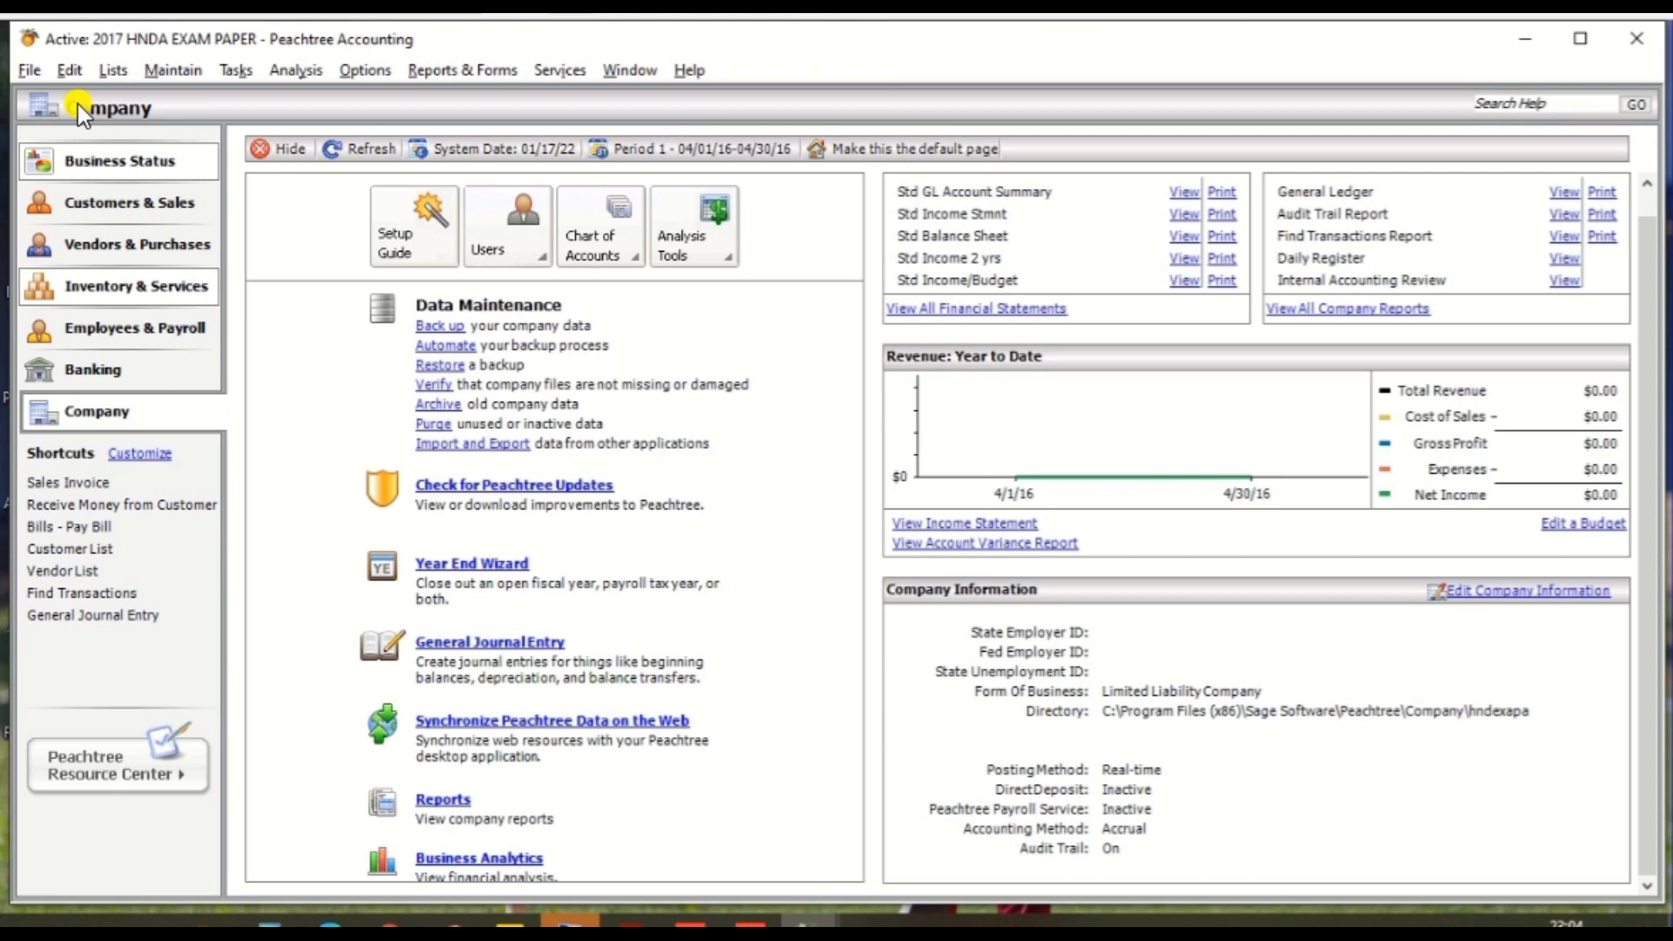
- Start a local backup of the 2017 HNDA EXAM PAPER company data
{"action": "left_click", "coordinate": [30, 69]}
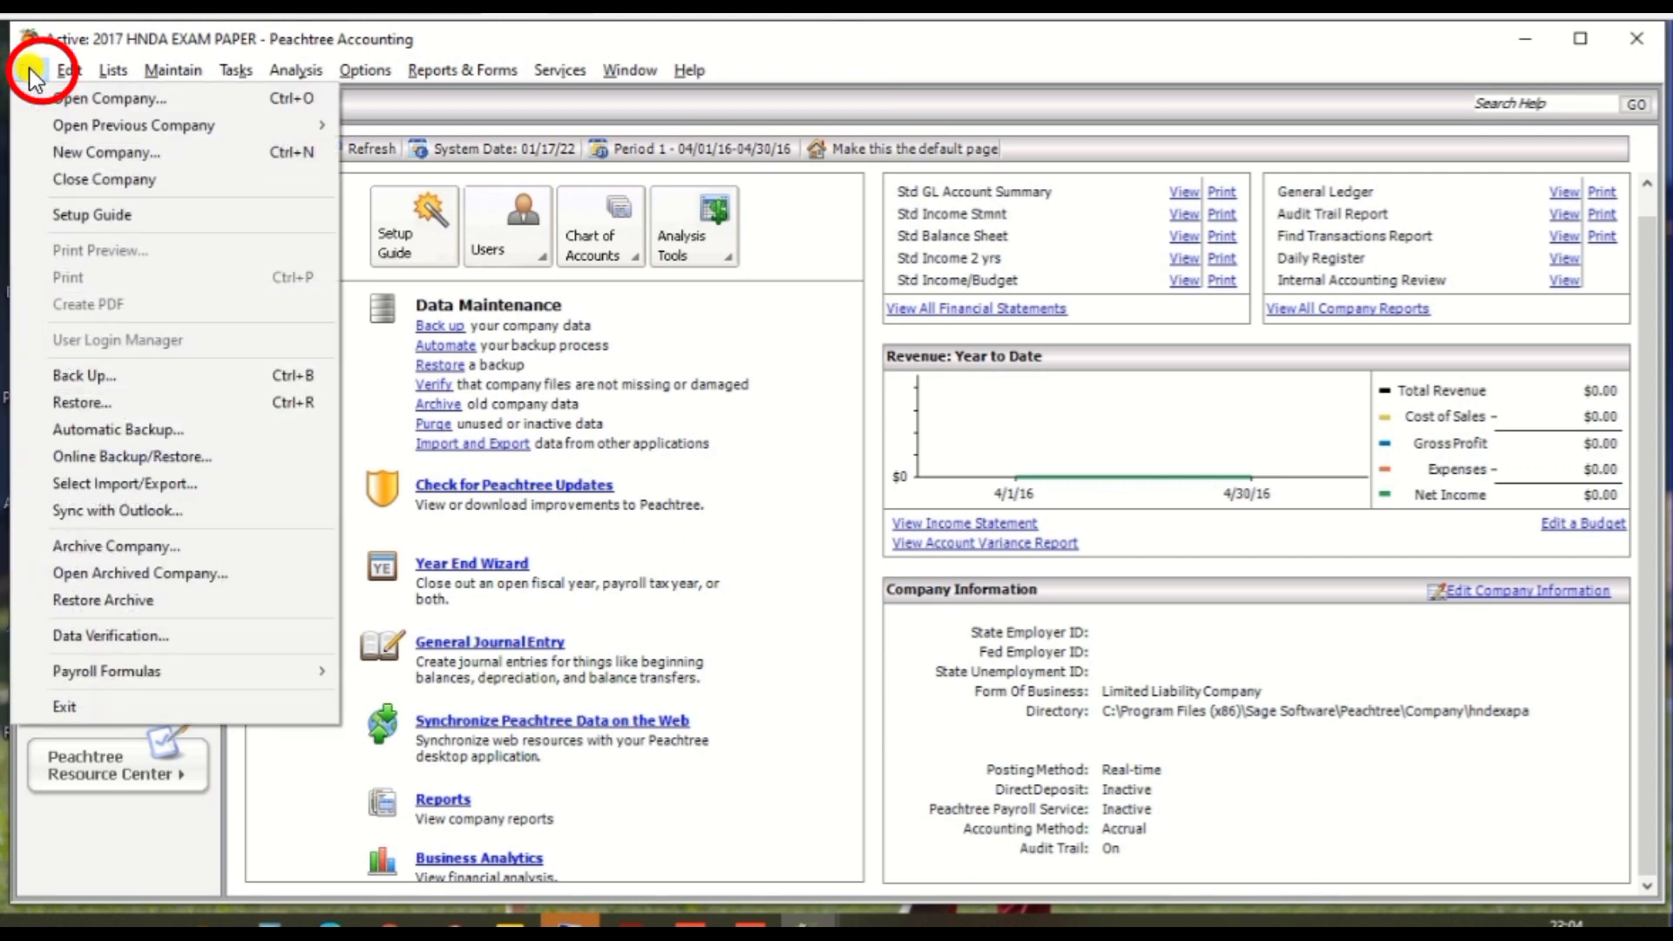
{"action": "left_click", "coordinate": [135, 383]}
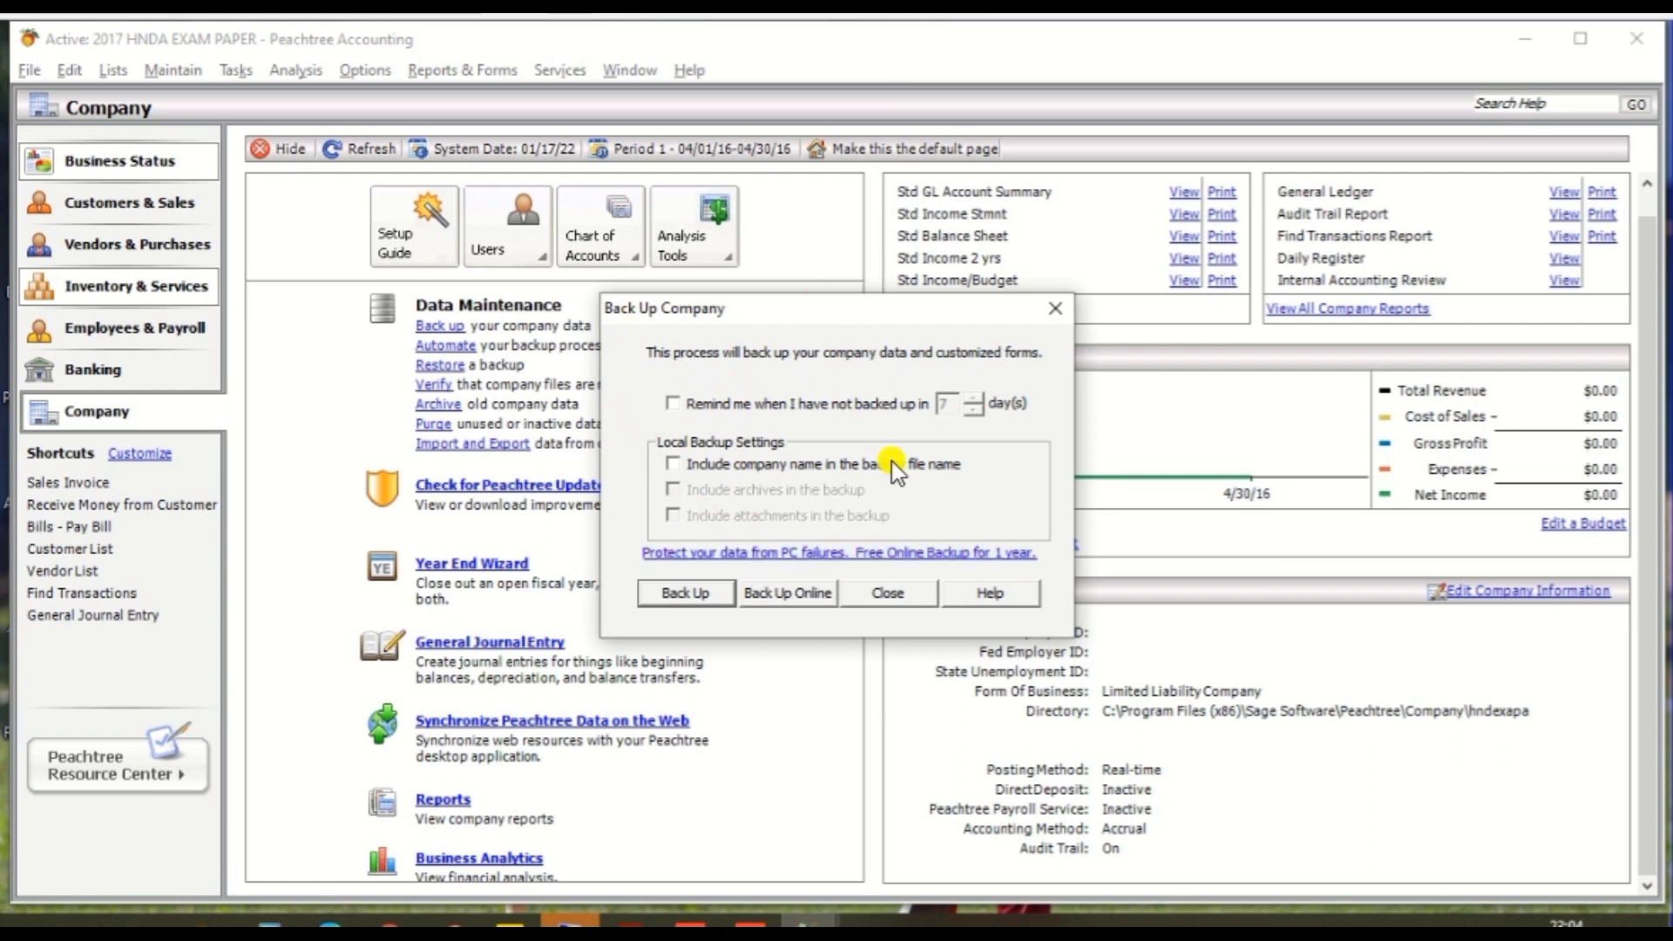
{"action": "left_click", "coordinate": [688, 593]}
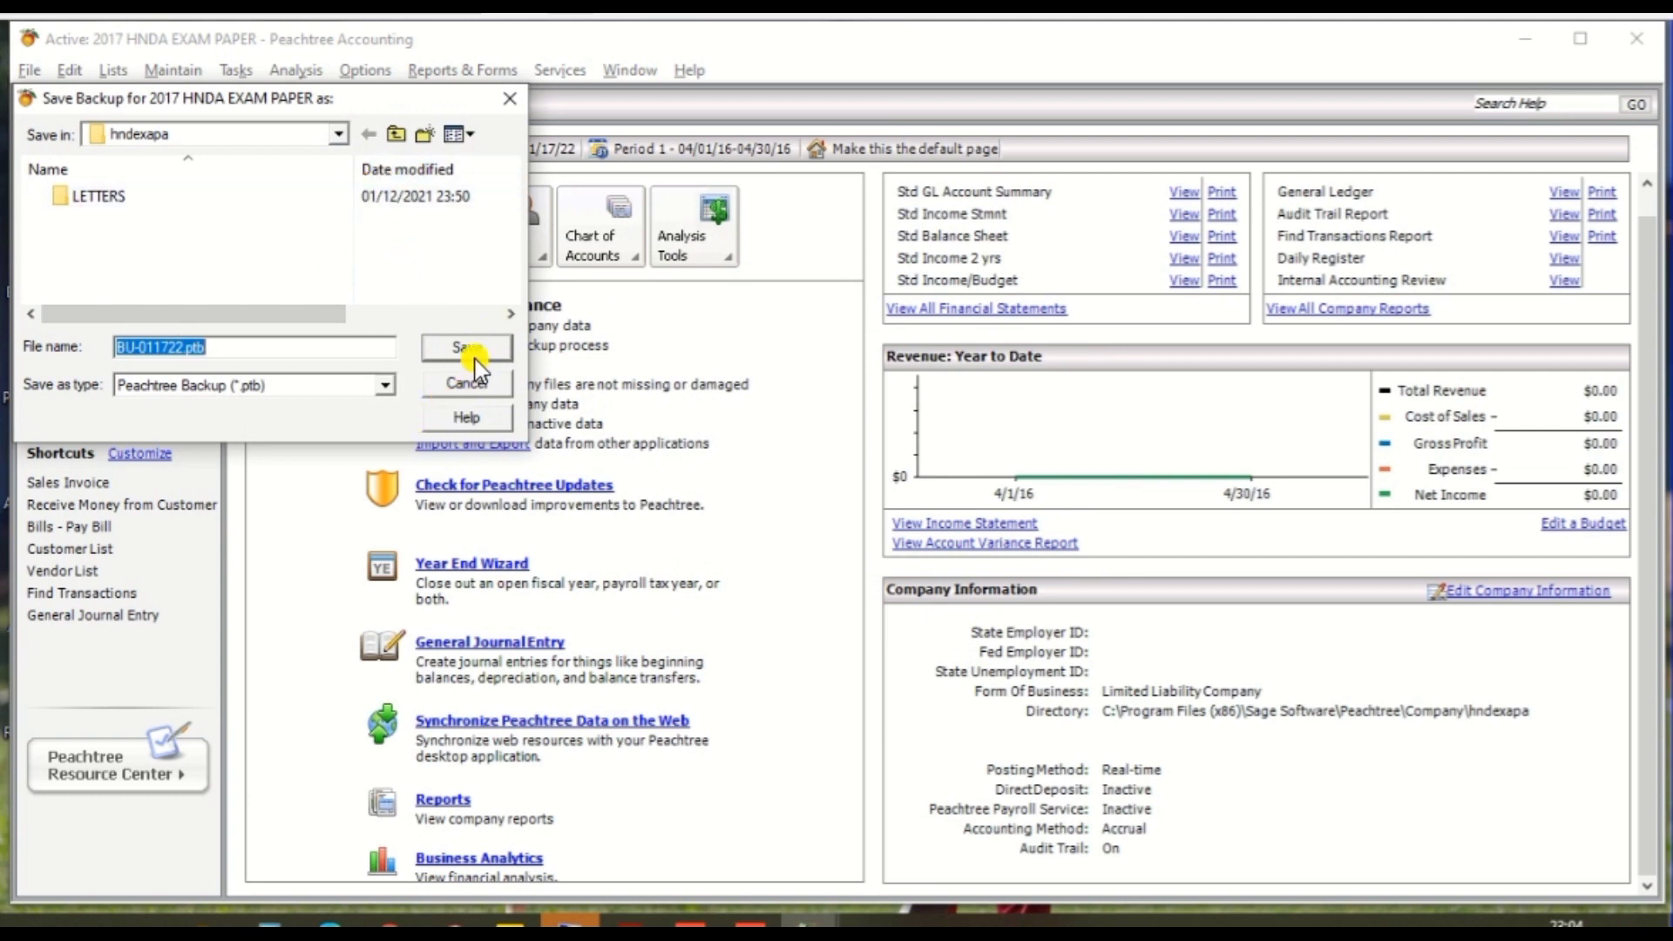
- Save the company backup on the Desktop as BU-011722.ptb and accept the estimated backup size
{"action": "left_click", "coordinate": [395, 134]}
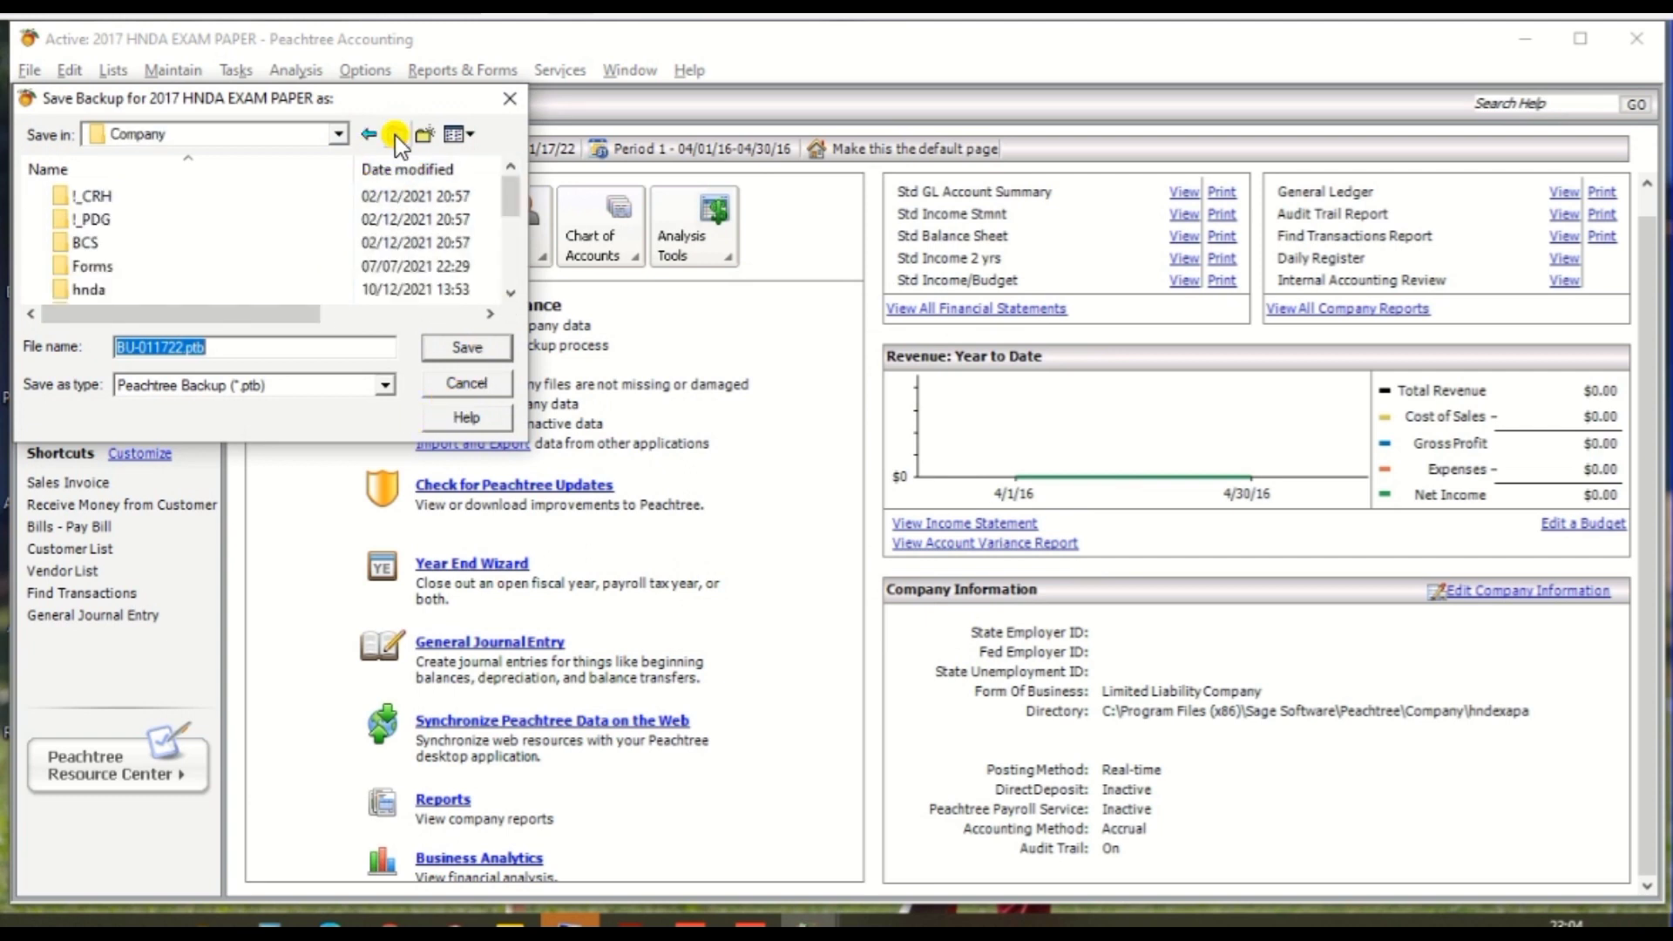
{"action": "left_click", "coordinate": [395, 135]}
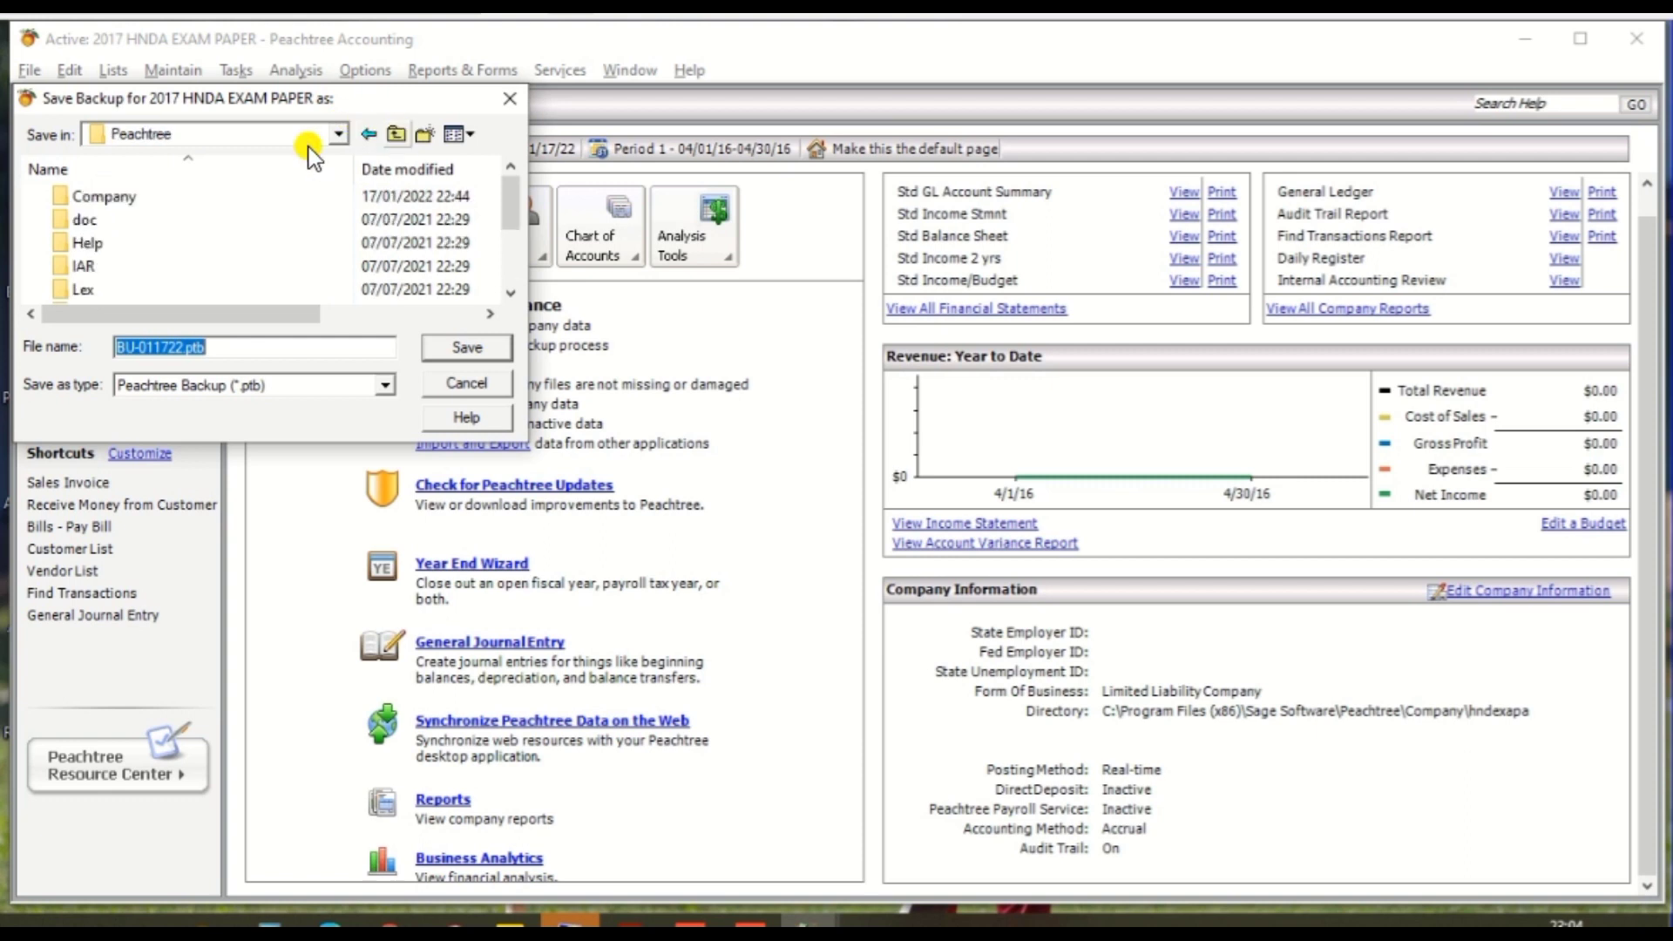
{"action": "left_click", "coordinate": [408, 135]}
{"action": "left_click", "coordinate": [408, 135]}
{"action": "left_click", "coordinate": [408, 134]}
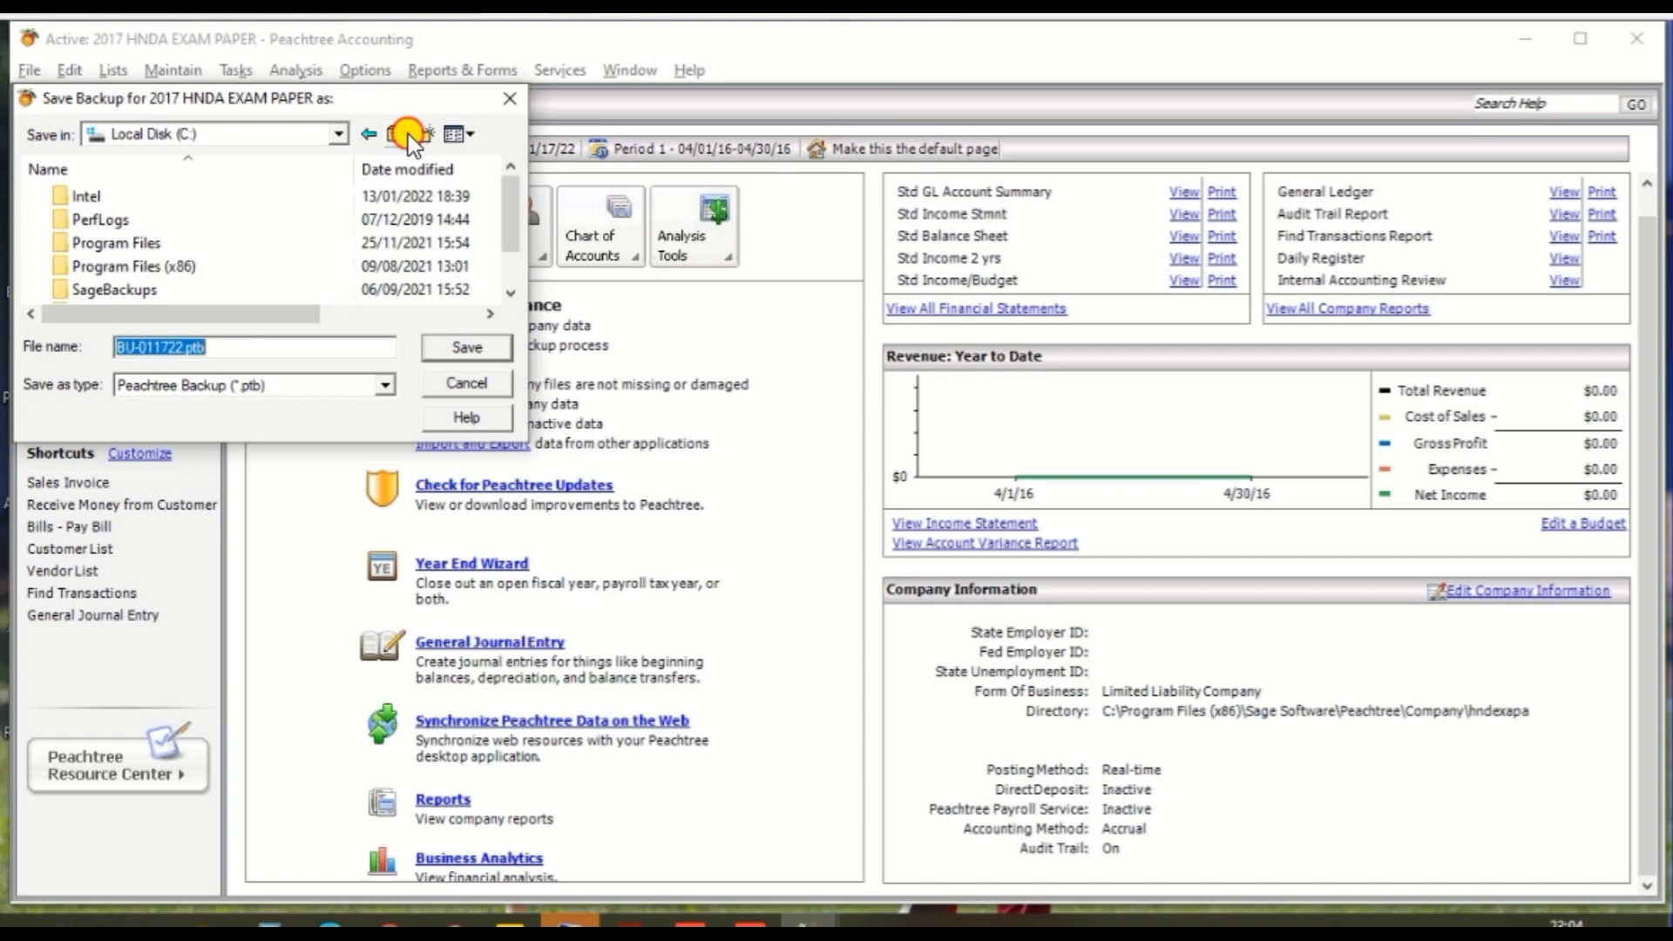
{"action": "left_click", "coordinate": [408, 134]}
{"action": "left_click", "coordinate": [408, 134]}
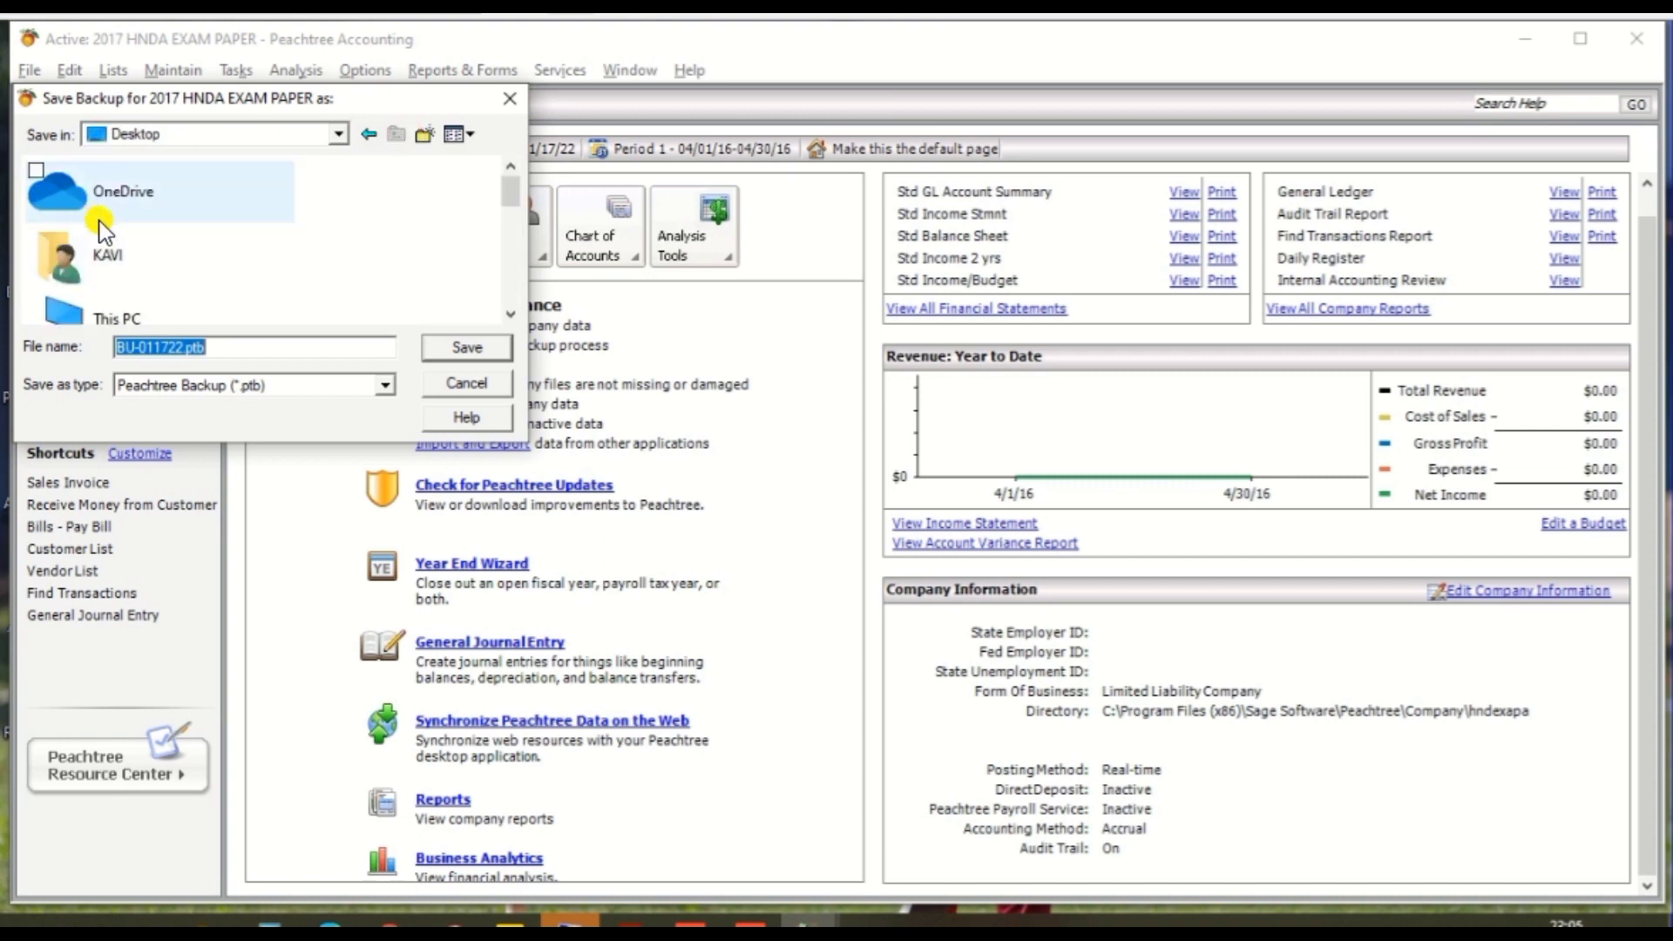
{"action": "scroll", "coordinate": [124, 243], "scroll_direction": "down", "scroll_amount": 5}
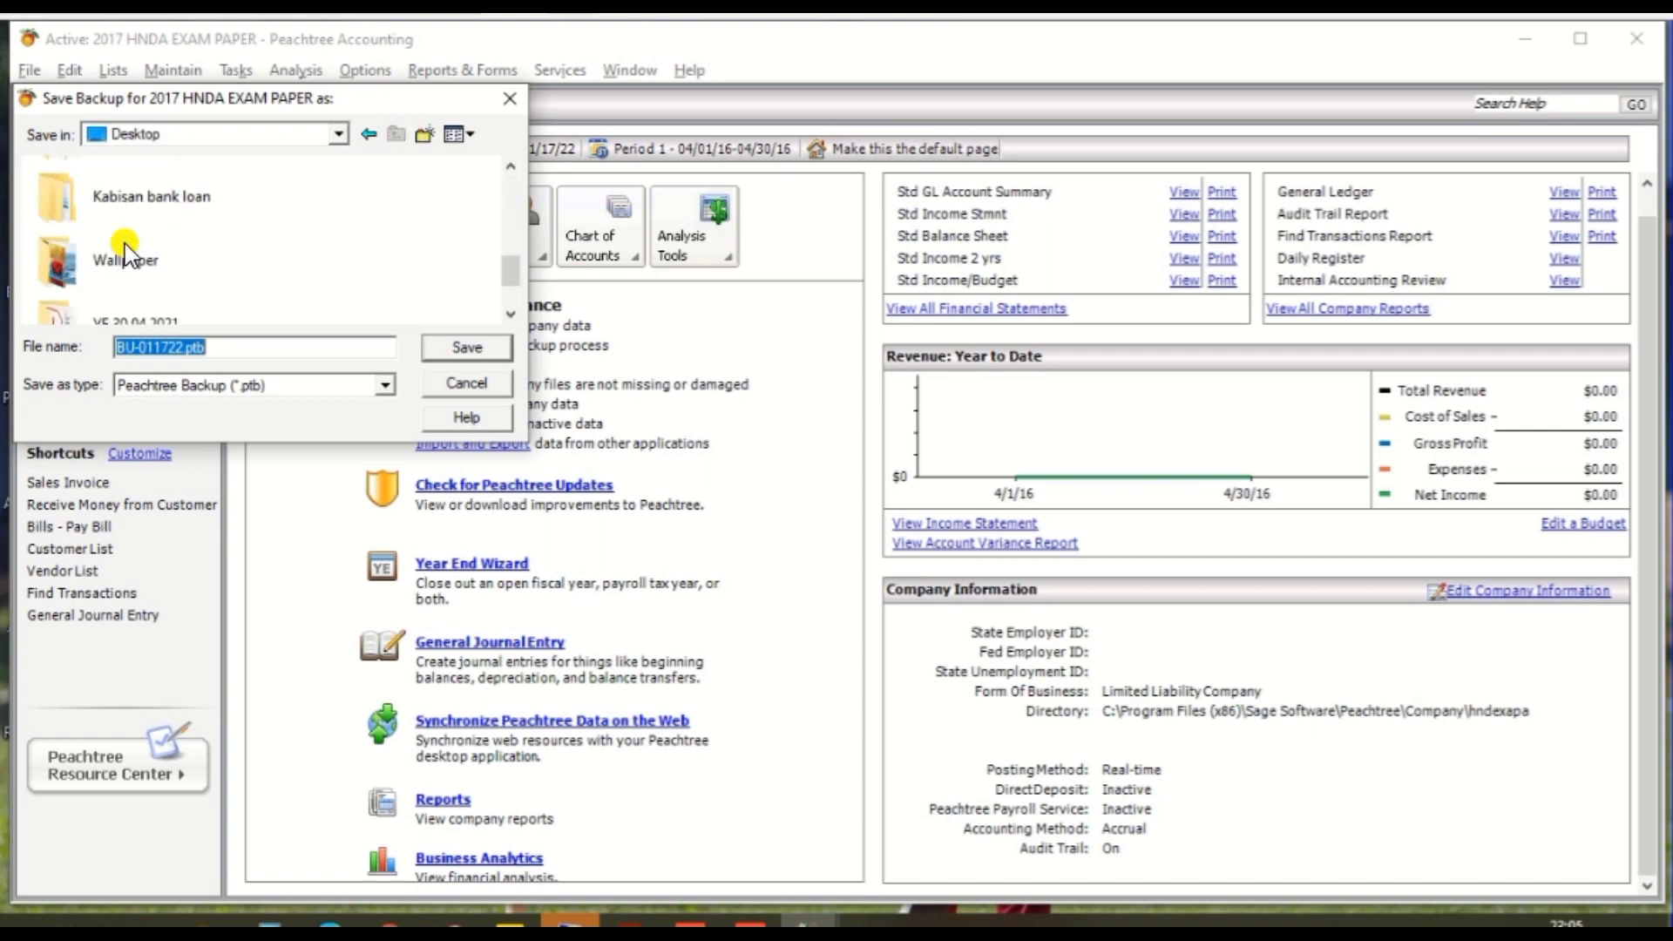
{"action": "scroll", "coordinate": [124, 243], "scroll_direction": "down", "scroll_amount": 1}
{"action": "double_click", "coordinate": [171, 171]}
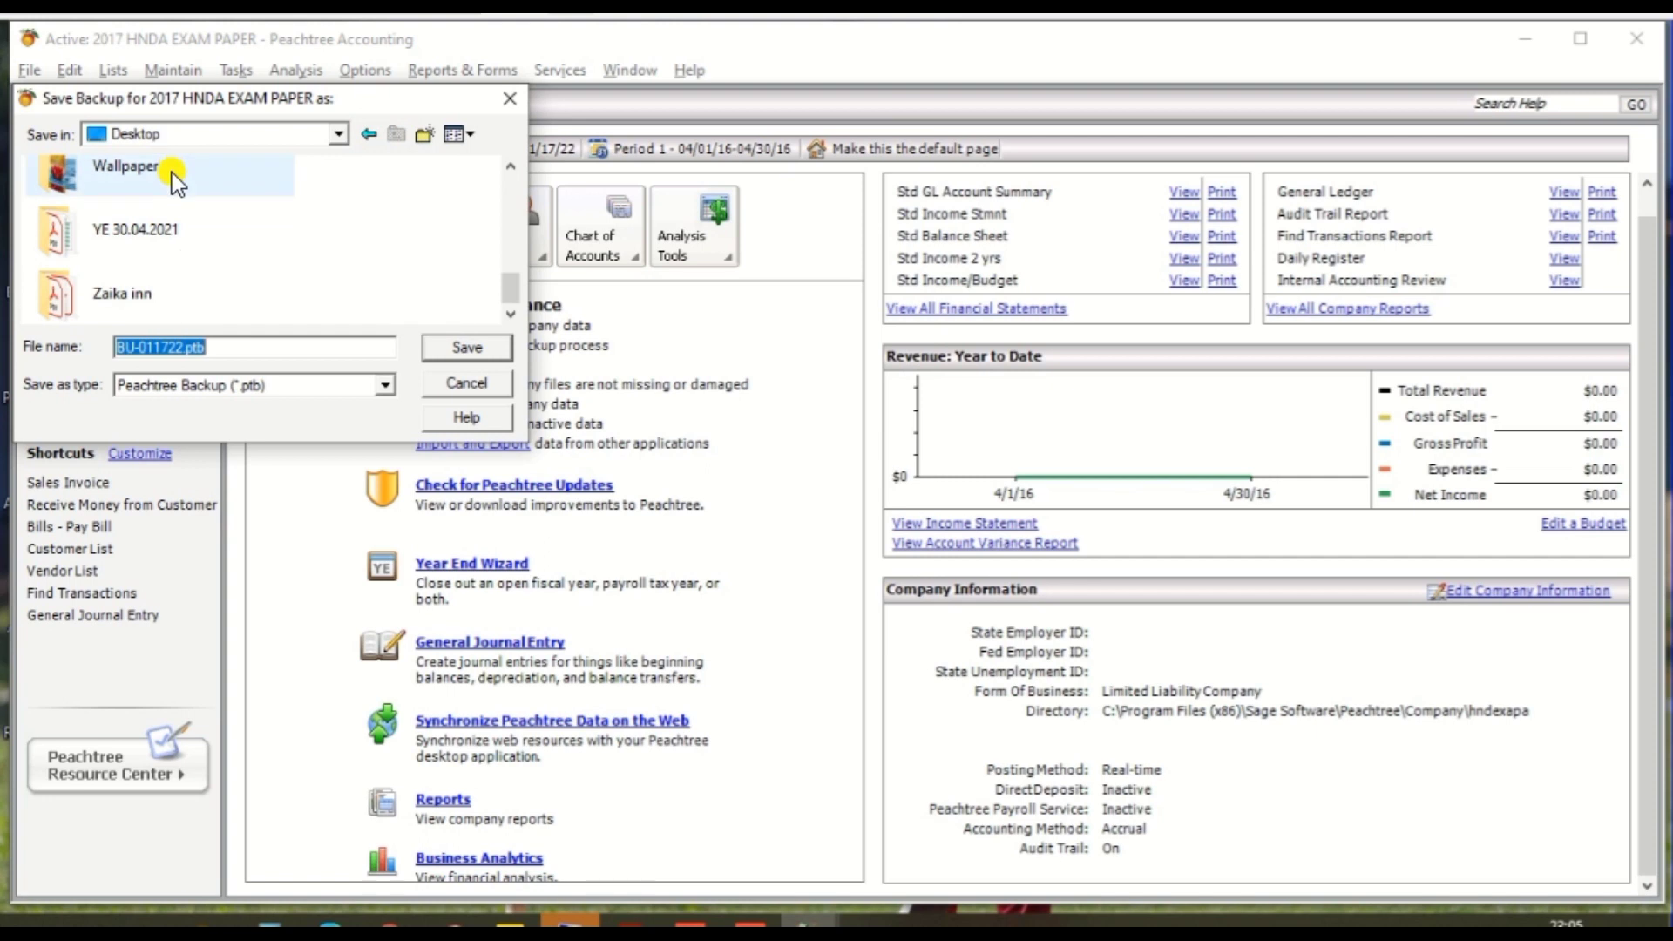
{"action": "left_click", "coordinate": [448, 346]}
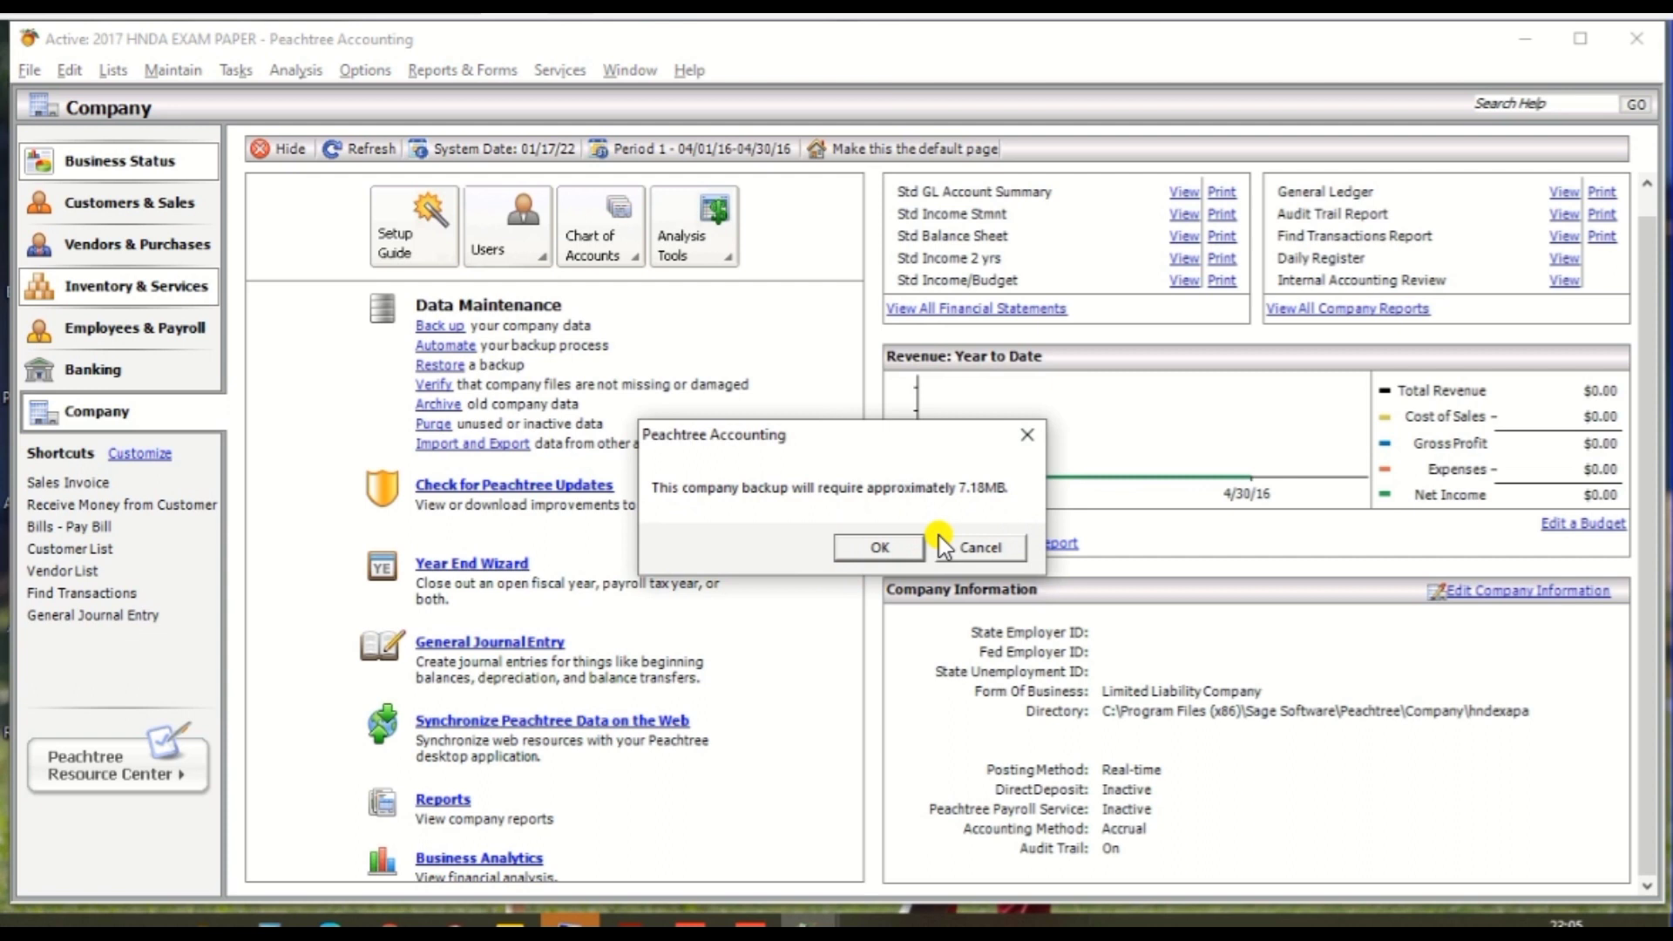
{"action": "left_click", "coordinate": [895, 546]}
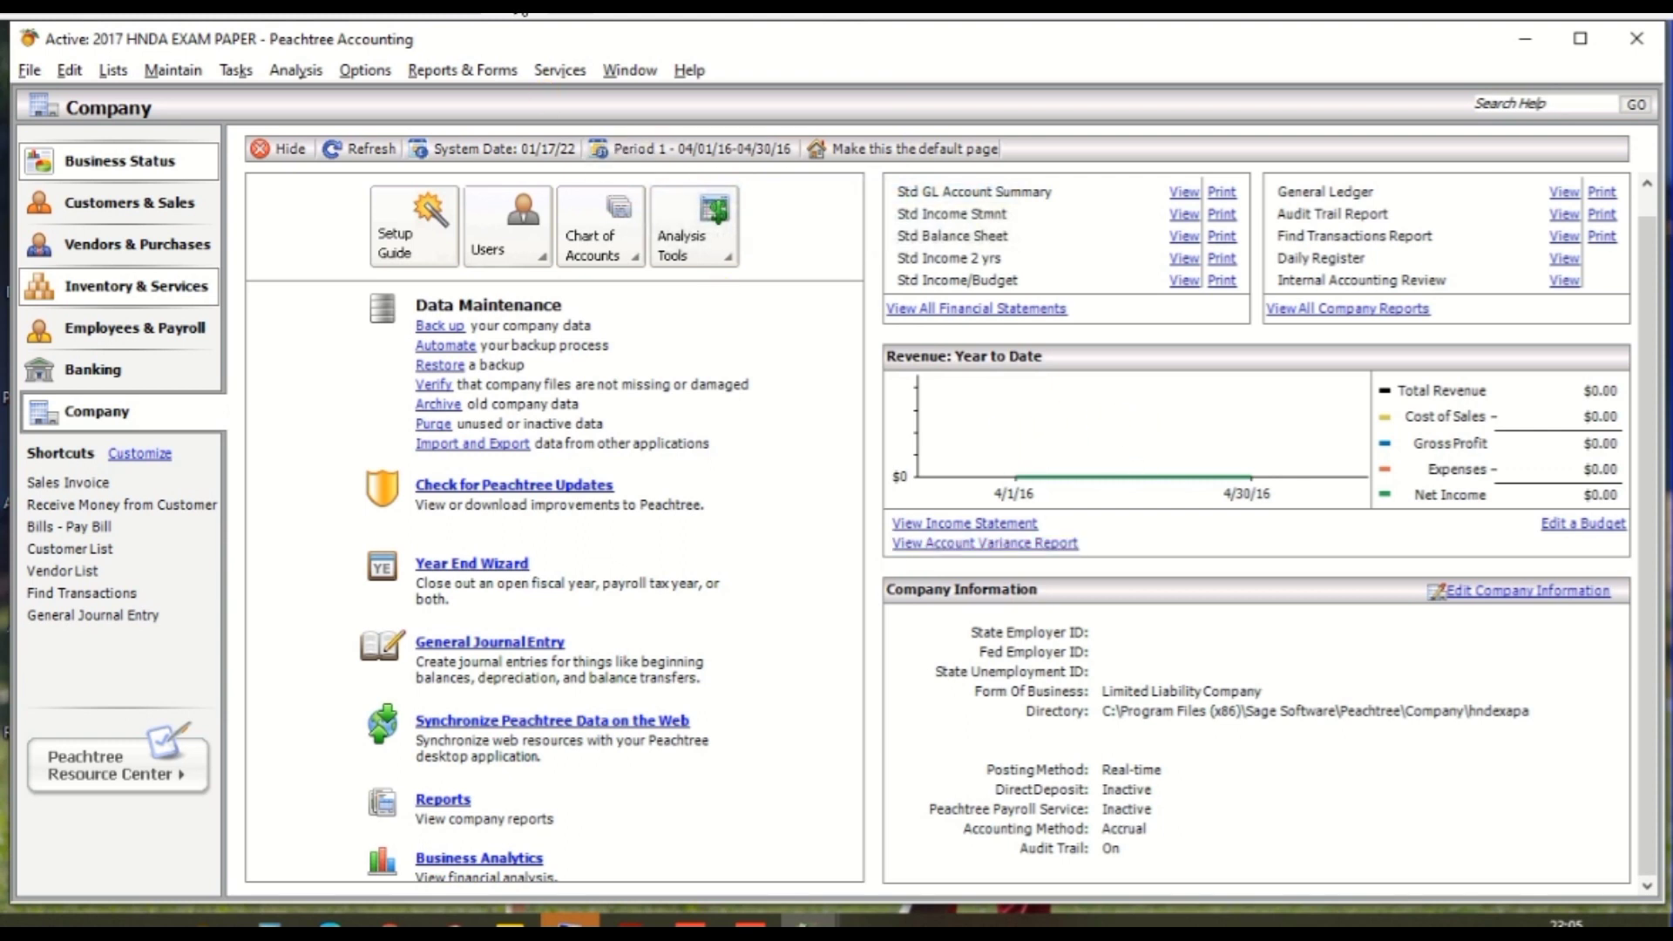
- Check the requirements in the exam paper PDF and open the General Ledger Trial Balance report in Peachtree
{"action": "key", "text": "alt+Tab"}
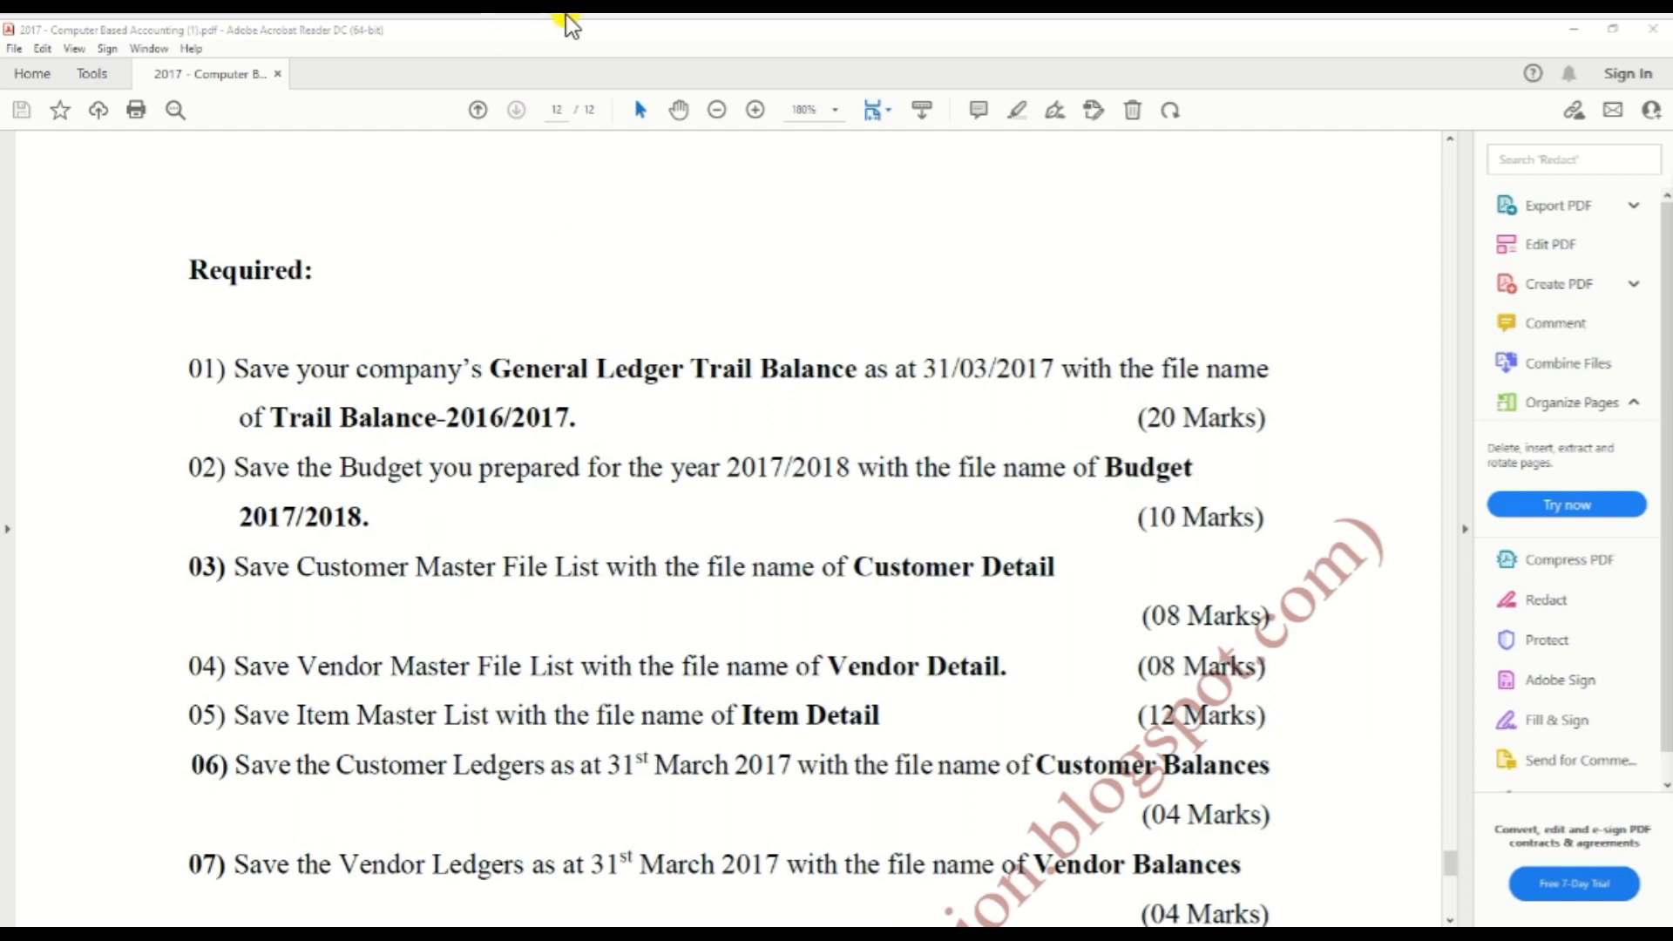
{"action": "key", "text": "alt+Tab"}
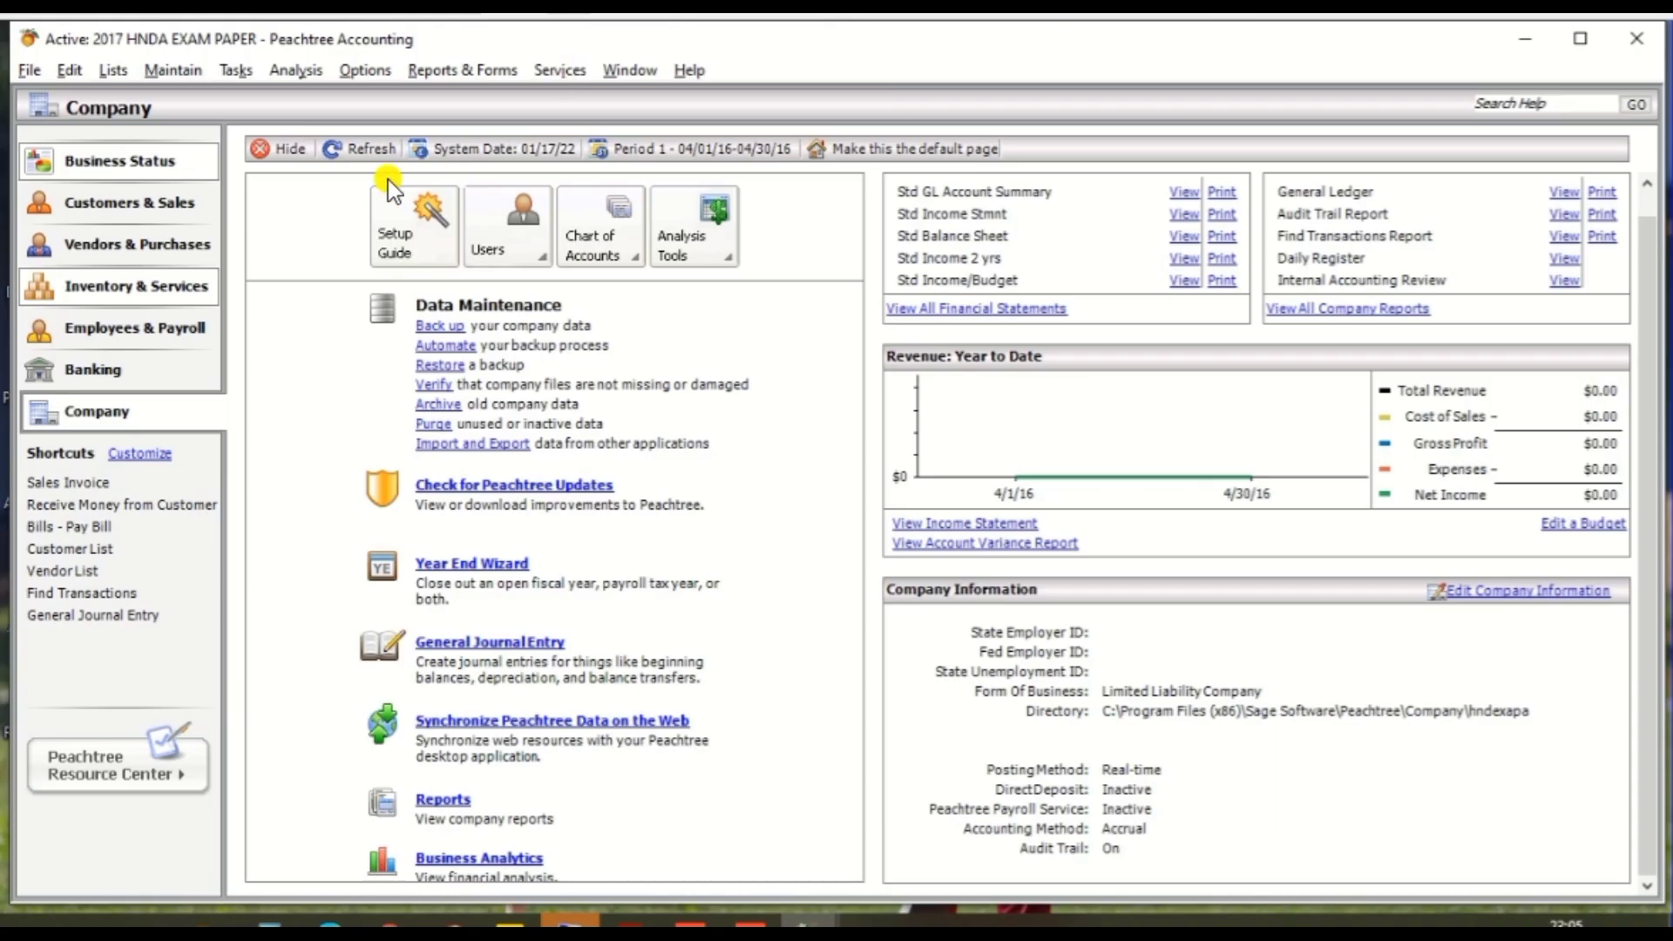
{"action": "left_click", "coordinate": [474, 78]}
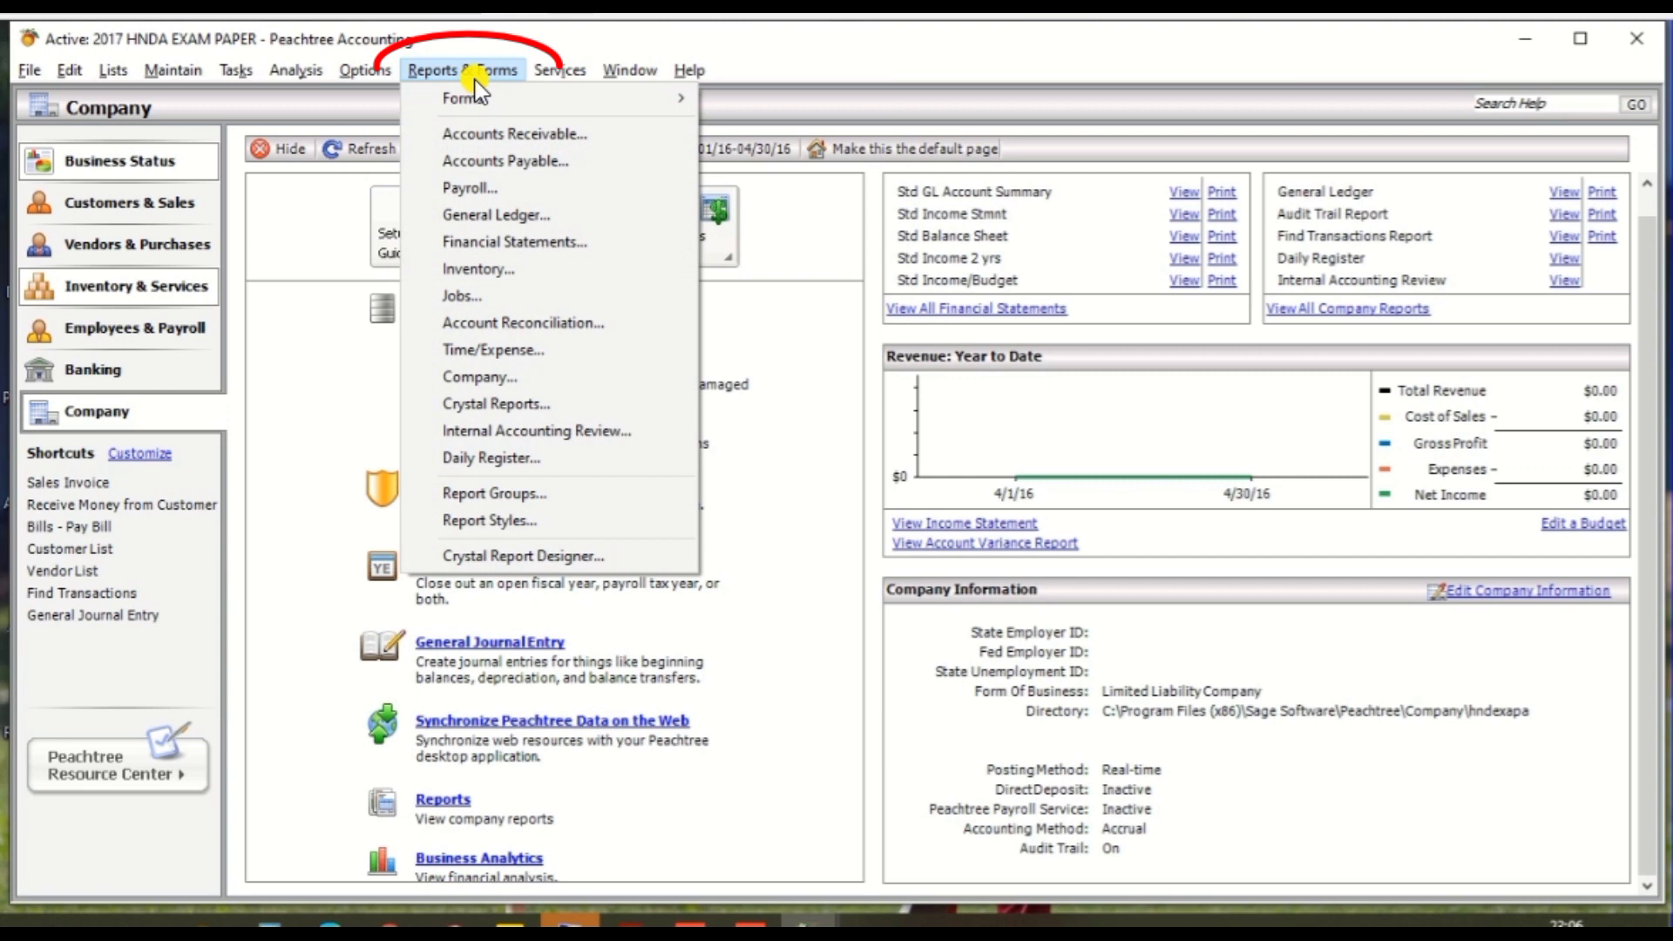
{"action": "left_click", "coordinate": [468, 218]}
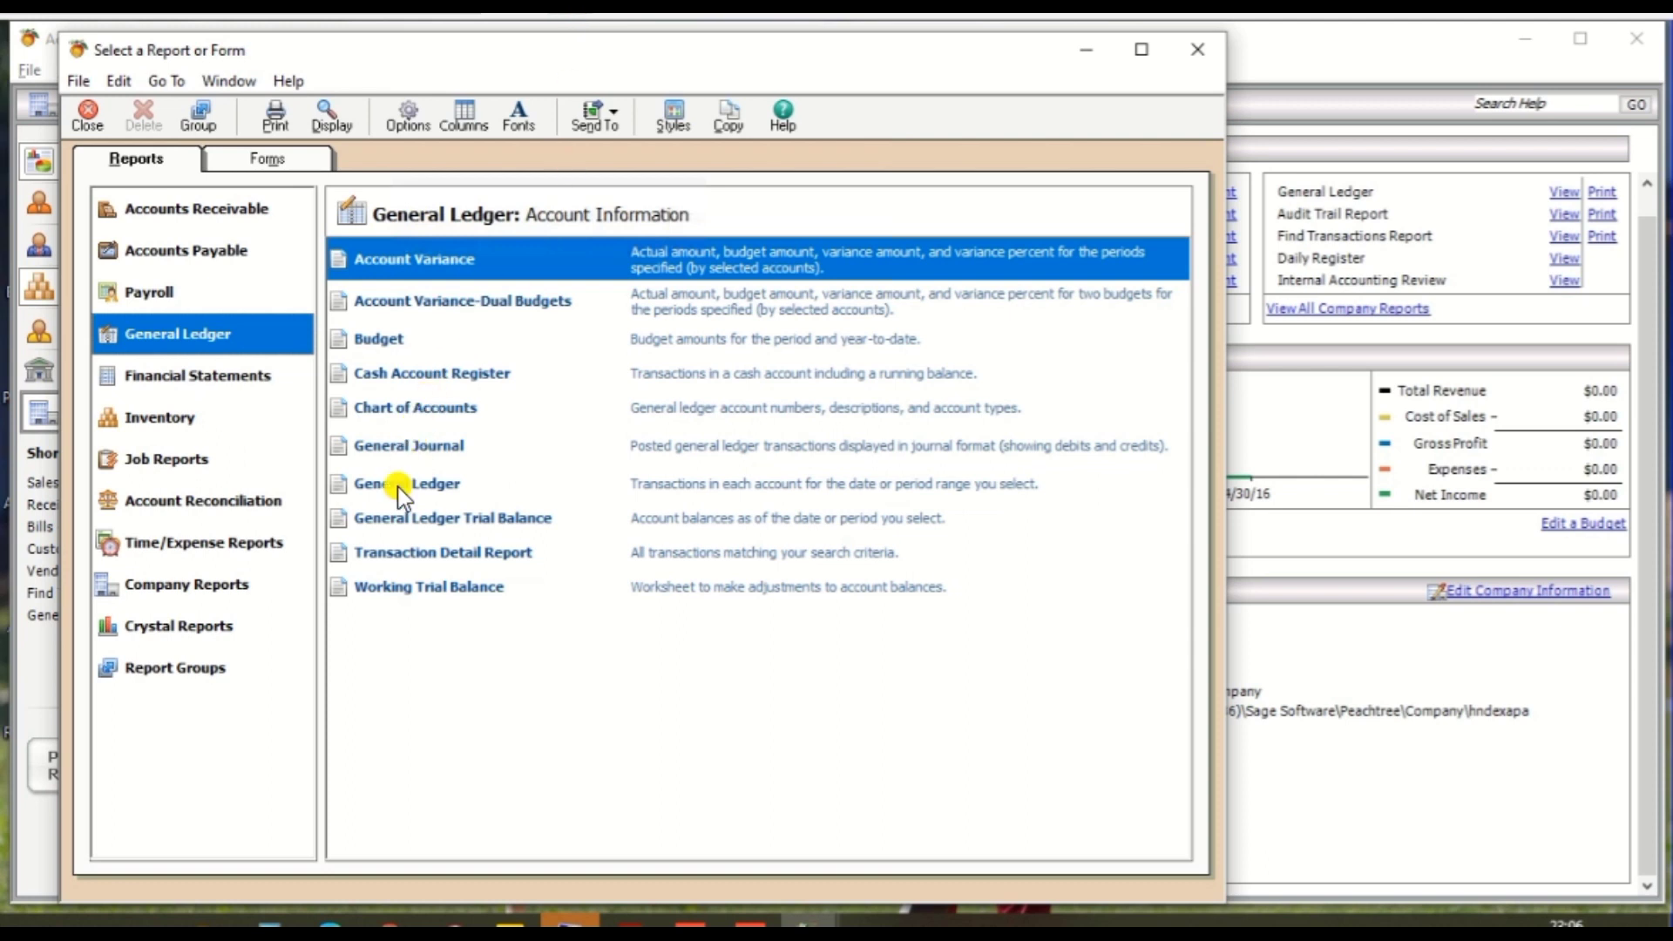
{"action": "left_click", "coordinate": [472, 517]}
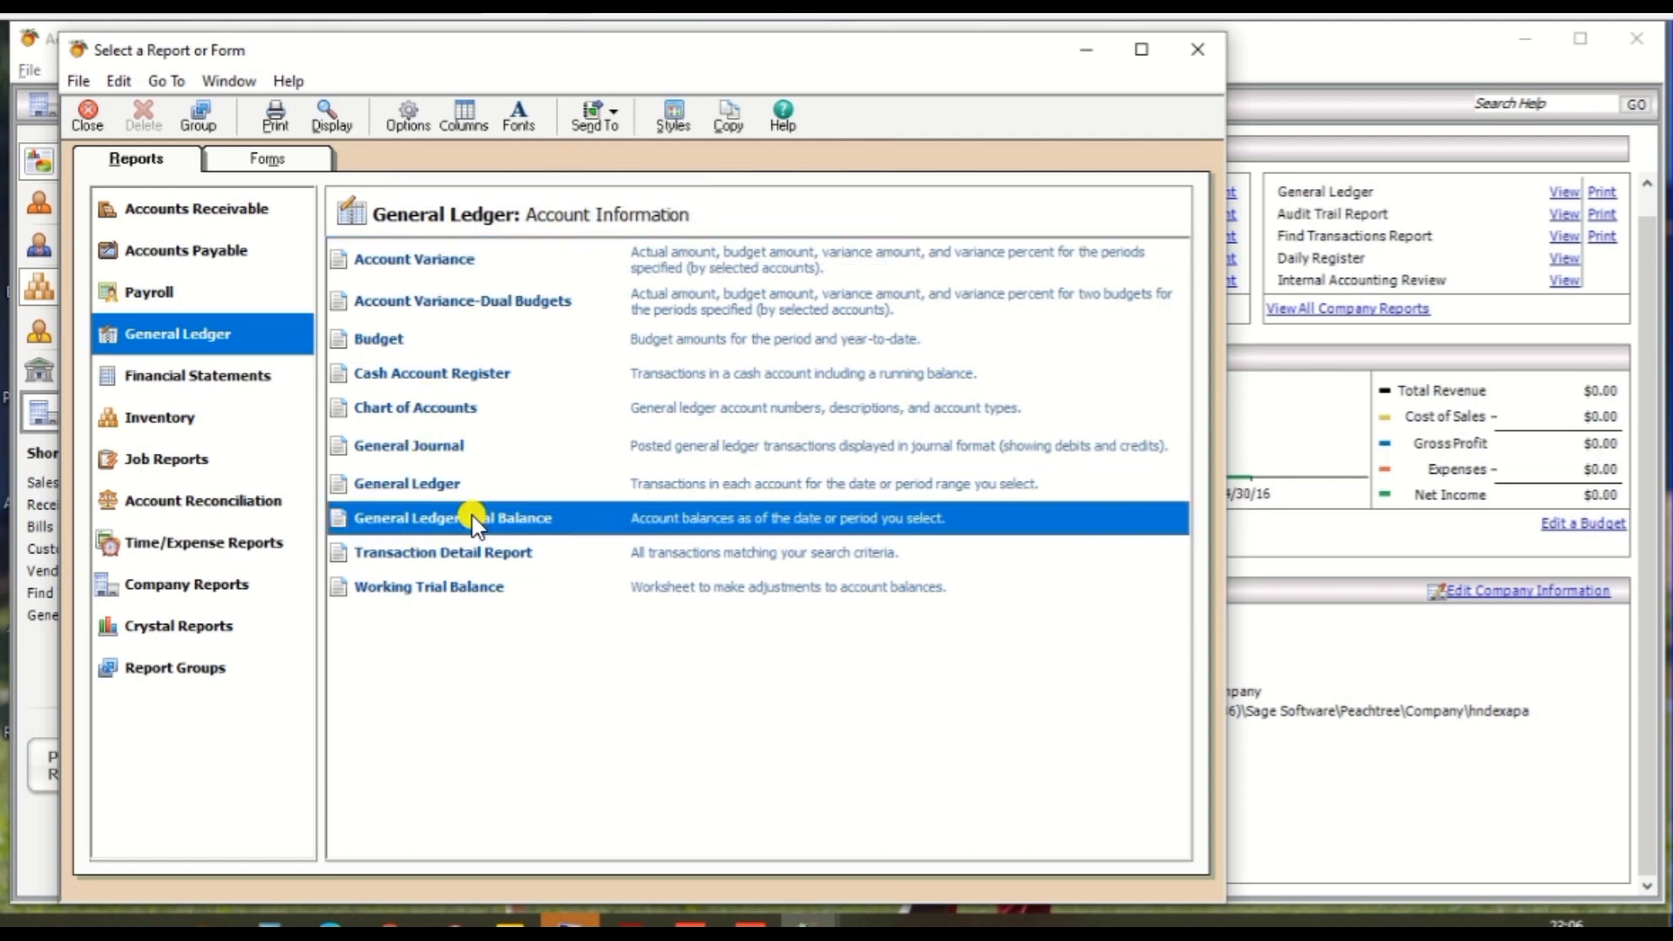
{"action": "double_click", "coordinate": [472, 517]}
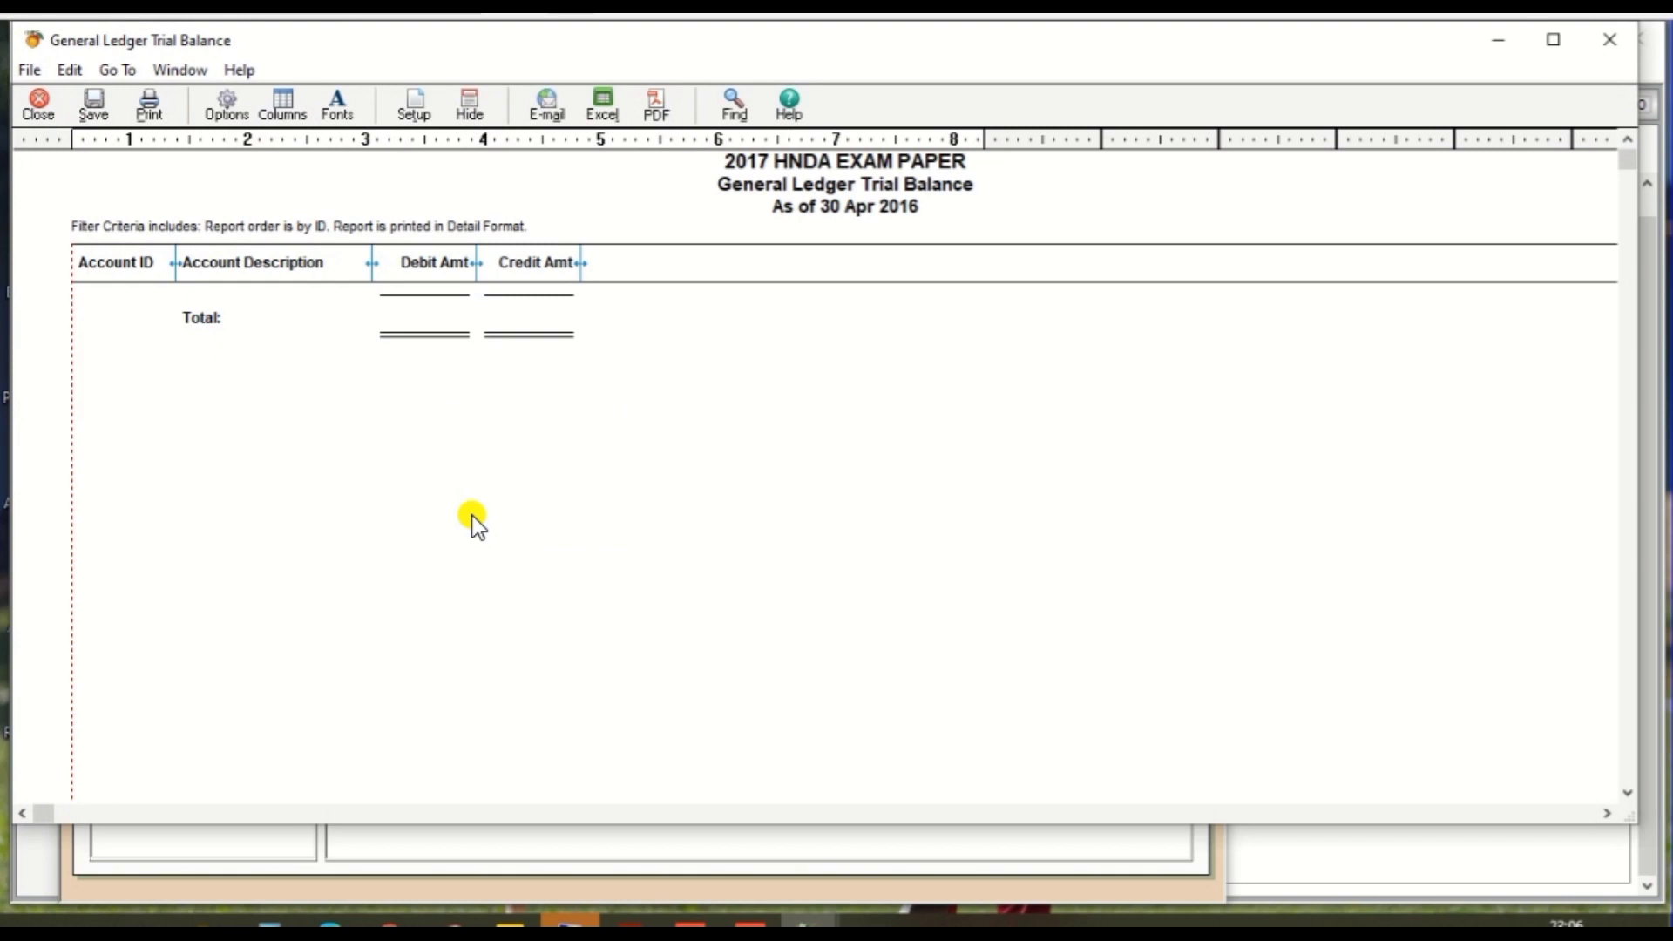
- Set the trial balance report to a specific date, as of March 31, 2017, and apply the options
{"action": "left_click", "coordinate": [231, 105]}
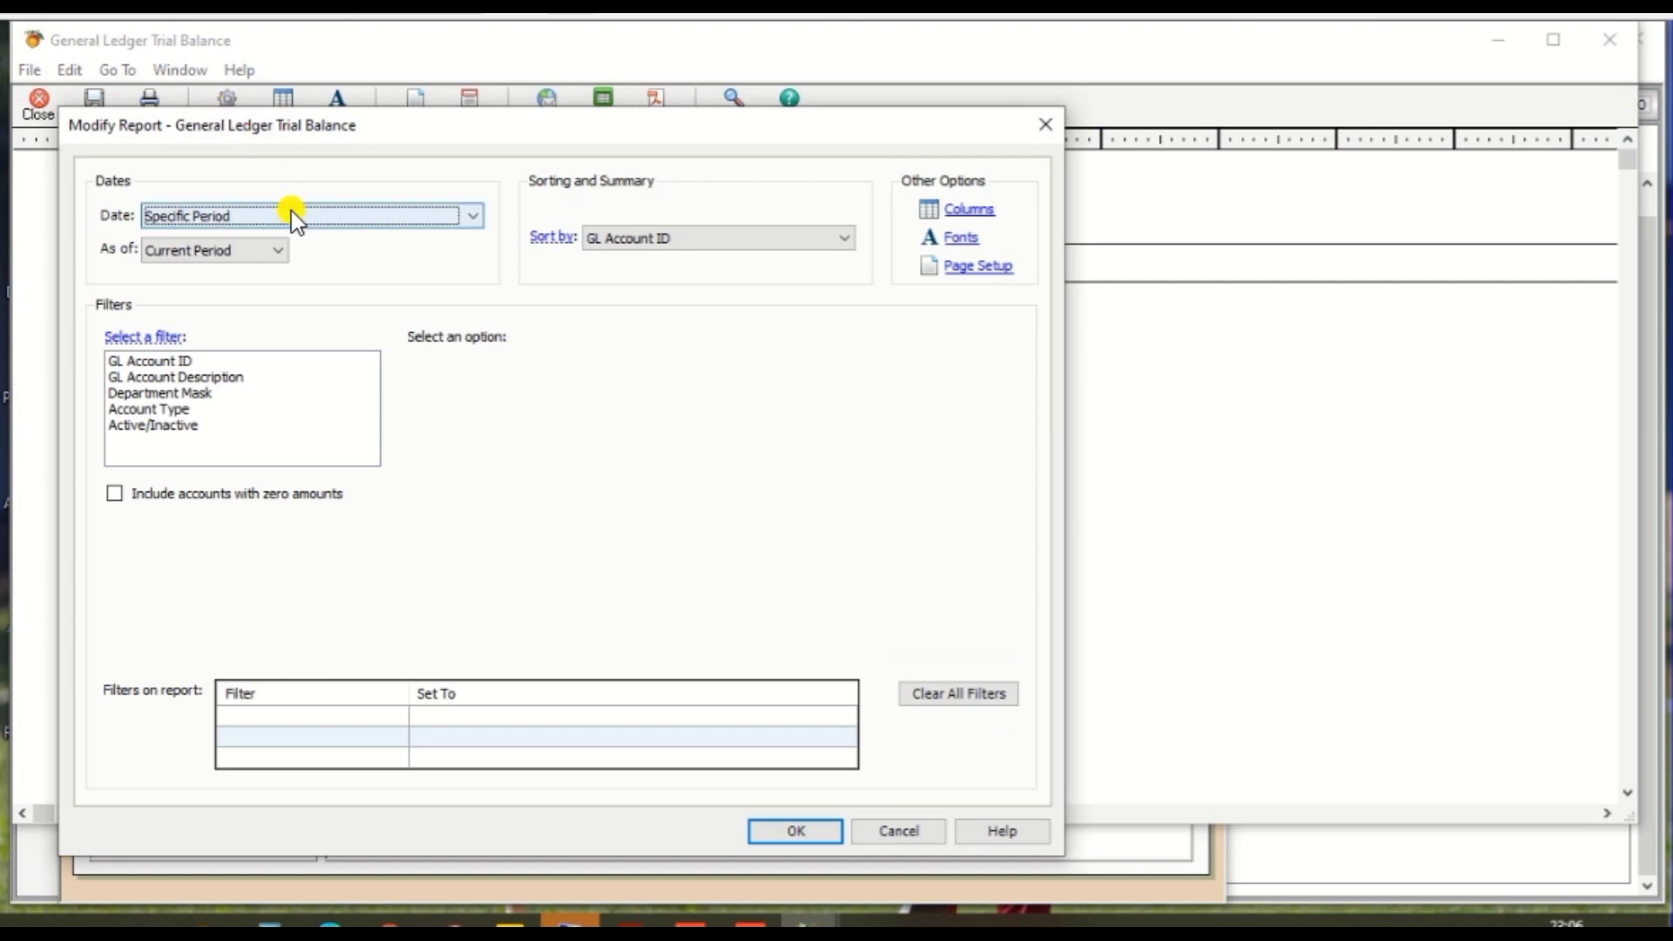
{"action": "left_click", "coordinate": [280, 218]}
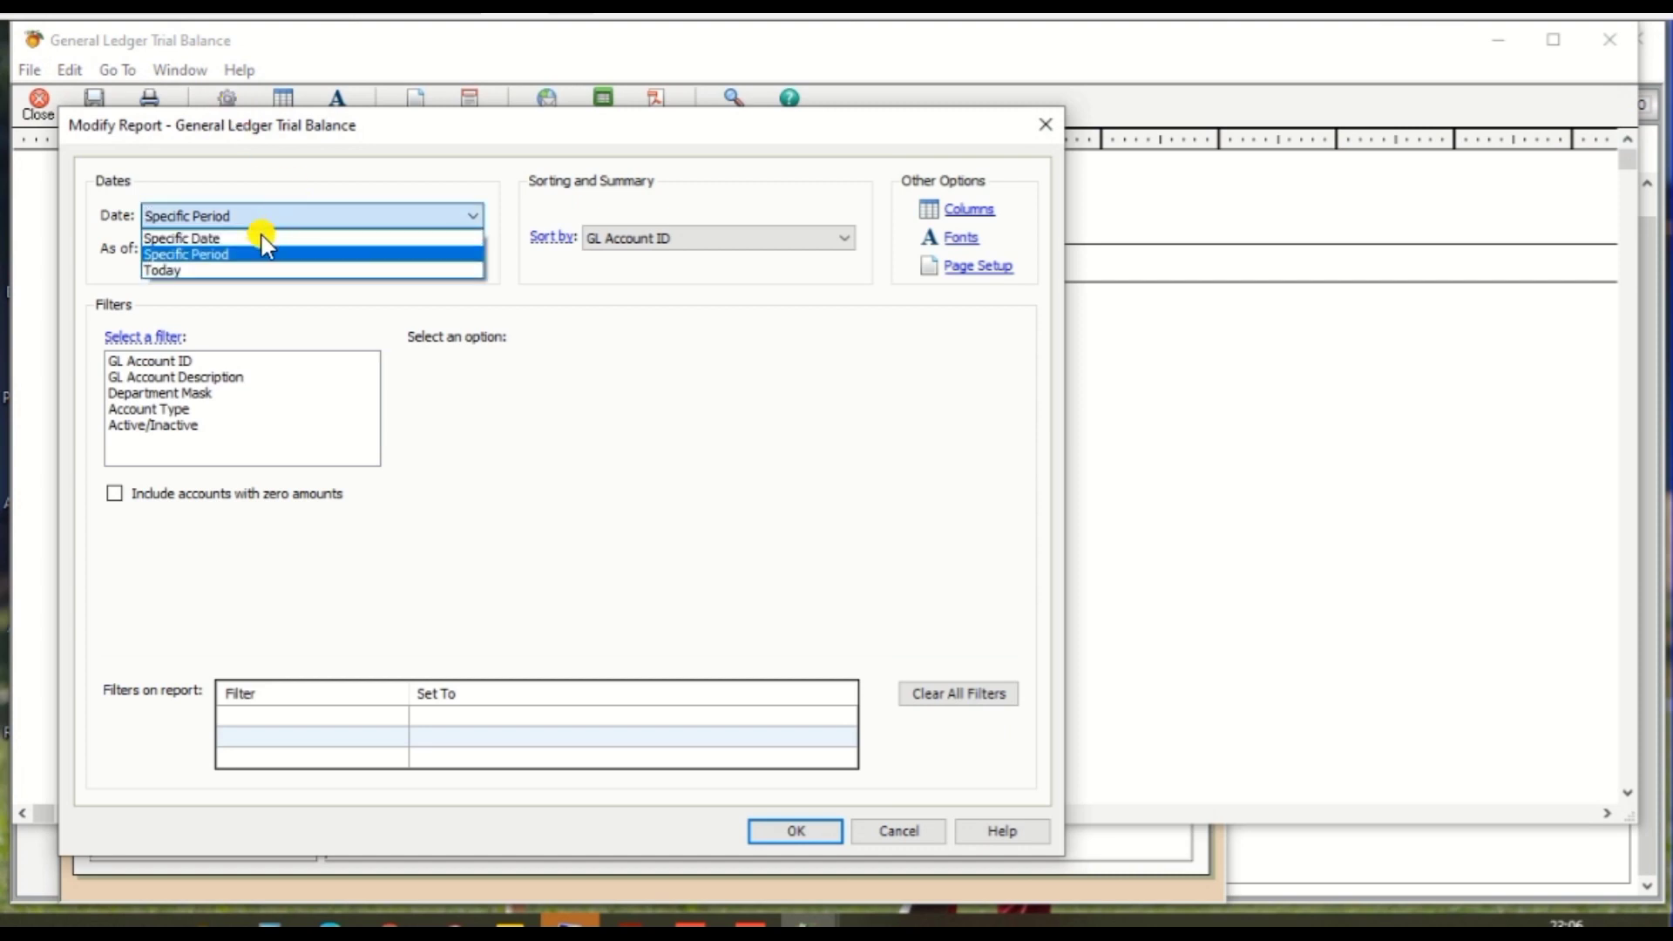
{"action": "left_click", "coordinate": [257, 239]}
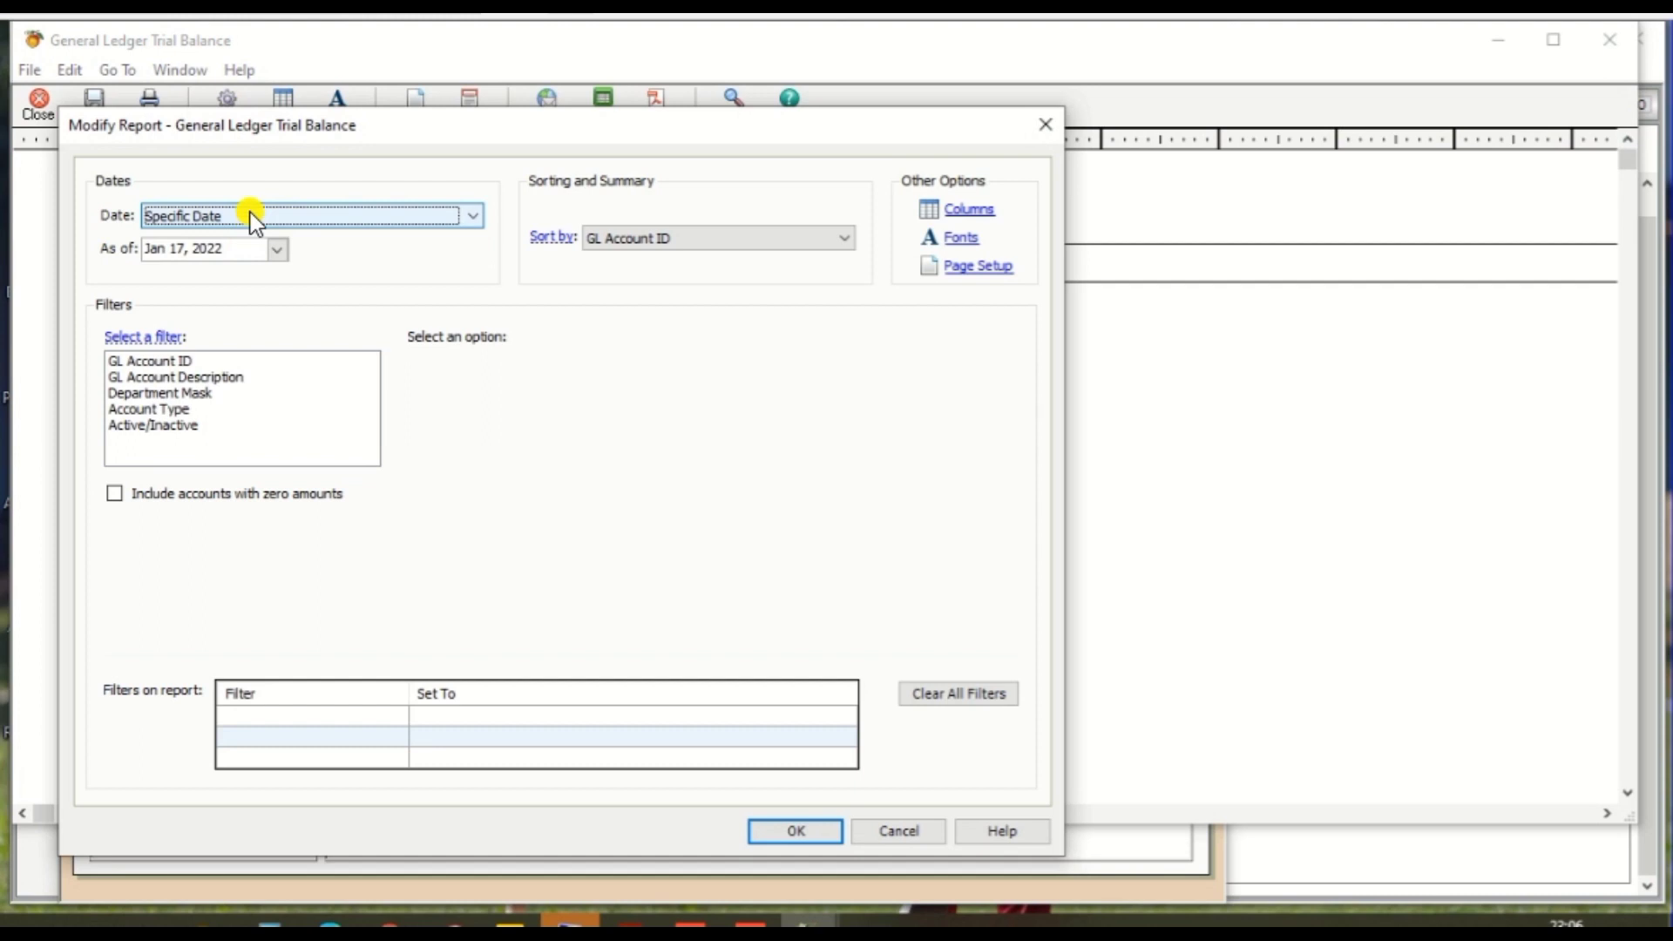
{"action": "left_click", "coordinate": [278, 252]}
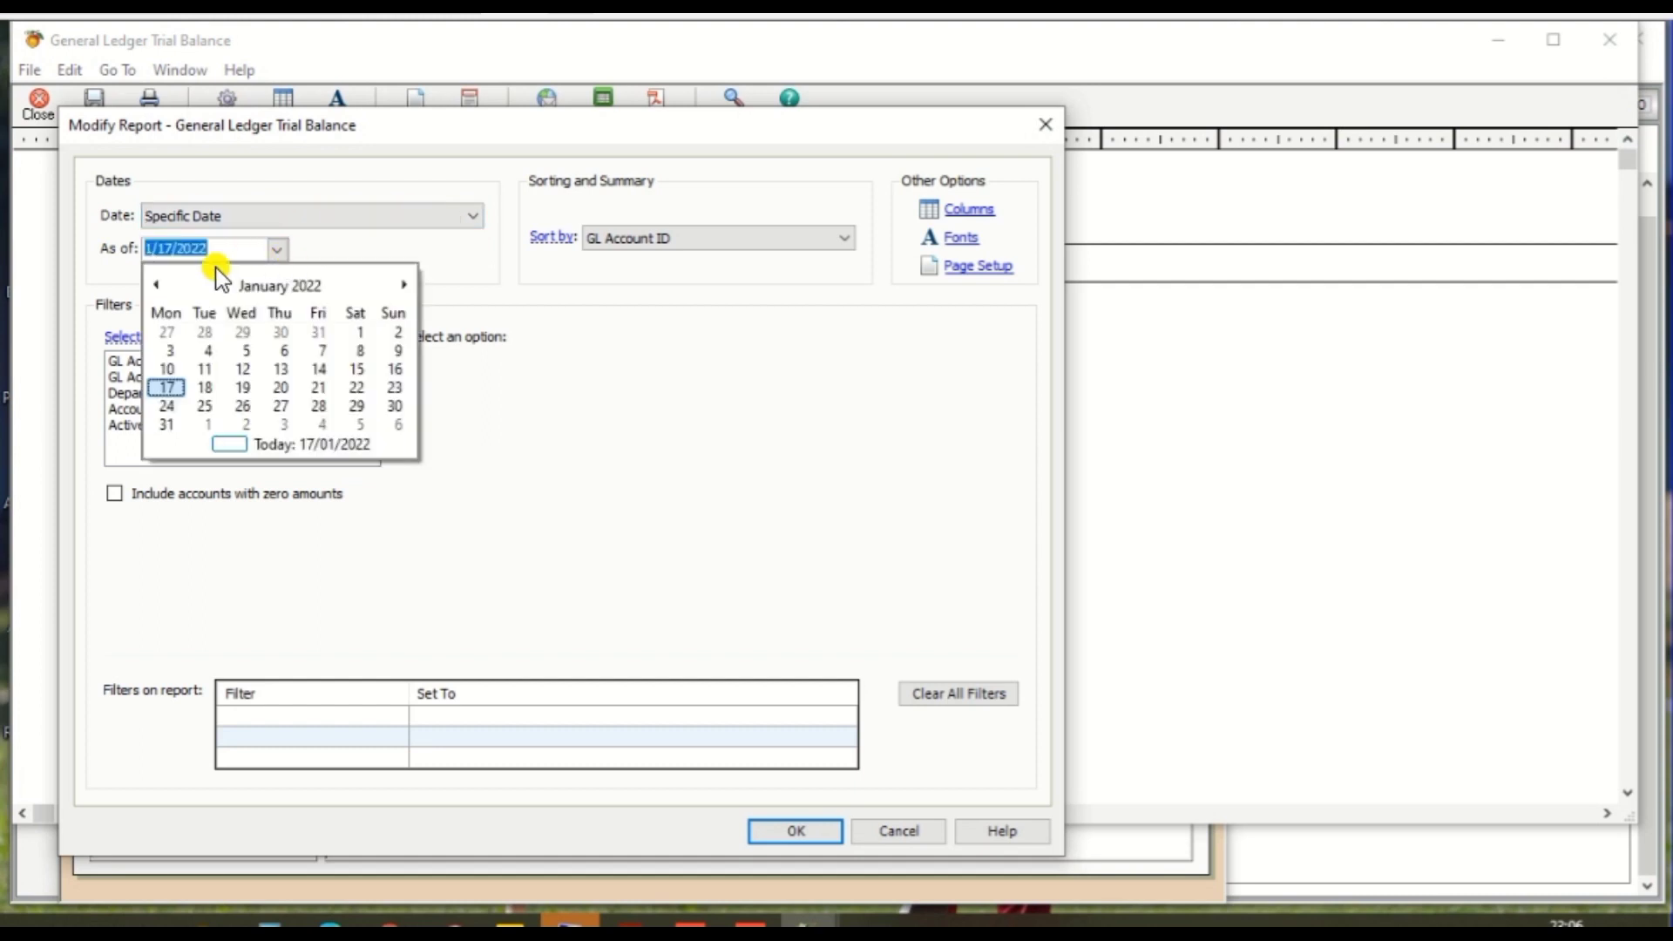
{"action": "left_click", "coordinate": [156, 284]}
{"action": "left_click", "coordinate": [156, 284]}
{"action": "left_click", "coordinate": [156, 284]}
{"action": "left_click", "coordinate": [156, 285]}
{"action": "left_click", "coordinate": [157, 286]}
{"action": "left_click", "coordinate": [157, 285]}
{"action": "left_click", "coordinate": [157, 286]}
{"action": "left_click", "coordinate": [157, 286]}
{"action": "left_click", "coordinate": [157, 286]}
{"action": "left_click", "coordinate": [157, 286]}
{"action": "left_click", "coordinate": [156, 285]}
{"action": "left_click", "coordinate": [157, 286]}
{"action": "left_click", "coordinate": [157, 286]}
{"action": "left_click", "coordinate": [157, 286]}
{"action": "left_click", "coordinate": [157, 286]}
{"action": "left_click", "coordinate": [157, 286]}
{"action": "left_click", "coordinate": [157, 286]}
{"action": "left_click", "coordinate": [157, 286]}
{"action": "left_click", "coordinate": [157, 285]}
{"action": "left_click", "coordinate": [156, 286]}
{"action": "left_click", "coordinate": [156, 285]}
{"action": "double_click", "coordinate": [156, 286]}
{"action": "left_click", "coordinate": [157, 286]}
{"action": "double_click", "coordinate": [157, 285]}
{"action": "left_click", "coordinate": [156, 285]}
{"action": "double_click", "coordinate": [156, 285]}
{"action": "double_click", "coordinate": [157, 286]}
{"action": "left_click", "coordinate": [157, 285]}
{"action": "double_click", "coordinate": [157, 286]}
{"action": "left_click", "coordinate": [157, 285]}
{"action": "double_click", "coordinate": [157, 286]}
{"action": "left_click", "coordinate": [157, 285]}
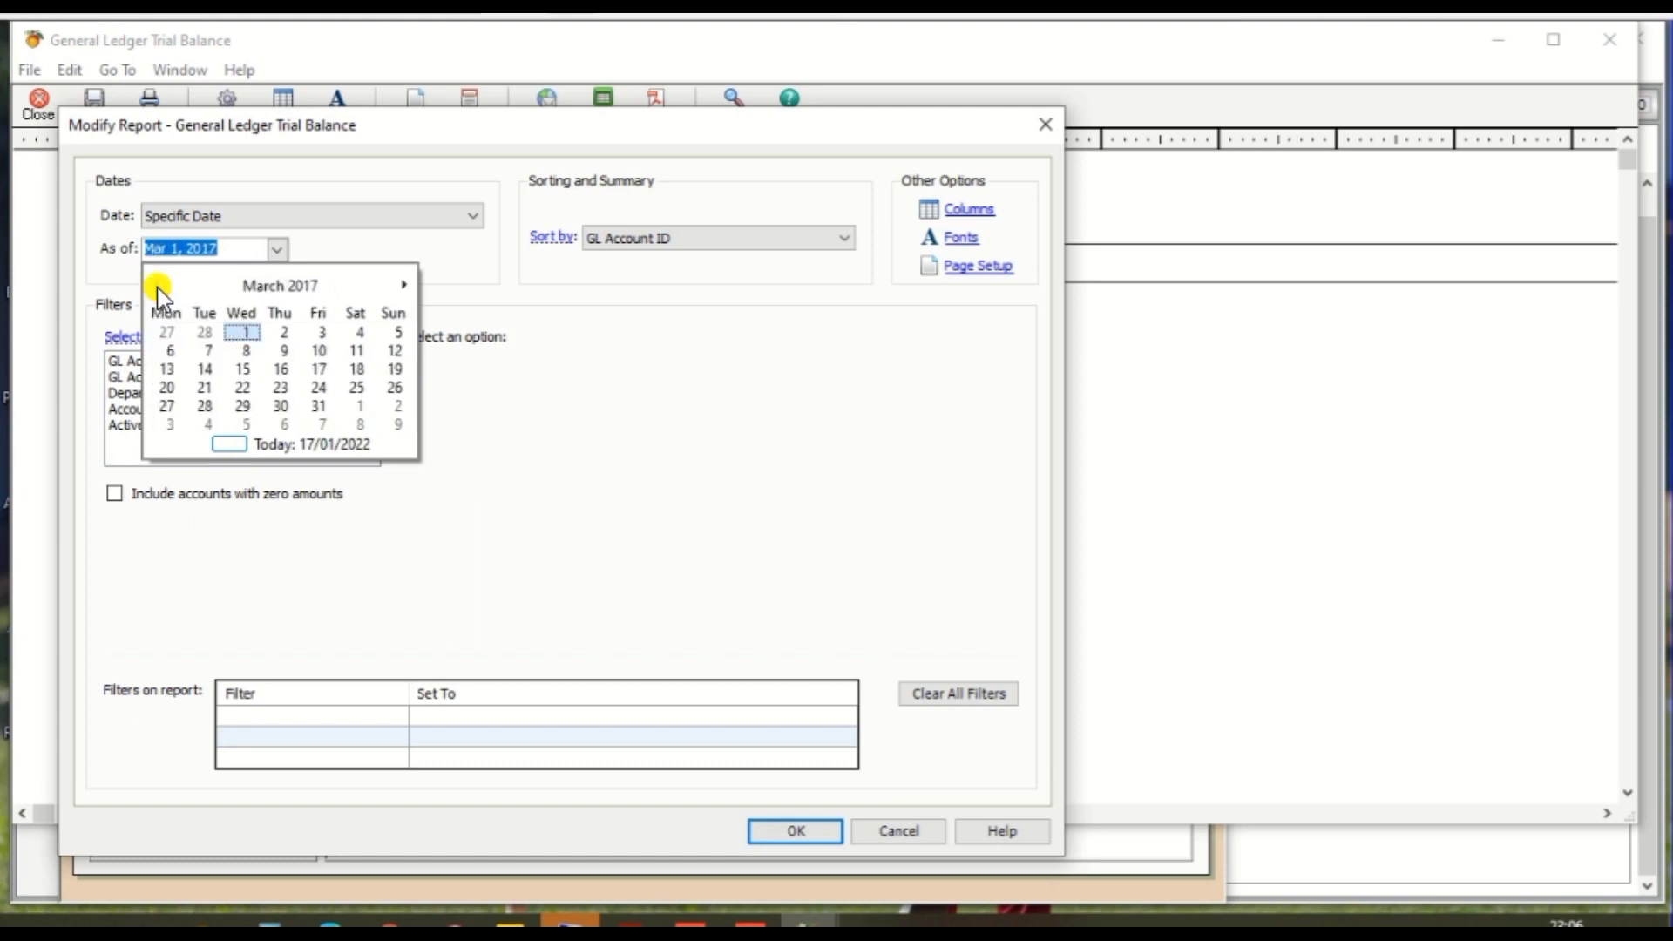
{"action": "left_click", "coordinate": [317, 399]}
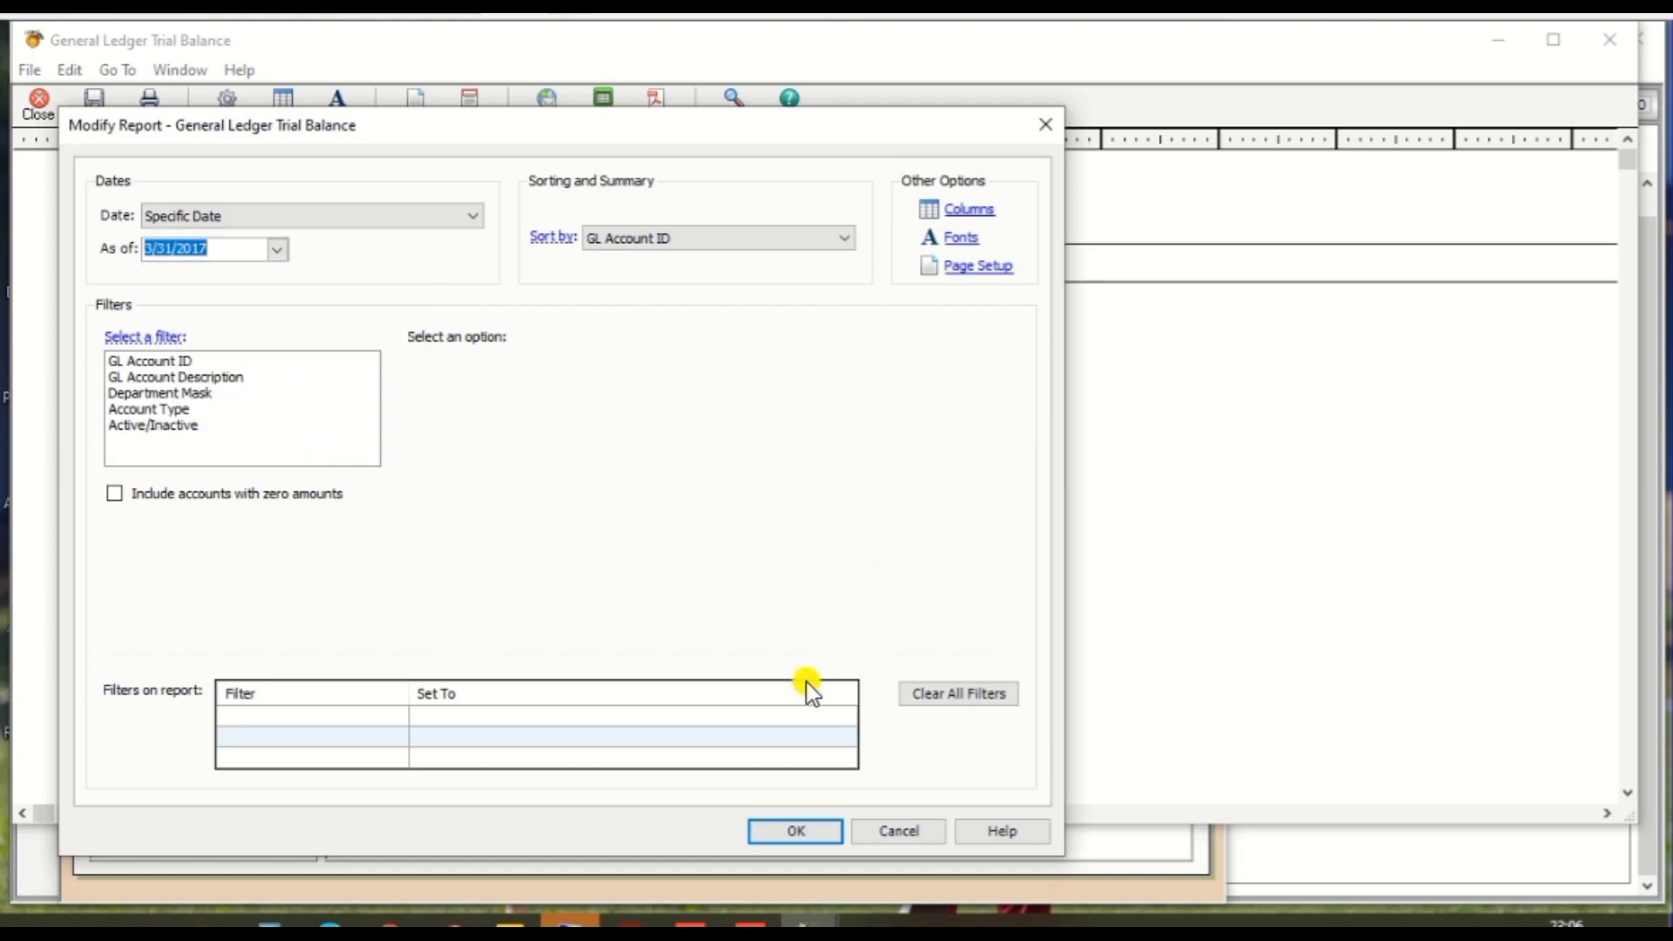
{"action": "left_click", "coordinate": [782, 827]}
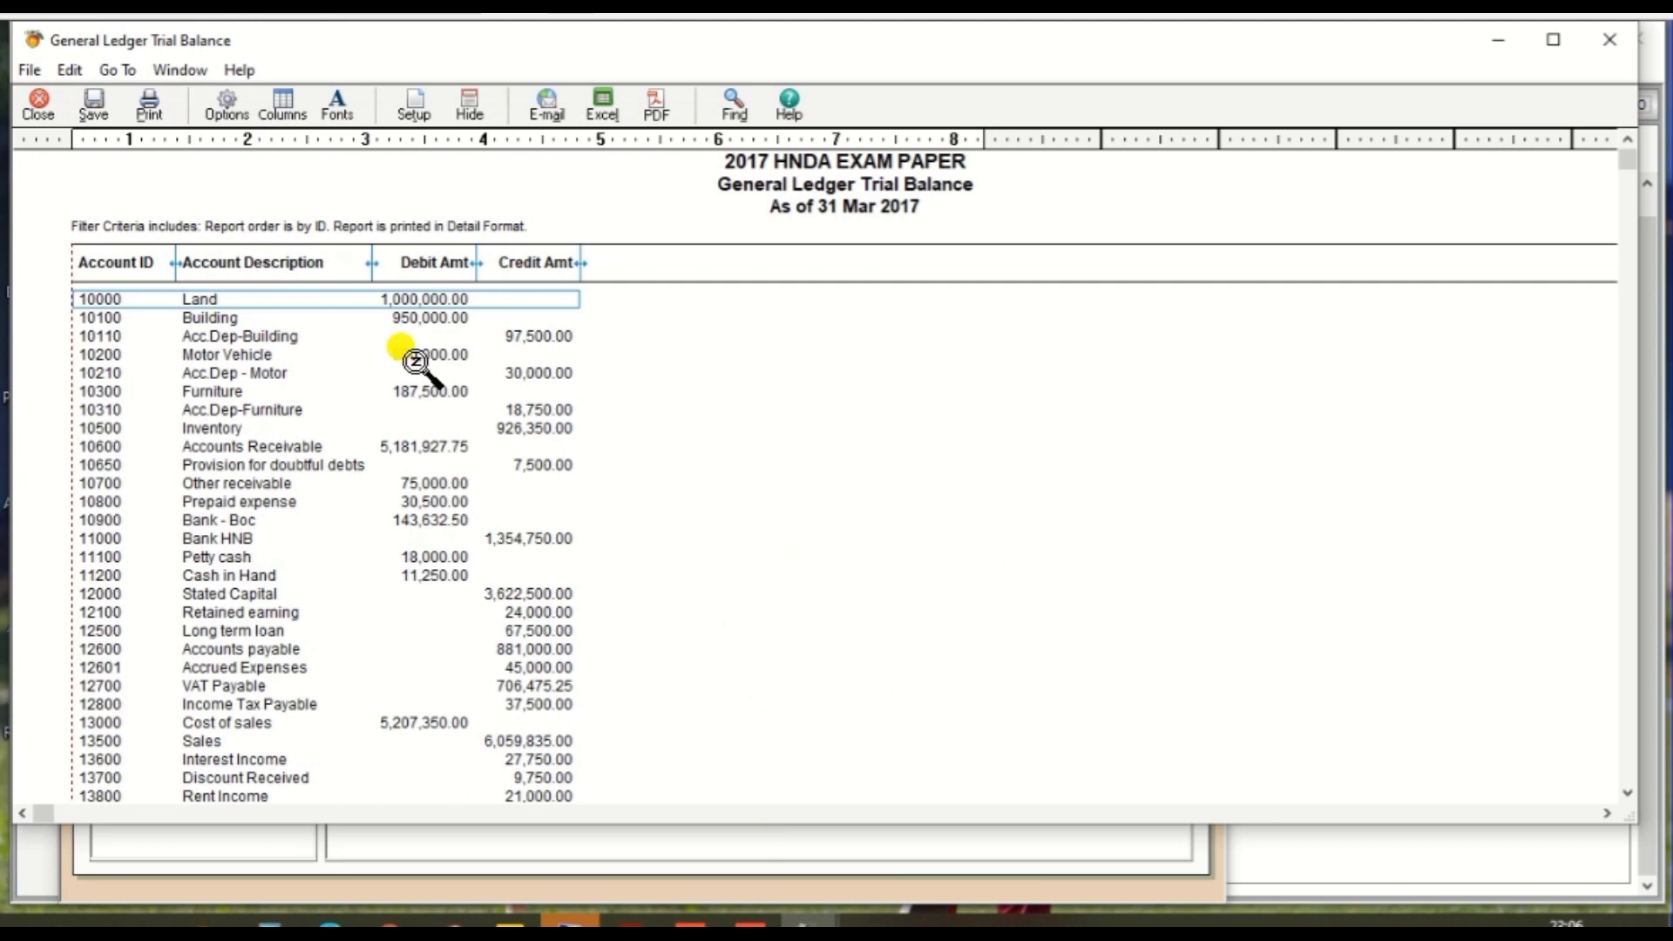
- Save the customized trial balance report under the name Trial Balance 2016/2017
{"action": "left_click", "coordinate": [93, 107]}
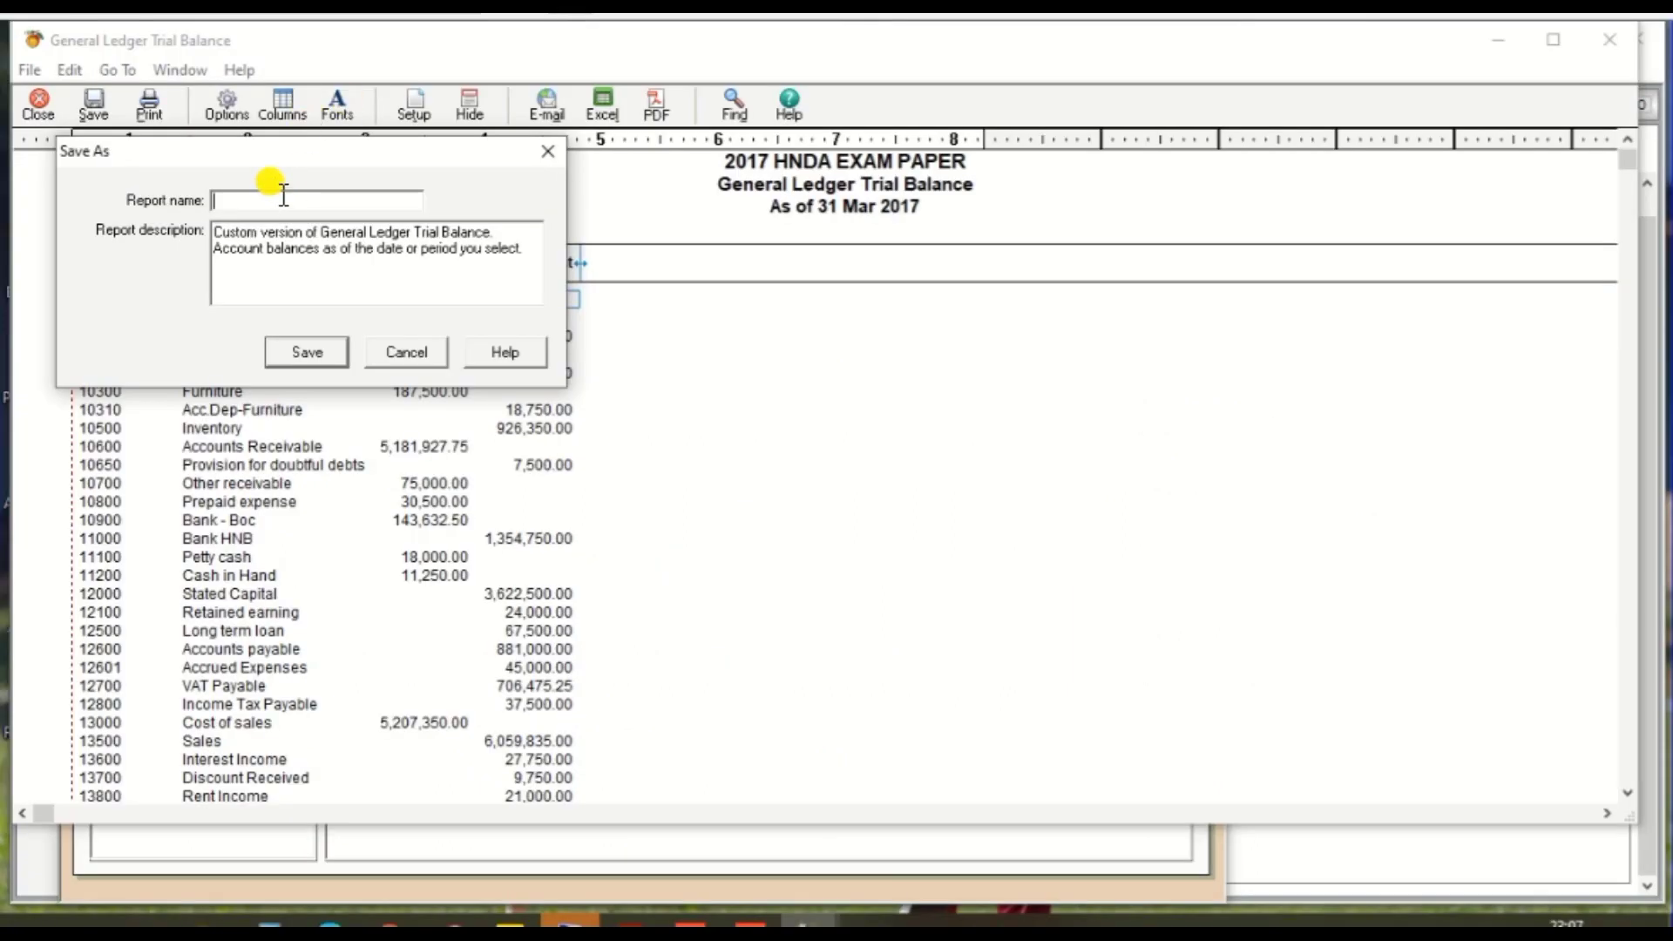
{"action": "type", "text": "Trial Baal"}
{"action": "key", "text": "BackSpace"}
{"action": "key", "text": "BackSpace"}
{"action": "type", "text": "lance 2019/"}
{"action": "key", "text": "BackSpace"}
{"action": "key", "text": "BackSpace"}
{"action": "type", "text": "6/2017"}
{"action": "left_click", "coordinate": [314, 350]}
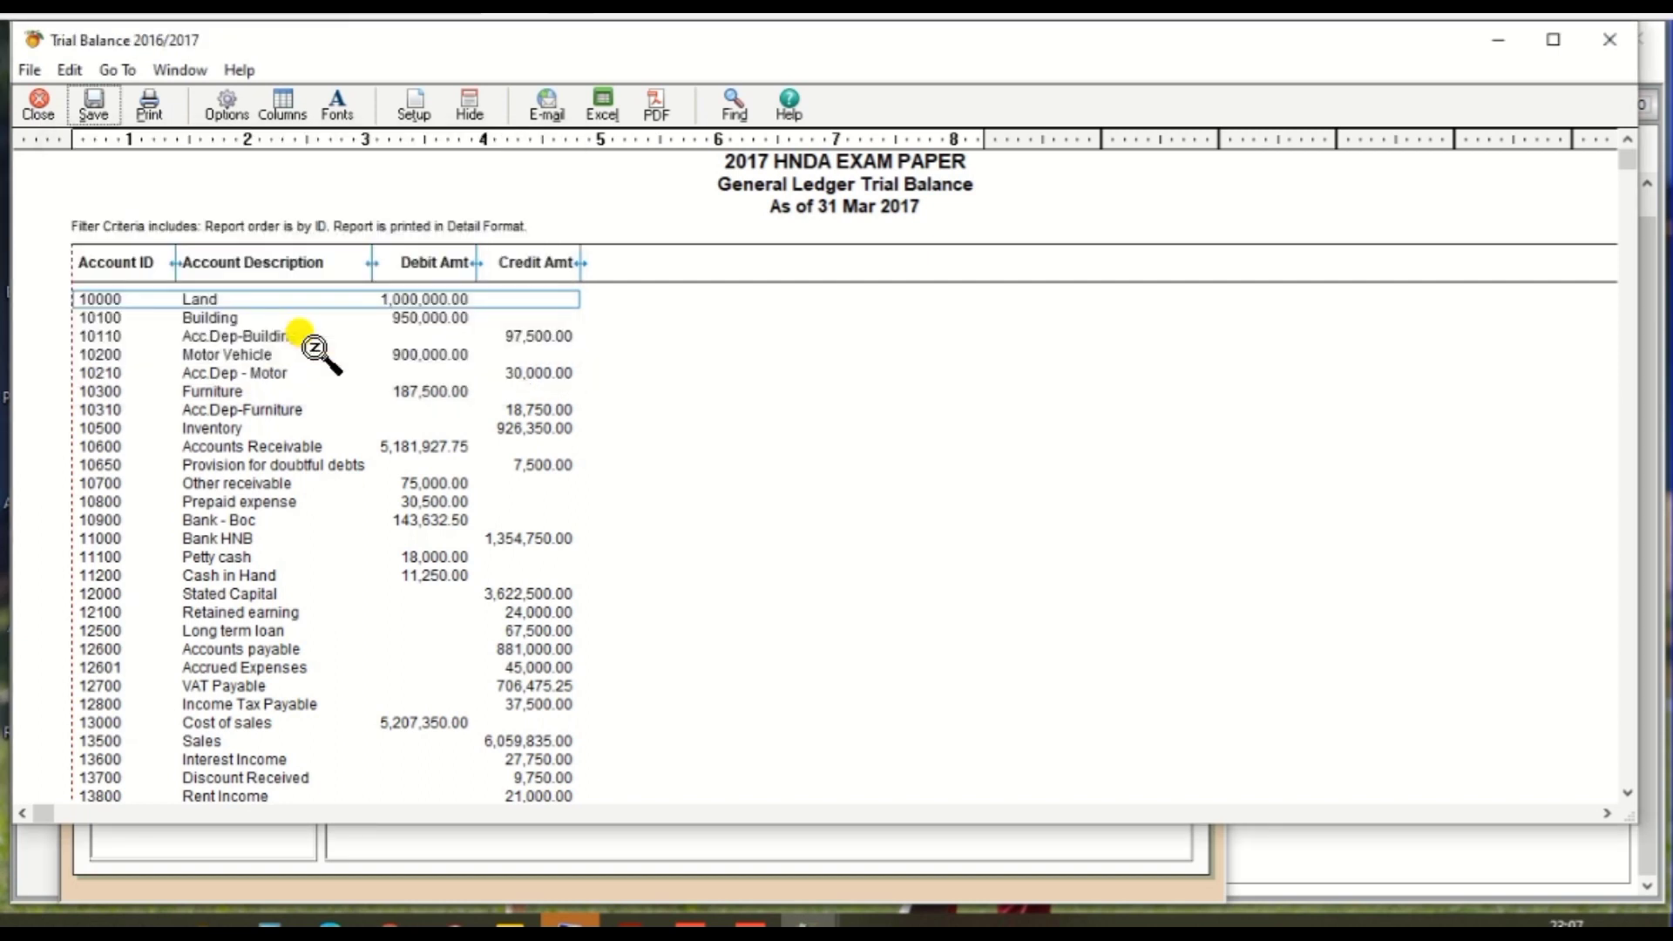
{"action": "left_click", "coordinate": [313, 353]}
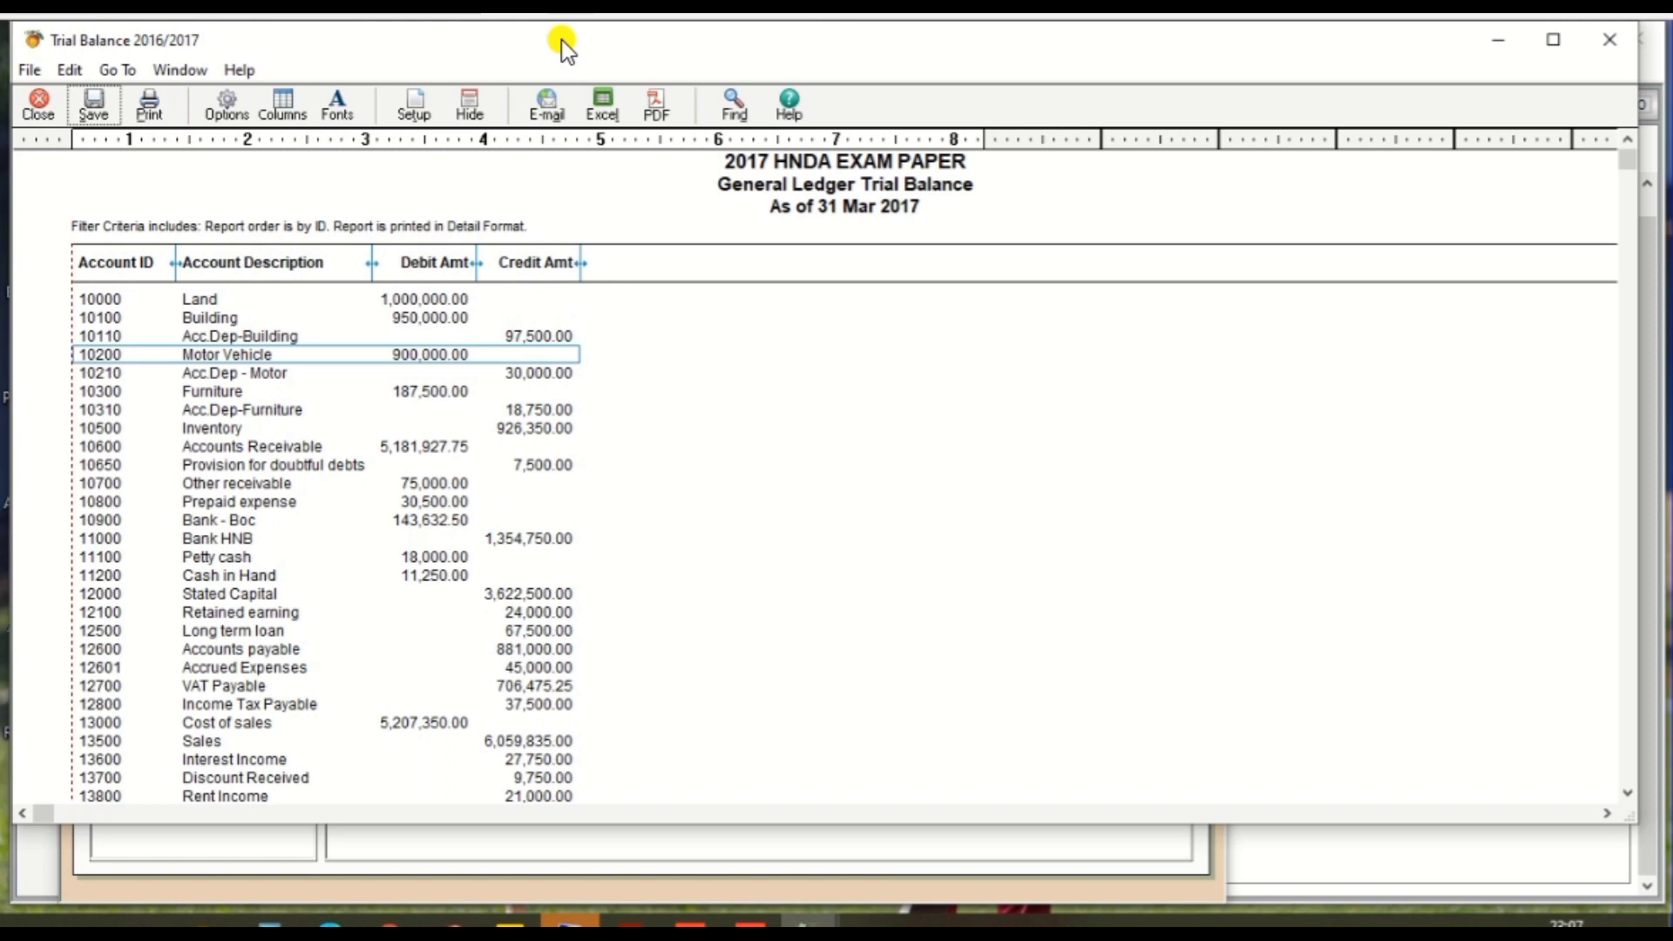
- Check the next requirement in the exam paper PDF, close the trial balance and open the General Ledger Budget report
{"action": "key", "text": "alt+Tab"}
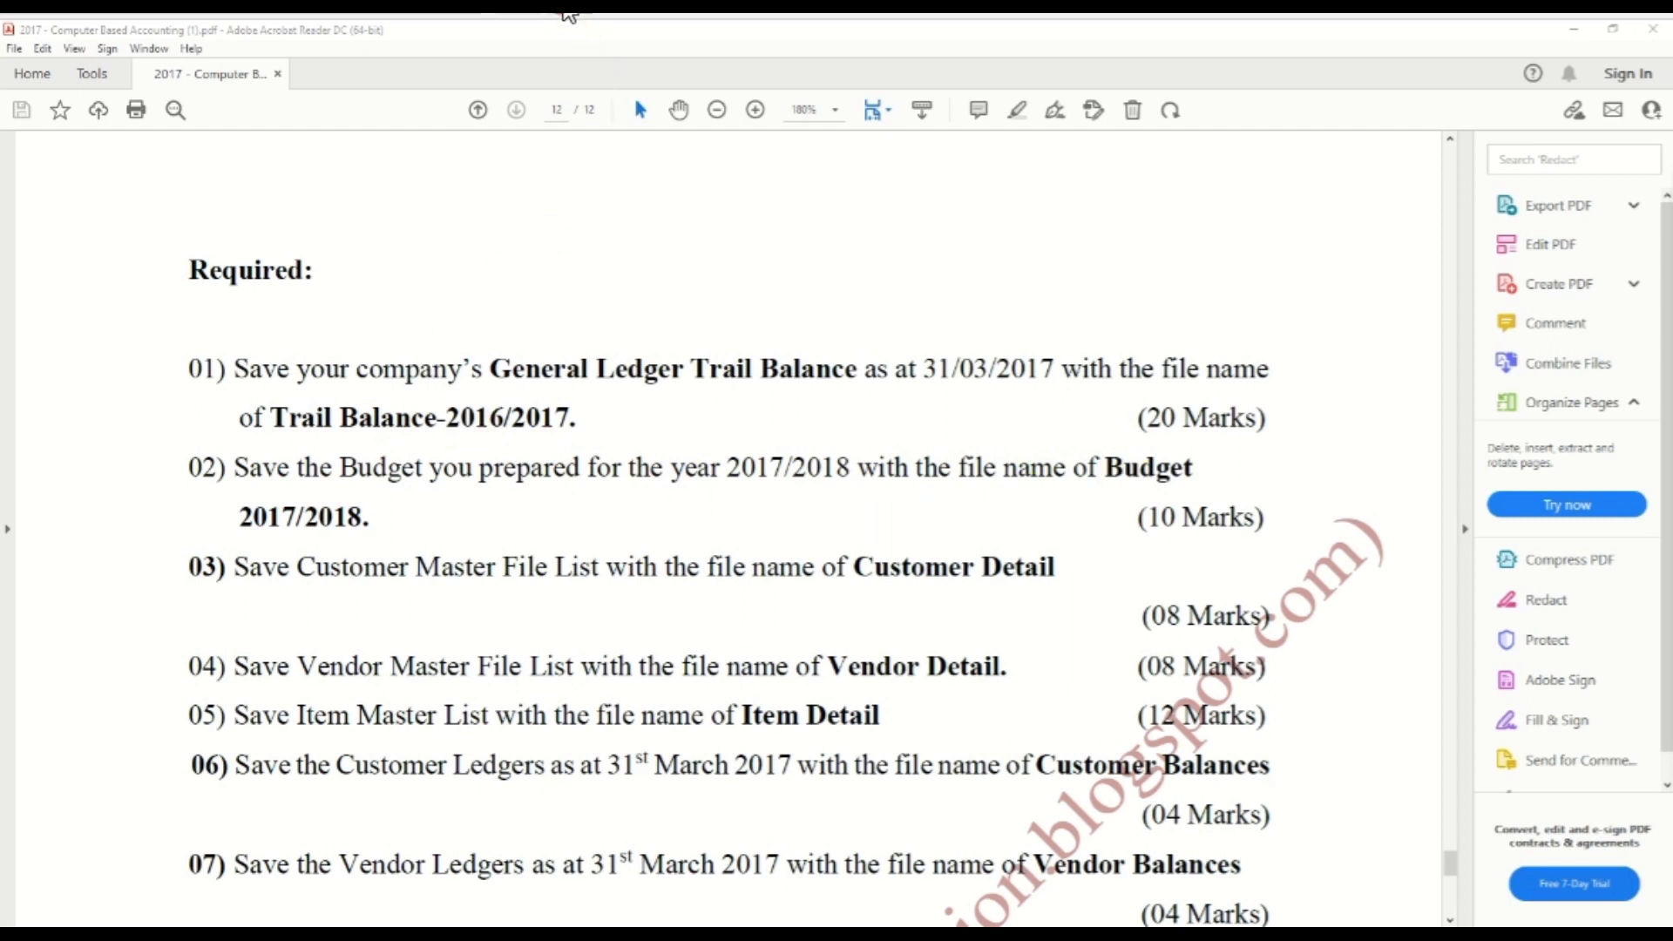
{"action": "key", "text": "alt+Tab"}
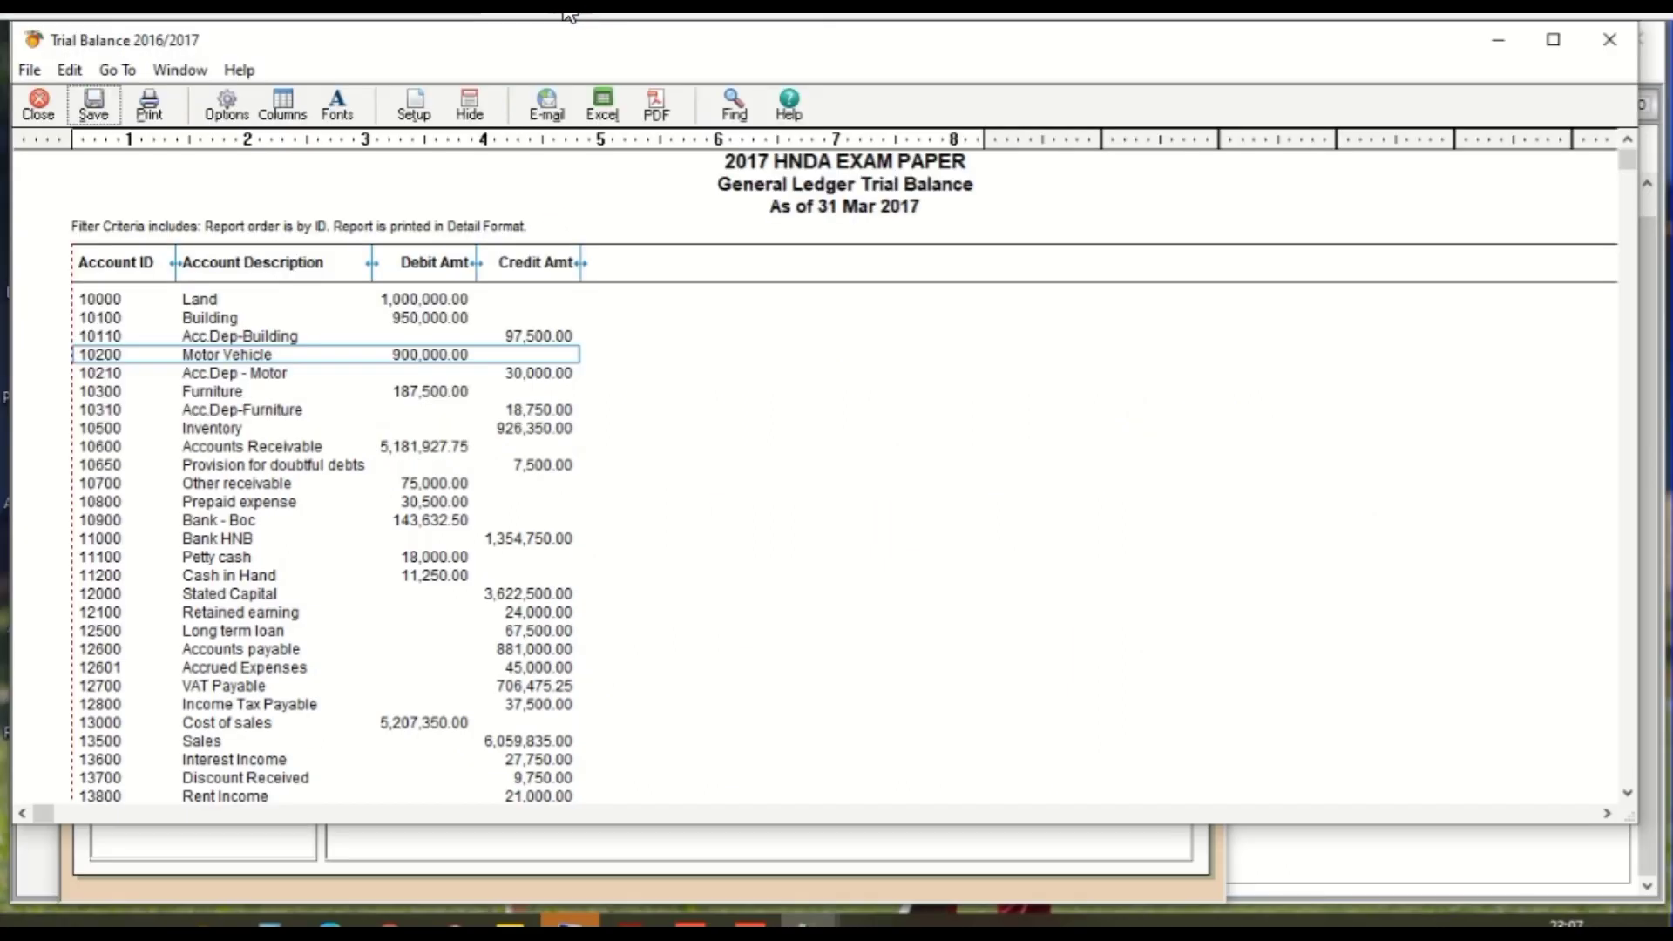
{"action": "left_click", "coordinate": [1610, 42]}
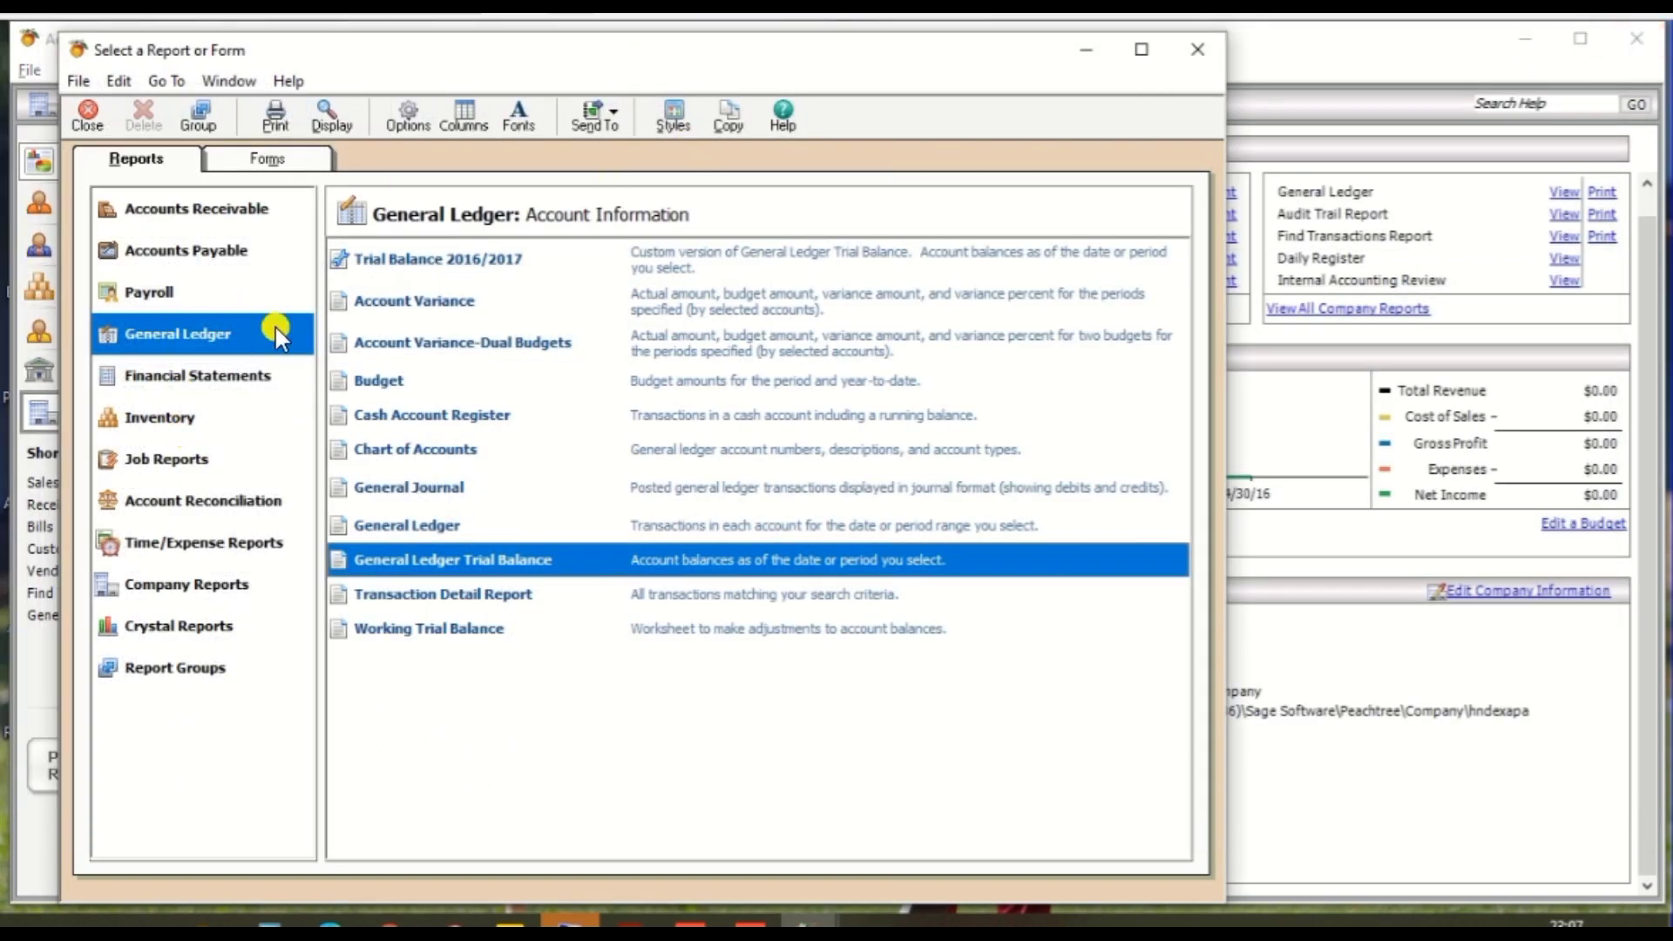
{"action": "left_click", "coordinate": [385, 380]}
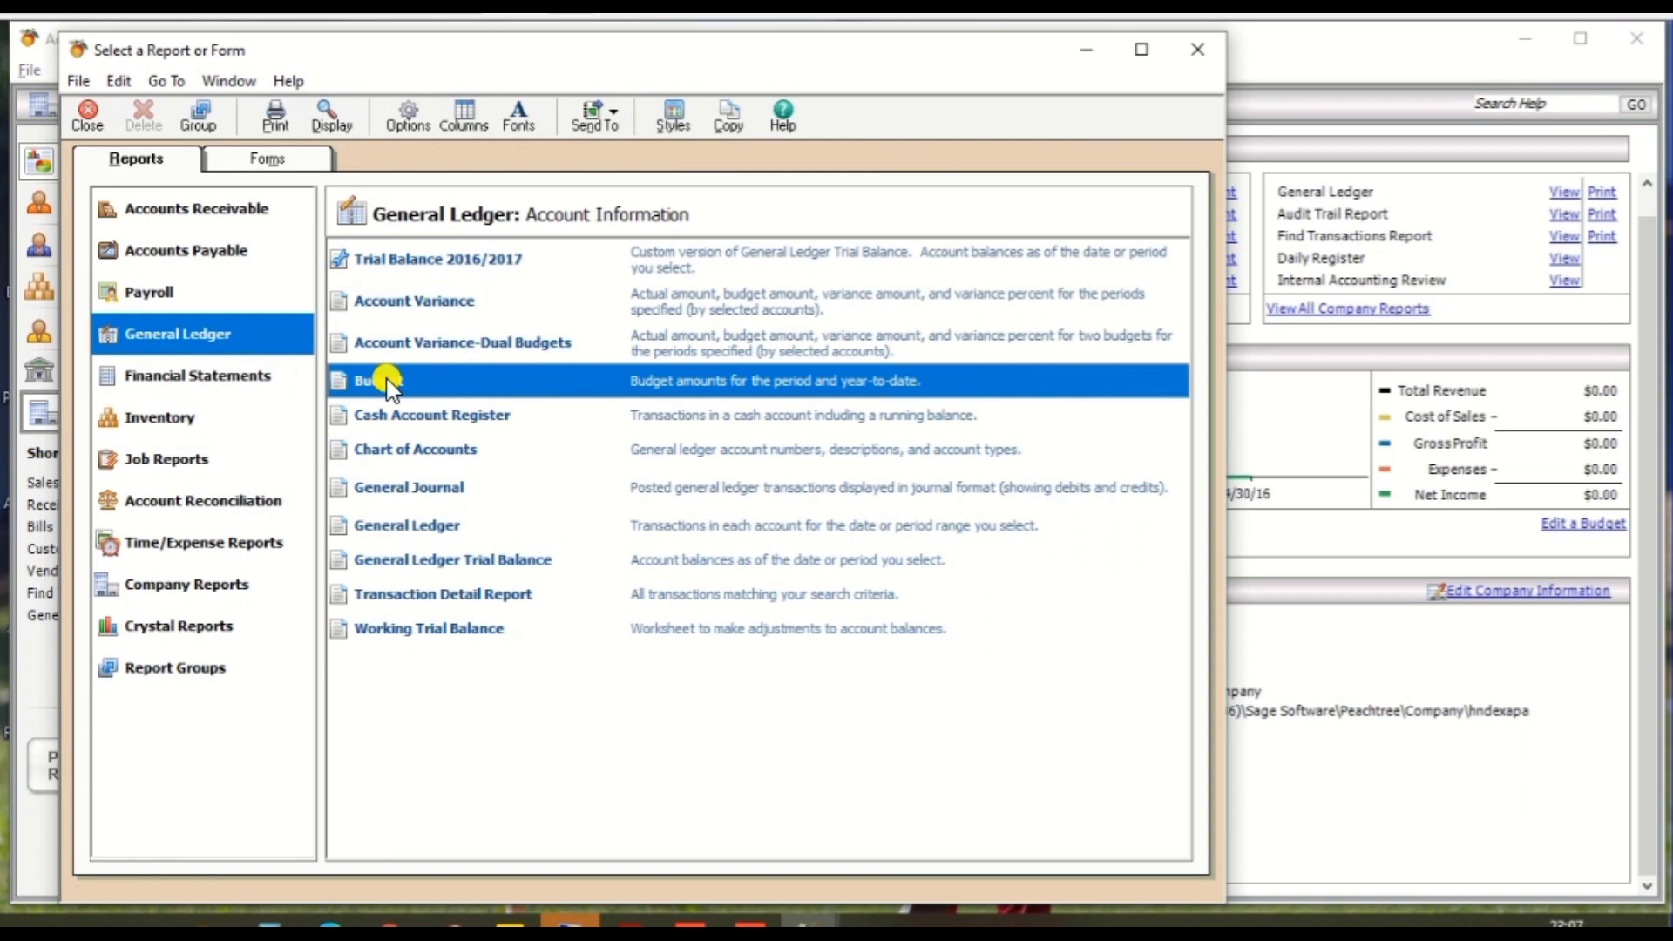
{"action": "double_click", "coordinate": [385, 380]}
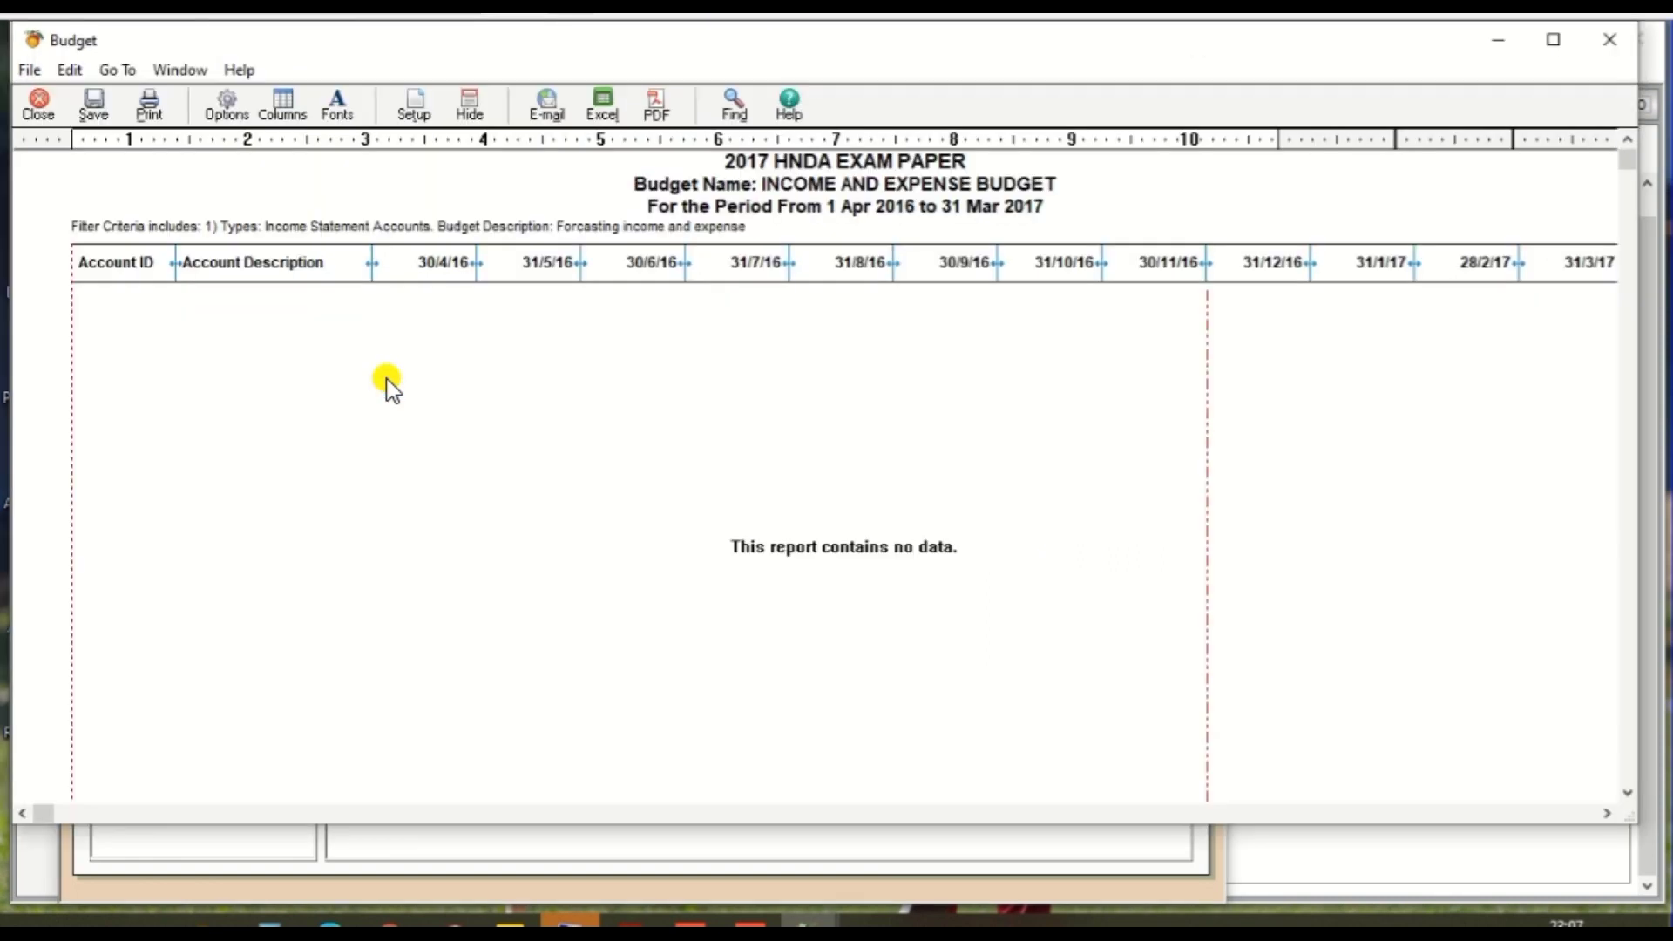
{"action": "left_click", "coordinate": [220, 116]}
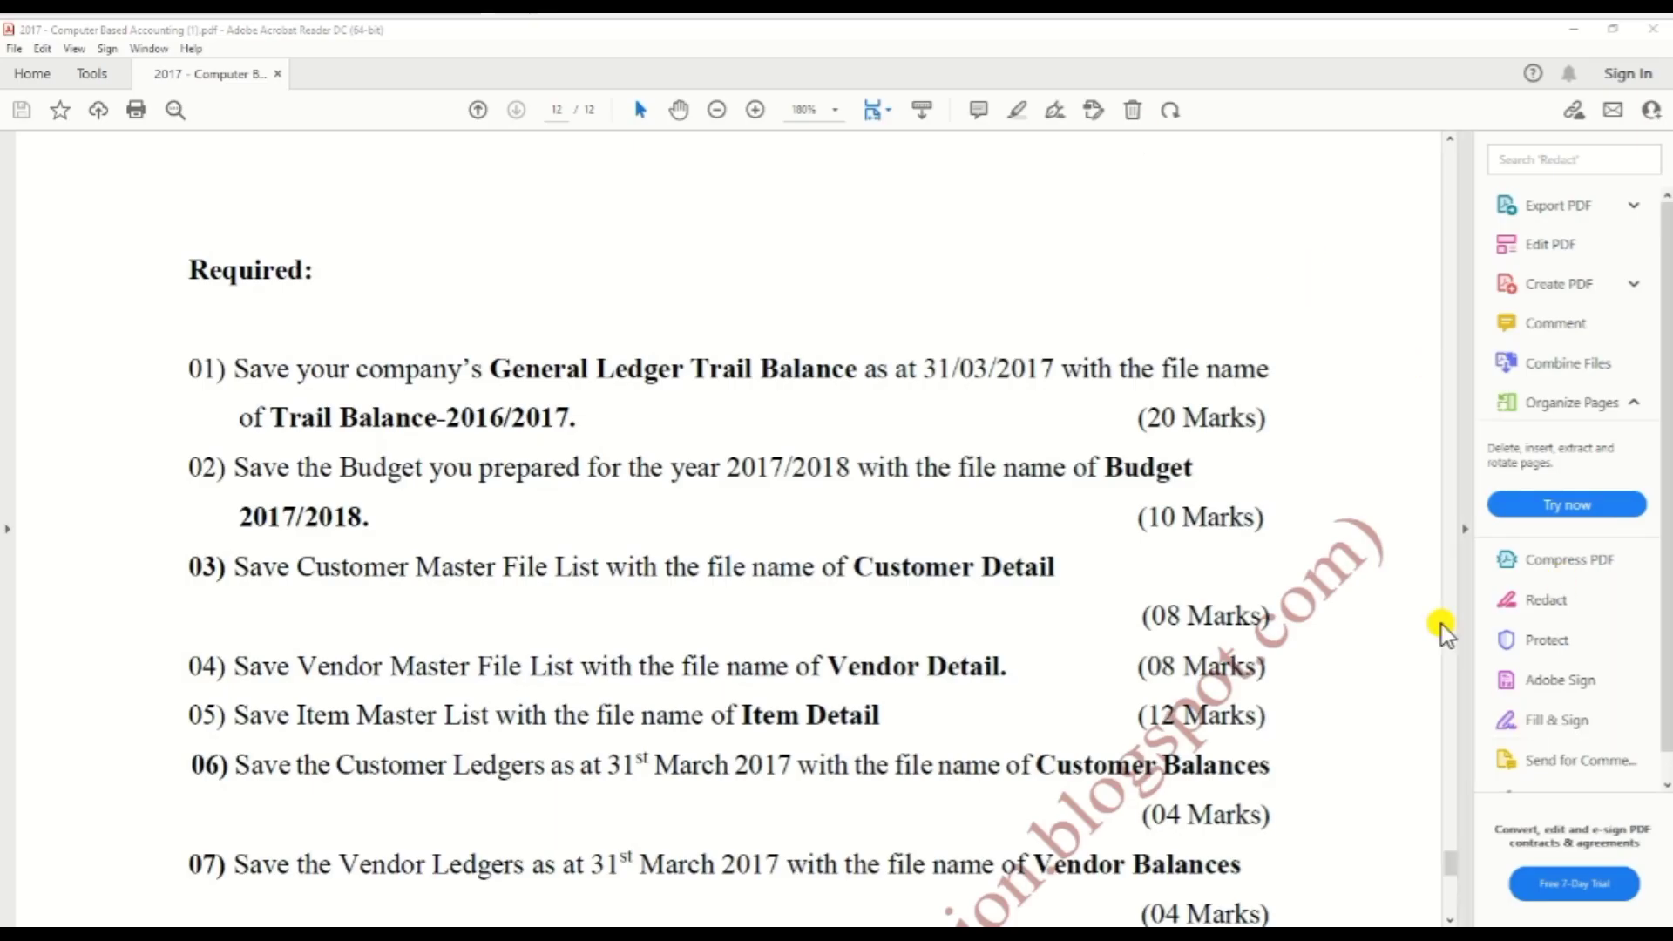
- Look through the exam paper PDF for the budget section and check its fiscal year and account information
{"action": "left_click", "coordinate": [1450, 139]}
{"action": "scroll", "coordinate": [919, 501], "scroll_direction": "down", "scroll_amount": 3}
{"action": "scroll", "coordinate": [919, 501], "scroll_direction": "up", "scroll_amount": 15}
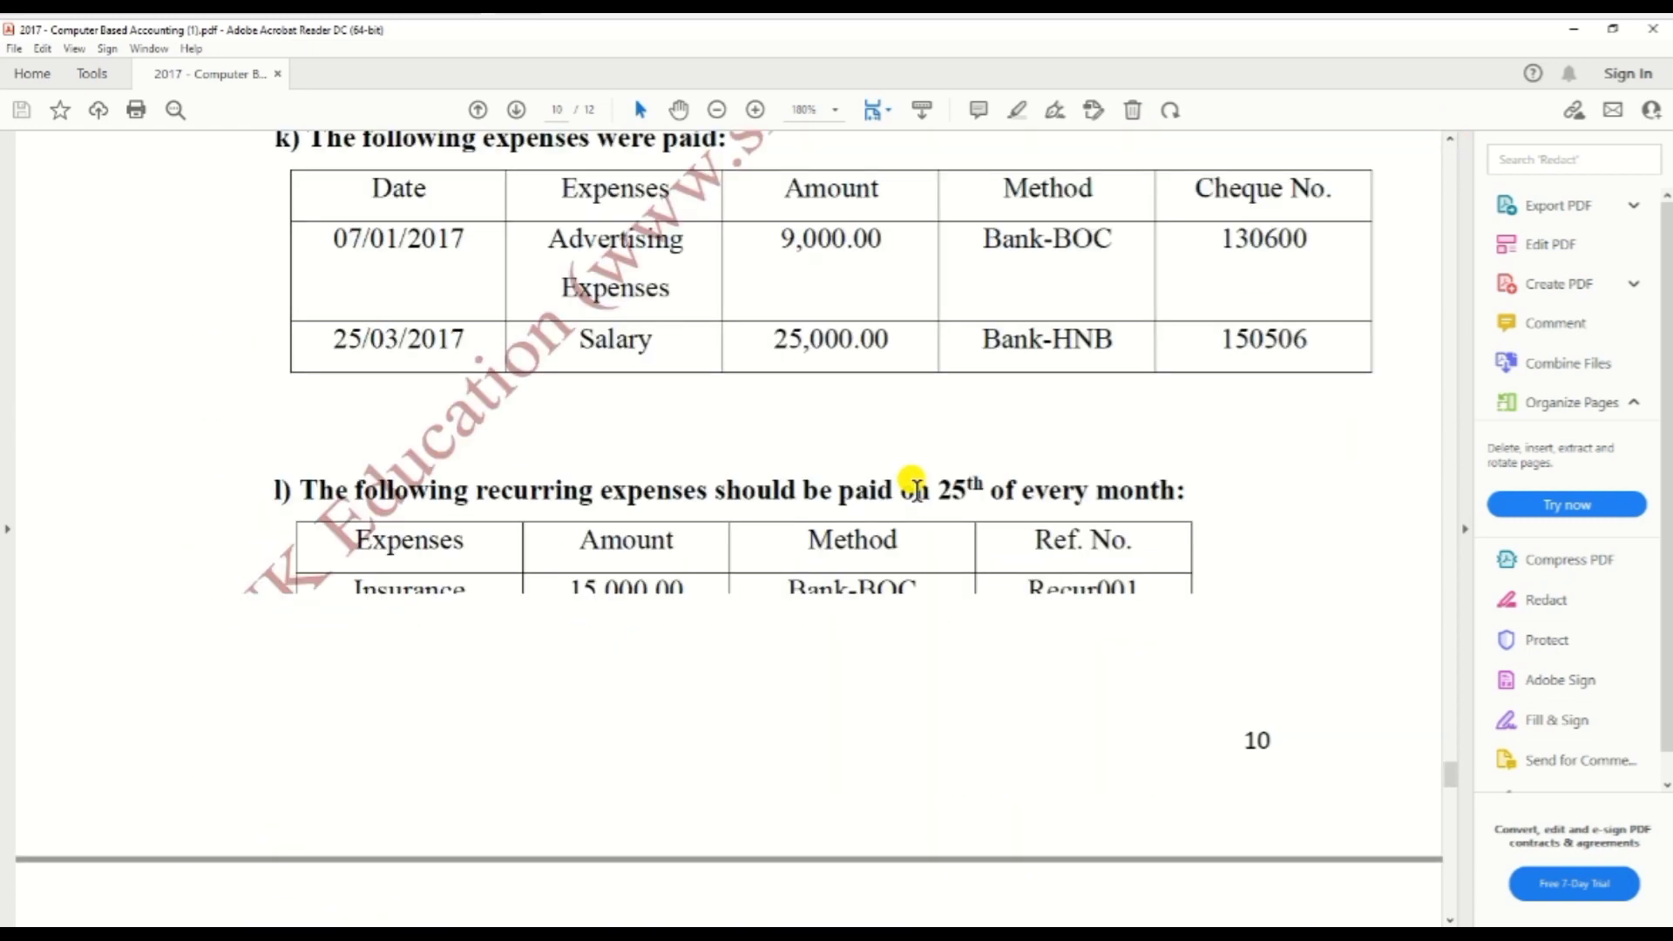
{"action": "scroll", "coordinate": [915, 483], "scroll_direction": "up", "scroll_amount": 15}
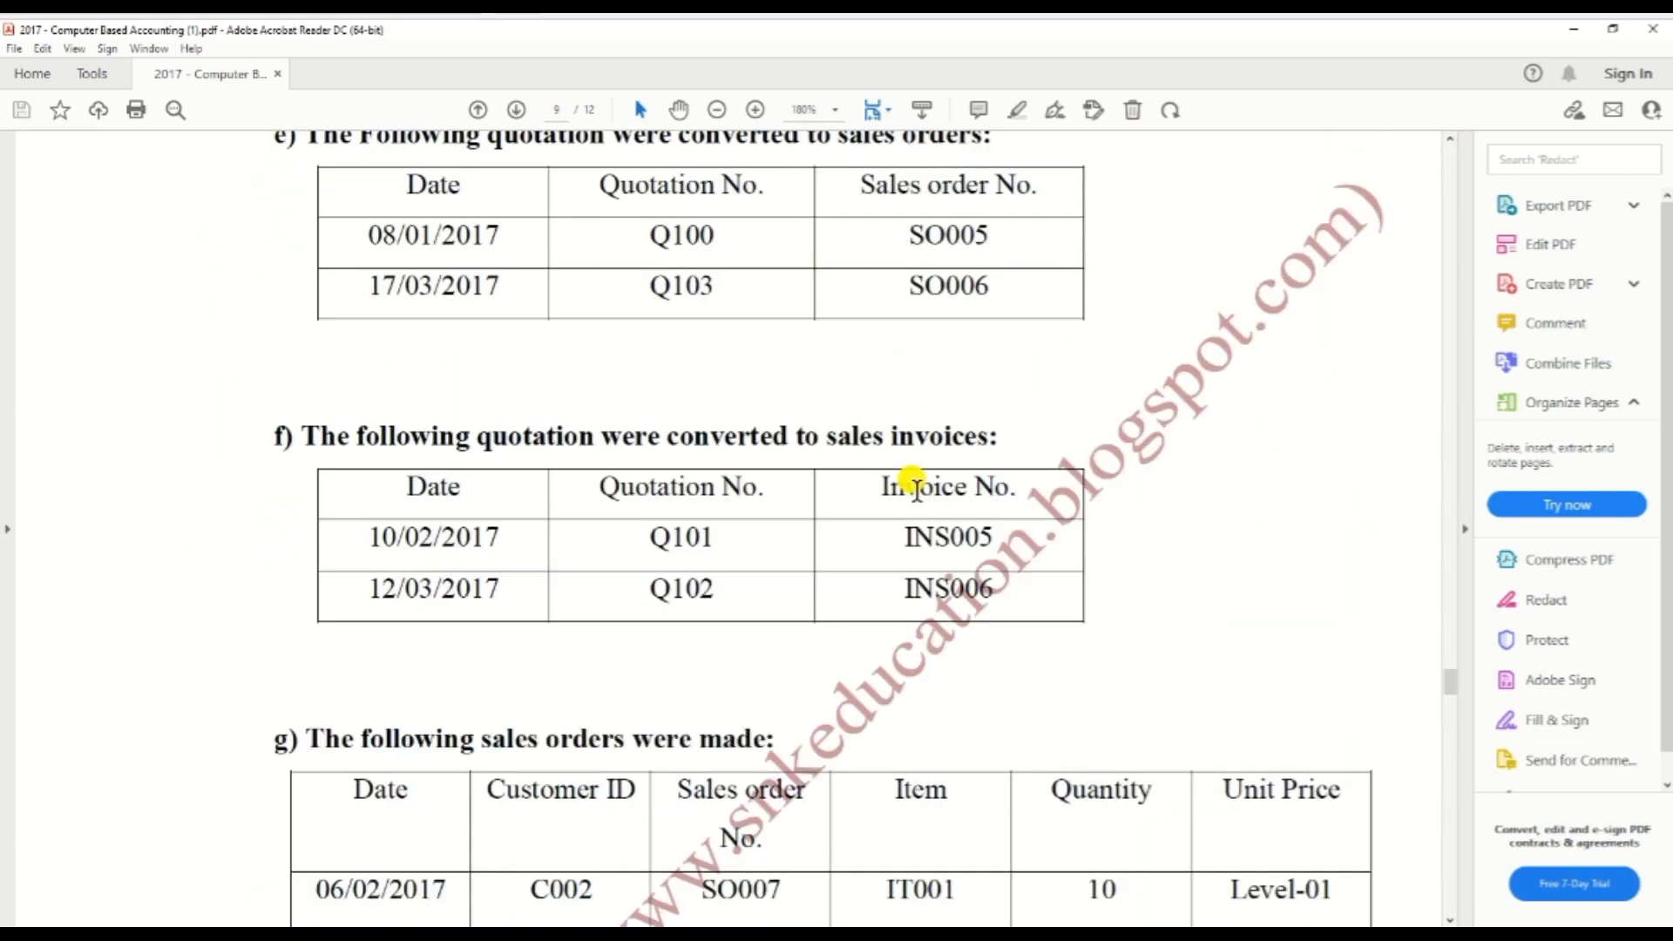
{"action": "scroll", "coordinate": [914, 484], "scroll_direction": "up", "scroll_amount": 20}
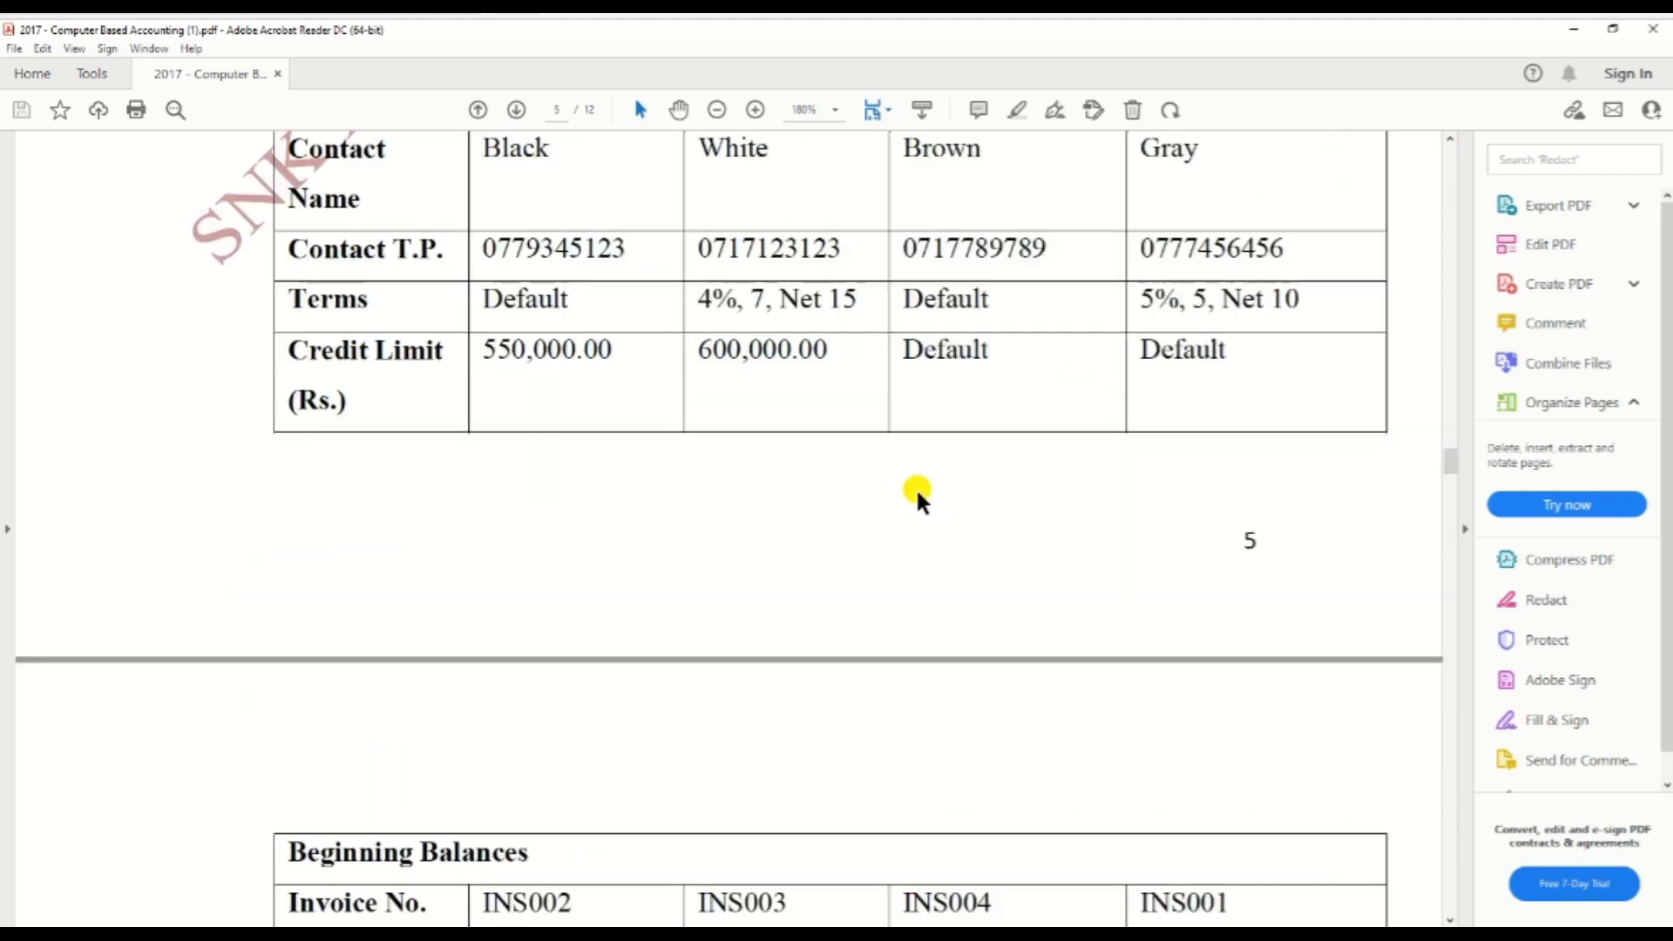
{"action": "scroll", "coordinate": [919, 496], "scroll_direction": "up", "scroll_amount": 10}
{"action": "scroll", "coordinate": [919, 497], "scroll_direction": "down", "scroll_amount": 3}
{"action": "scroll", "coordinate": [919, 496], "scroll_direction": "up", "scroll_amount": 4}
{"action": "scroll", "coordinate": [917, 493], "scroll_direction": "up", "scroll_amount": 12}
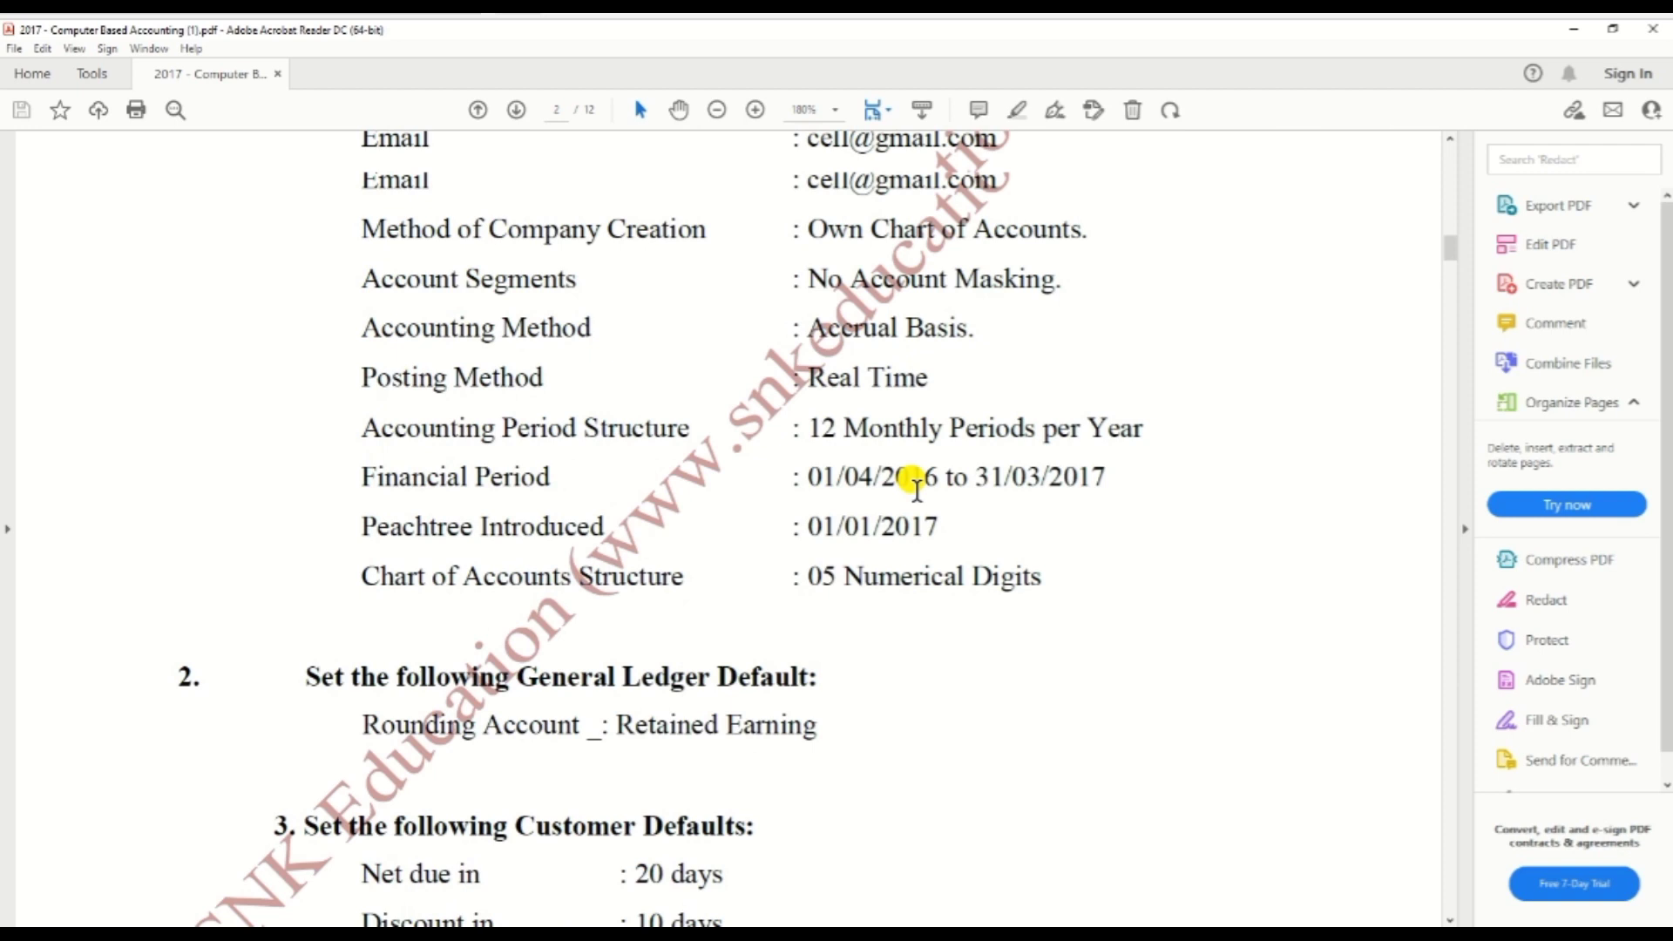
{"action": "scroll", "coordinate": [917, 488], "scroll_direction": "down", "scroll_amount": 20}
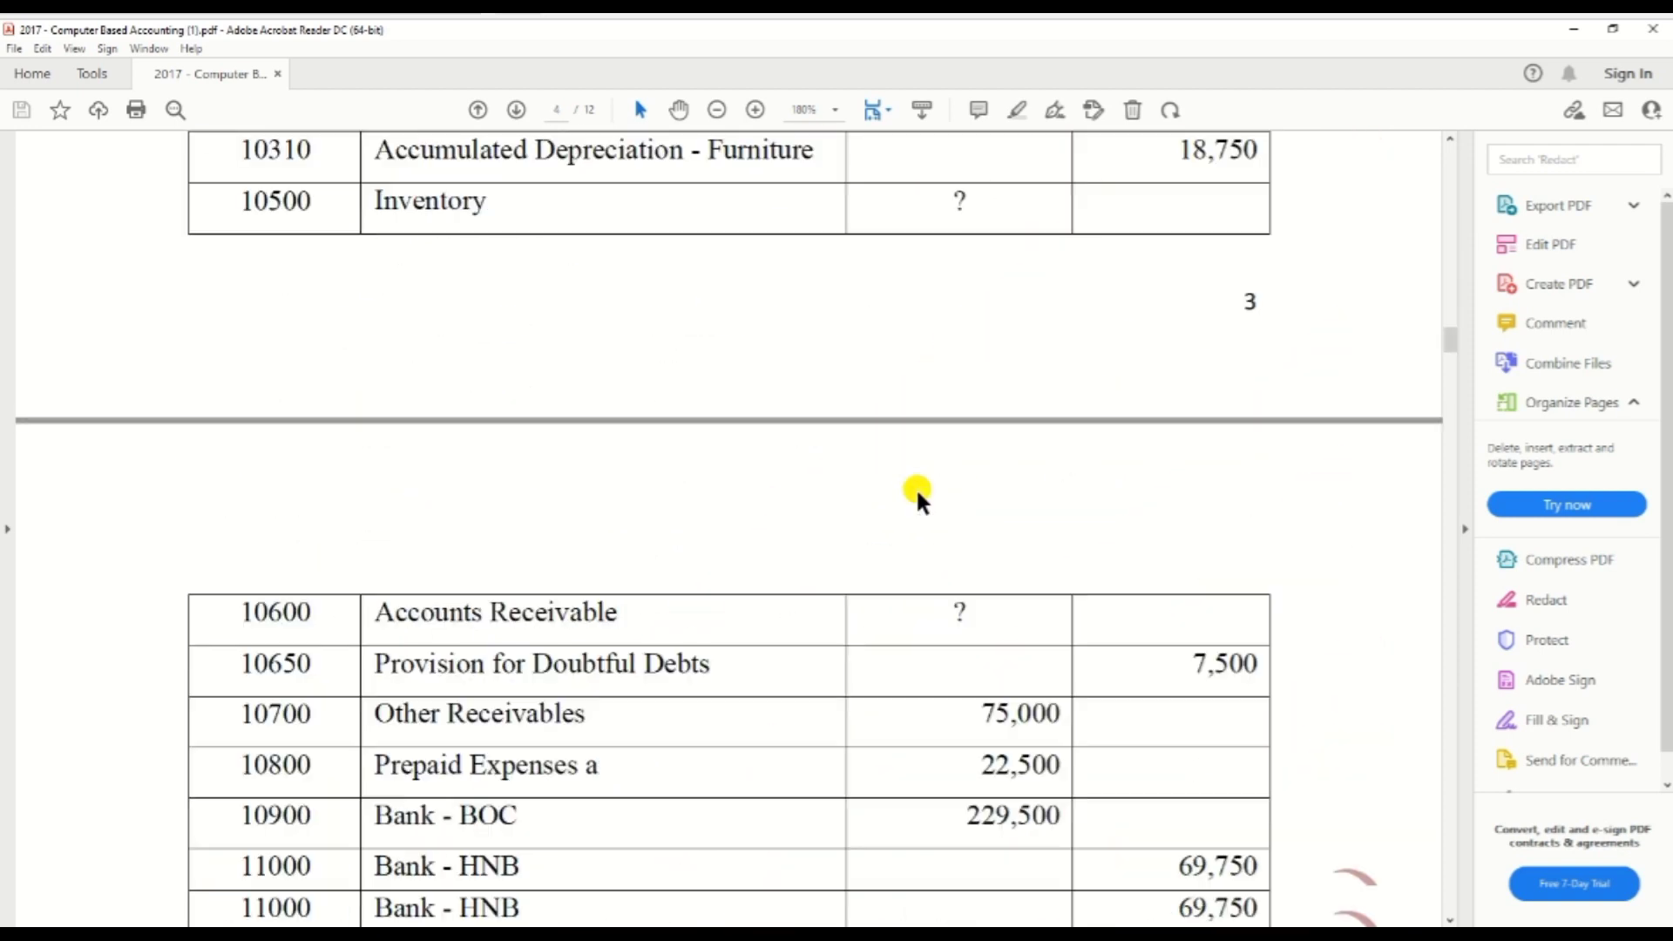
{"action": "scroll", "coordinate": [919, 497], "scroll_direction": "down", "scroll_amount": 10}
{"action": "scroll", "coordinate": [914, 486], "scroll_direction": "up", "scroll_amount": 5}
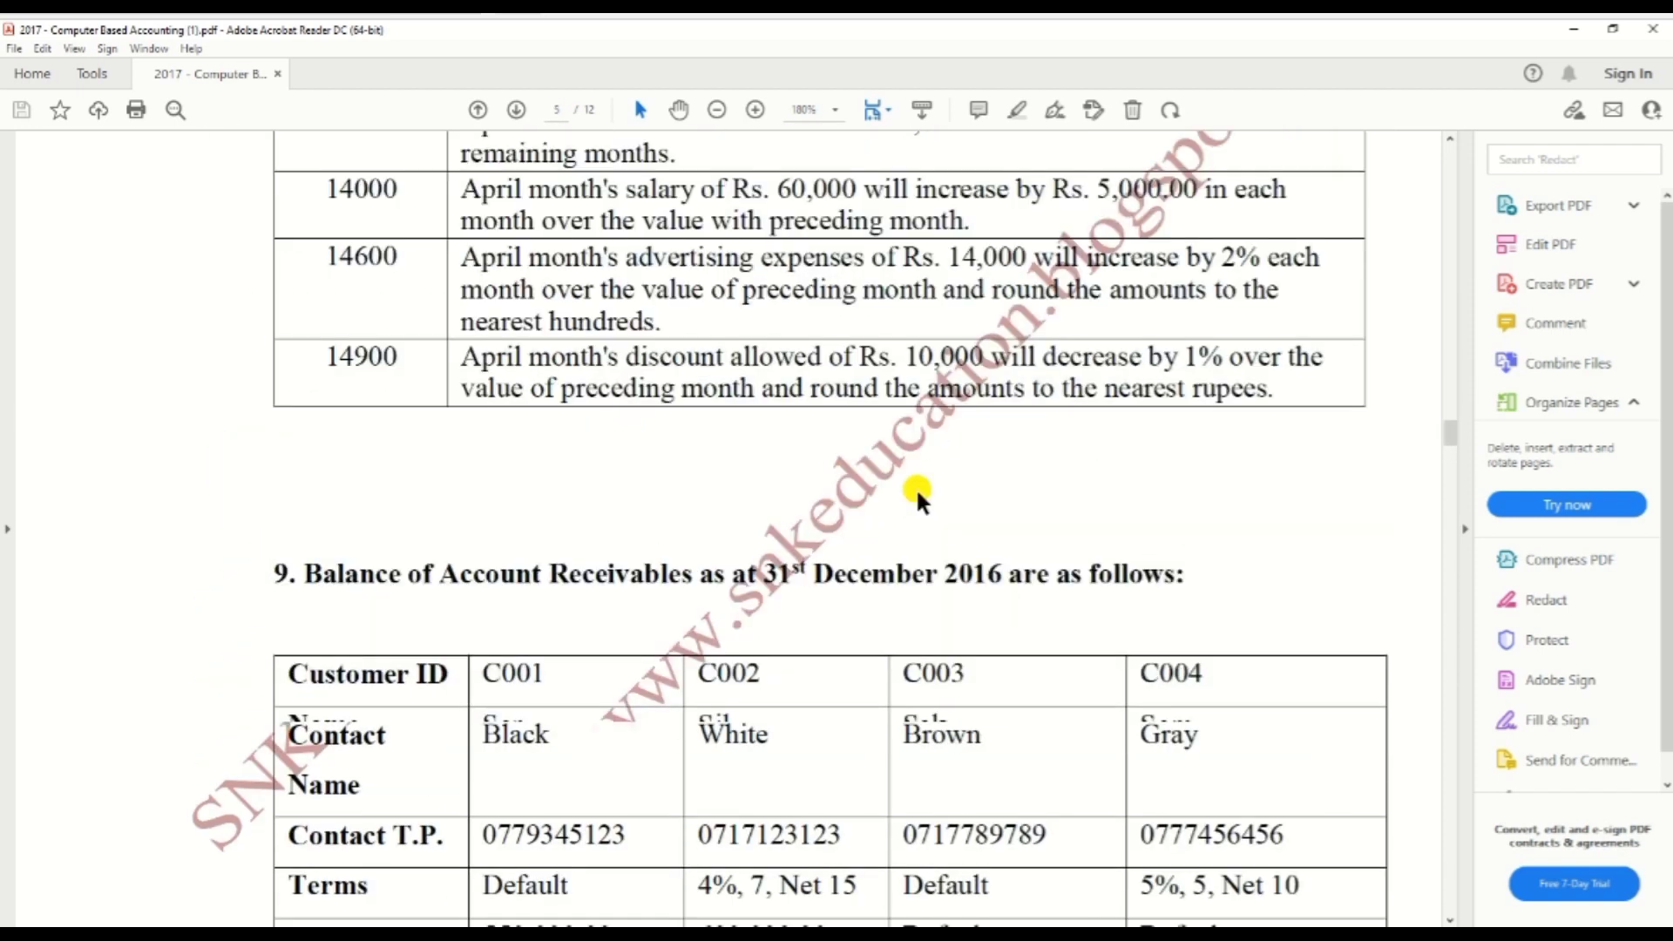
{"action": "scroll", "coordinate": [913, 484], "scroll_direction": "up", "scroll_amount": 2}
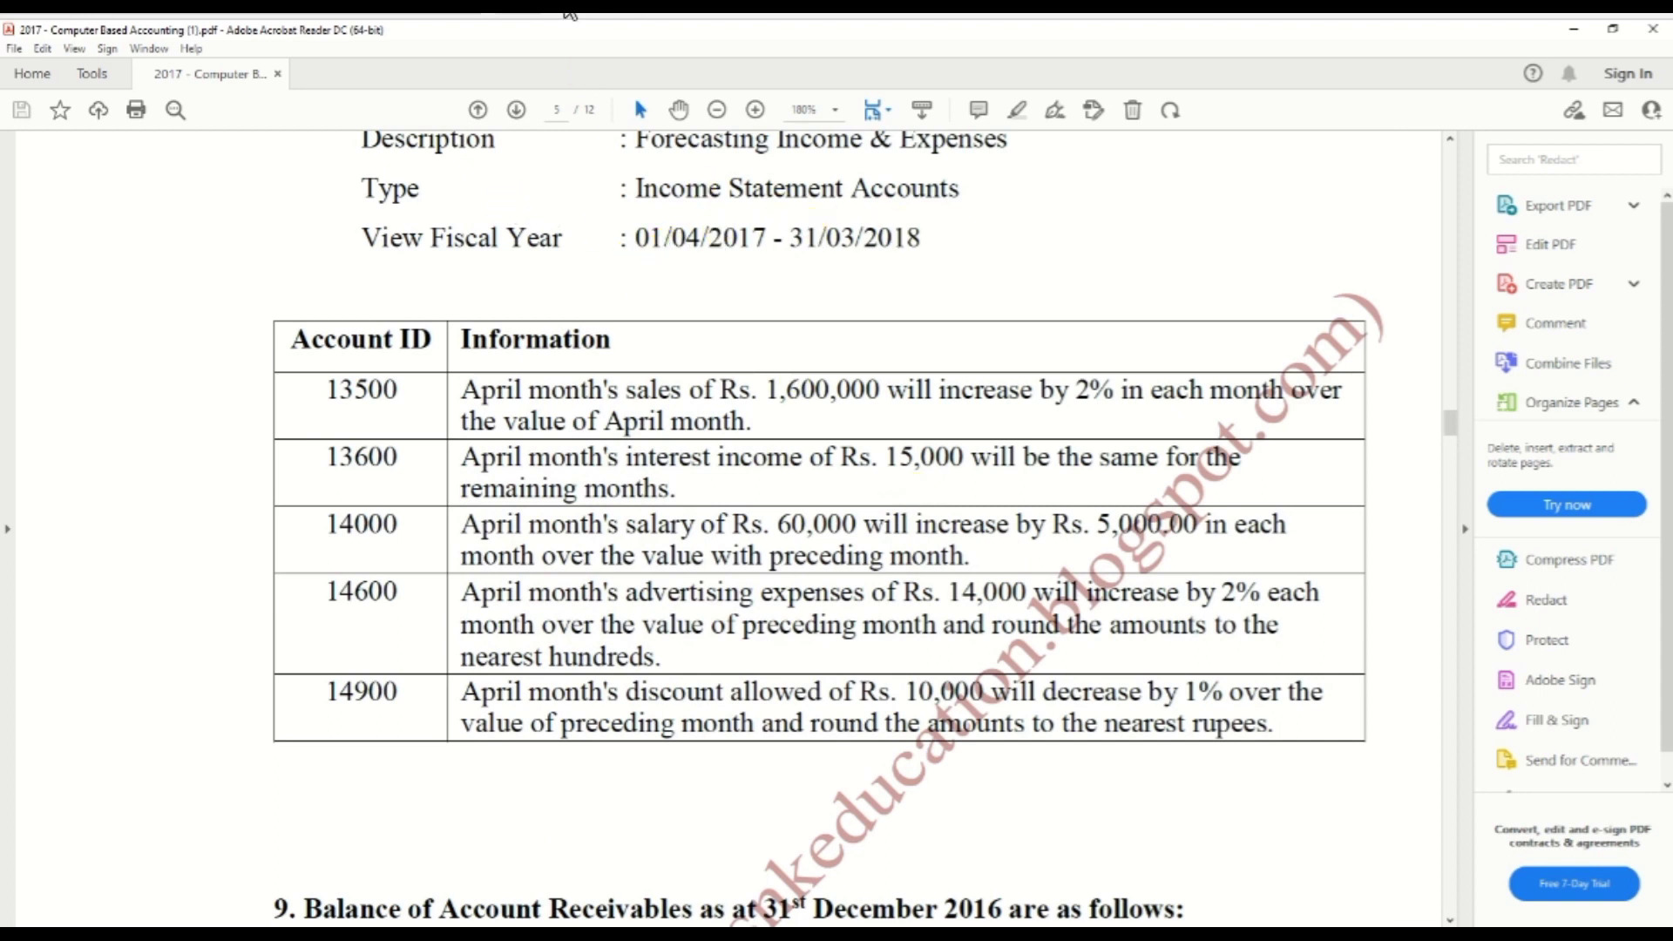
- Return to Peachtree and set the Budget report's period range from 4/1/17 to 3/31/18, applying the options
{"action": "key", "text": "alt+Tab"}
{"action": "left_click", "coordinate": [277, 250]}
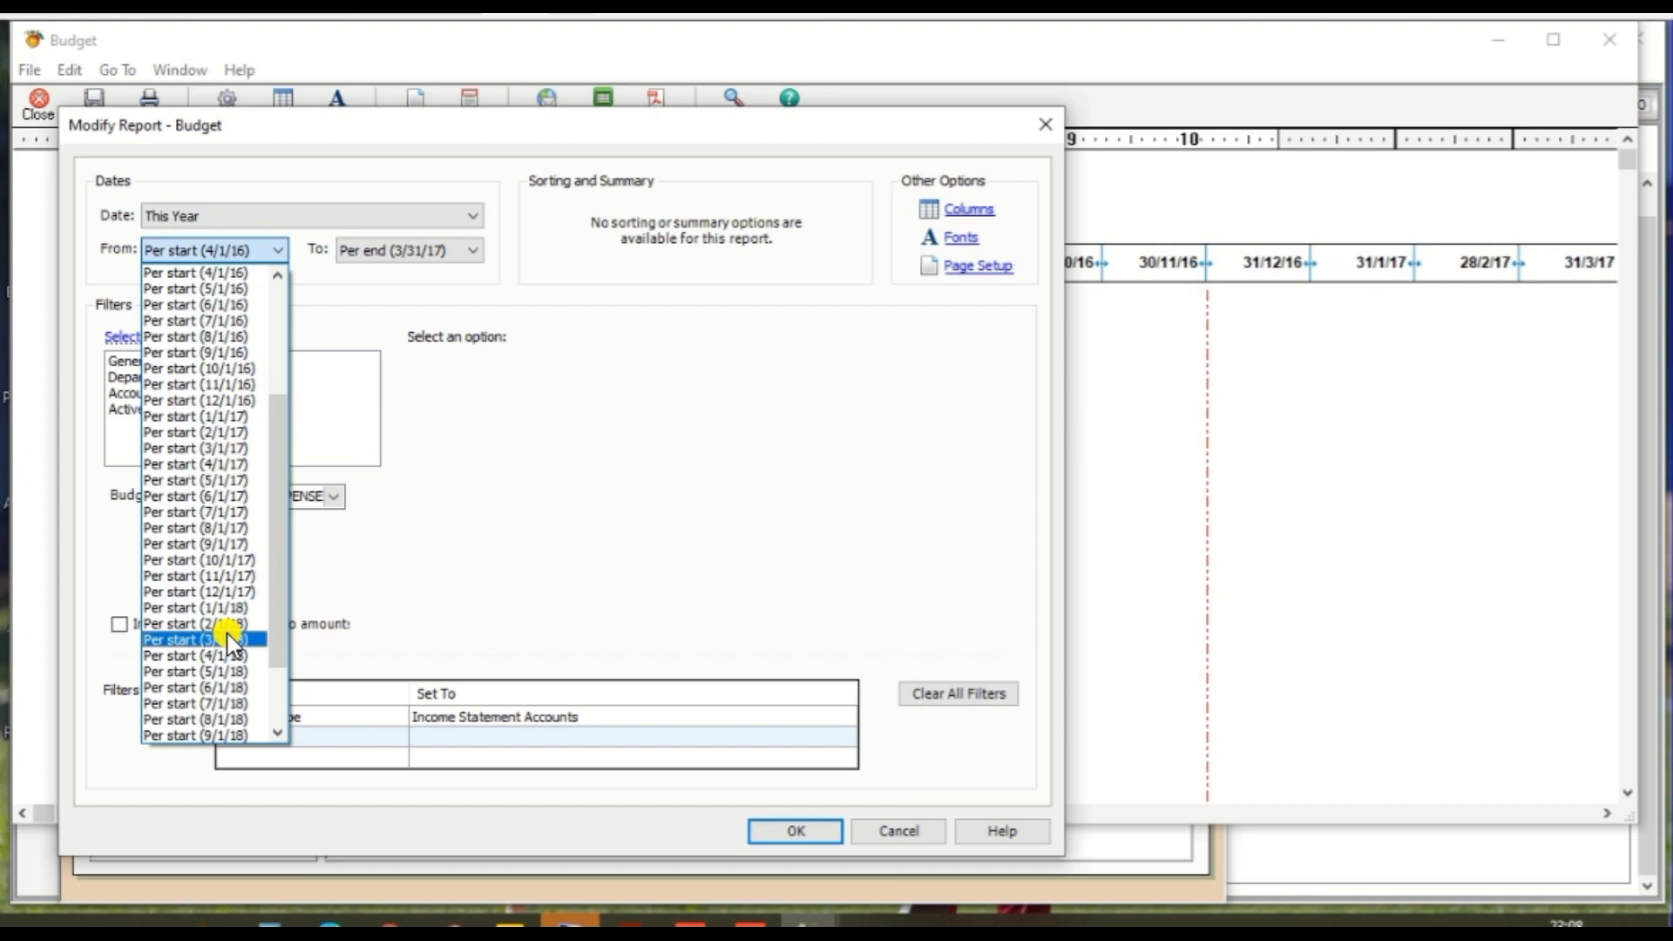
{"action": "left_click", "coordinate": [232, 457]}
{"action": "left_click", "coordinate": [464, 253]}
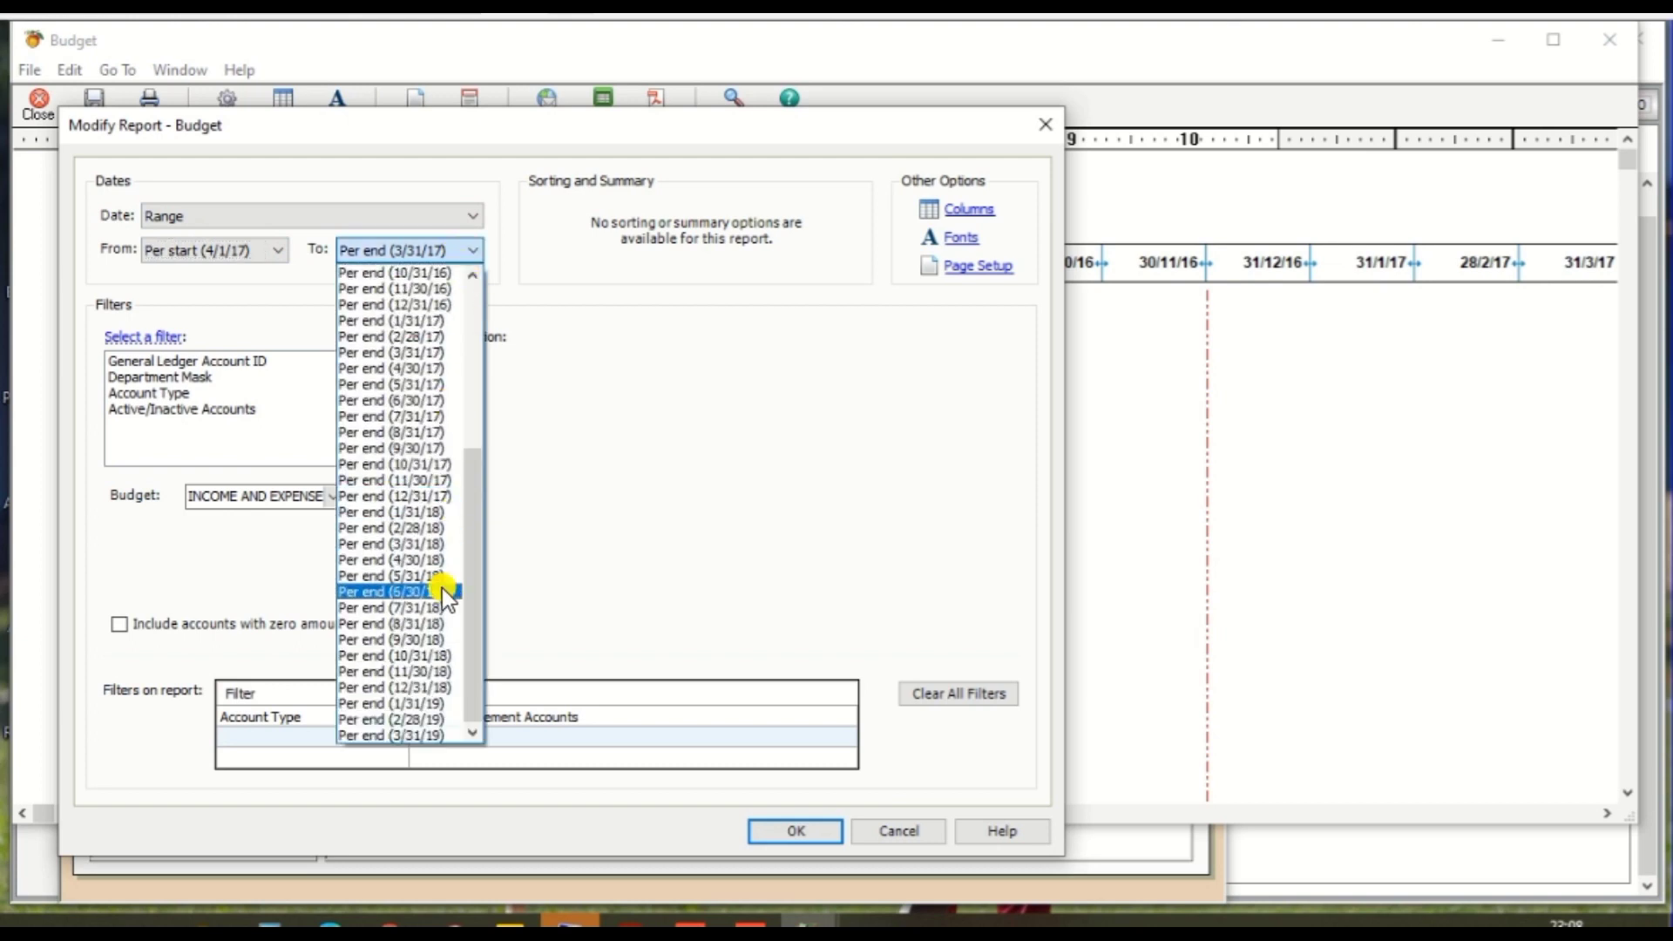
{"action": "left_click", "coordinate": [429, 545]}
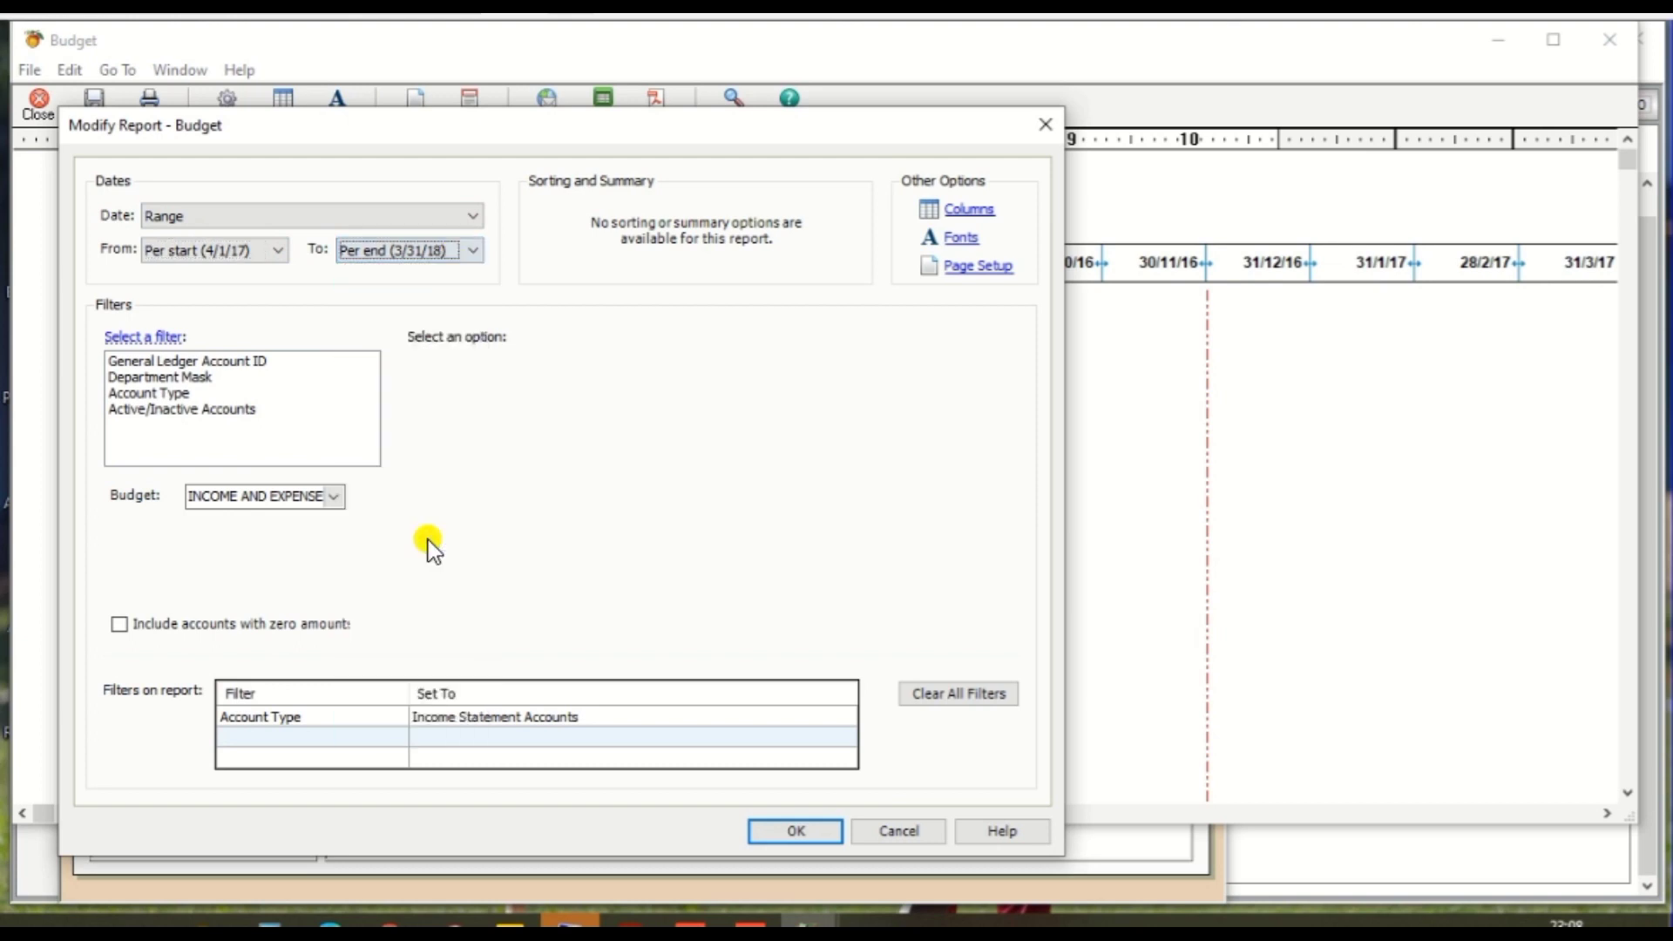
{"action": "left_click", "coordinate": [781, 830]}
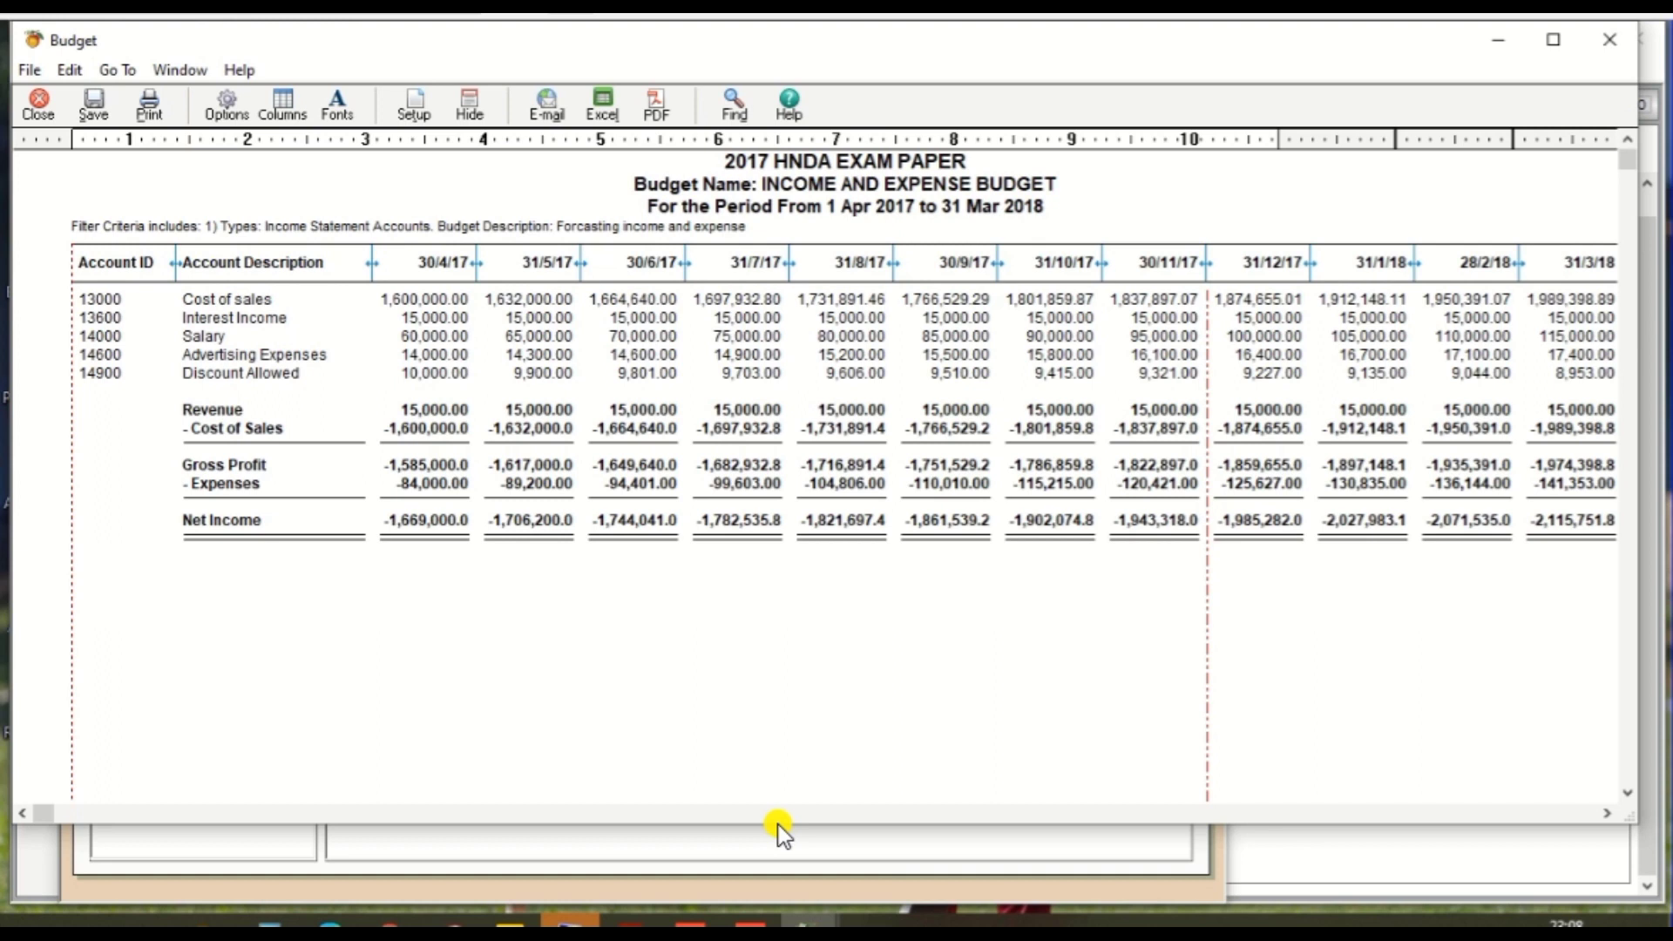
- Check the required budget file name in the exam paper PDF and save the report as Budget 2017/2018
{"action": "left_click", "coordinate": [93, 106]}
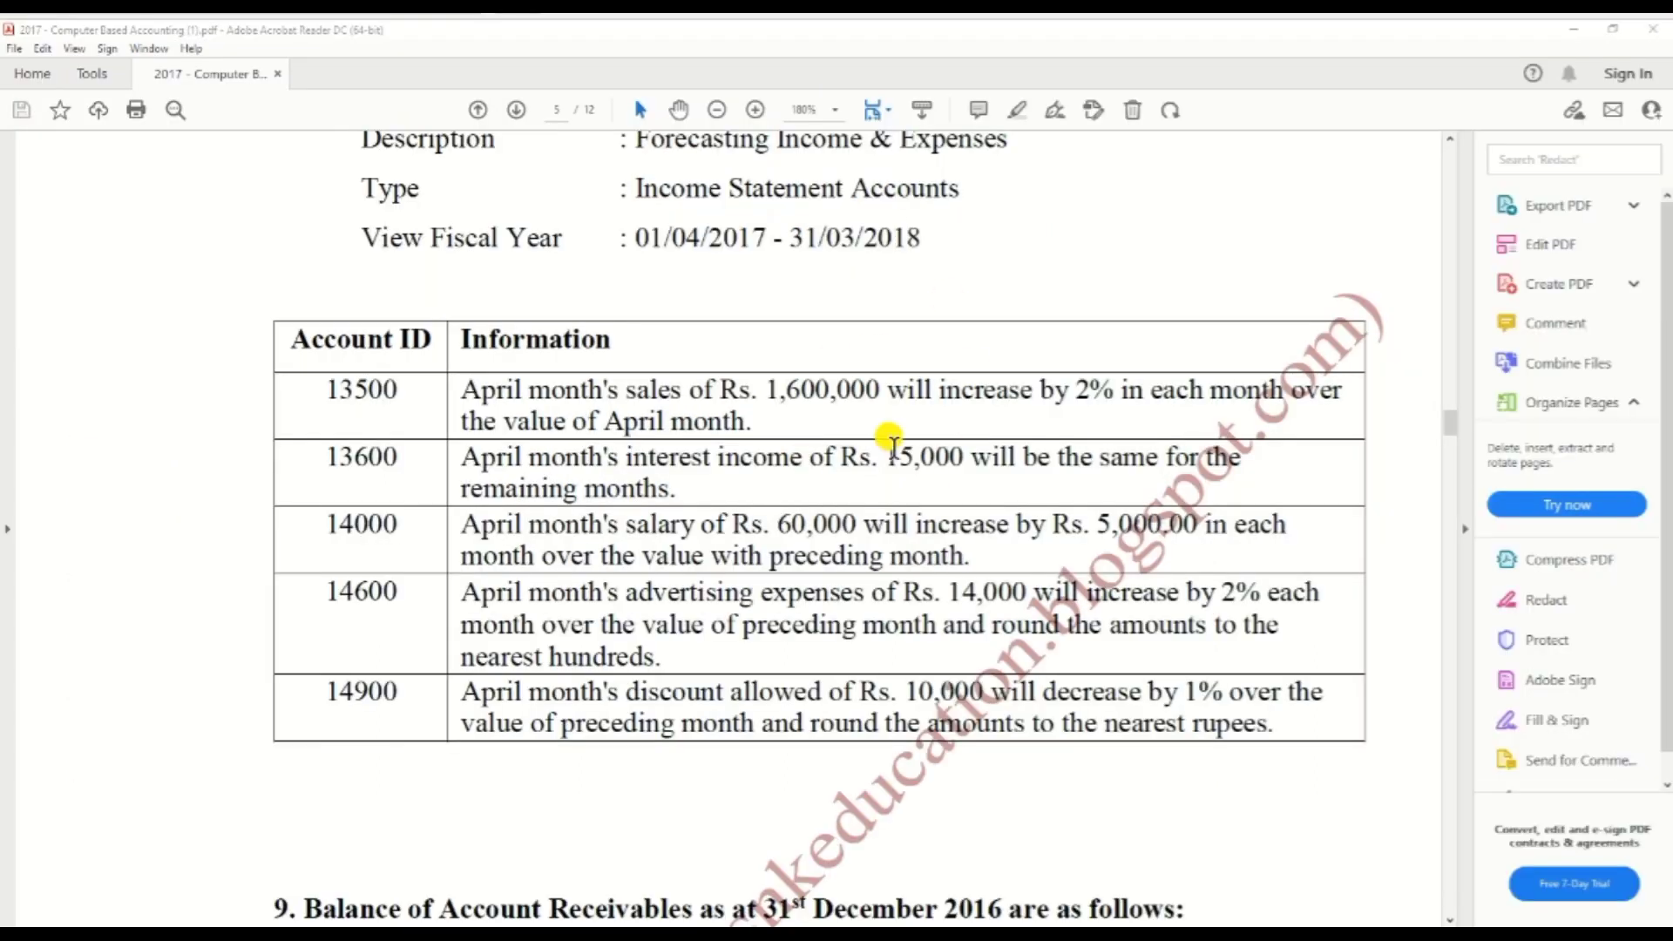
{"action": "scroll", "coordinate": [893, 444], "scroll_direction": "down", "scroll_amount": 20}
{"action": "scroll", "coordinate": [893, 445], "scroll_direction": "down", "scroll_amount": 20}
{"action": "scroll", "coordinate": [895, 453], "scroll_direction": "up", "scroll_amount": 15}
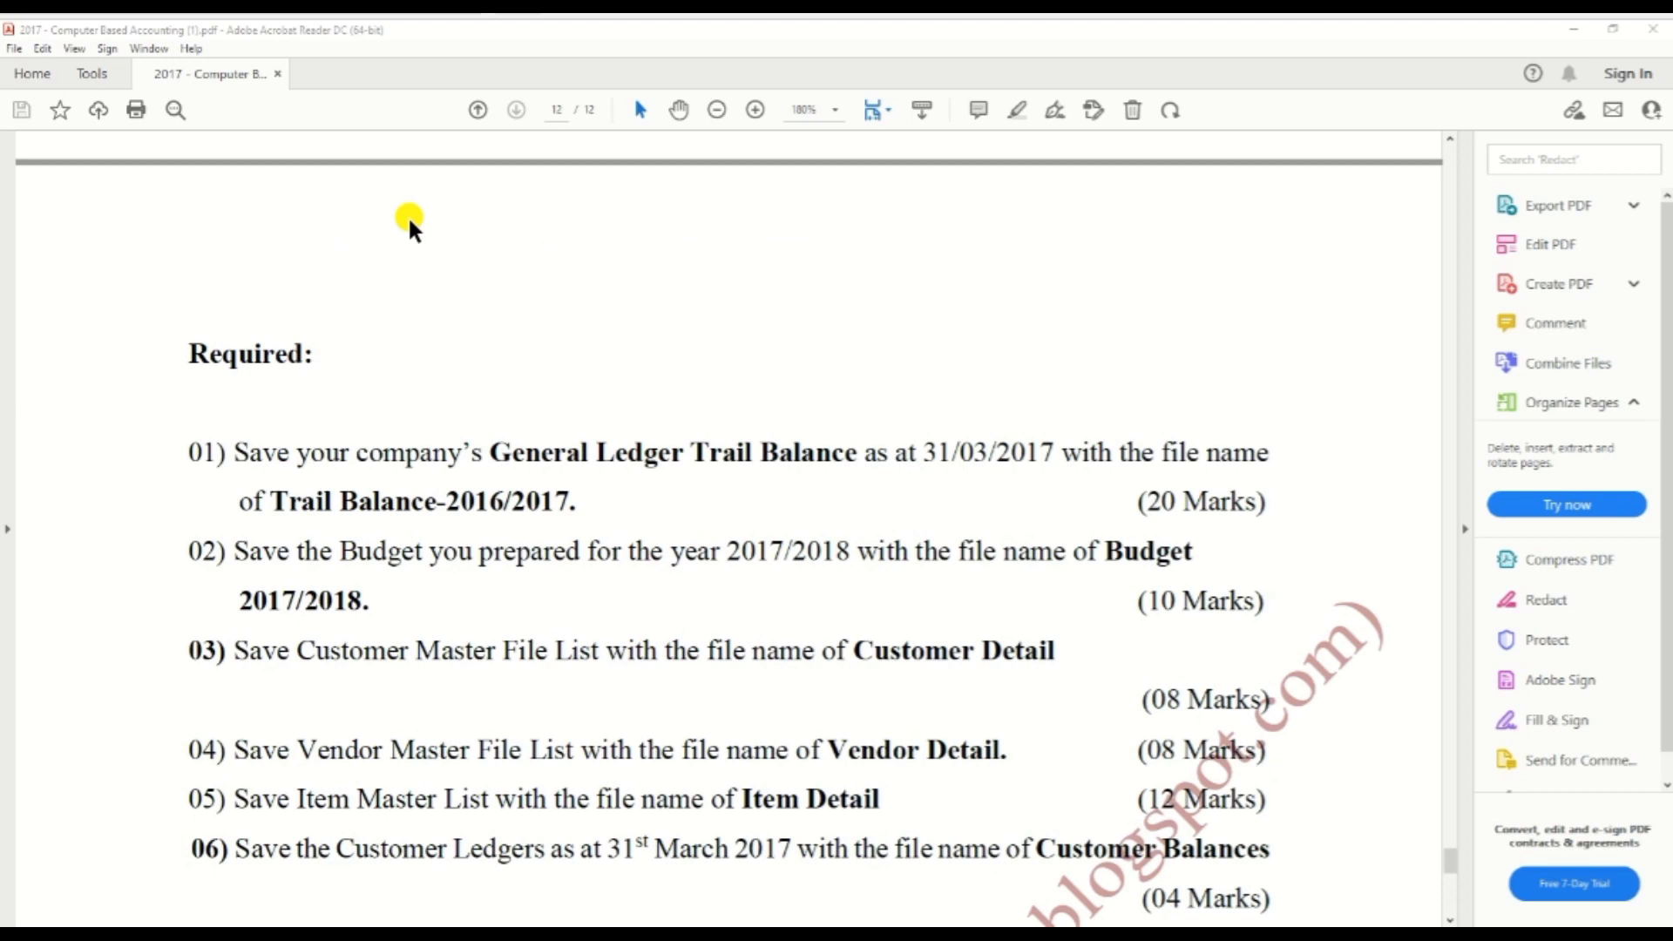
{"action": "key", "text": "alt+Tab"}
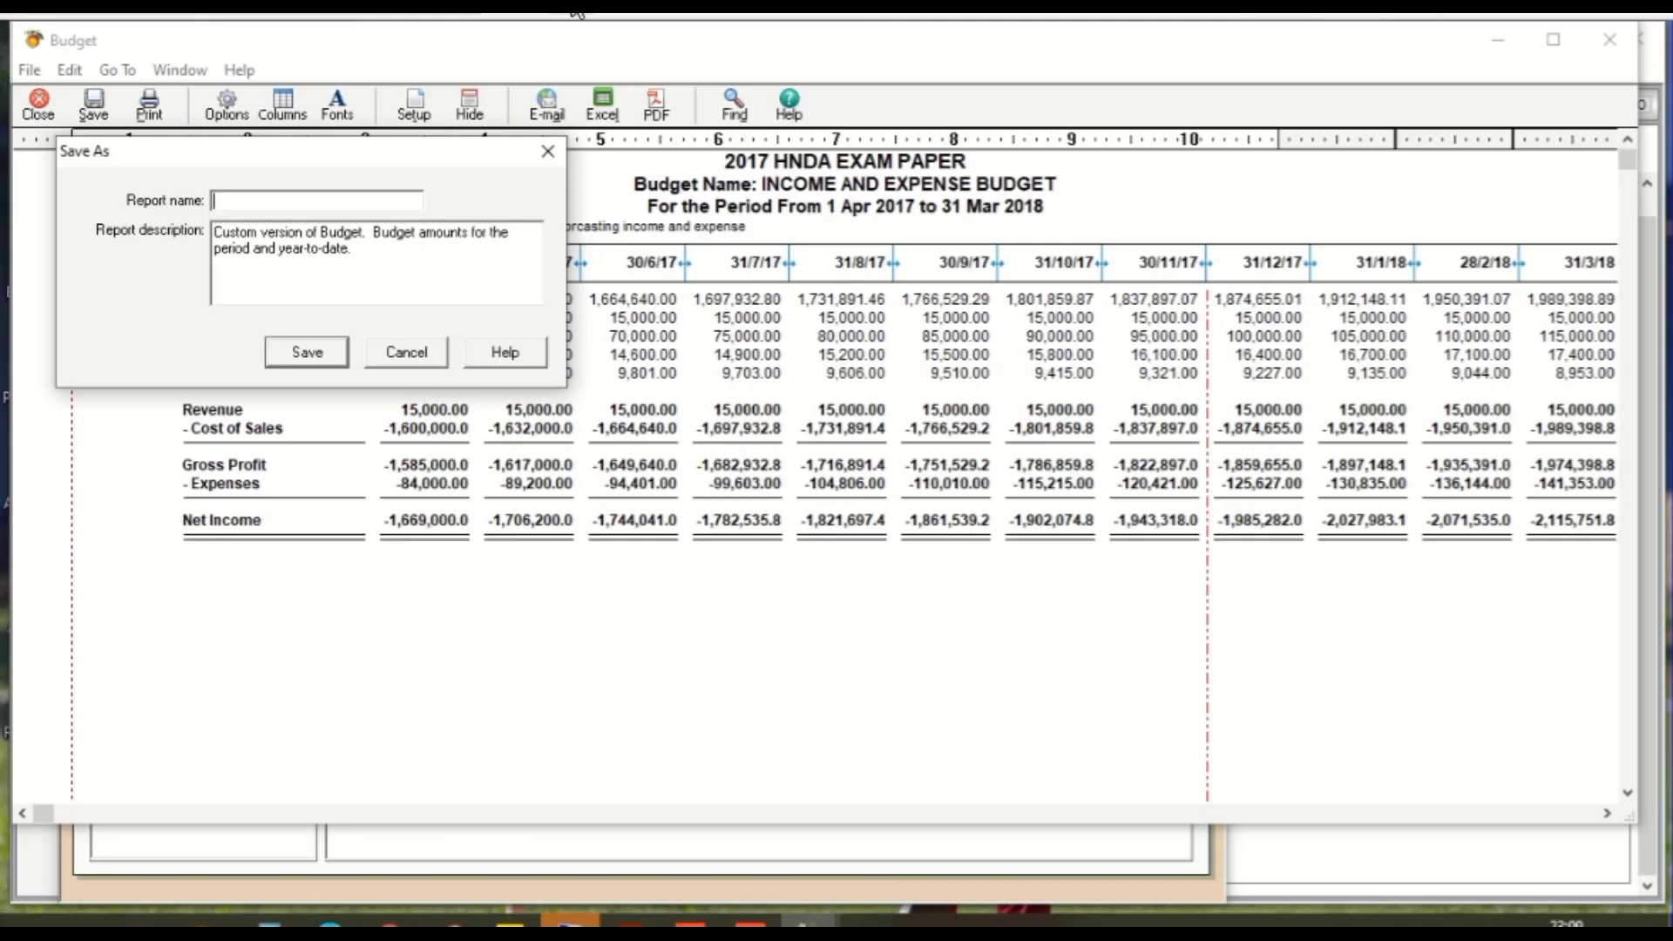
{"action": "type", "text": "Budget 2017/2018"}
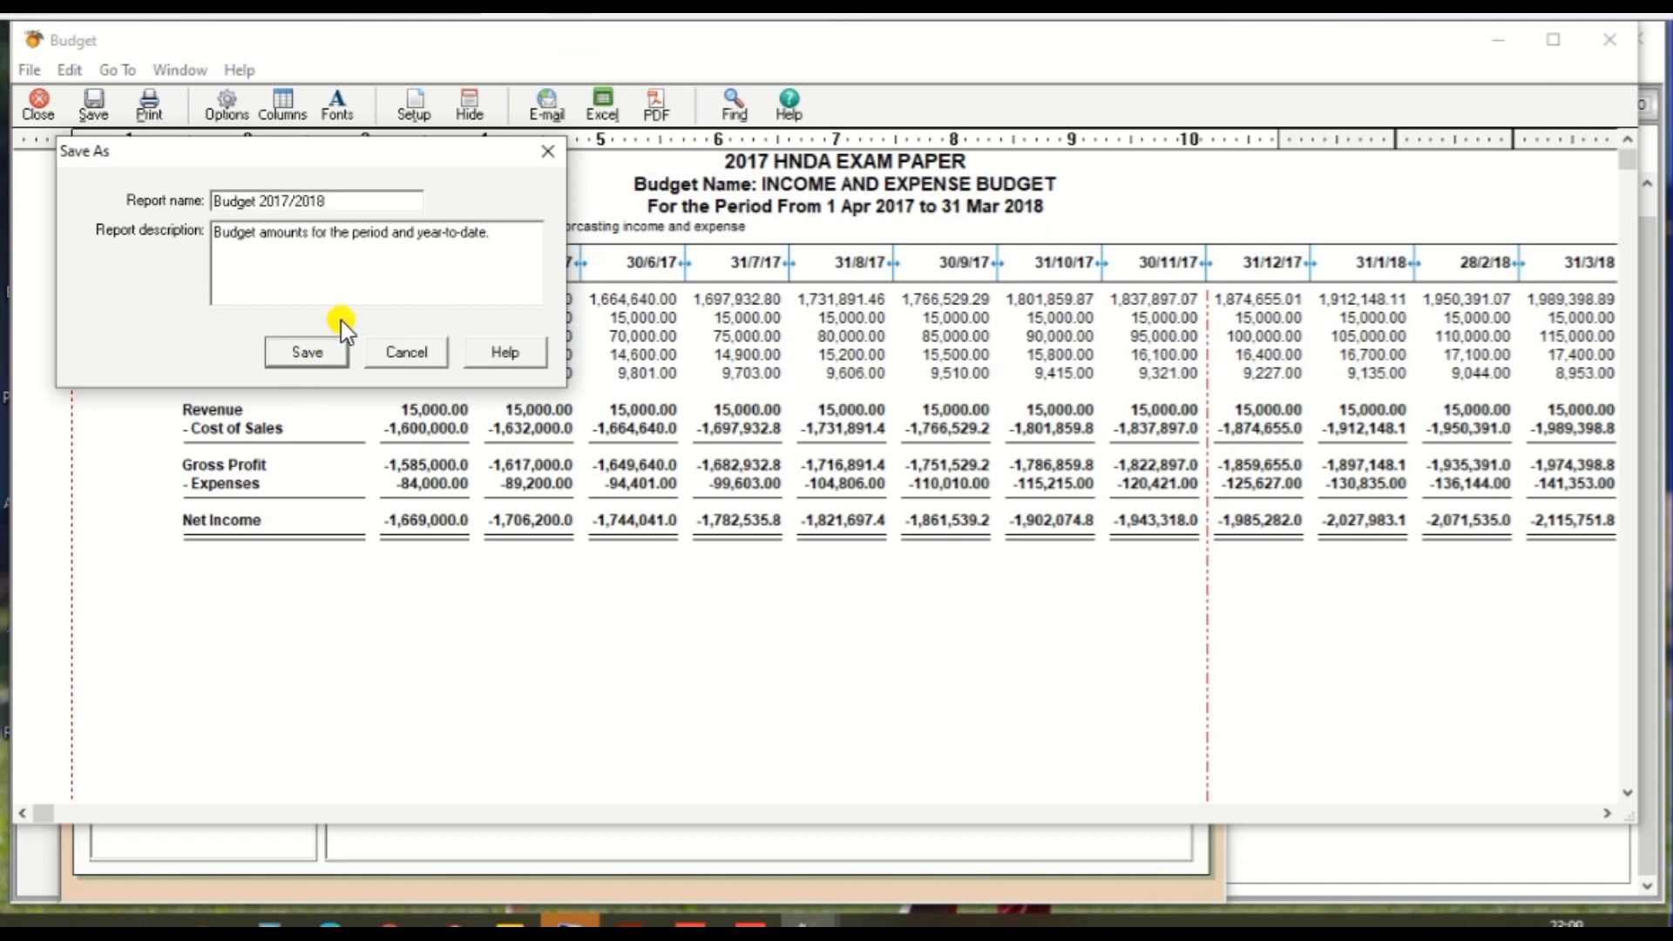
{"action": "left_click", "coordinate": [329, 351]}
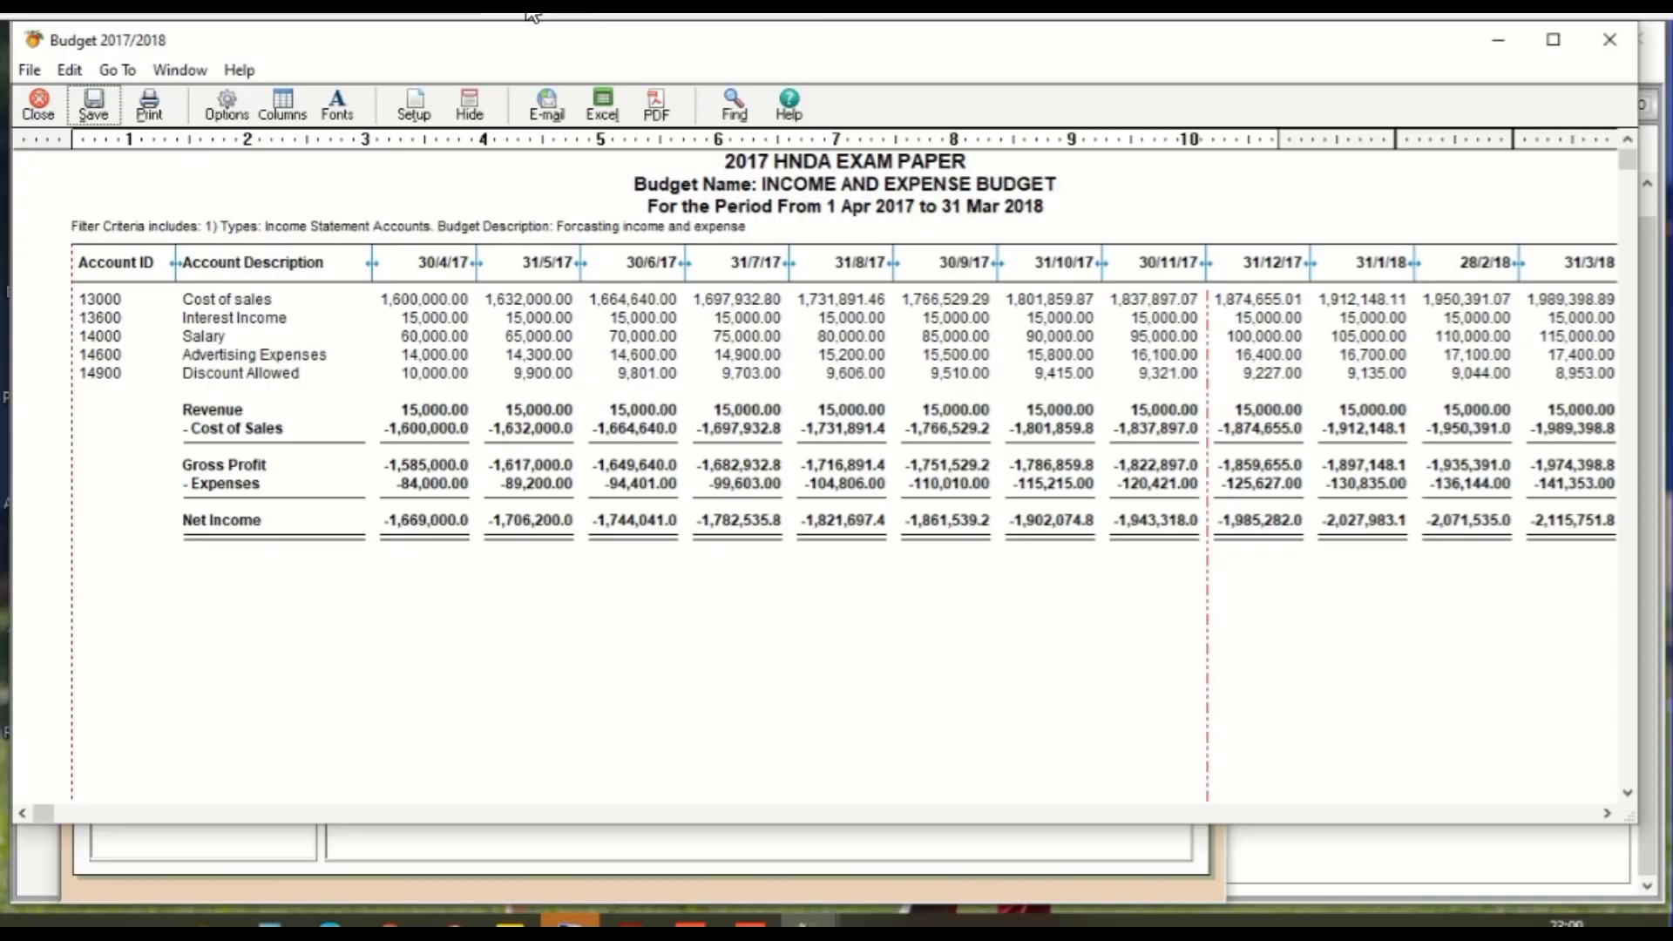
- Check the next requirement in the exam paper PDF, close the budget report and open the Accounts Receivable Customer Master File List
{"action": "key", "text": "alt+Tab"}
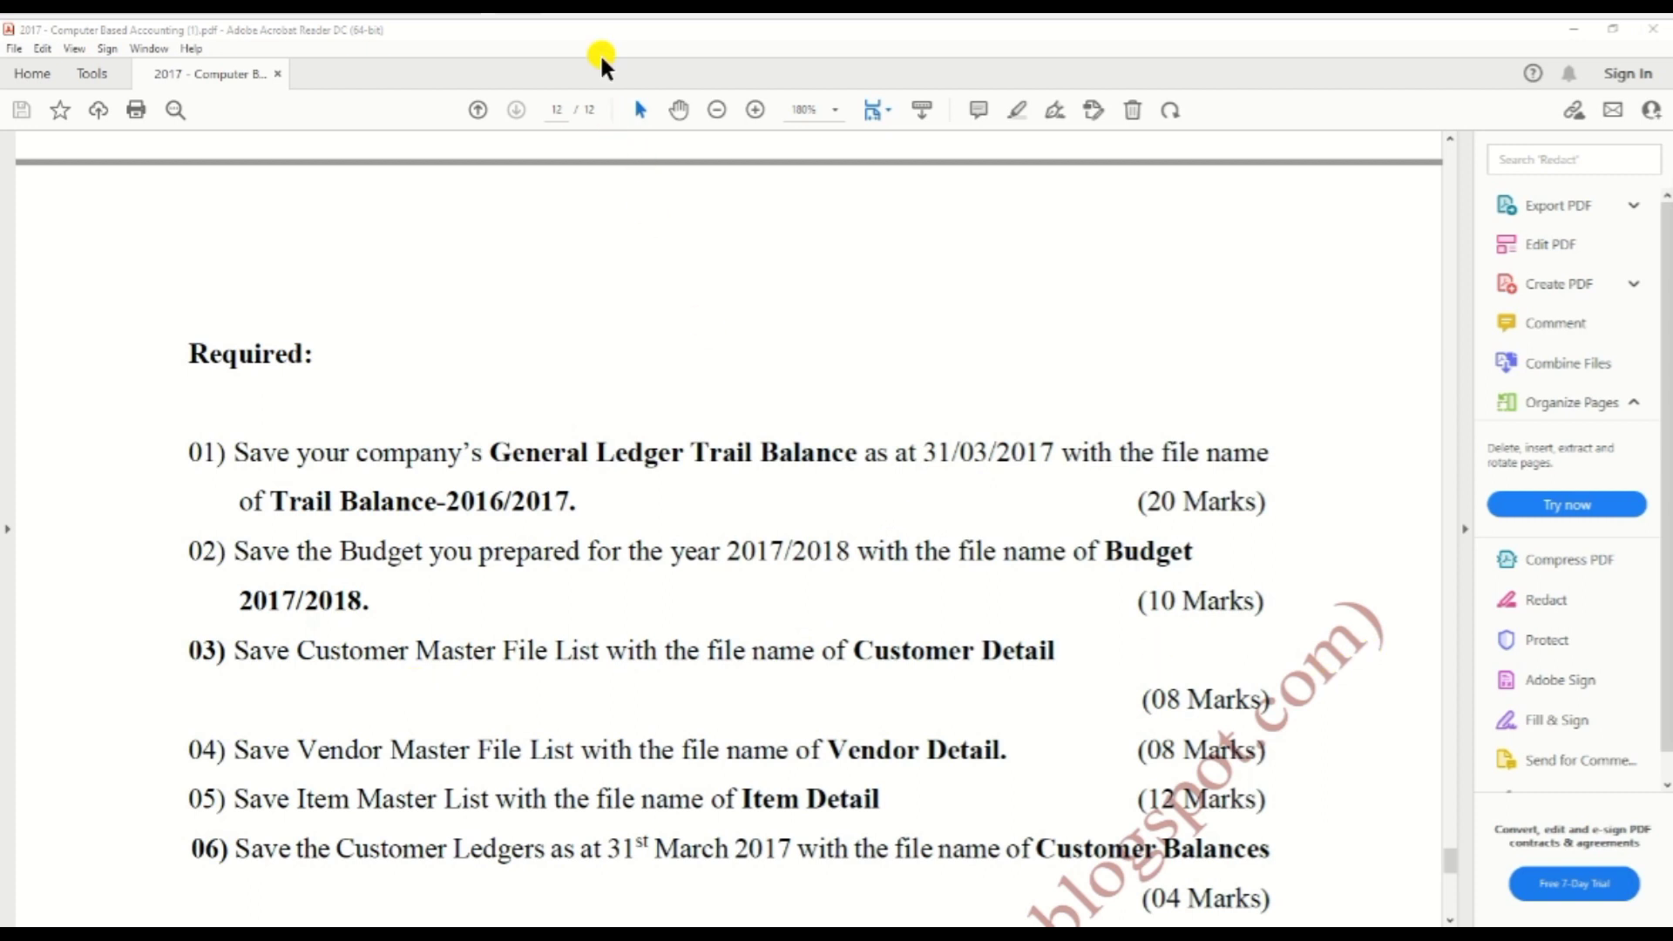
{"action": "key", "text": "alt+Tab"}
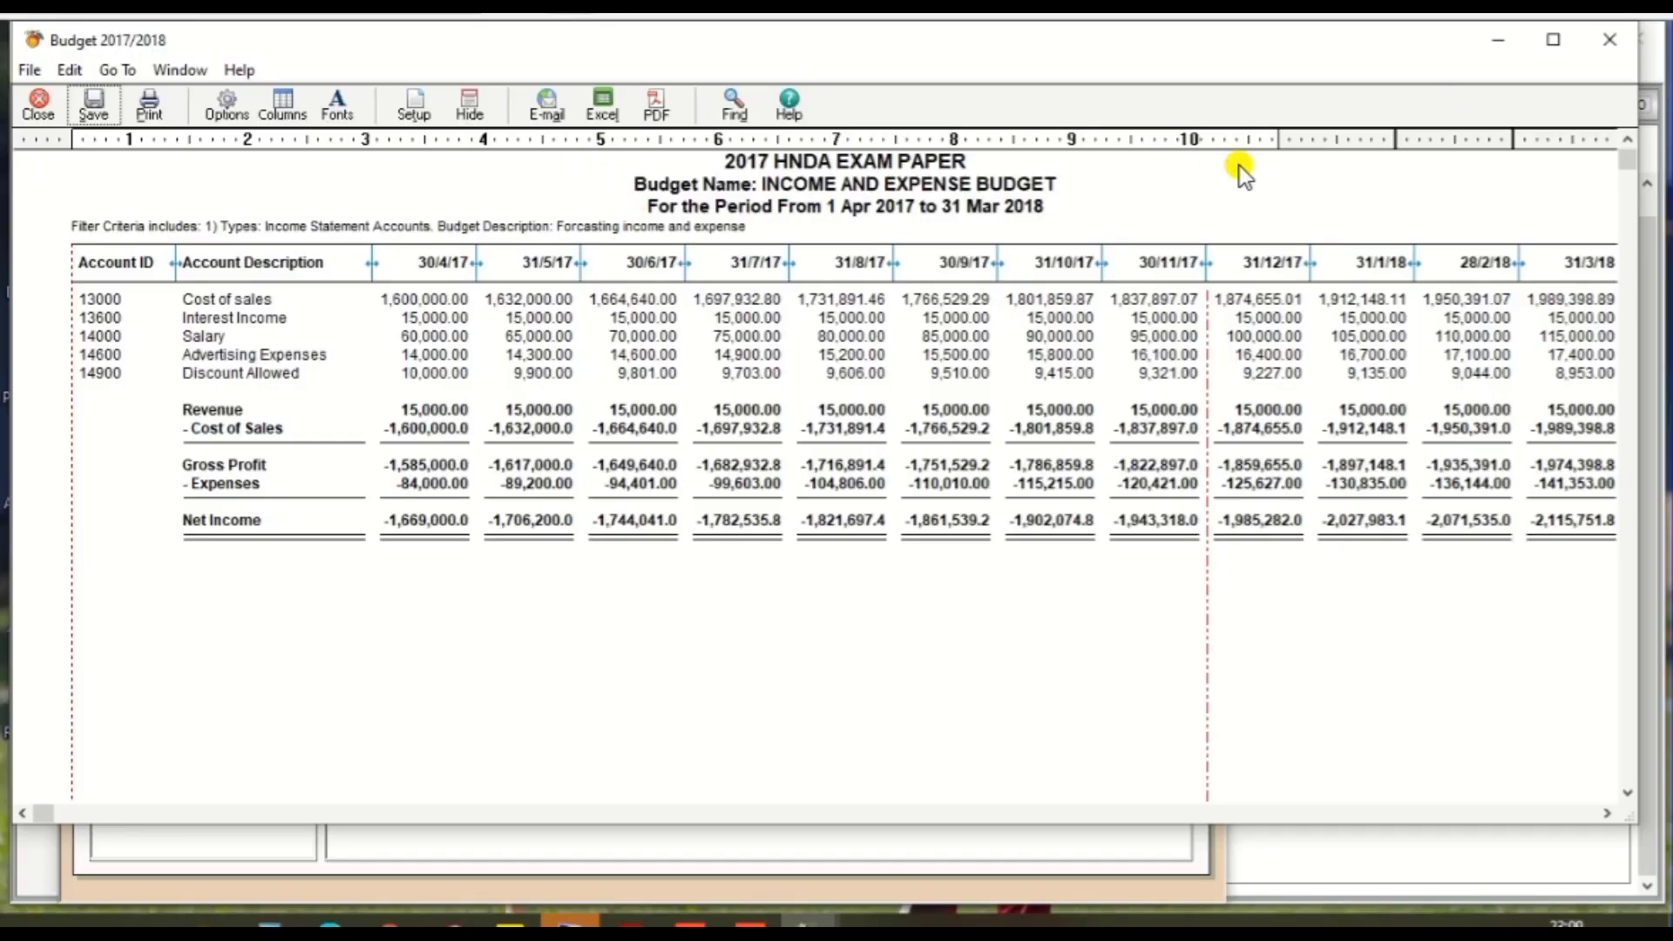
{"action": "left_click", "coordinate": [1613, 35]}
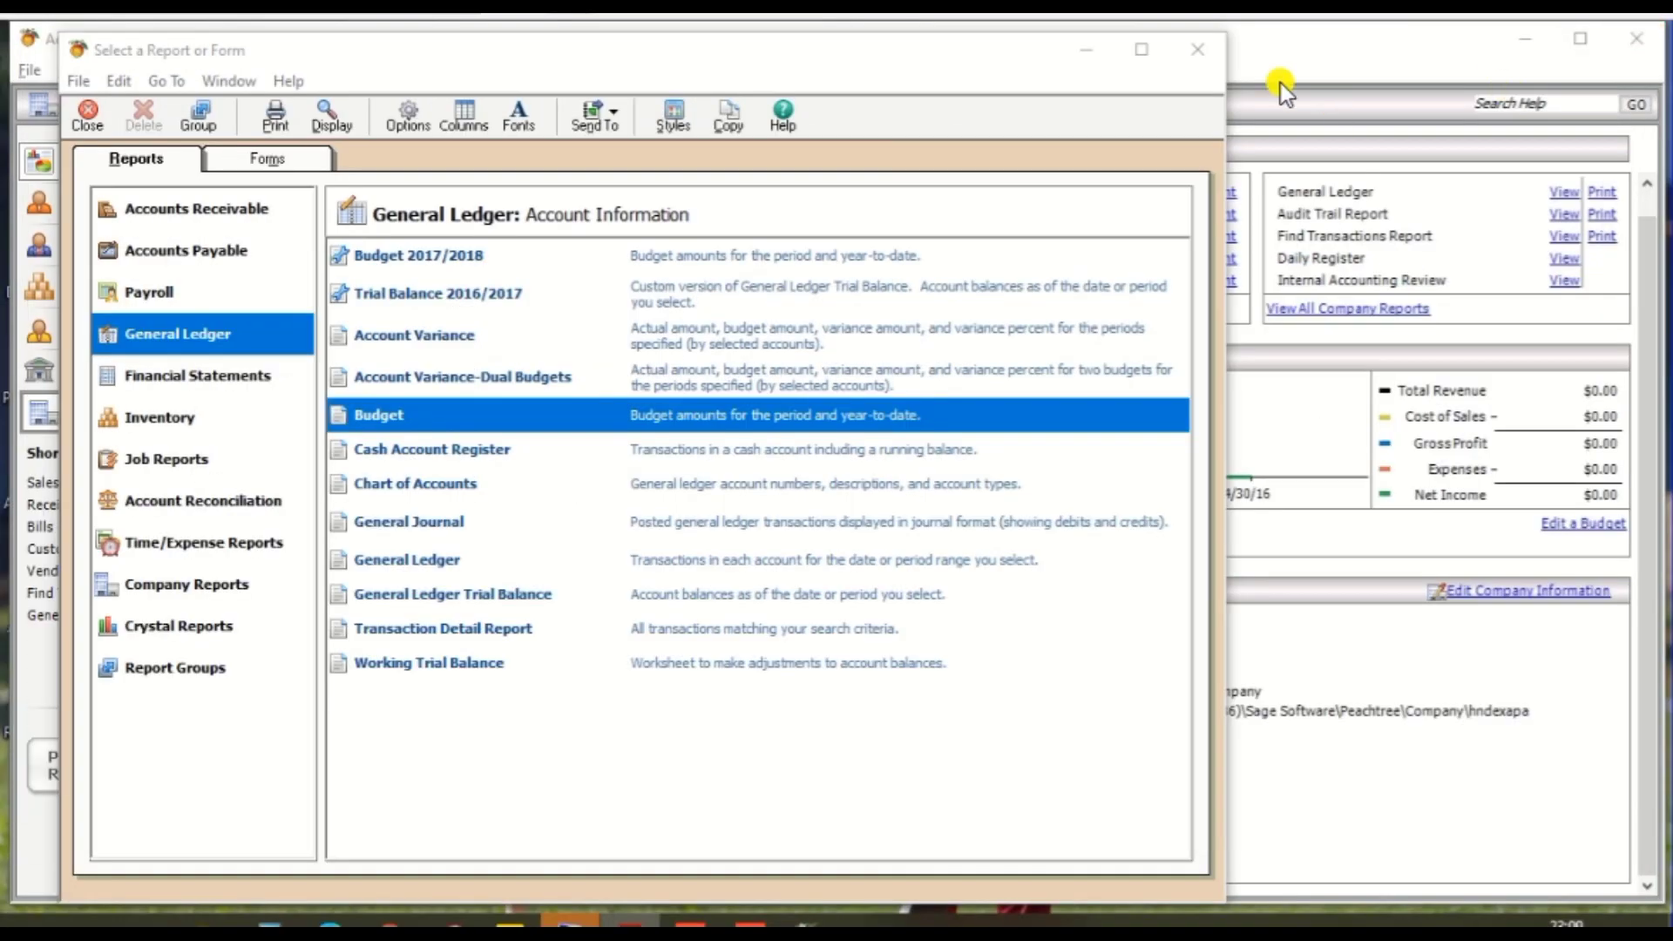
{"action": "left_click", "coordinate": [1201, 51]}
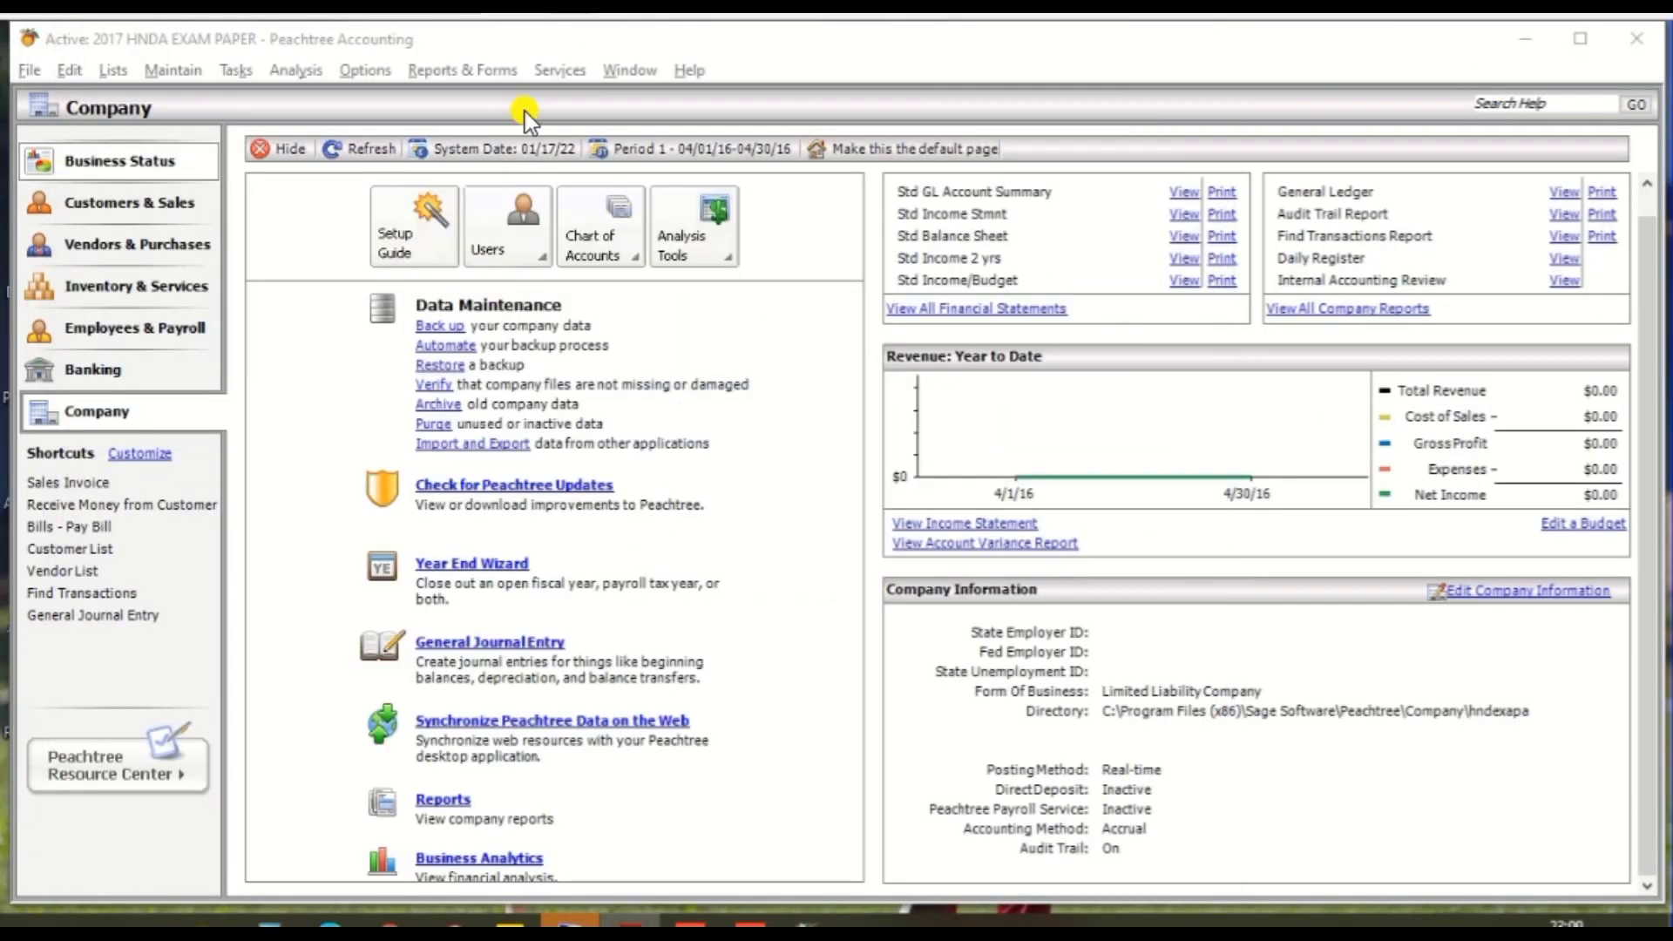
{"action": "left_click", "coordinate": [448, 75]}
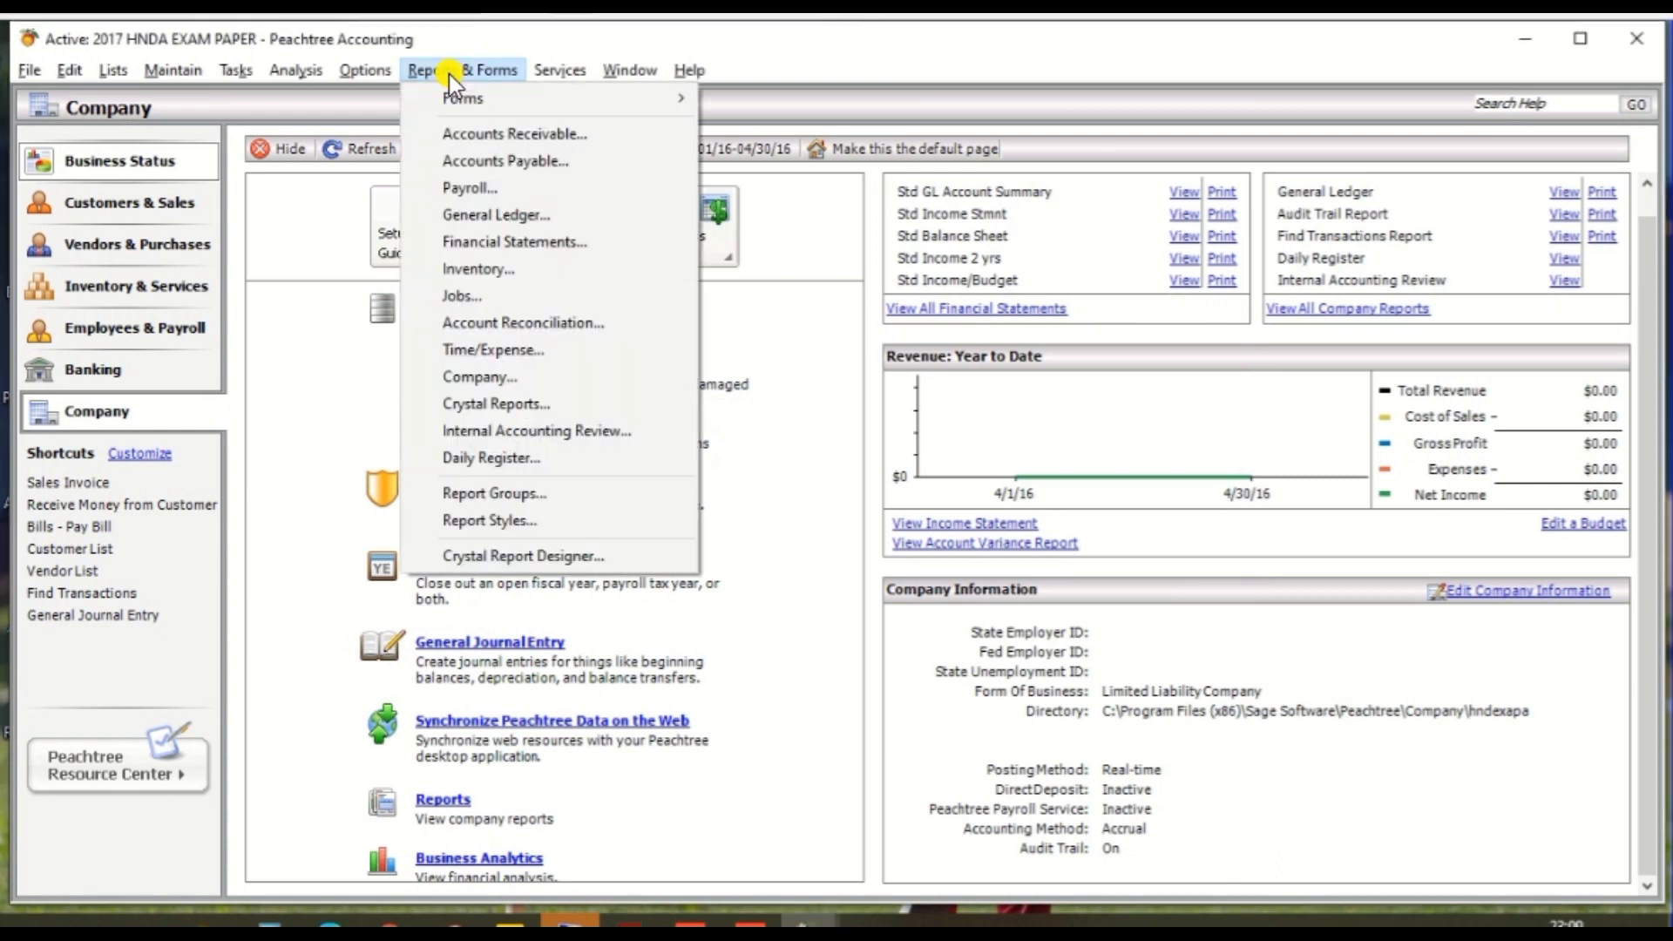
{"action": "left_click", "coordinate": [471, 139]}
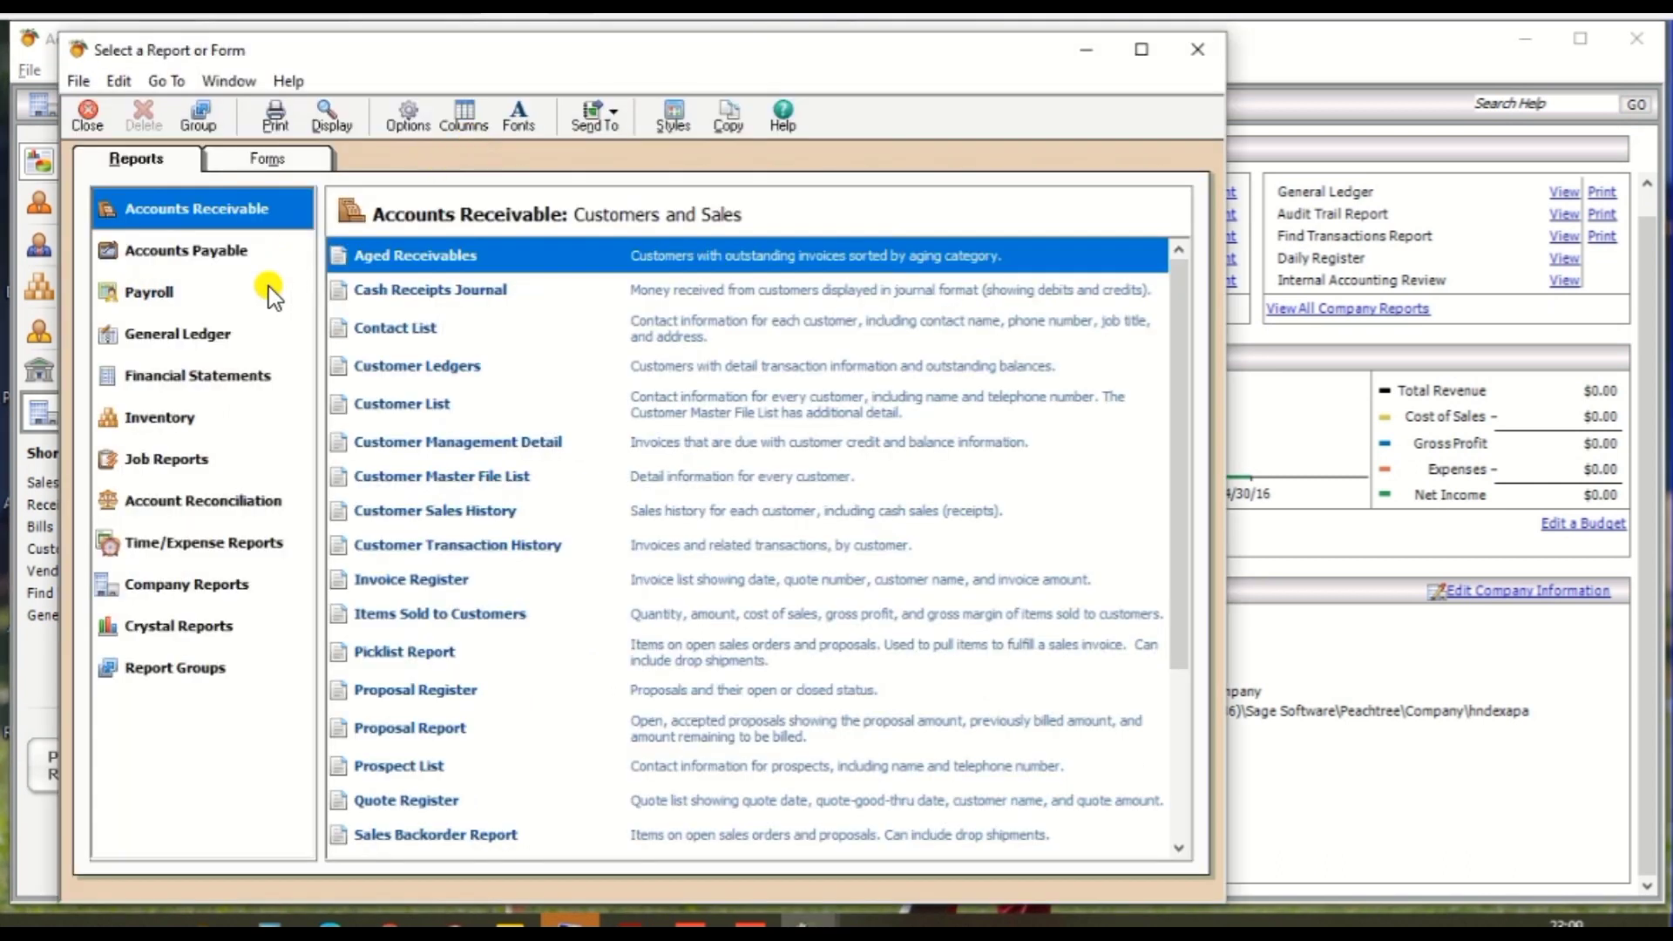
{"action": "left_click", "coordinate": [467, 479]}
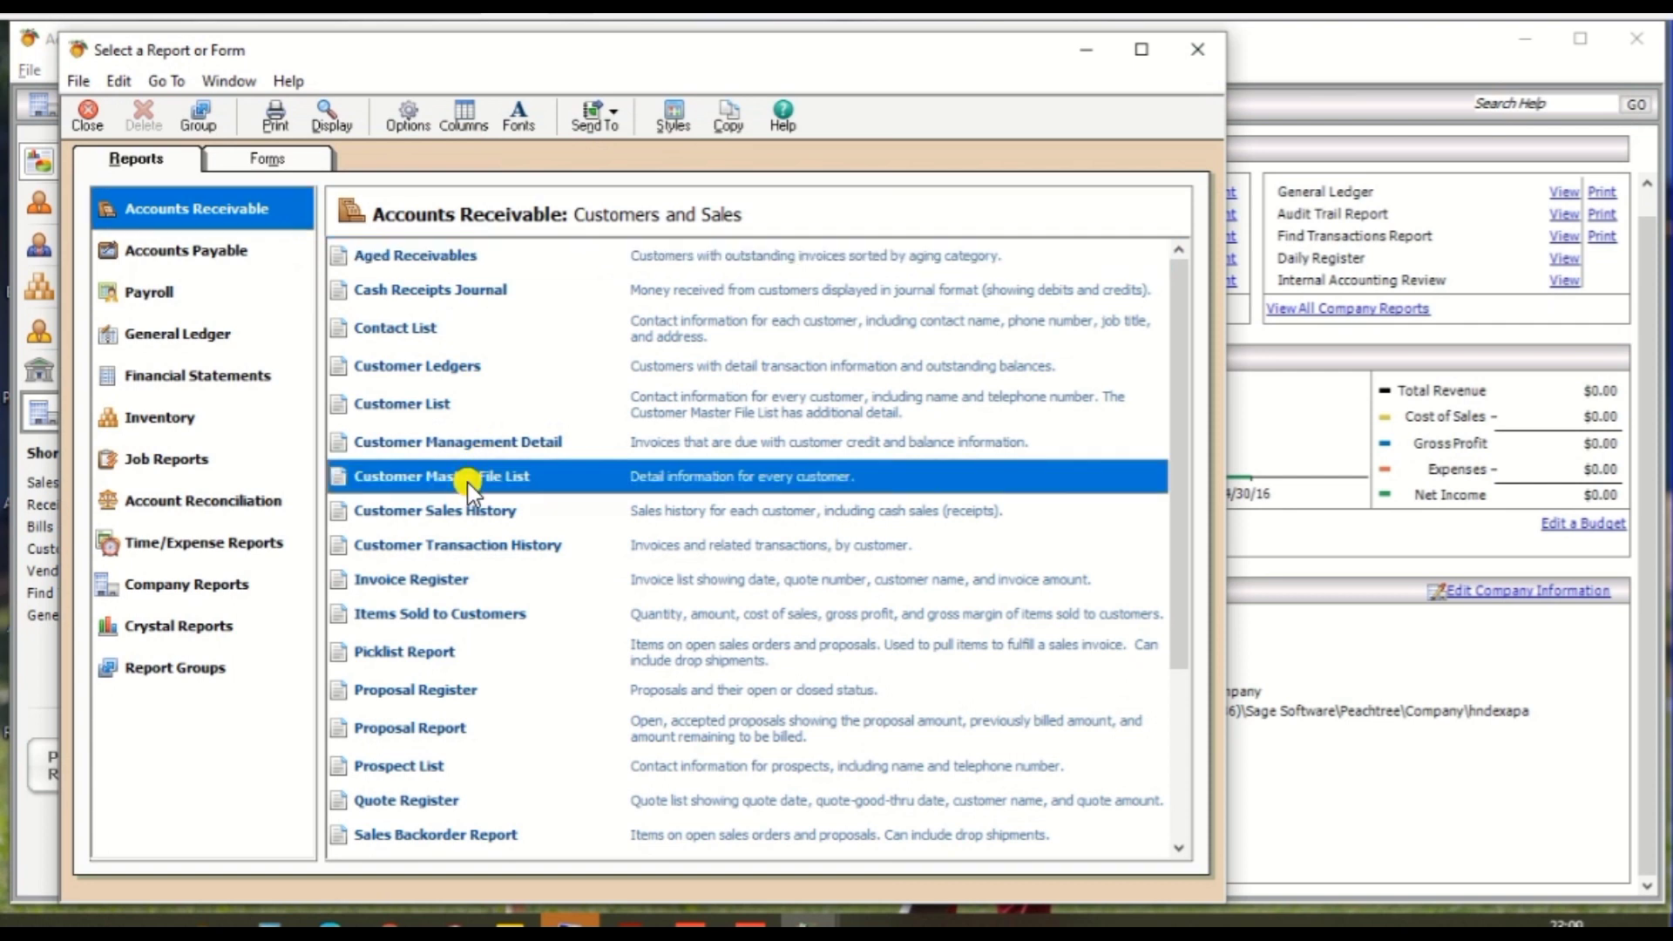
{"action": "double_click", "coordinate": [467, 479]}
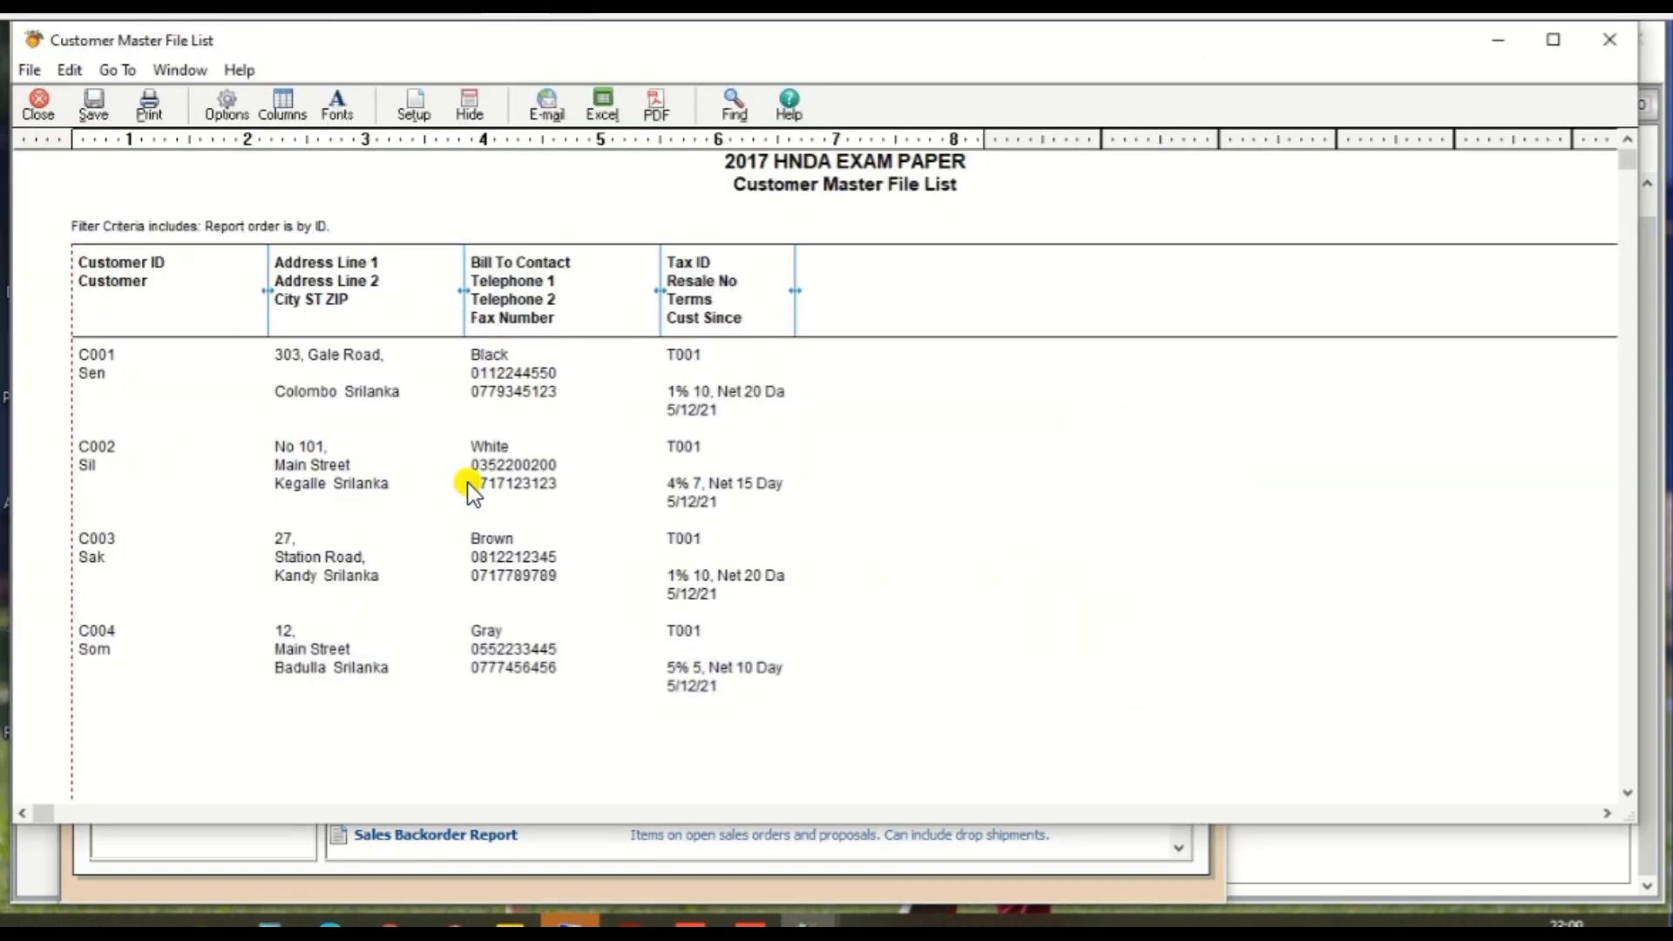
- Save the Customer Master File List report under the name Customer Details
{"action": "left_click", "coordinate": [94, 115]}
{"action": "left_click", "coordinate": [340, 197]}
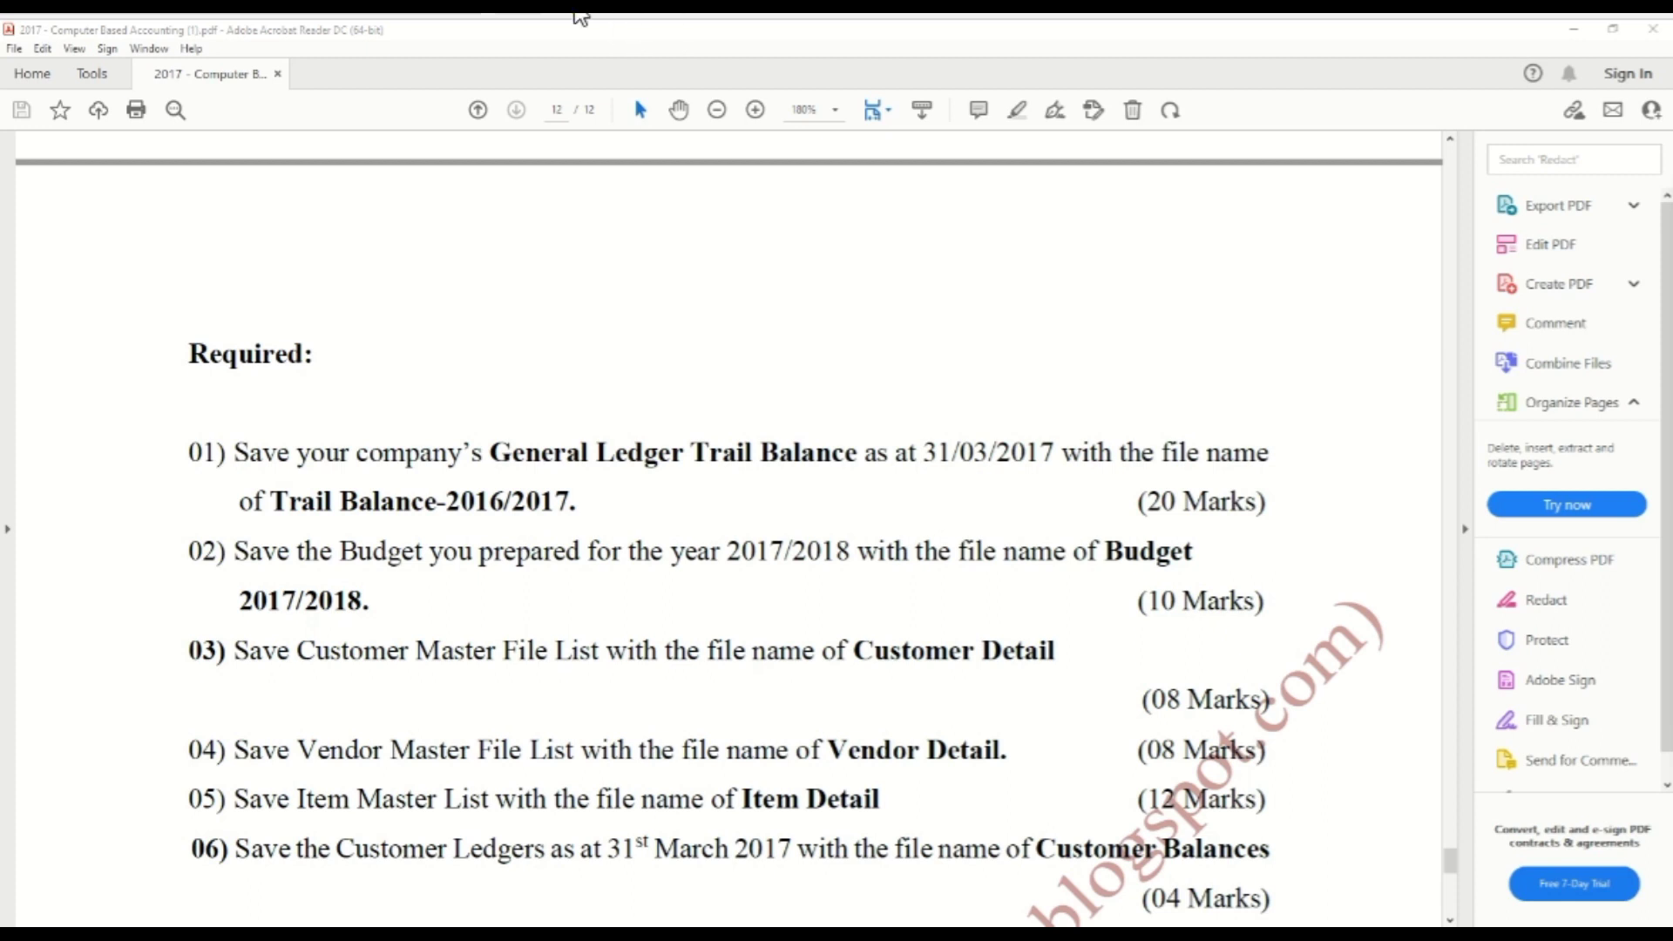
{"action": "type", "text": "Custoem"}
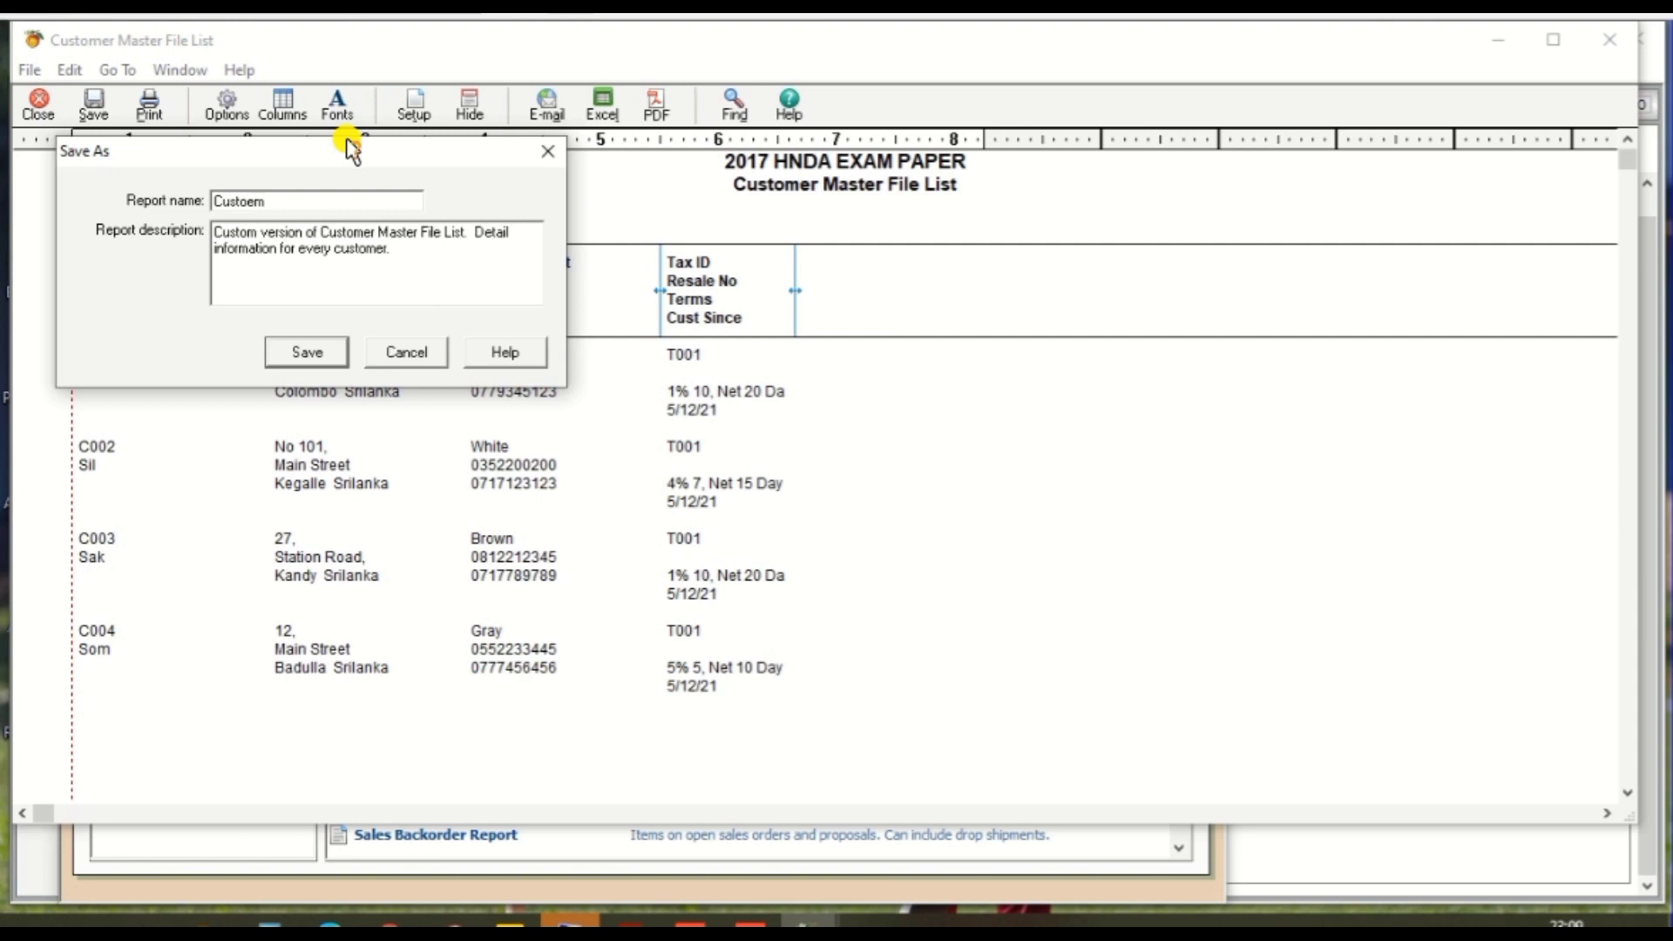
{"action": "type", "text": "mer Details"}
{"action": "left_click", "coordinate": [310, 363]}
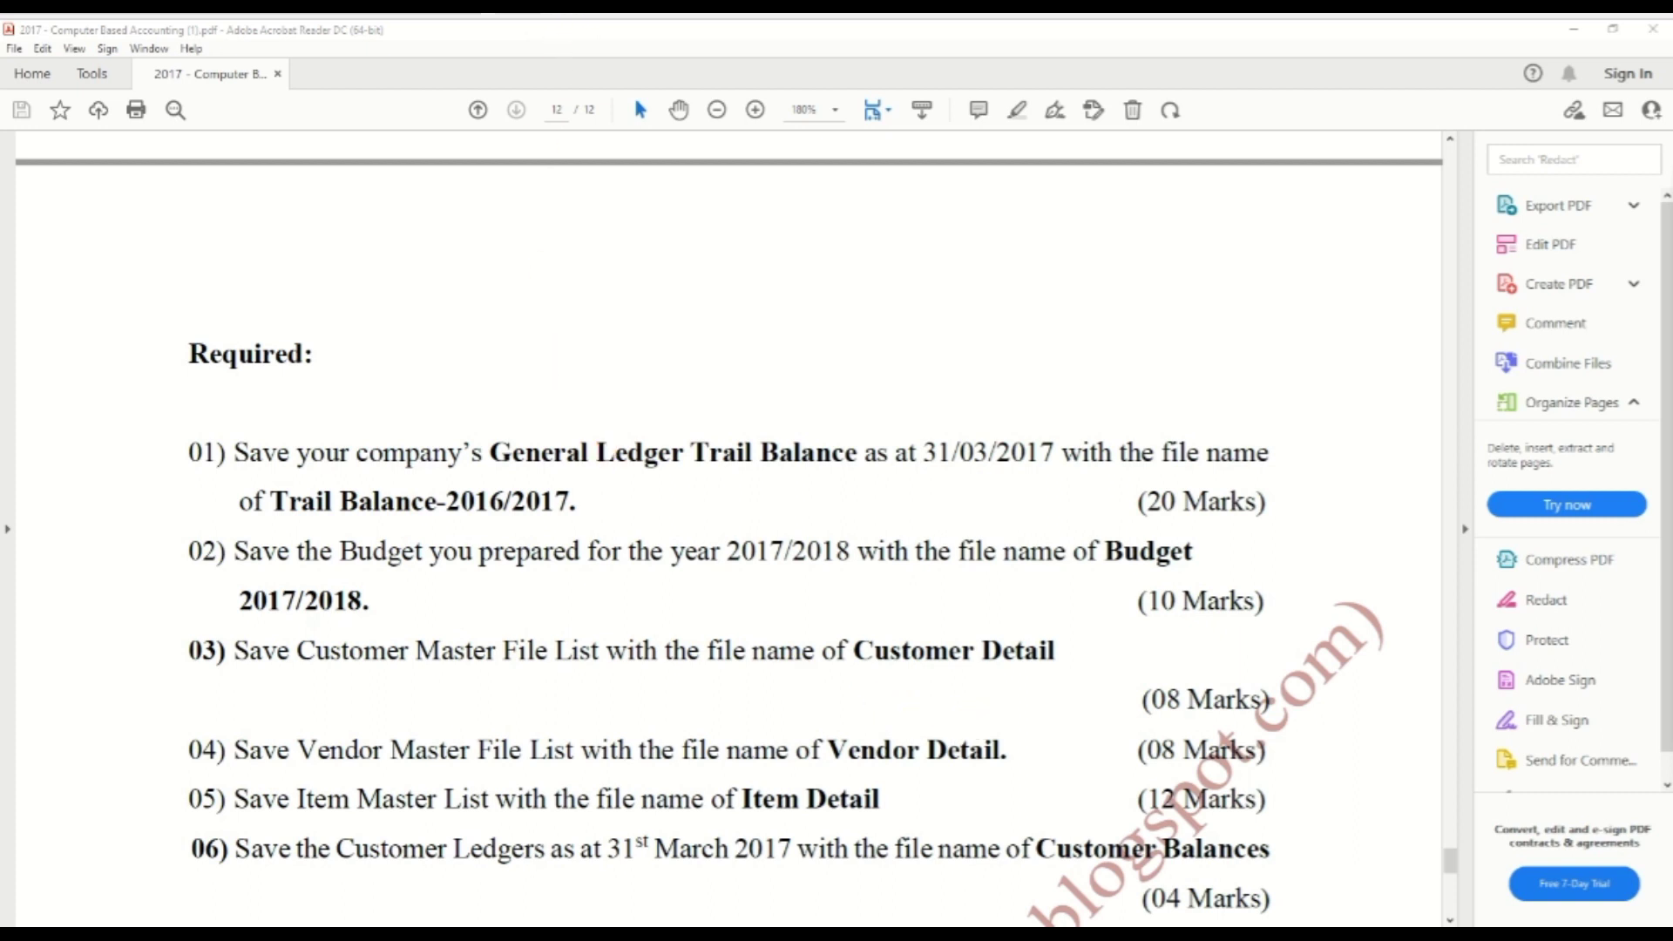
- Close the customer report and the report selection window, and open the Accounts Payable Vendor Master File List
{"action": "key", "text": "alt+Tab"}
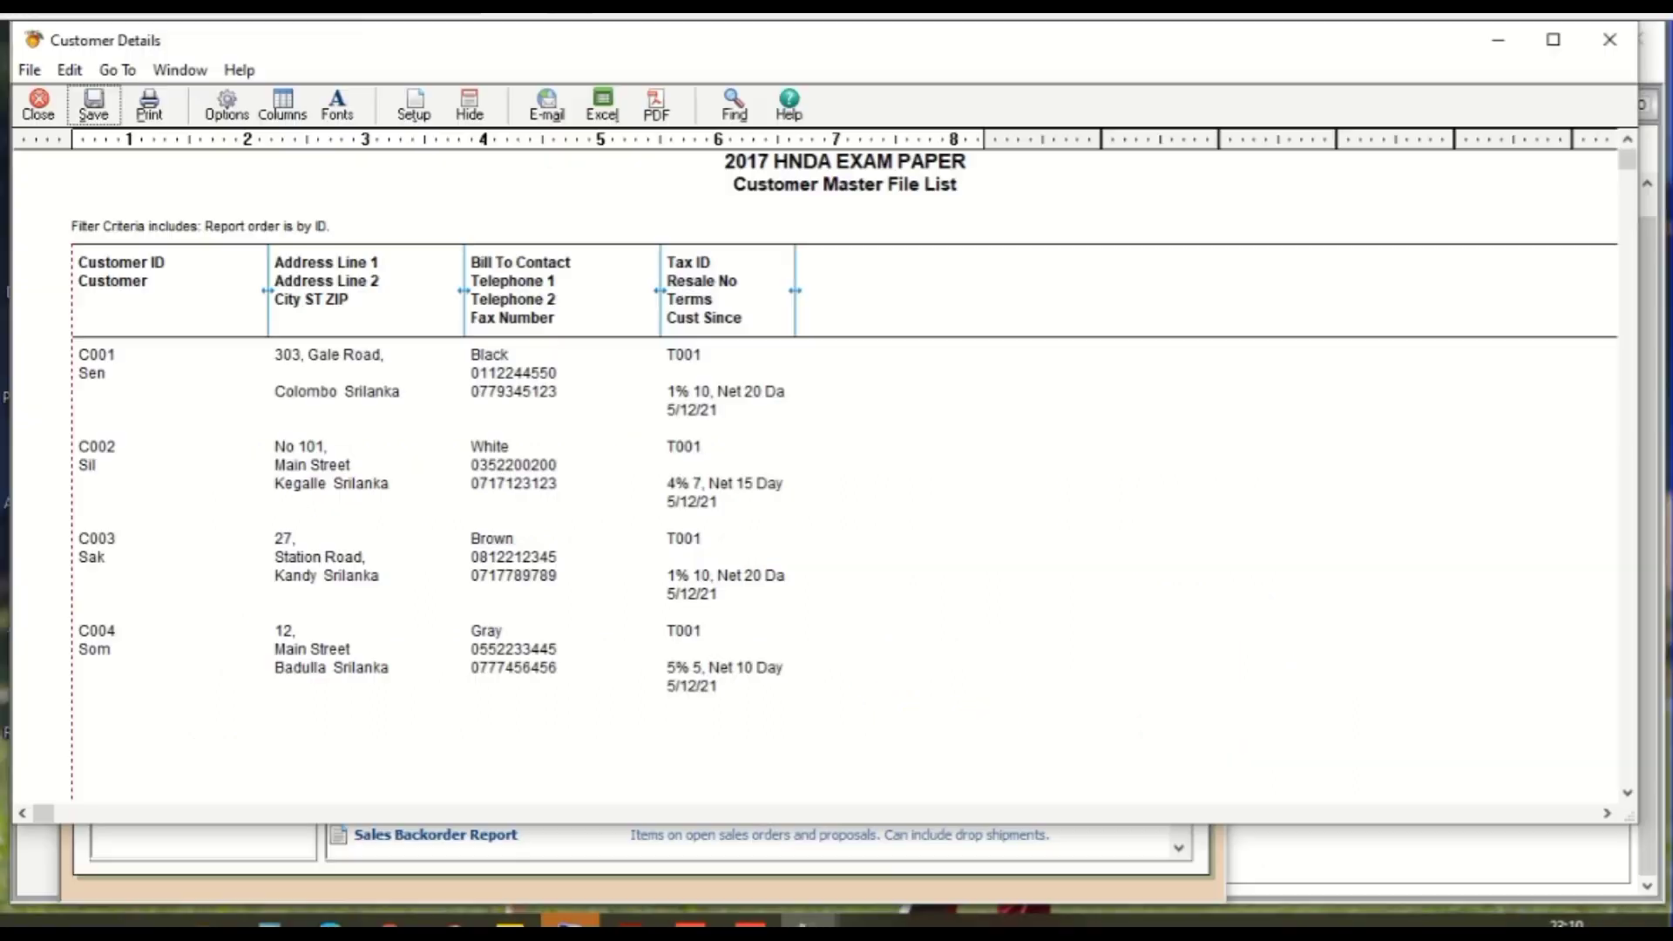
{"action": "left_click", "coordinate": [1610, 40]}
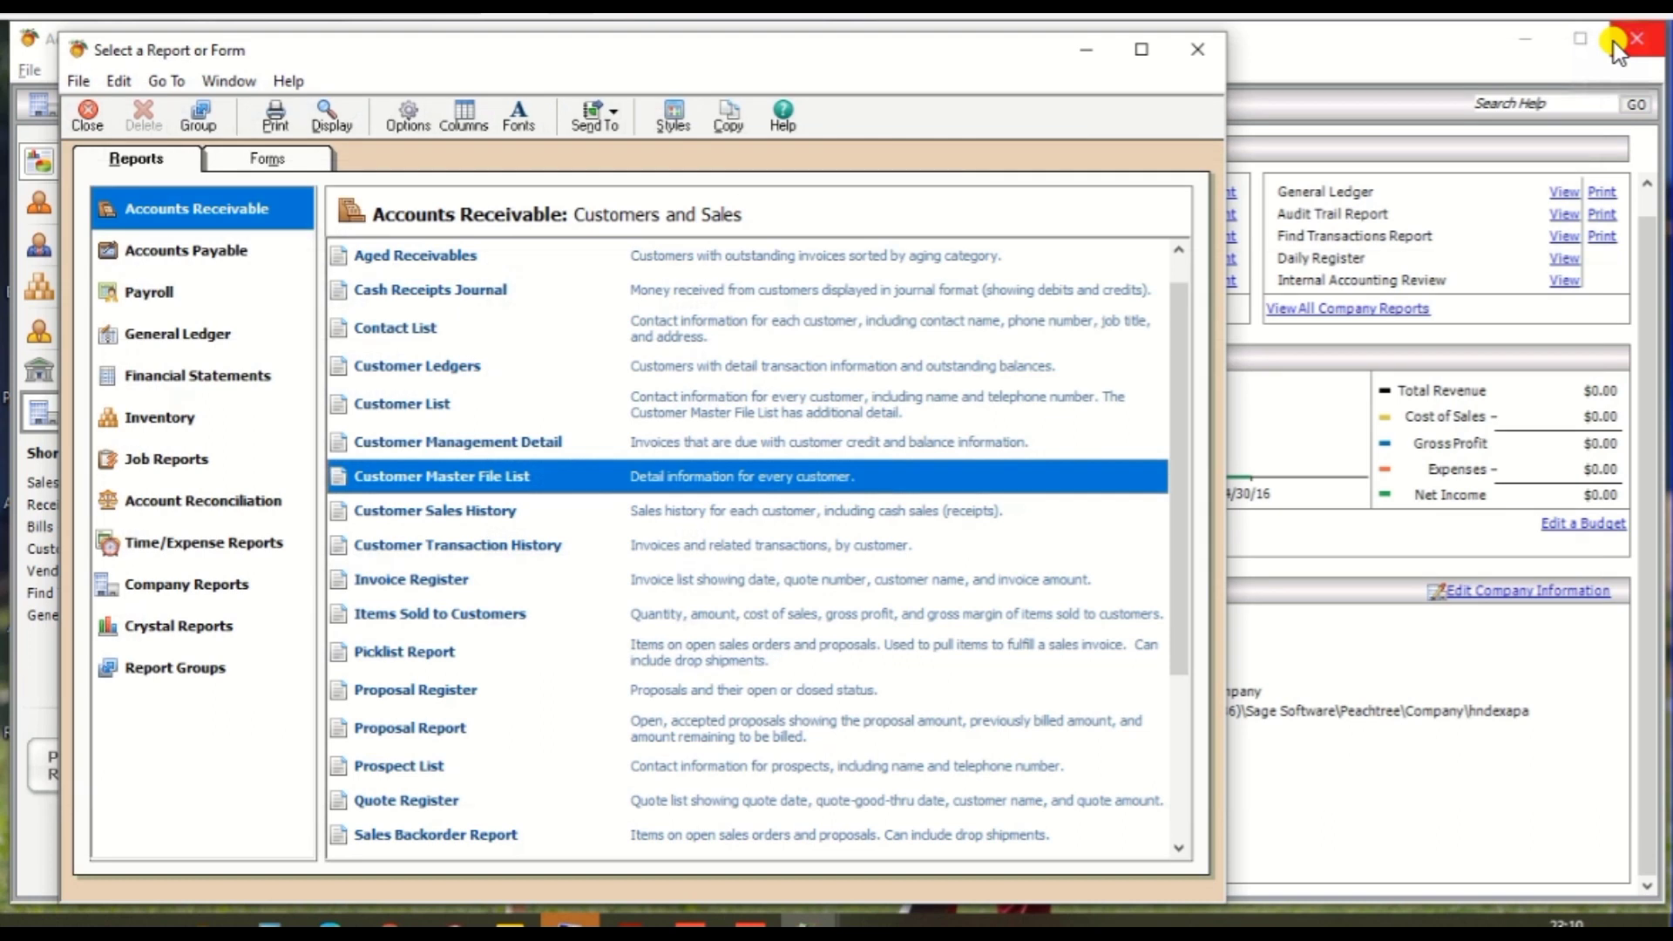
{"action": "left_click", "coordinate": [1197, 50]}
{"action": "left_click", "coordinate": [443, 70]}
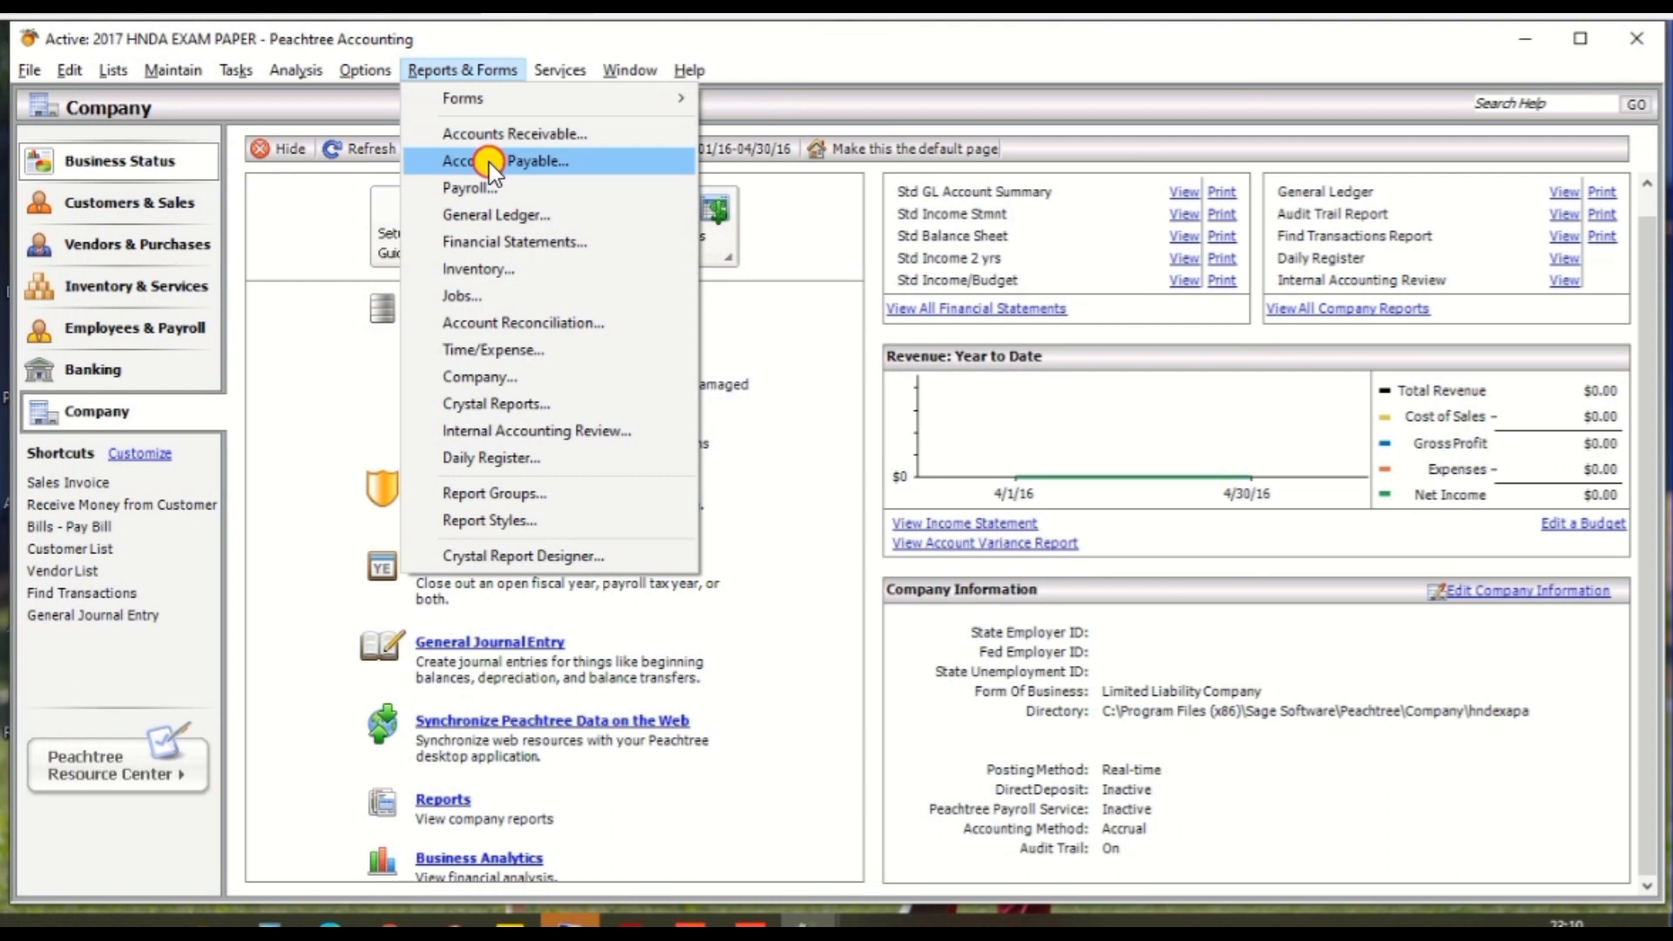
{"action": "left_click", "coordinate": [491, 162]}
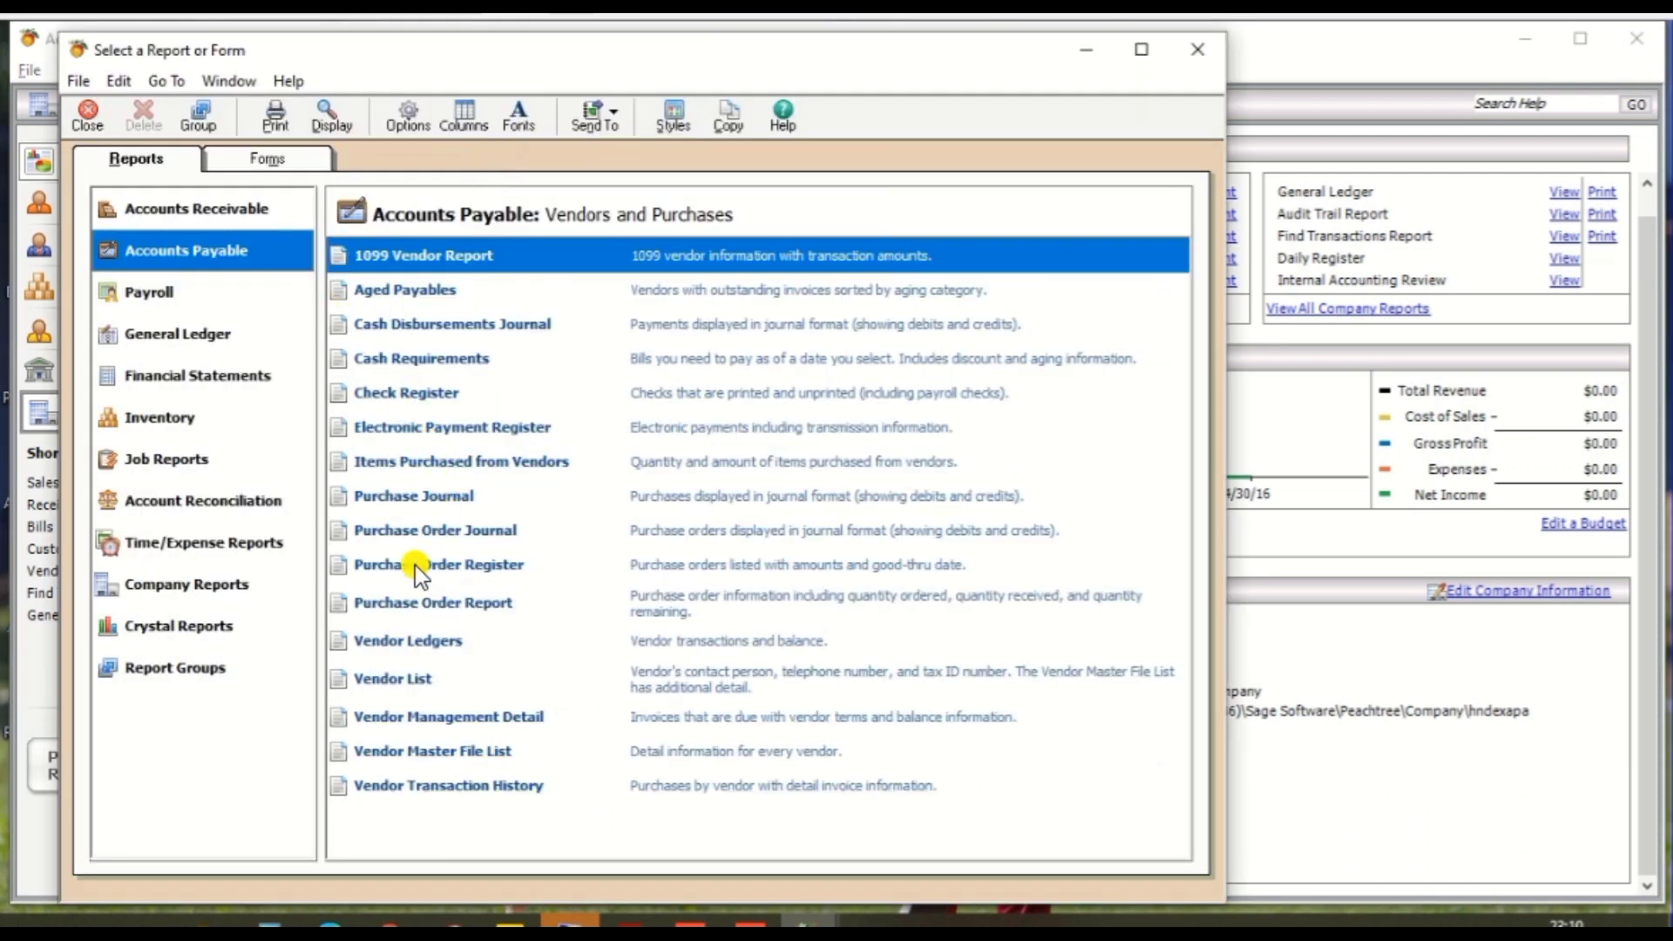
{"action": "left_click", "coordinate": [427, 751]}
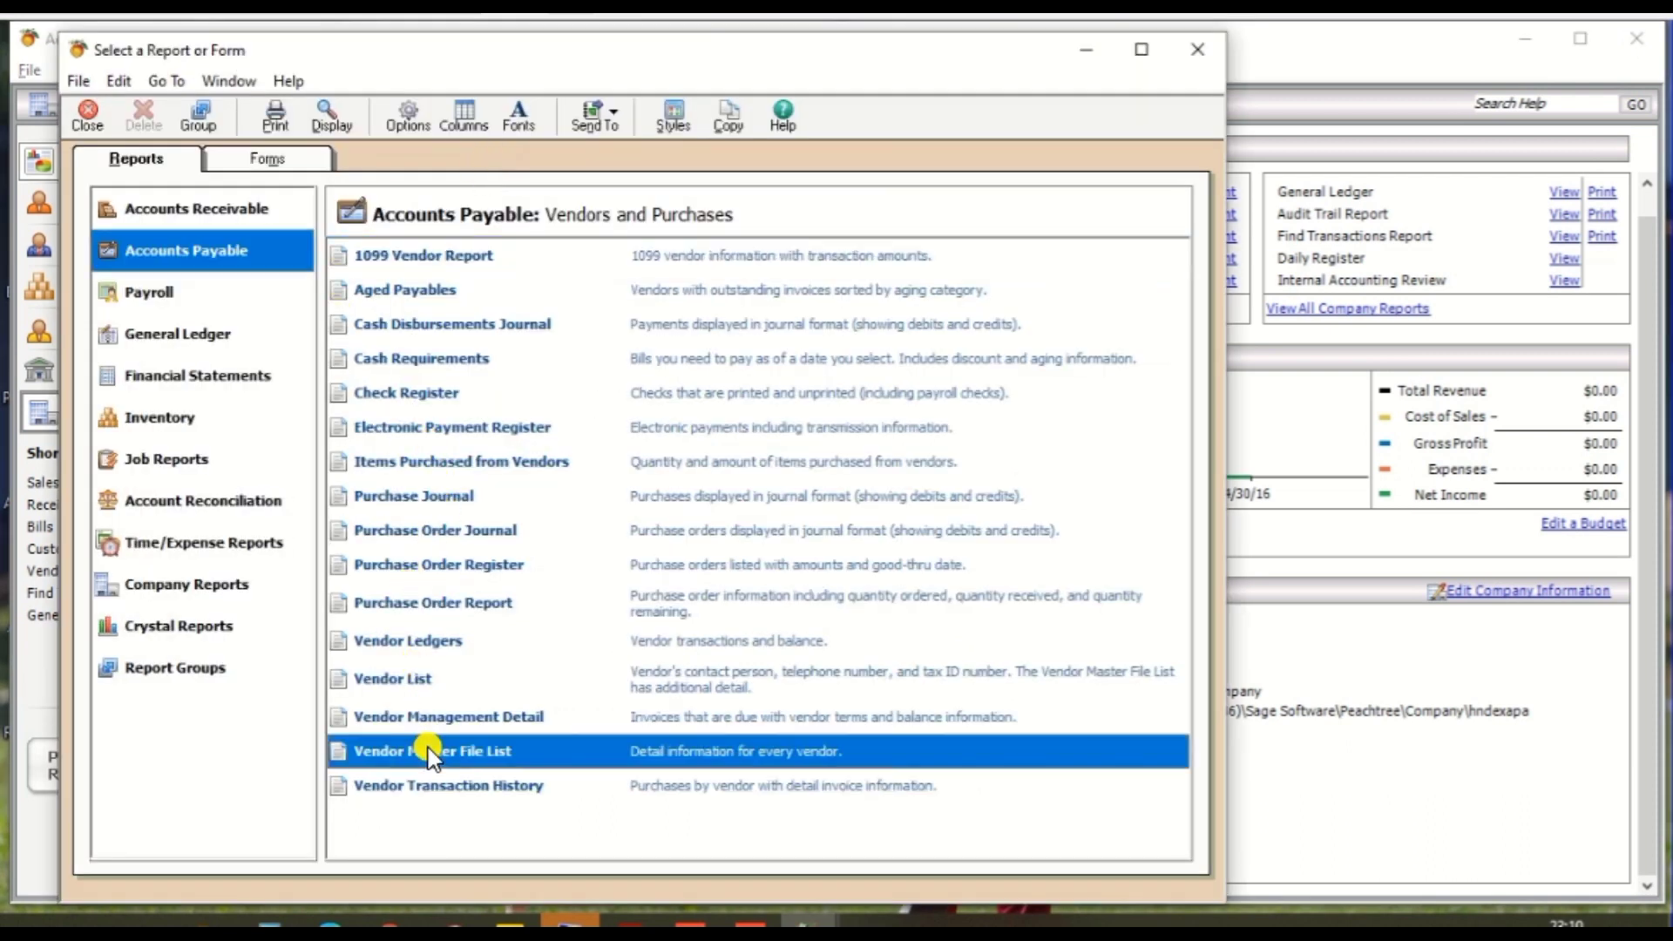
{"action": "double_click", "coordinate": [427, 751]}
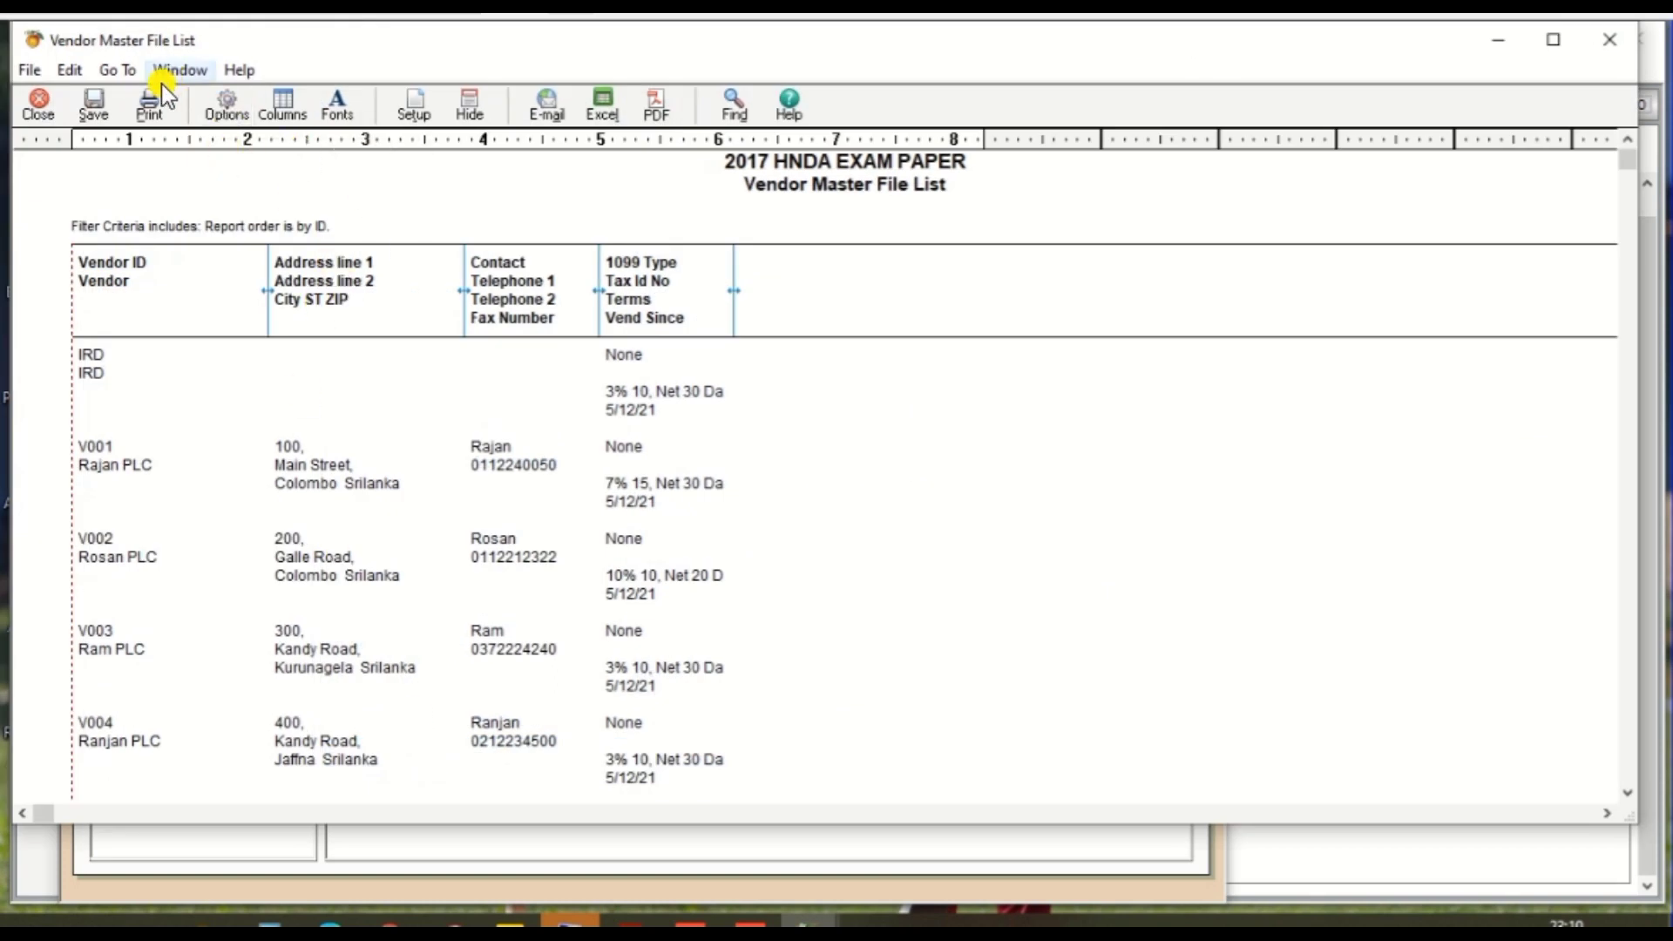
- Save the Vendor Master File List report under the name Vendor Details
{"action": "left_click", "coordinate": [94, 107]}
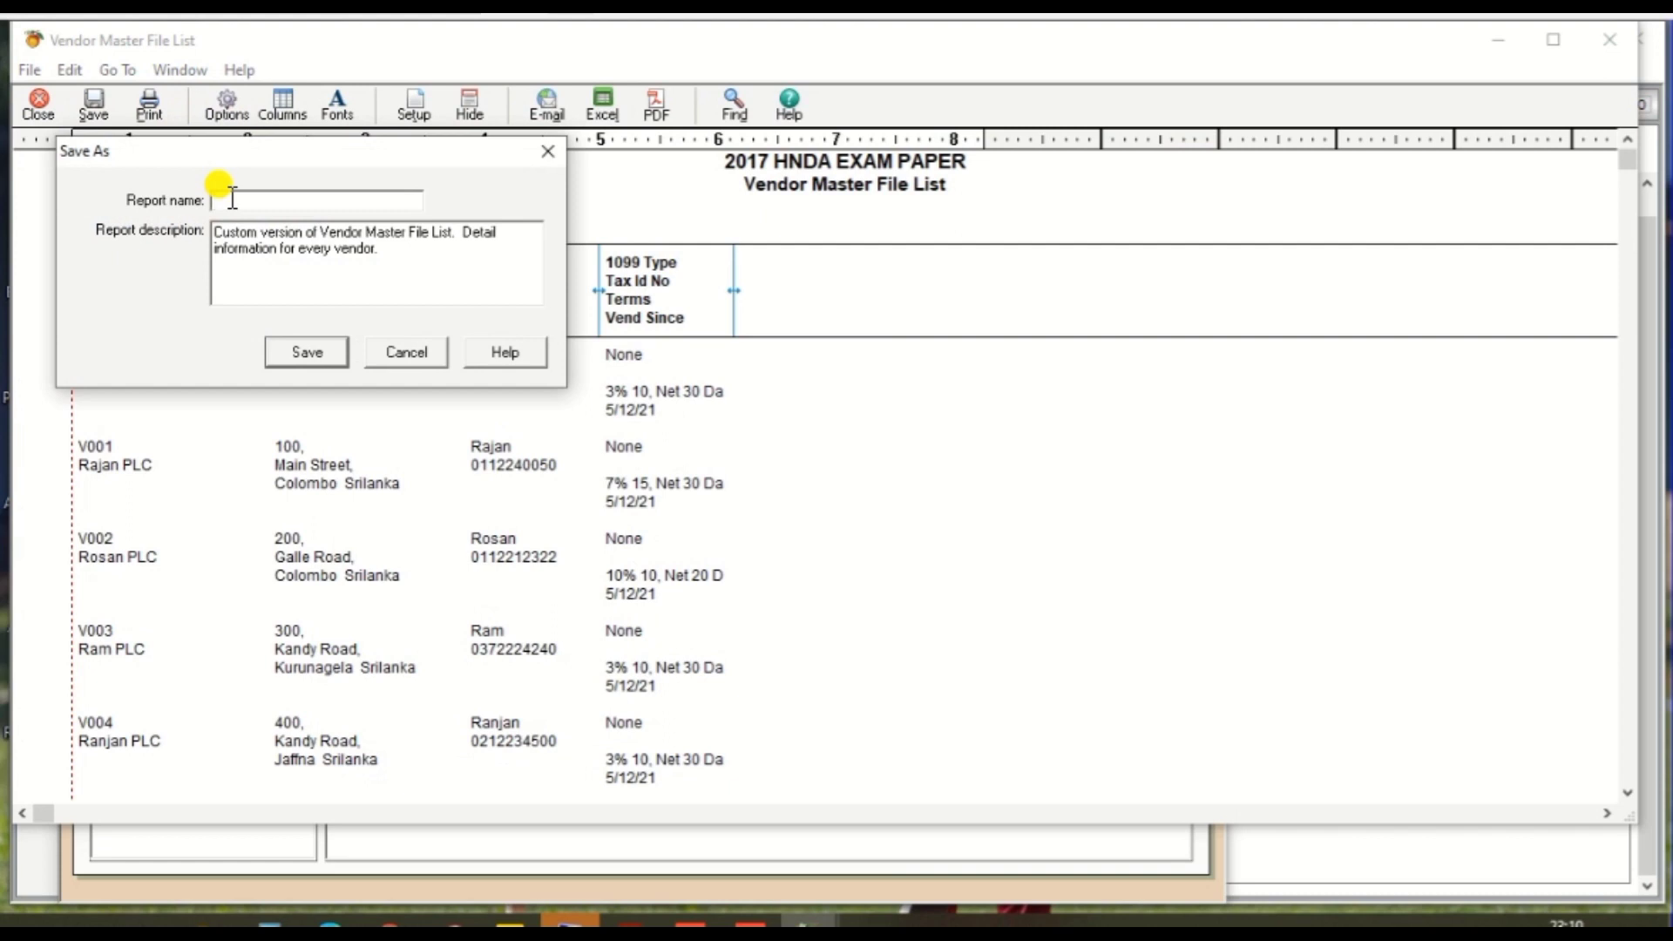
{"action": "type", "text": "L"}
{"action": "type", "text": "endor"}
{"action": "type", "text": " D"}
{"action": "key", "text": "BackSpace"}
{"action": "type", "text": "ils"}
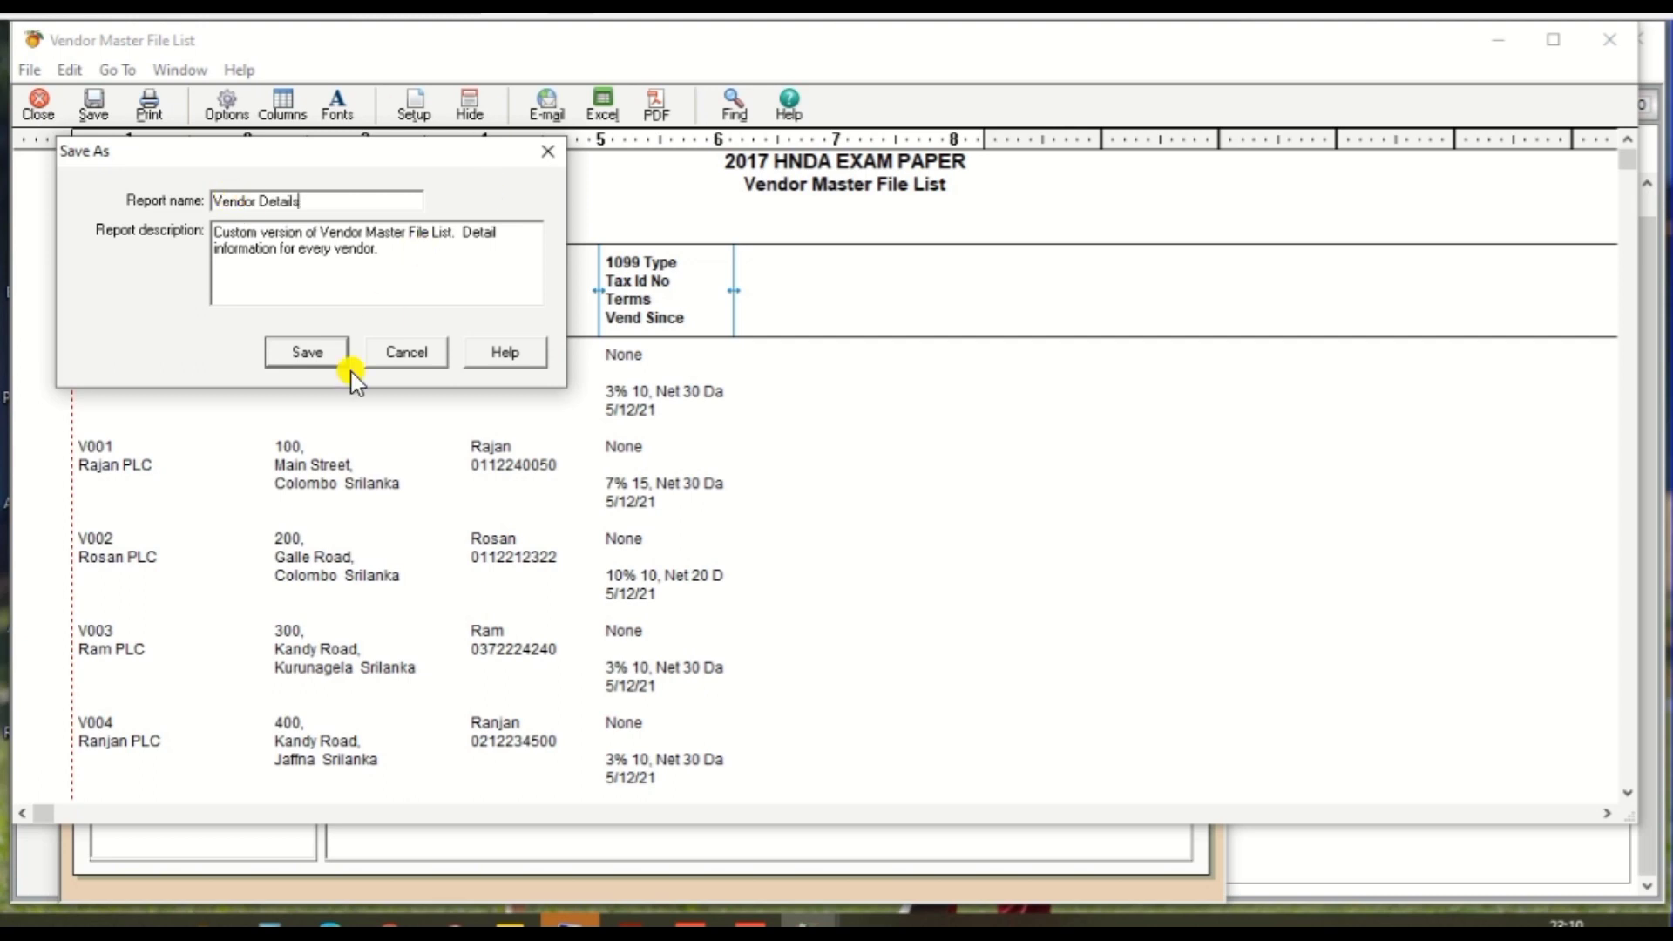
{"action": "left_click", "coordinate": [310, 355]}
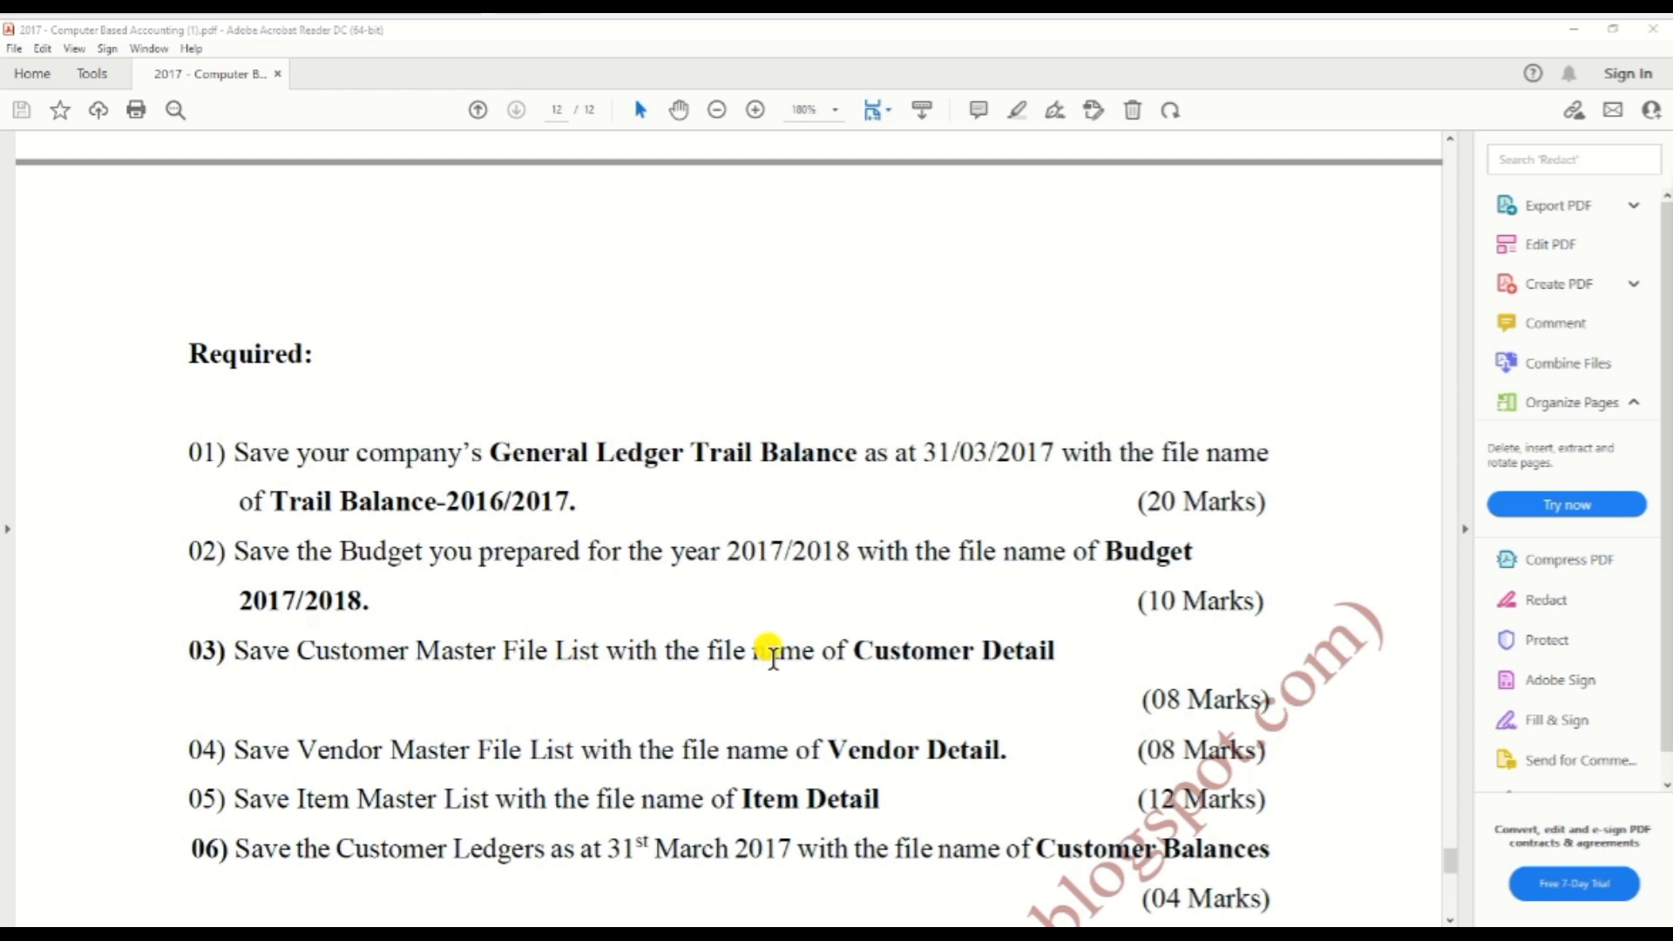
- Check the next requirement in the exam paper PDF, then return to Peachtree and close the vendor report and report selection window
{"action": "scroll", "coordinate": [772, 655], "scroll_direction": "down", "scroll_amount": 4}
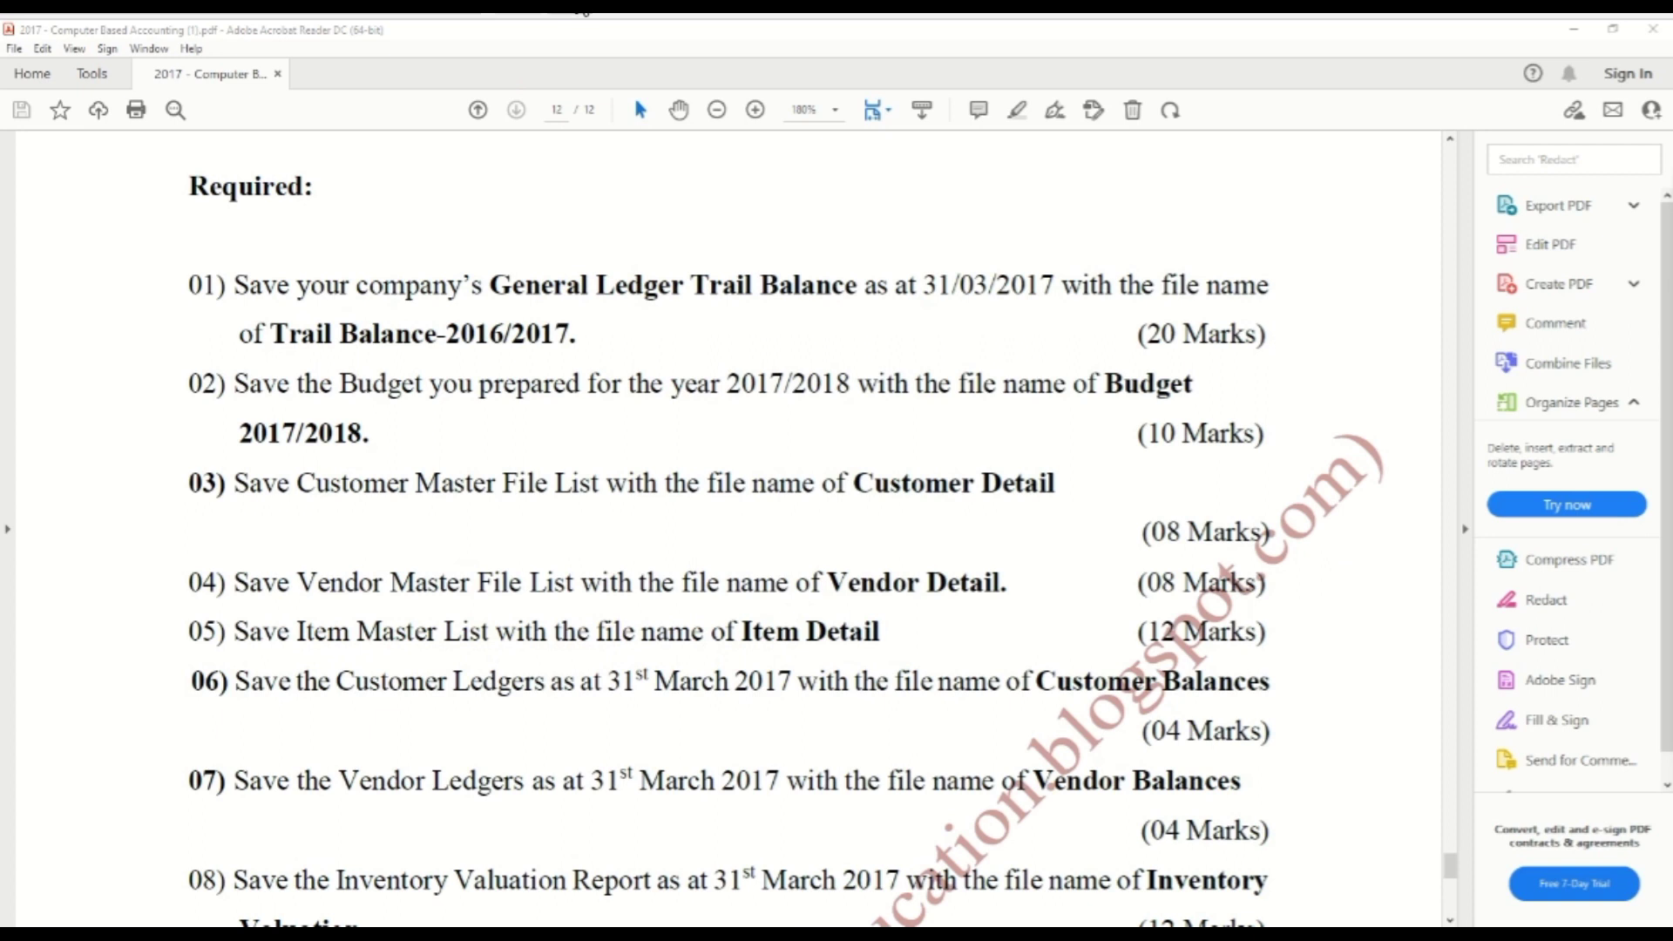
{"action": "key", "text": "alt+Tab"}
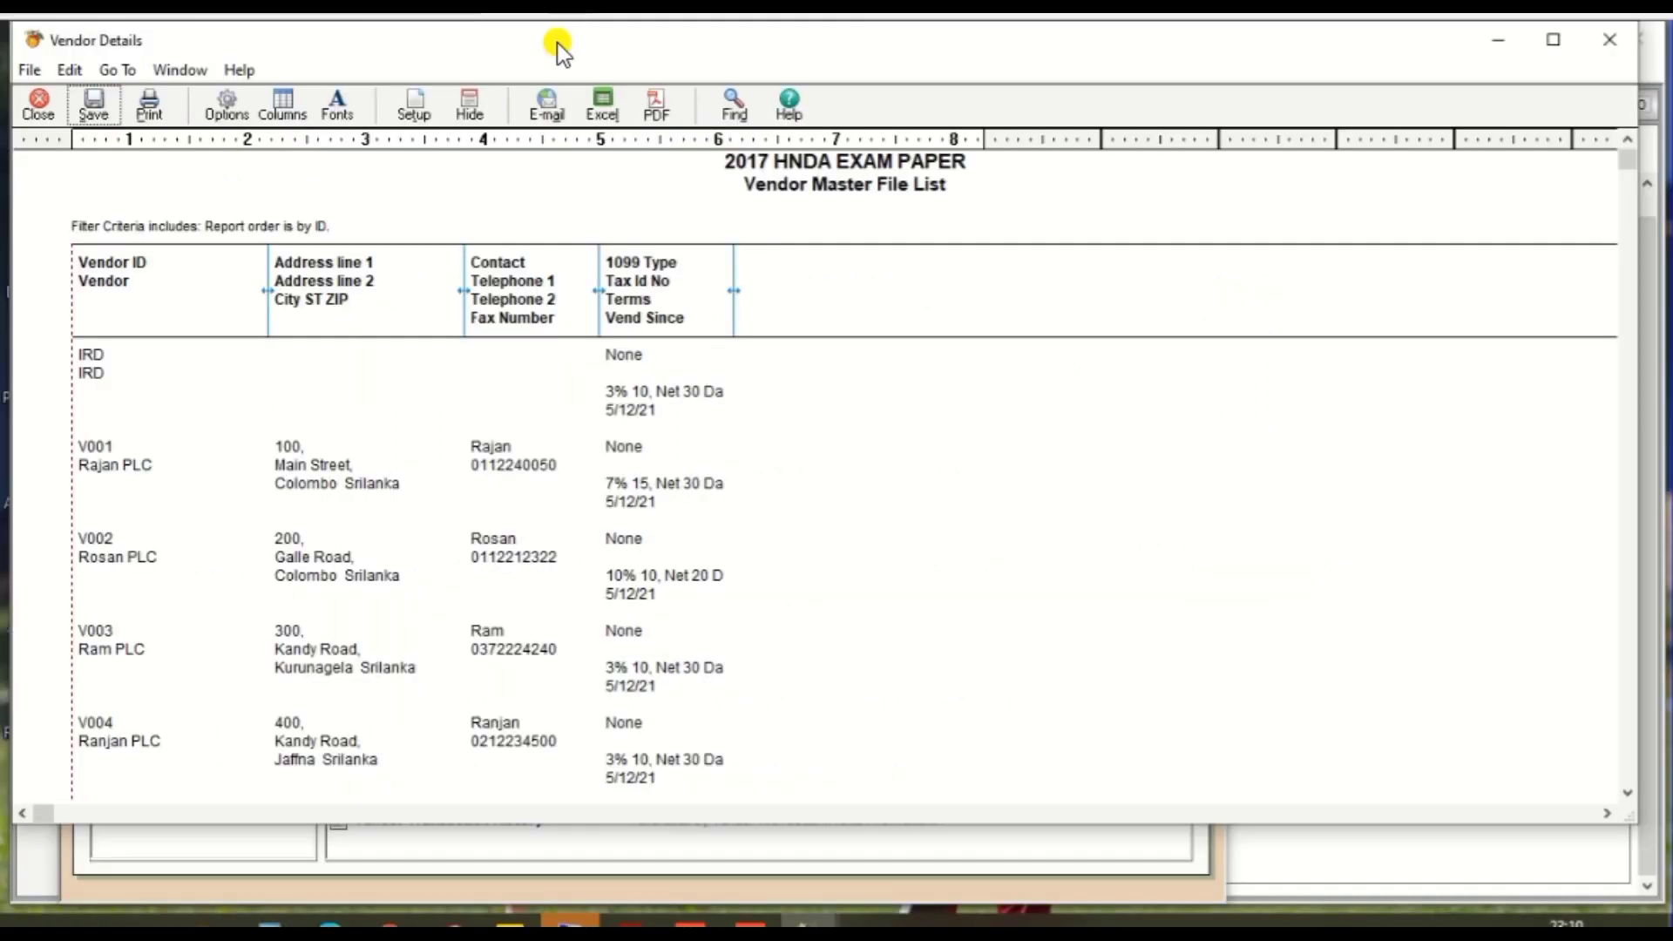
{"action": "left_click", "coordinate": [1612, 42]}
{"action": "left_click", "coordinate": [1211, 48]}
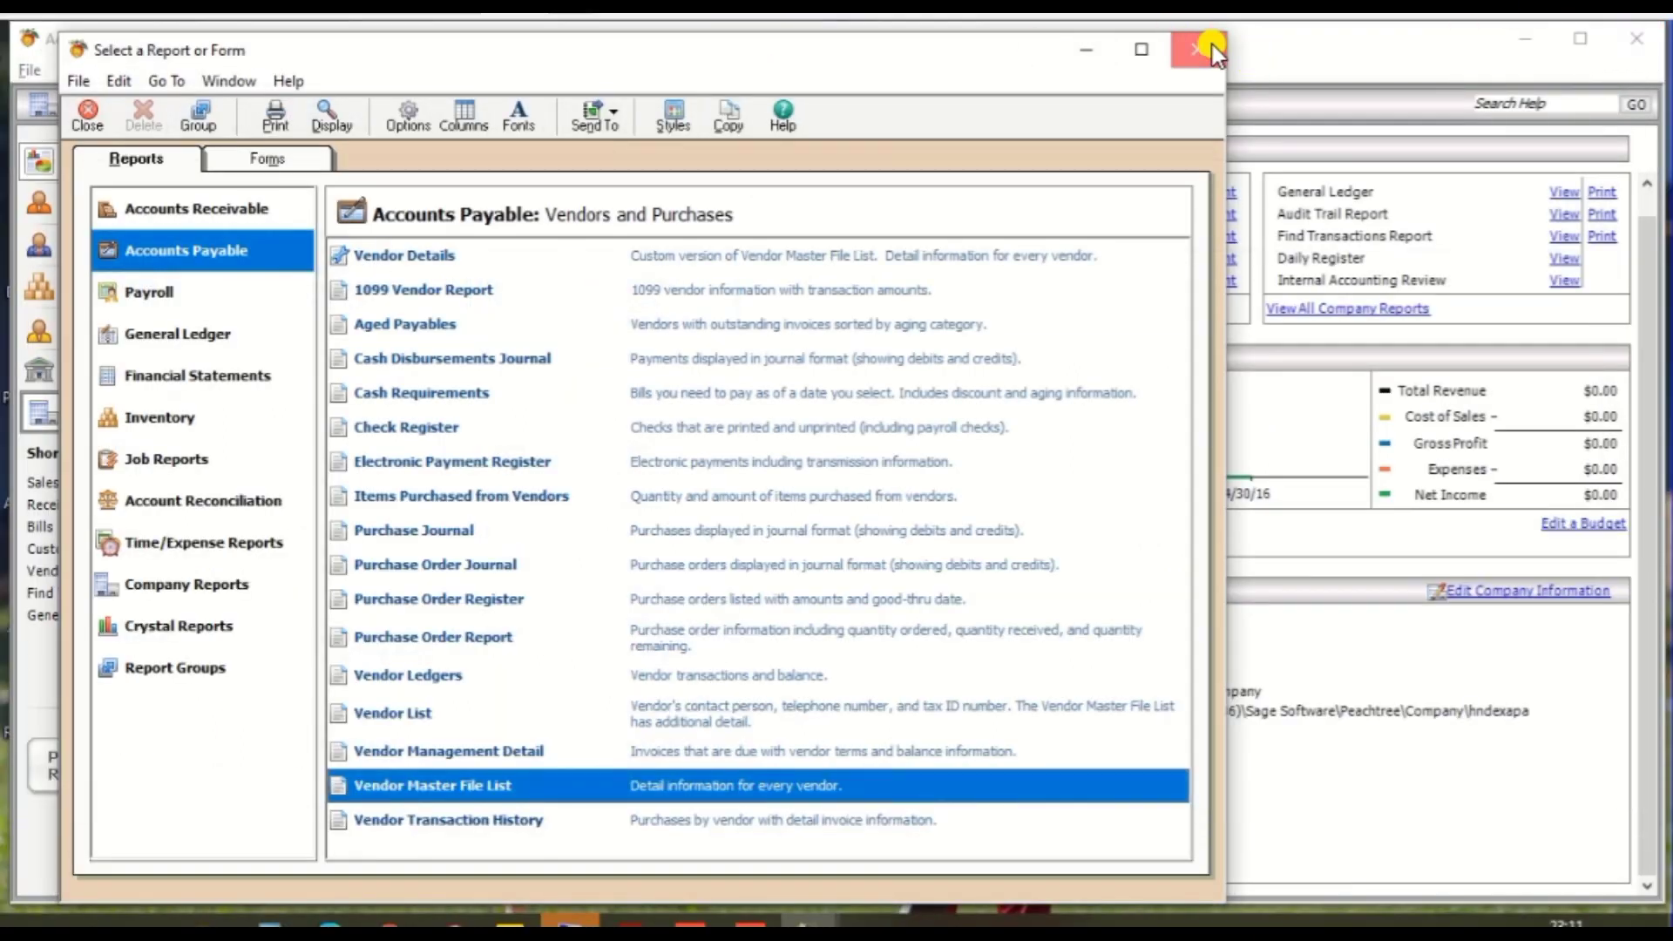
- Open the Item Master List from the Inventory reports
{"action": "left_click", "coordinate": [454, 72]}
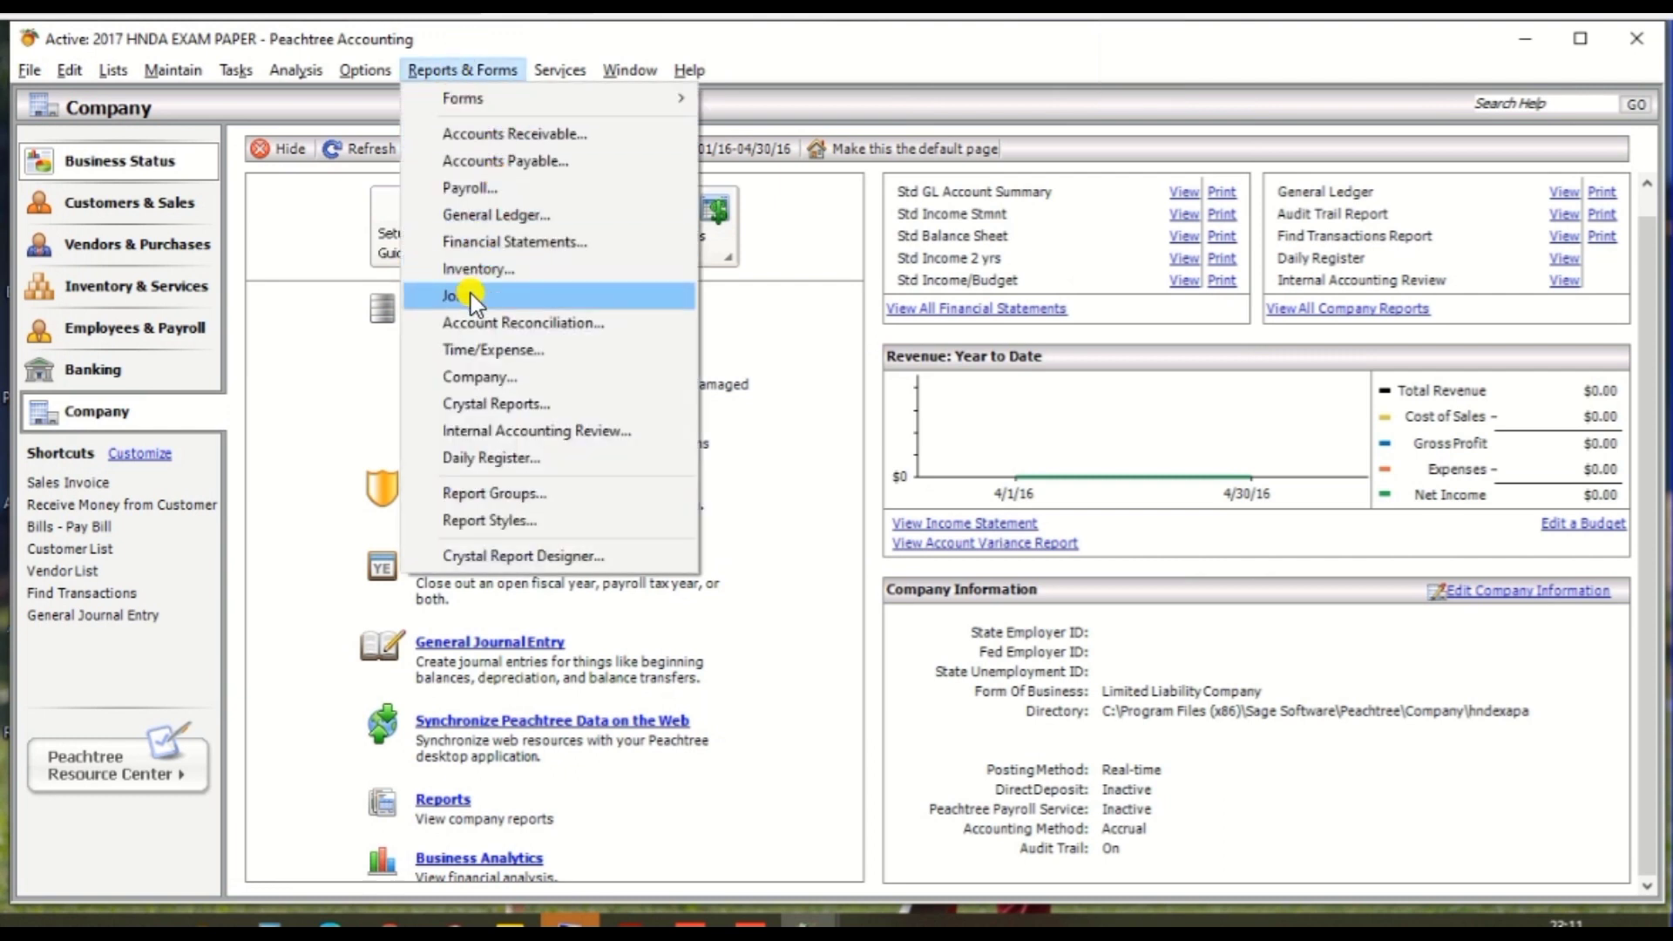
{"action": "left_click", "coordinate": [486, 276]}
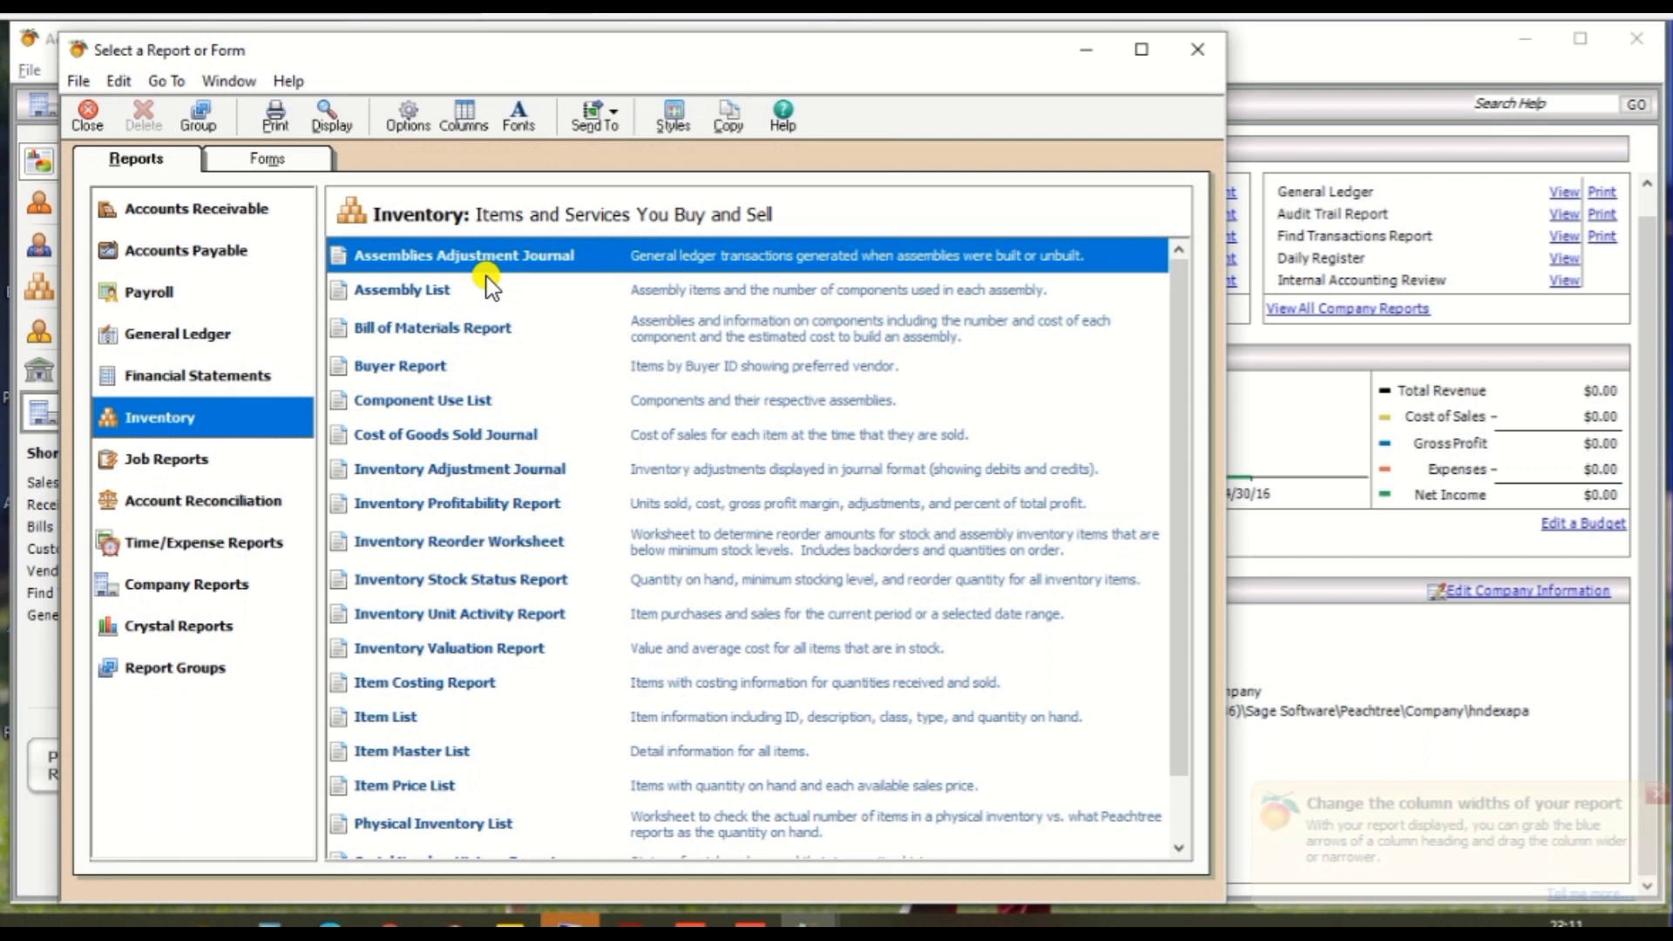
{"action": "left_click", "coordinate": [411, 752]}
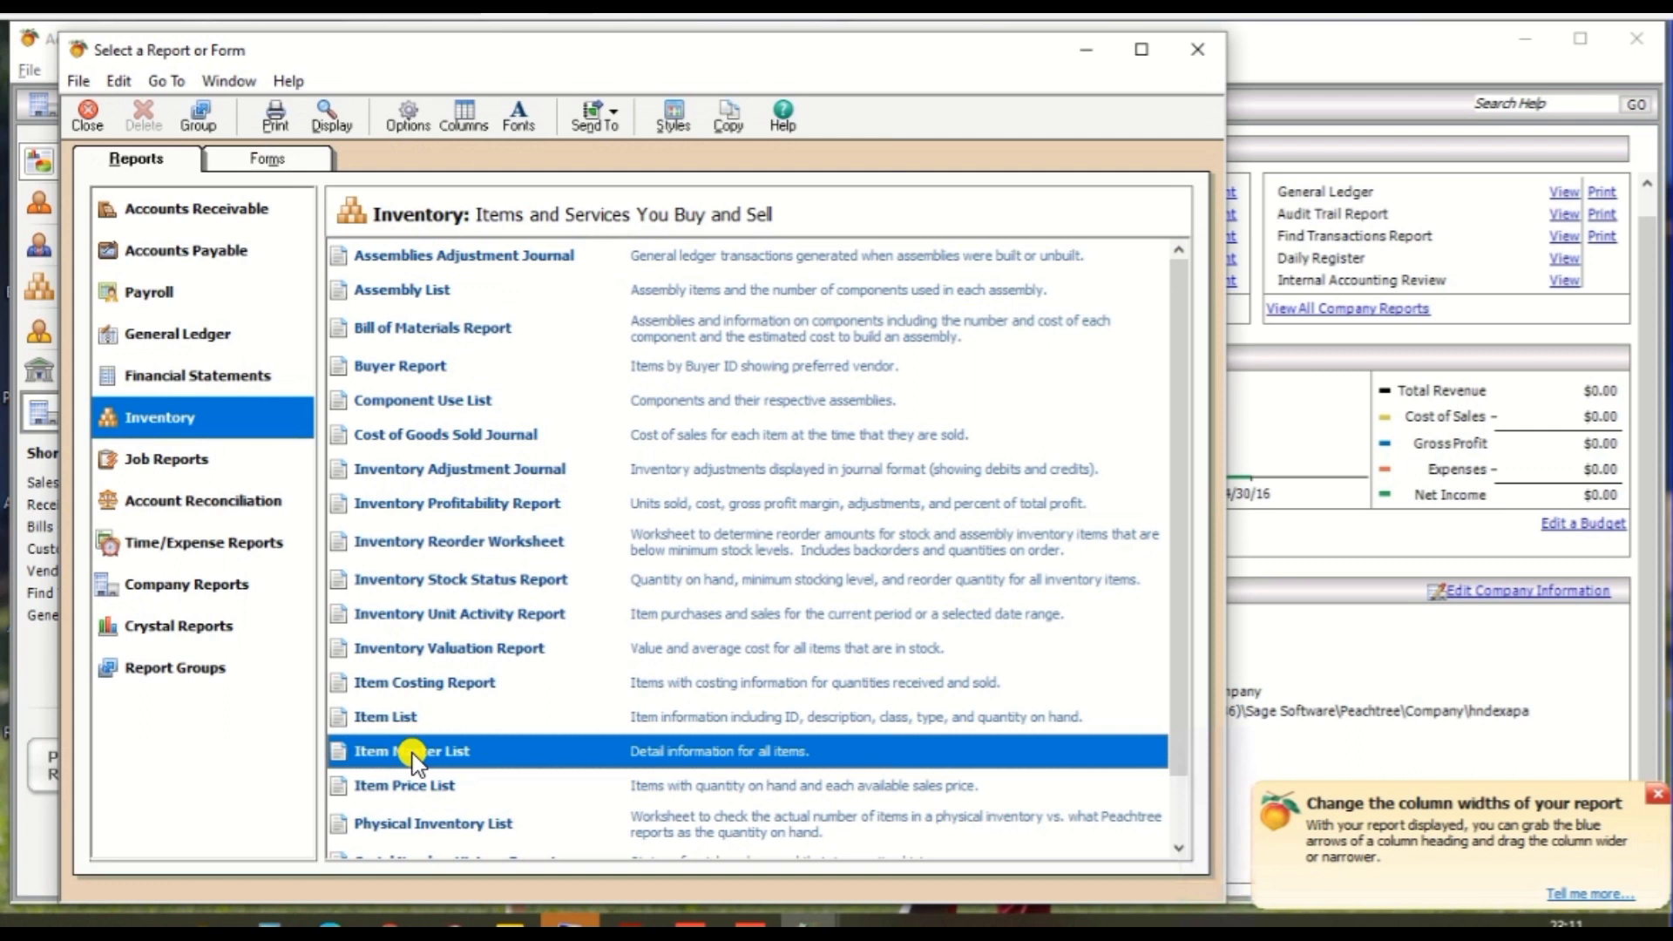
{"action": "double_click", "coordinate": [520, 758]}
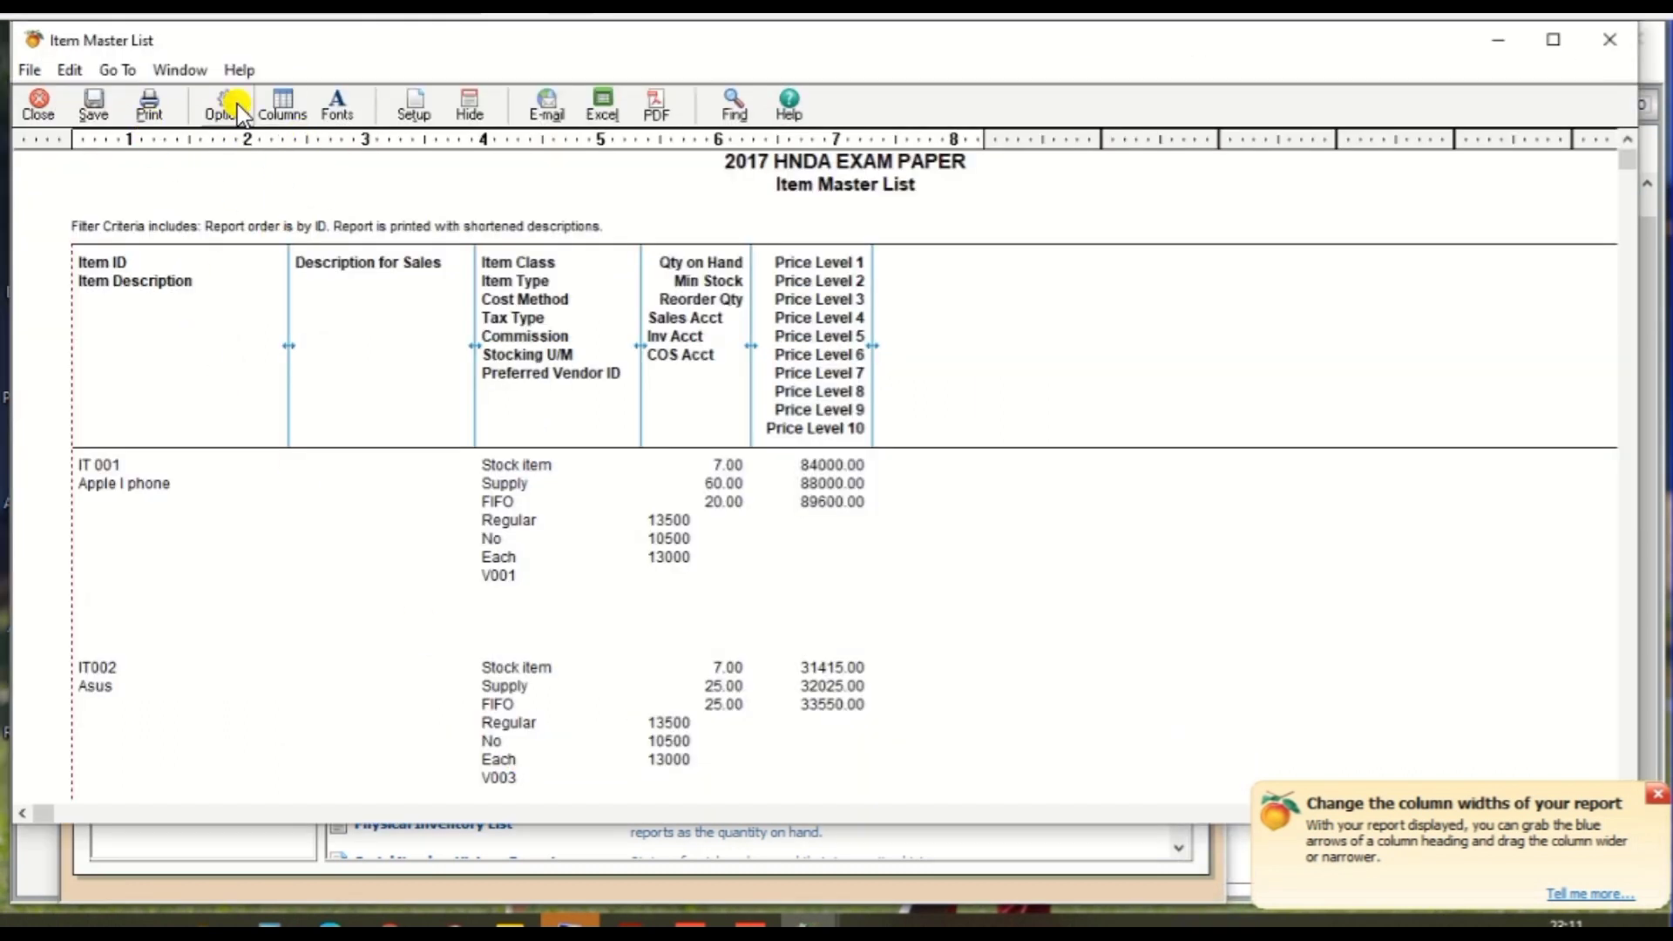
- Check the required item file name in the exam paper PDF and save the Item Master List report as Item Details
{"action": "left_click", "coordinate": [109, 98]}
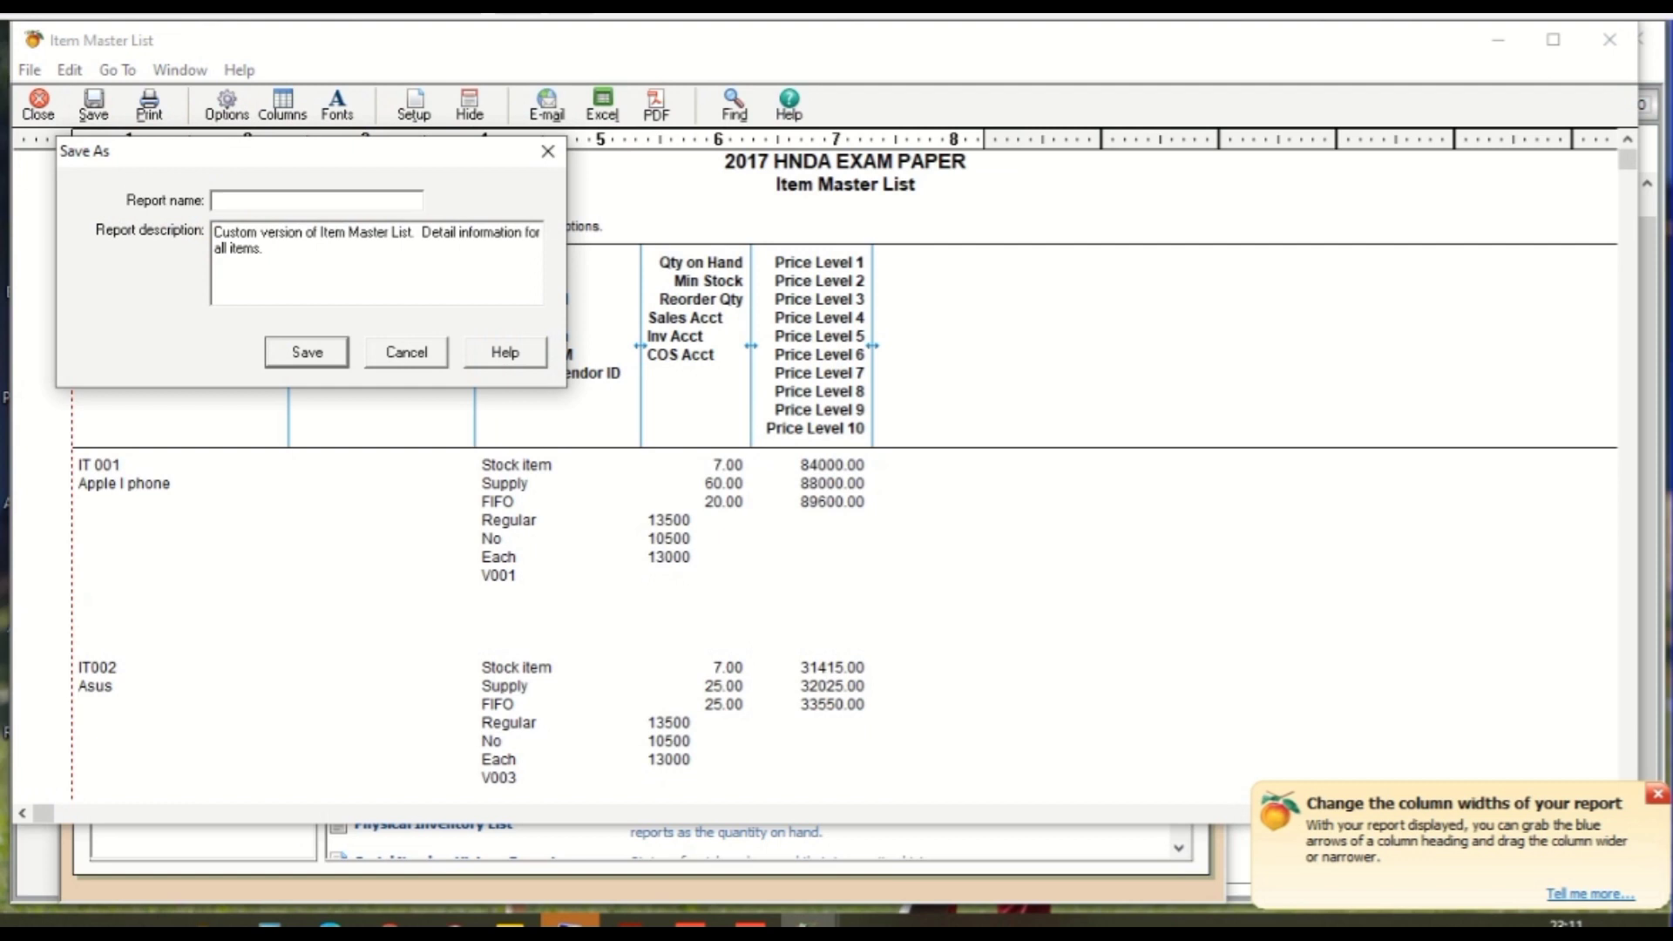
{"action": "key", "text": "alt+Tab"}
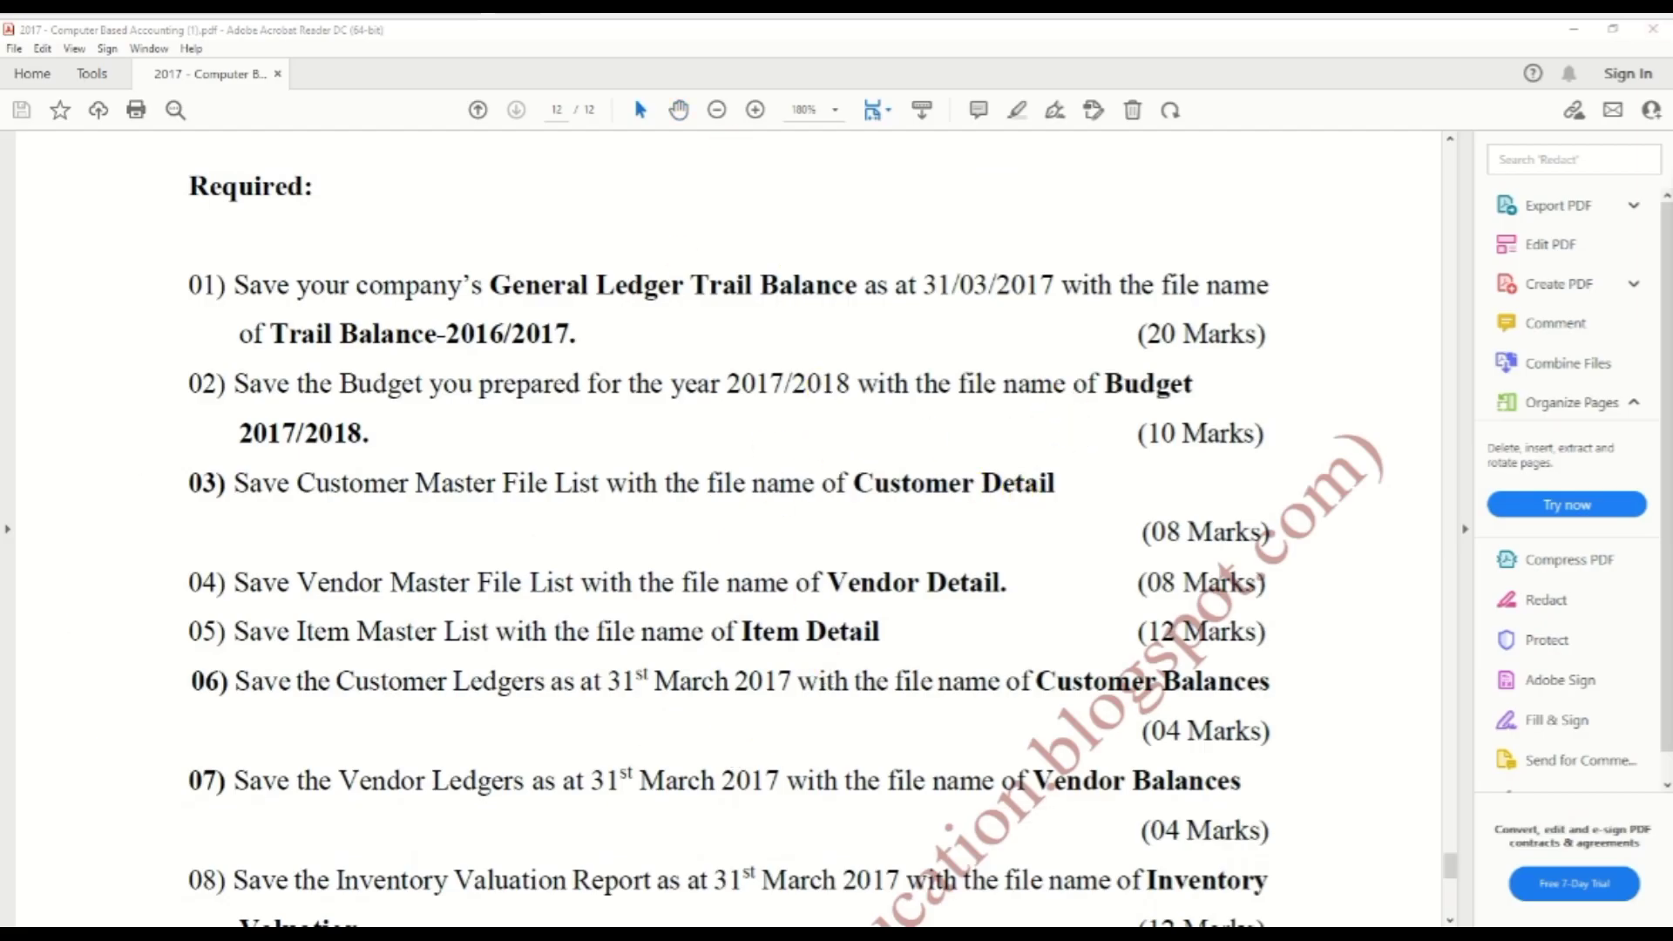
{"action": "key", "text": "alt+Tab"}
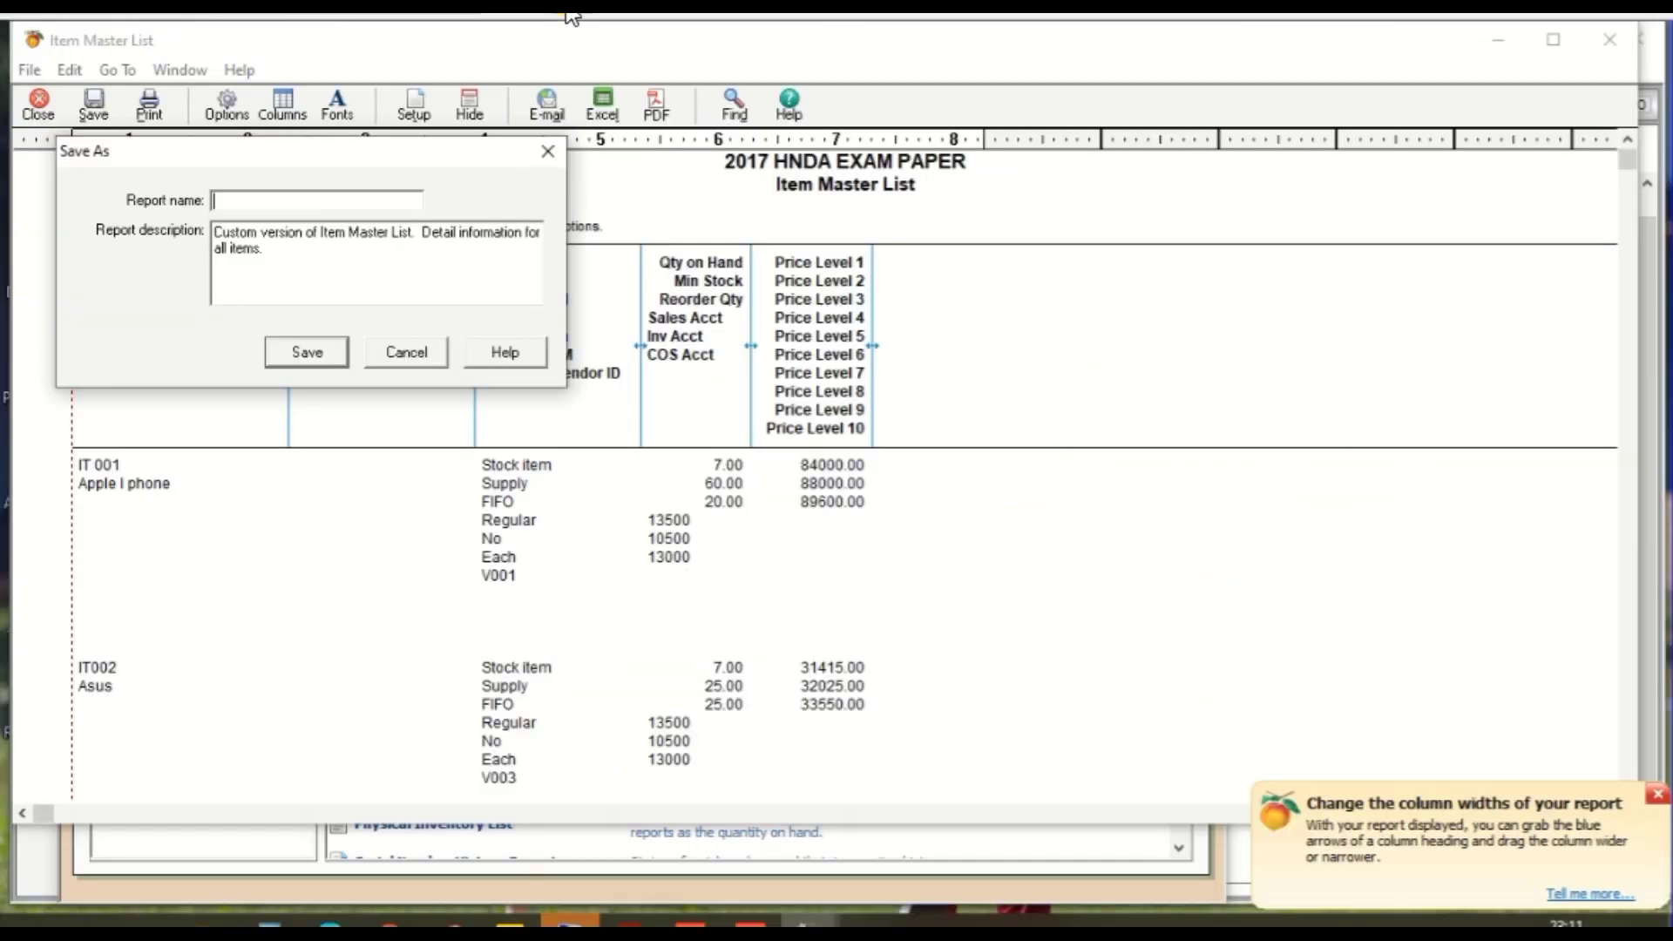
{"action": "left_click", "coordinate": [377, 202]}
{"action": "type", "text": "Iteam"}
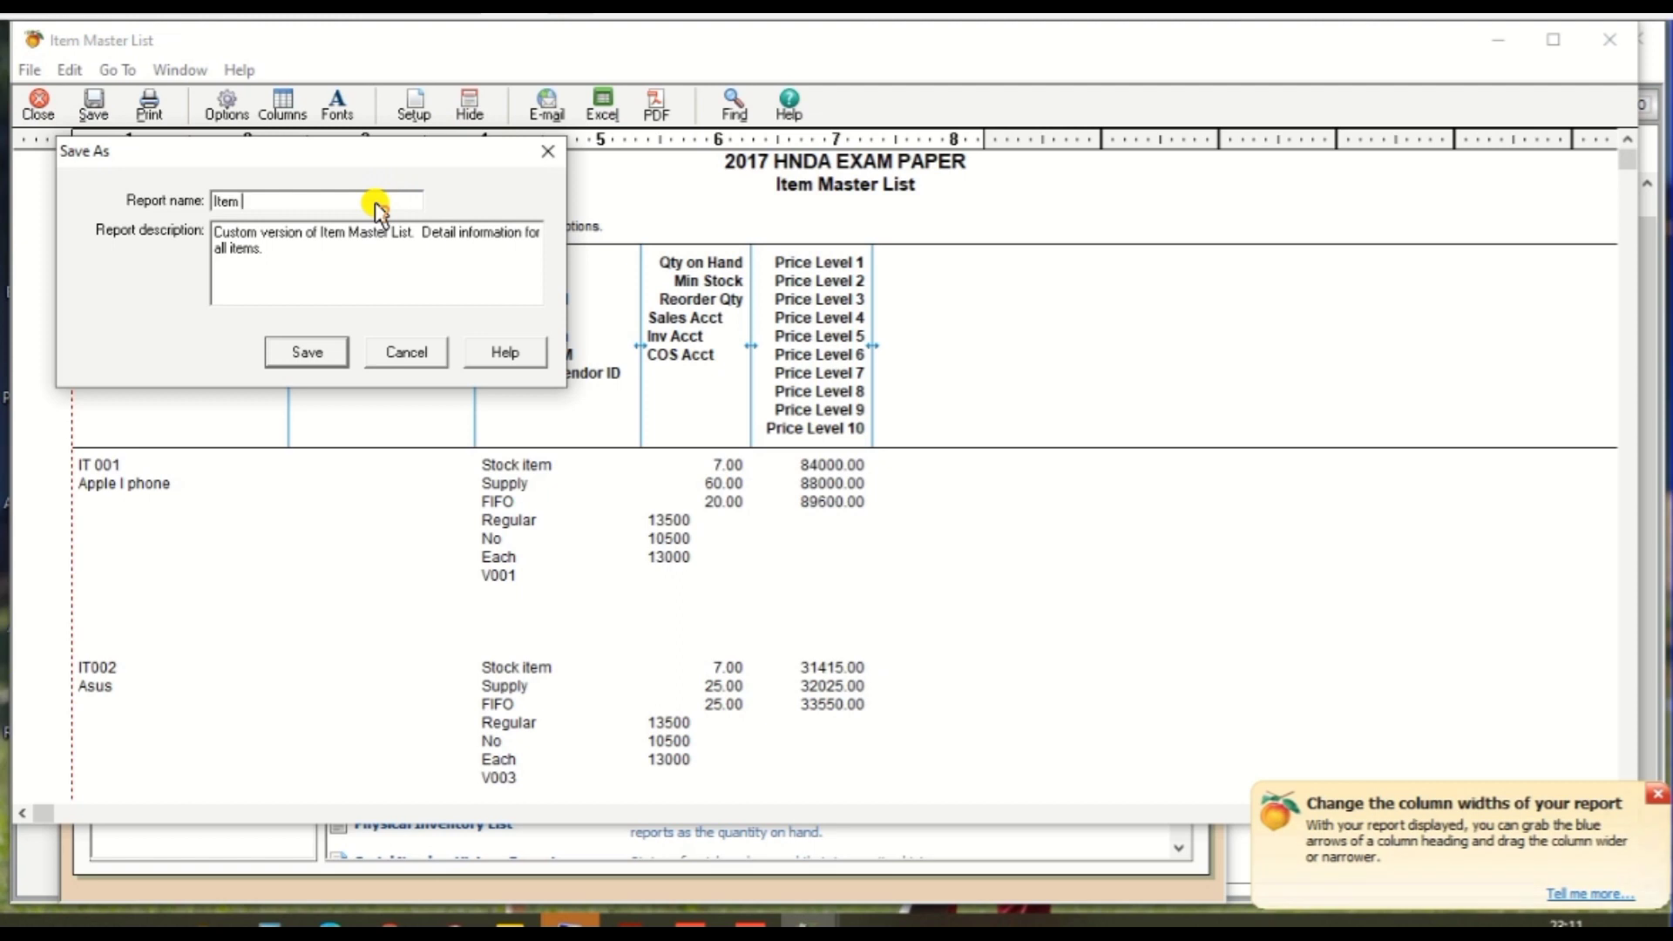
{"action": "type", "text": "Details"}
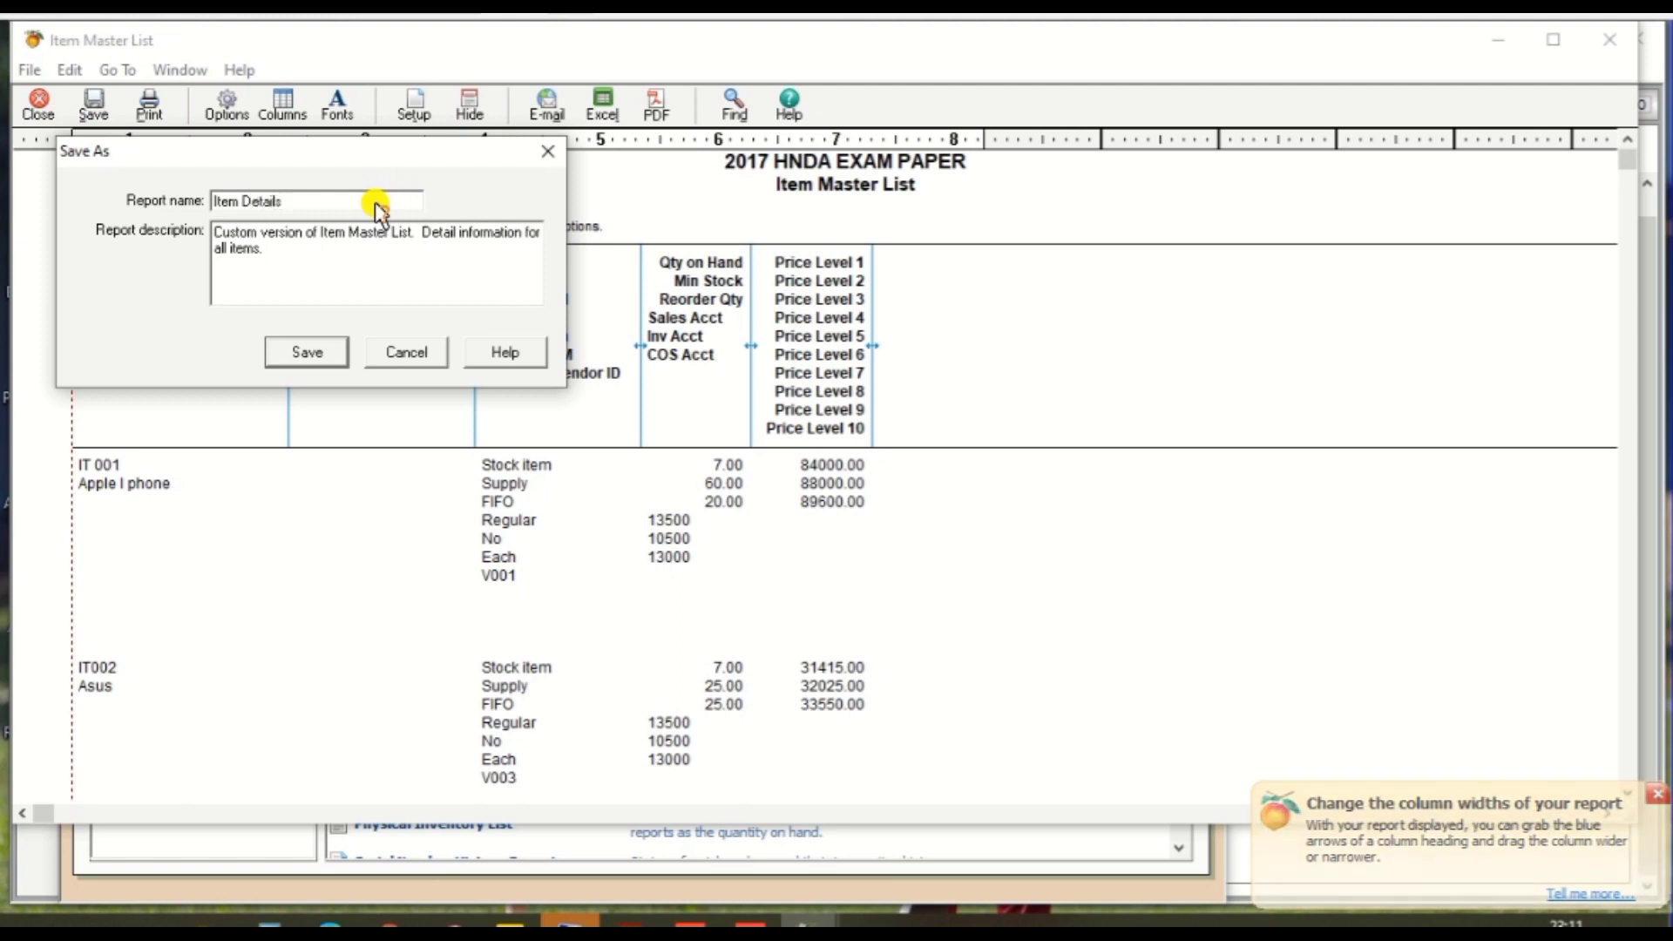
{"action": "left_click", "coordinate": [310, 364]}
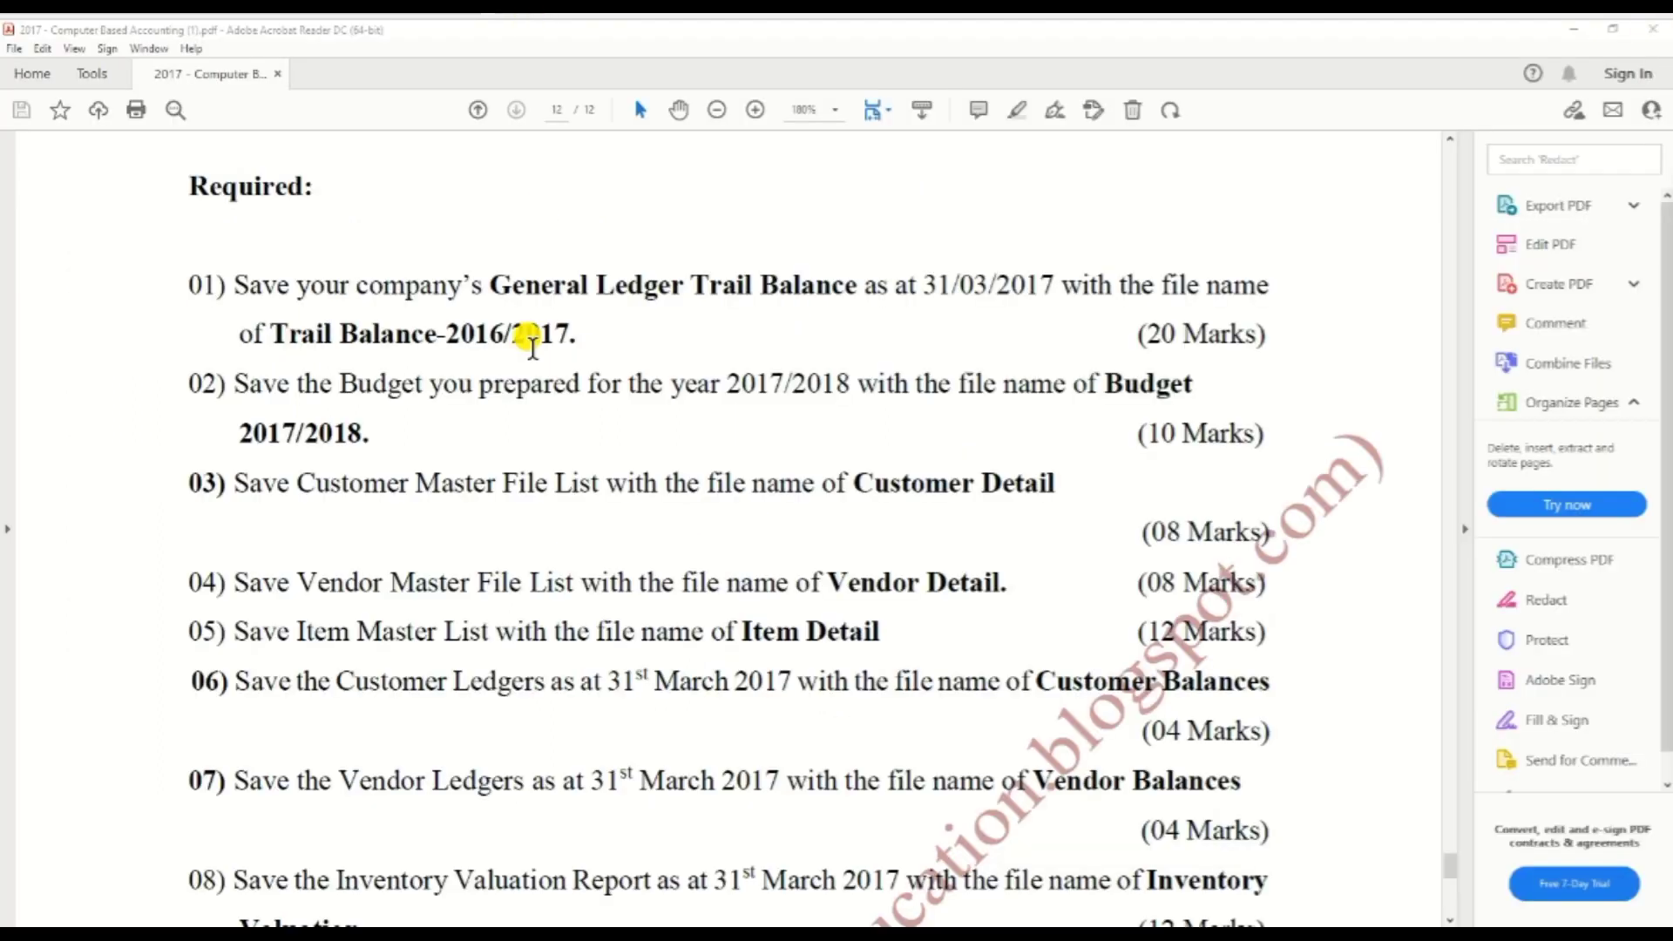
- Check the customer ledger requirement in the exam paper PDF, and close the item report and report selection window in Peachtree
{"action": "scroll", "coordinate": [527, 422], "scroll_direction": "down", "scroll_amount": 2}
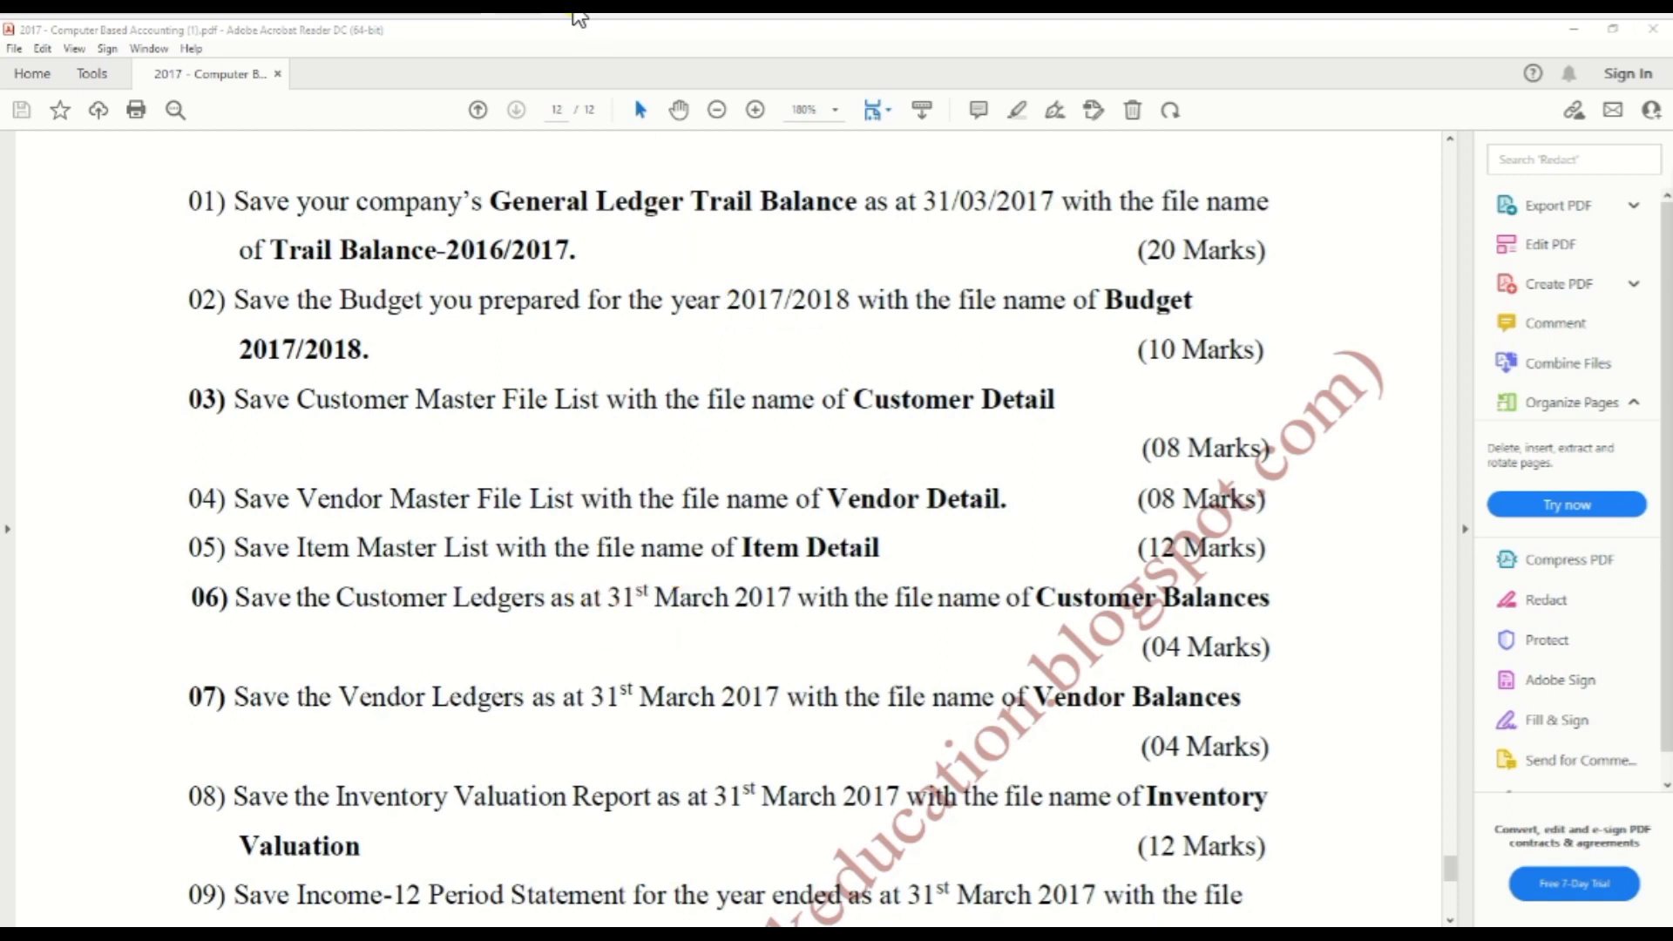
{"action": "key", "text": "alt+Tab"}
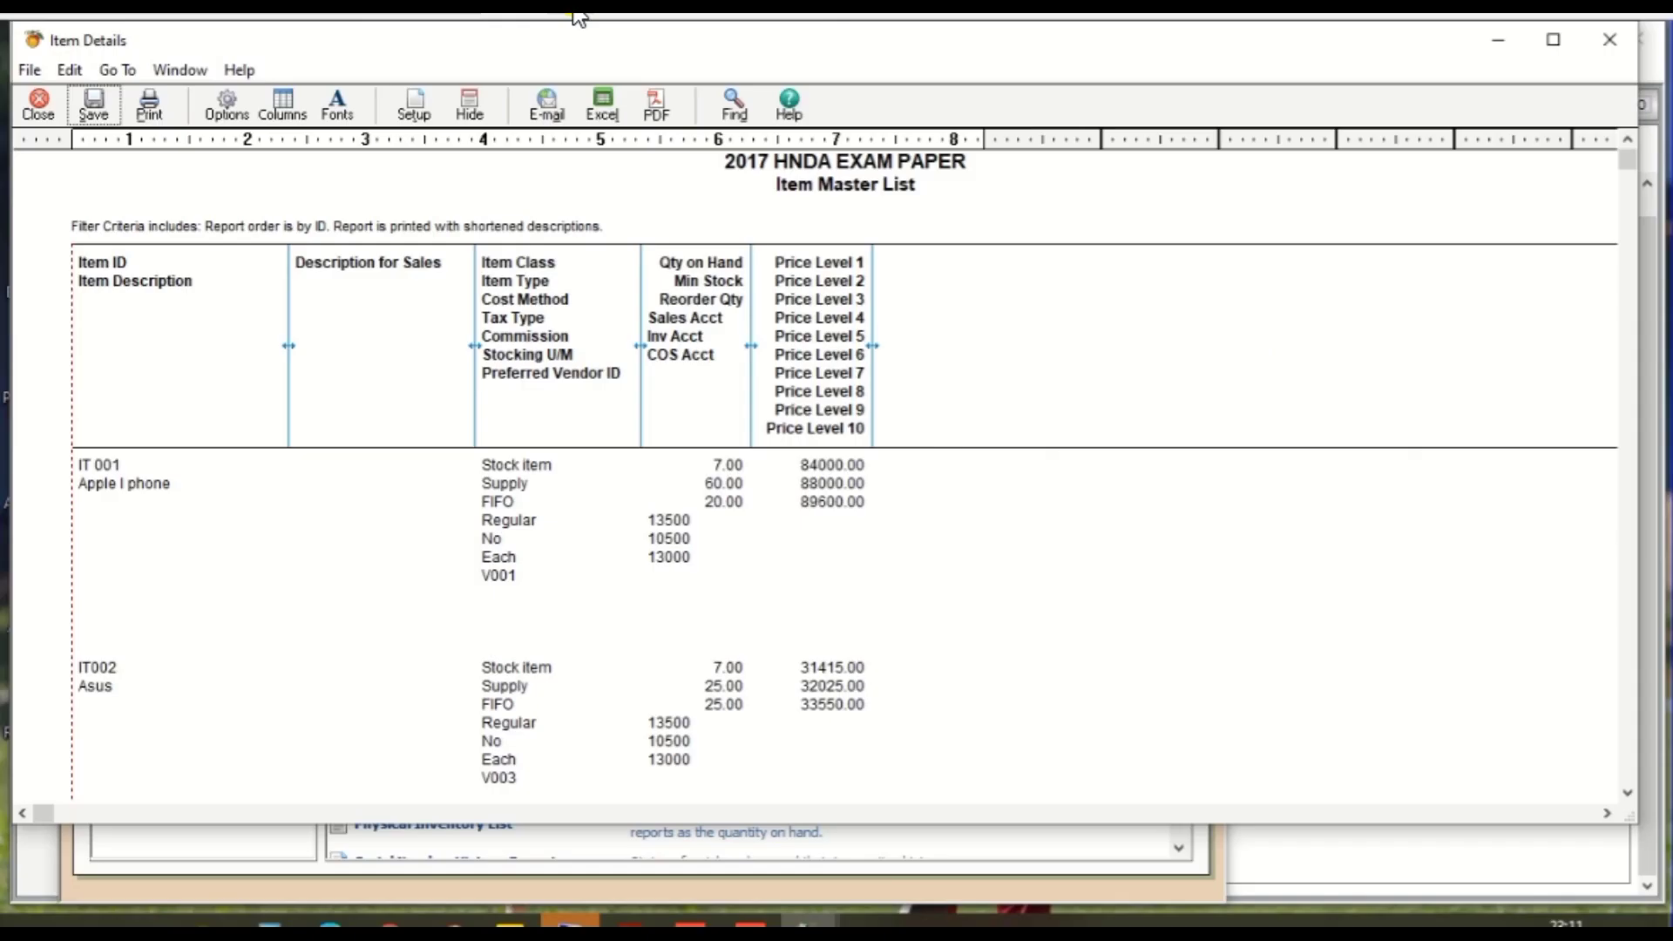
{"action": "left_click", "coordinate": [1607, 41]}
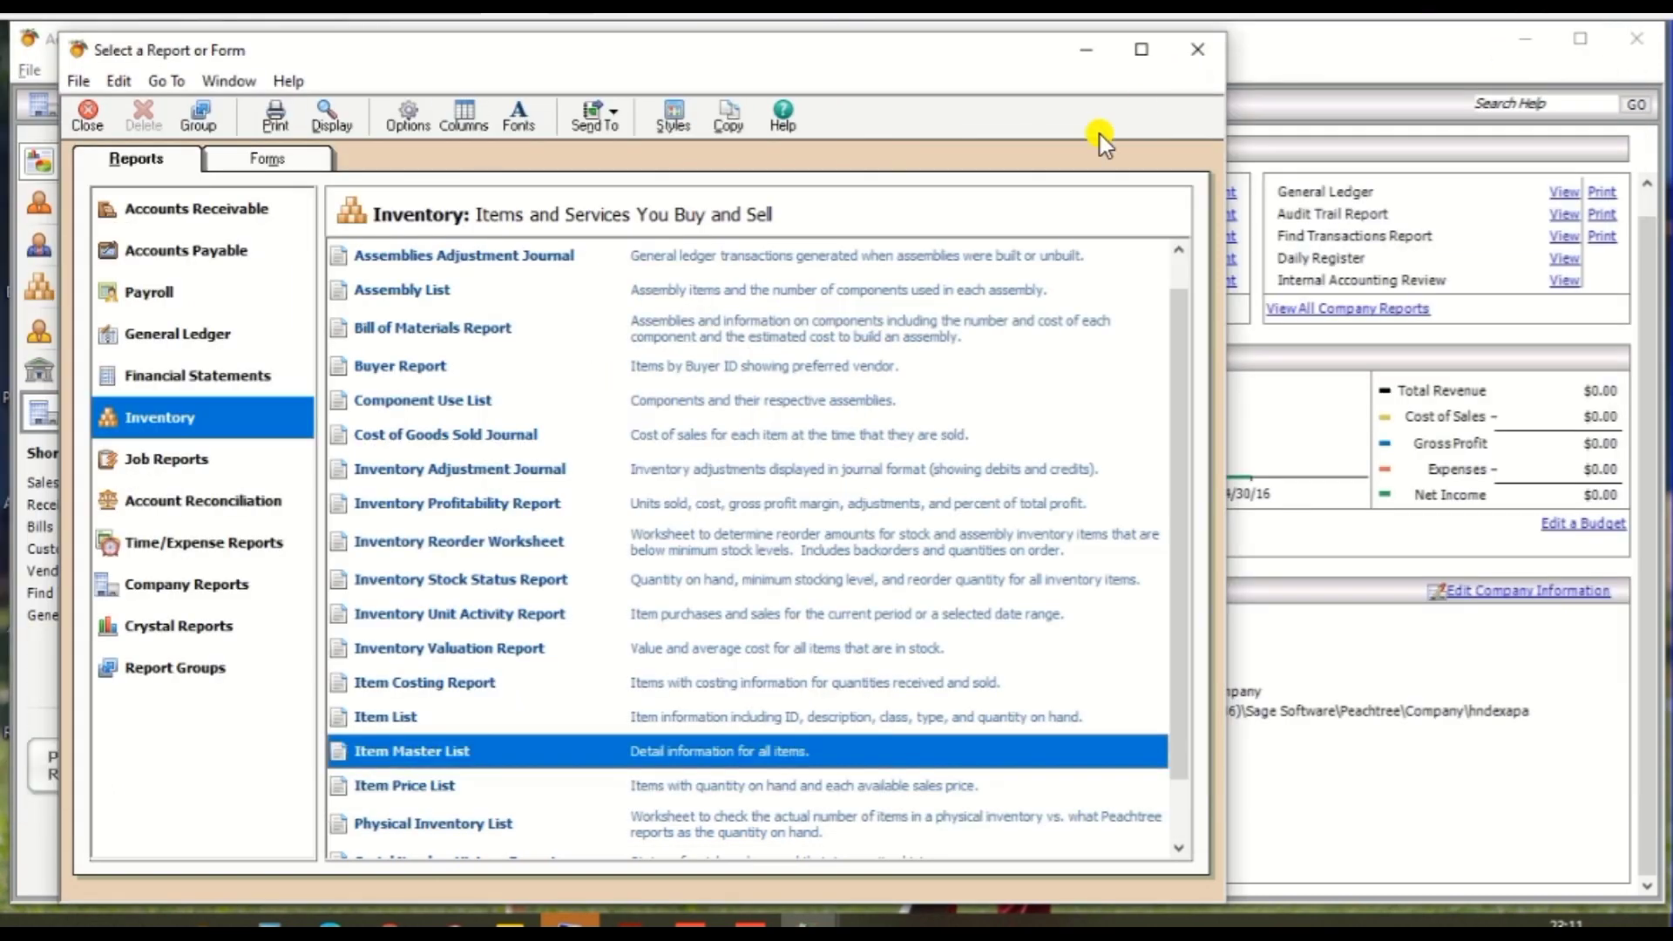
{"action": "left_click", "coordinate": [1197, 49]}
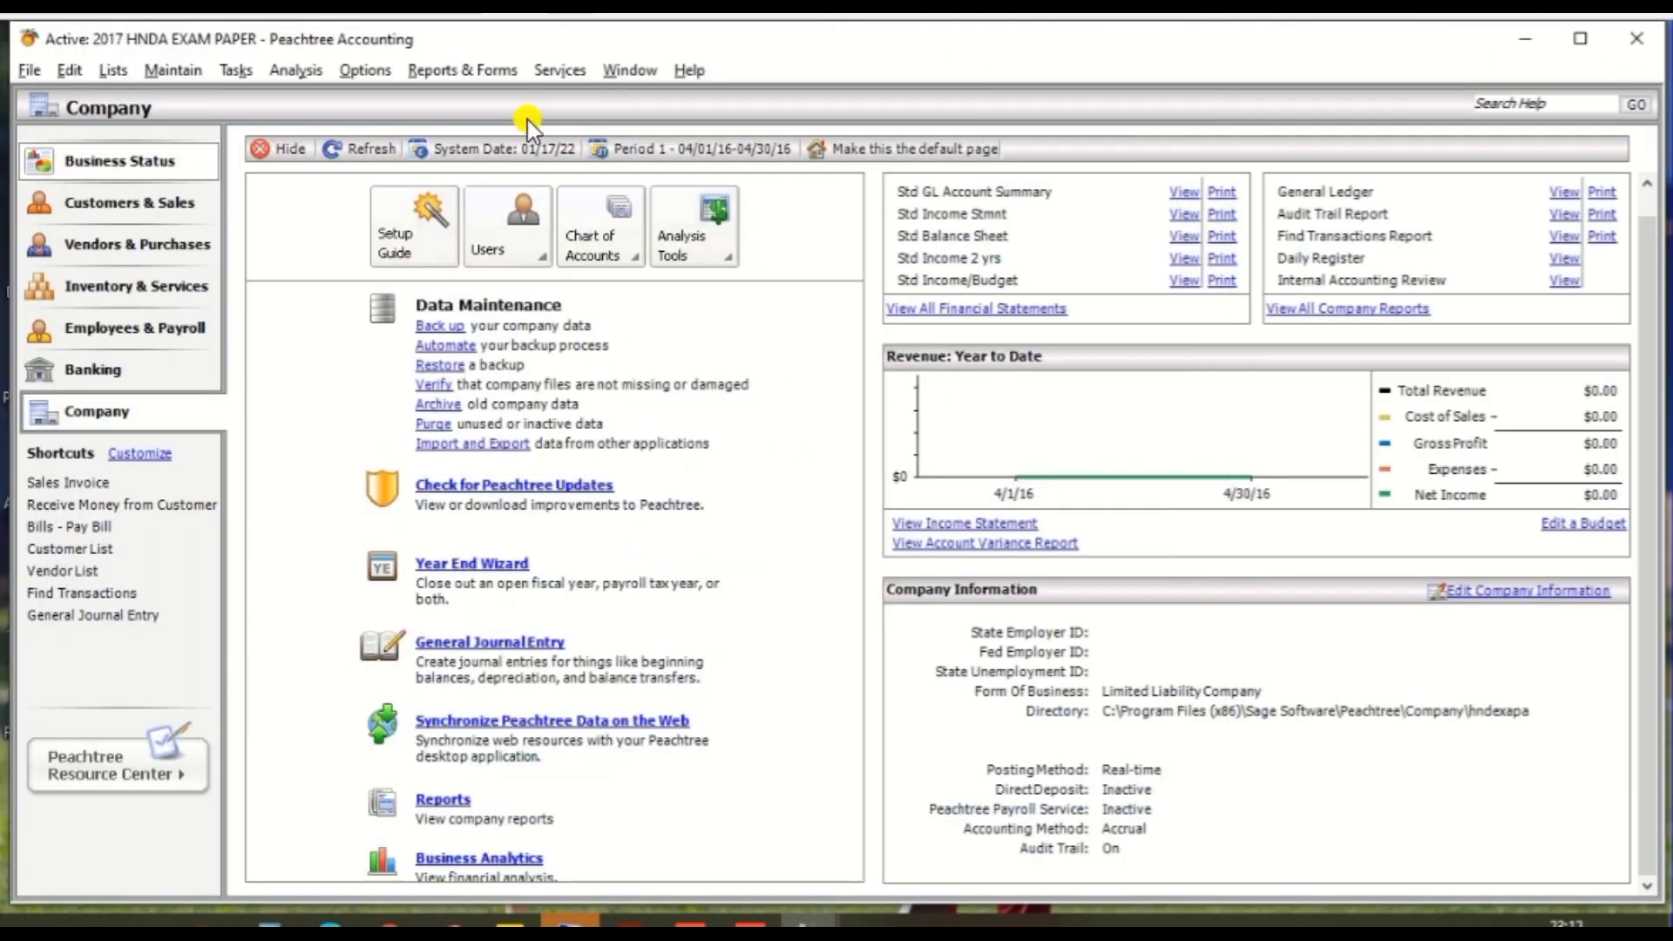
- Open the Customer Ledgers report from the Accounts Receivable reports
{"action": "left_click", "coordinate": [476, 72]}
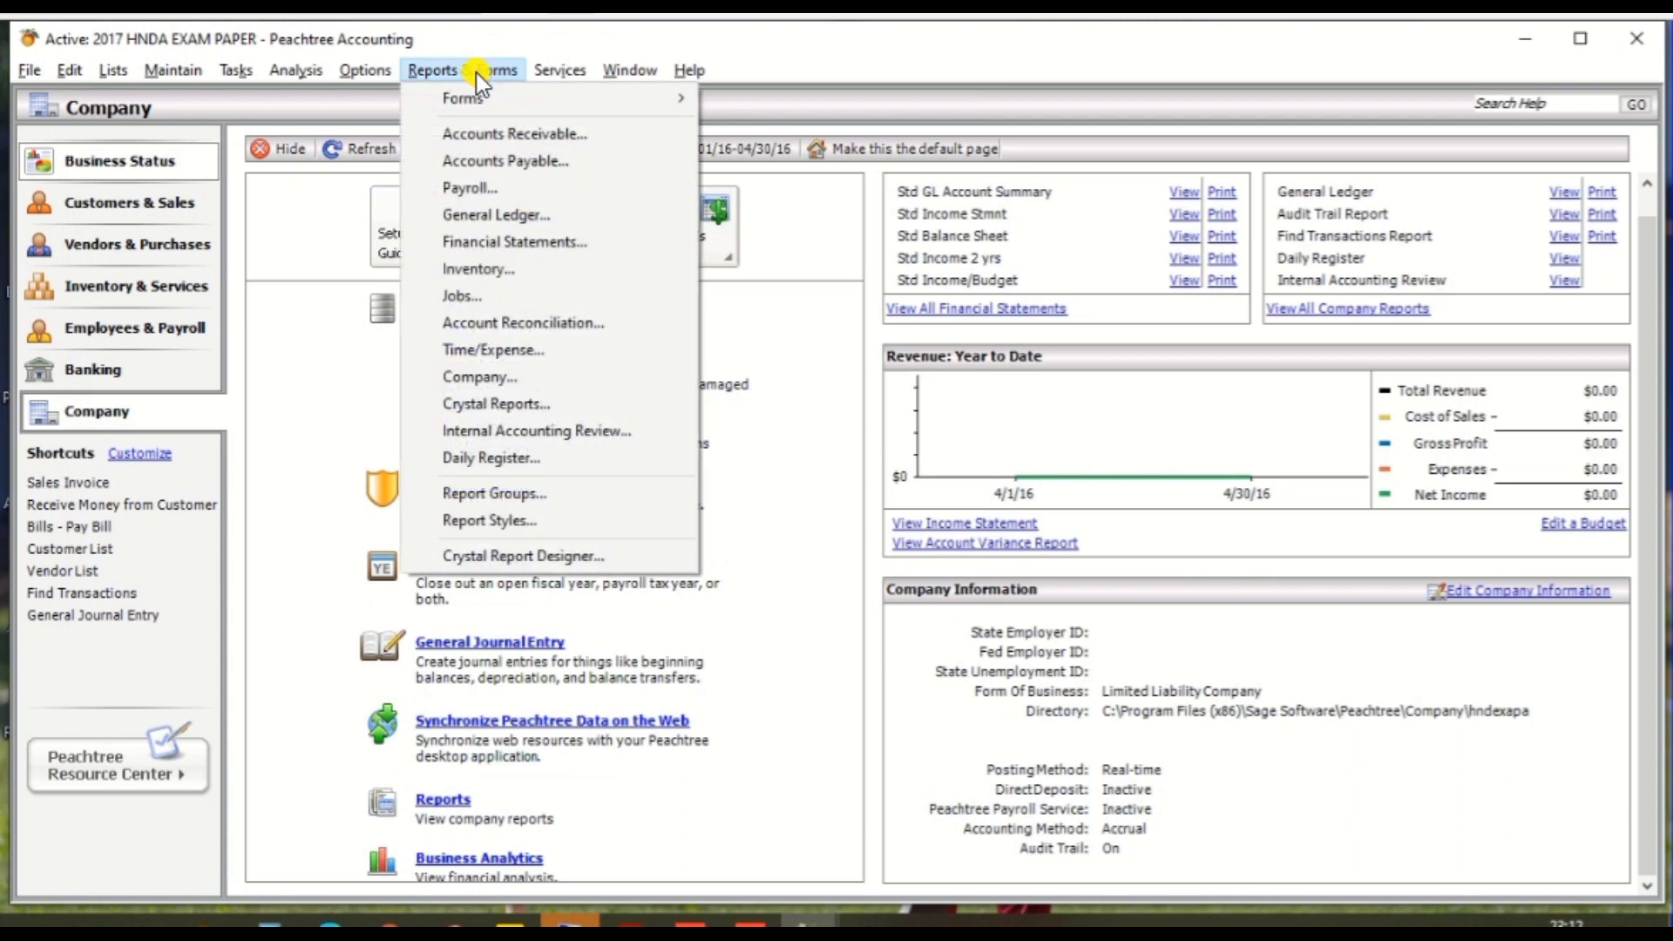
{"action": "left_click", "coordinate": [479, 135]}
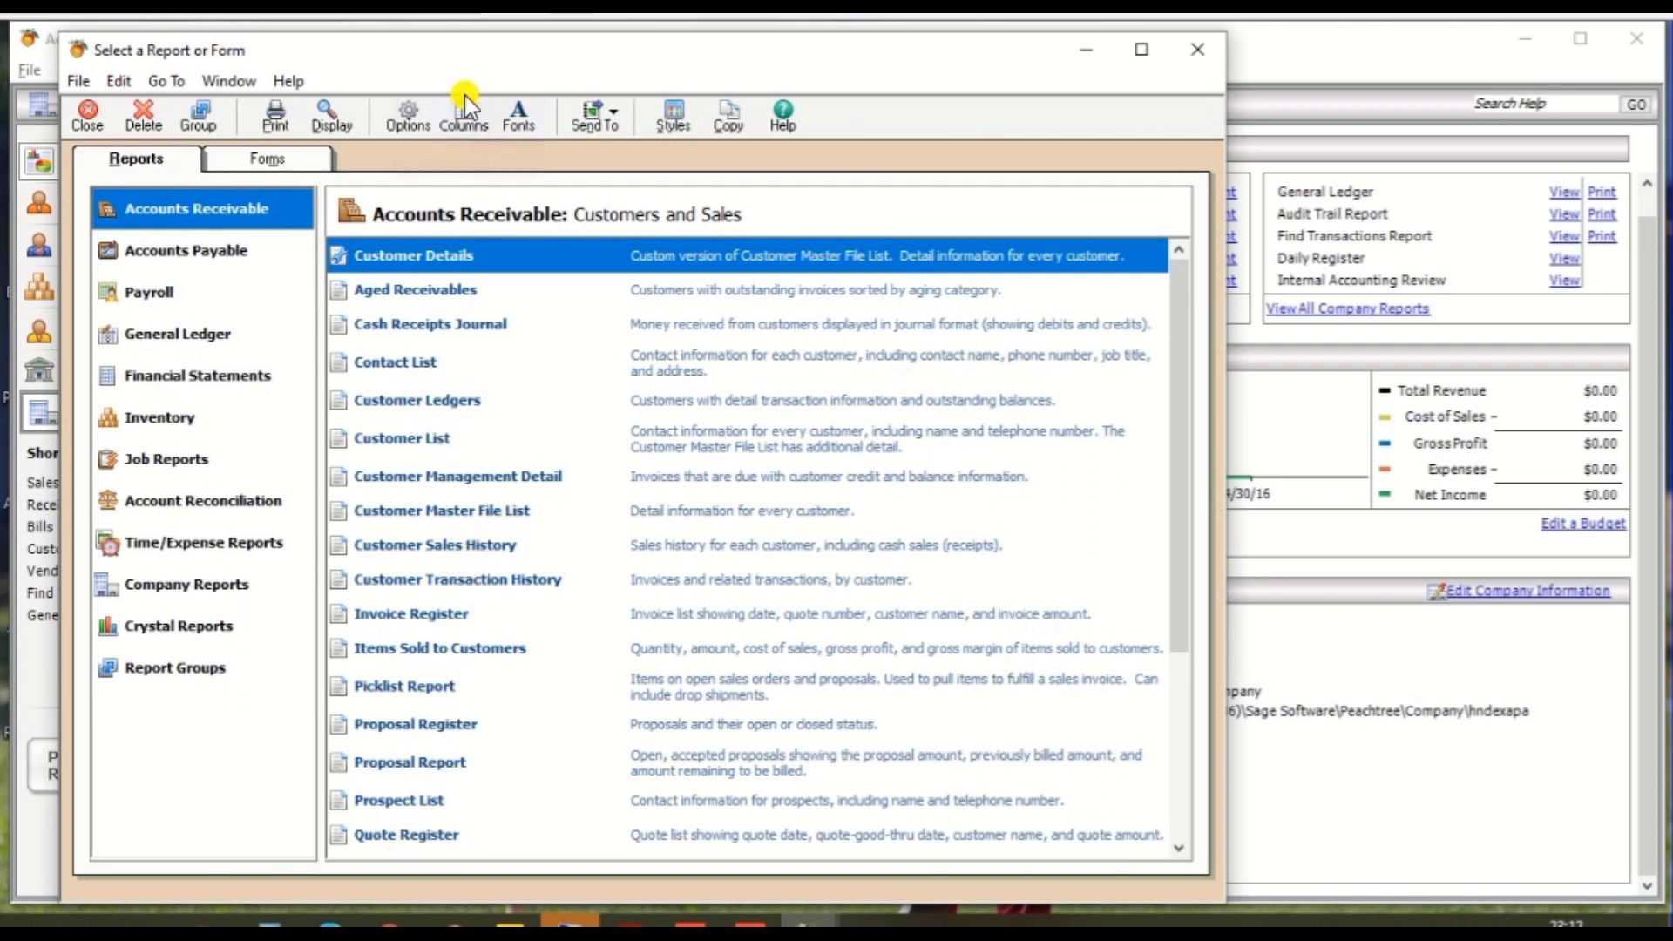
{"action": "left_click", "coordinate": [469, 403]}
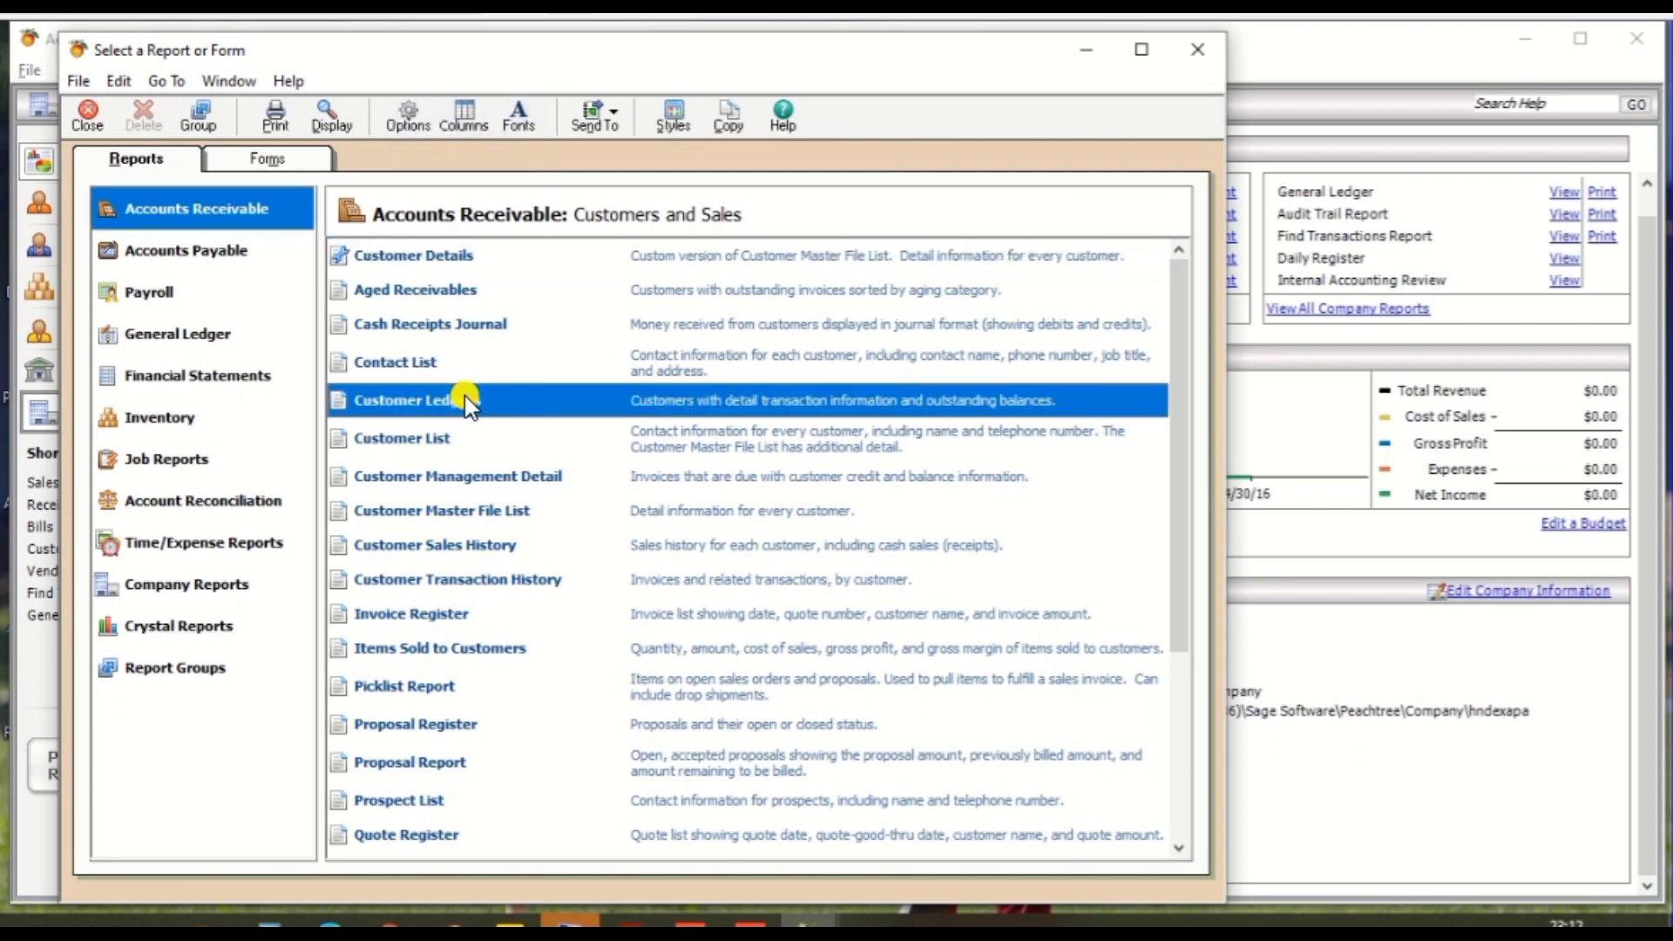
{"action": "double_click", "coordinate": [468, 403]}
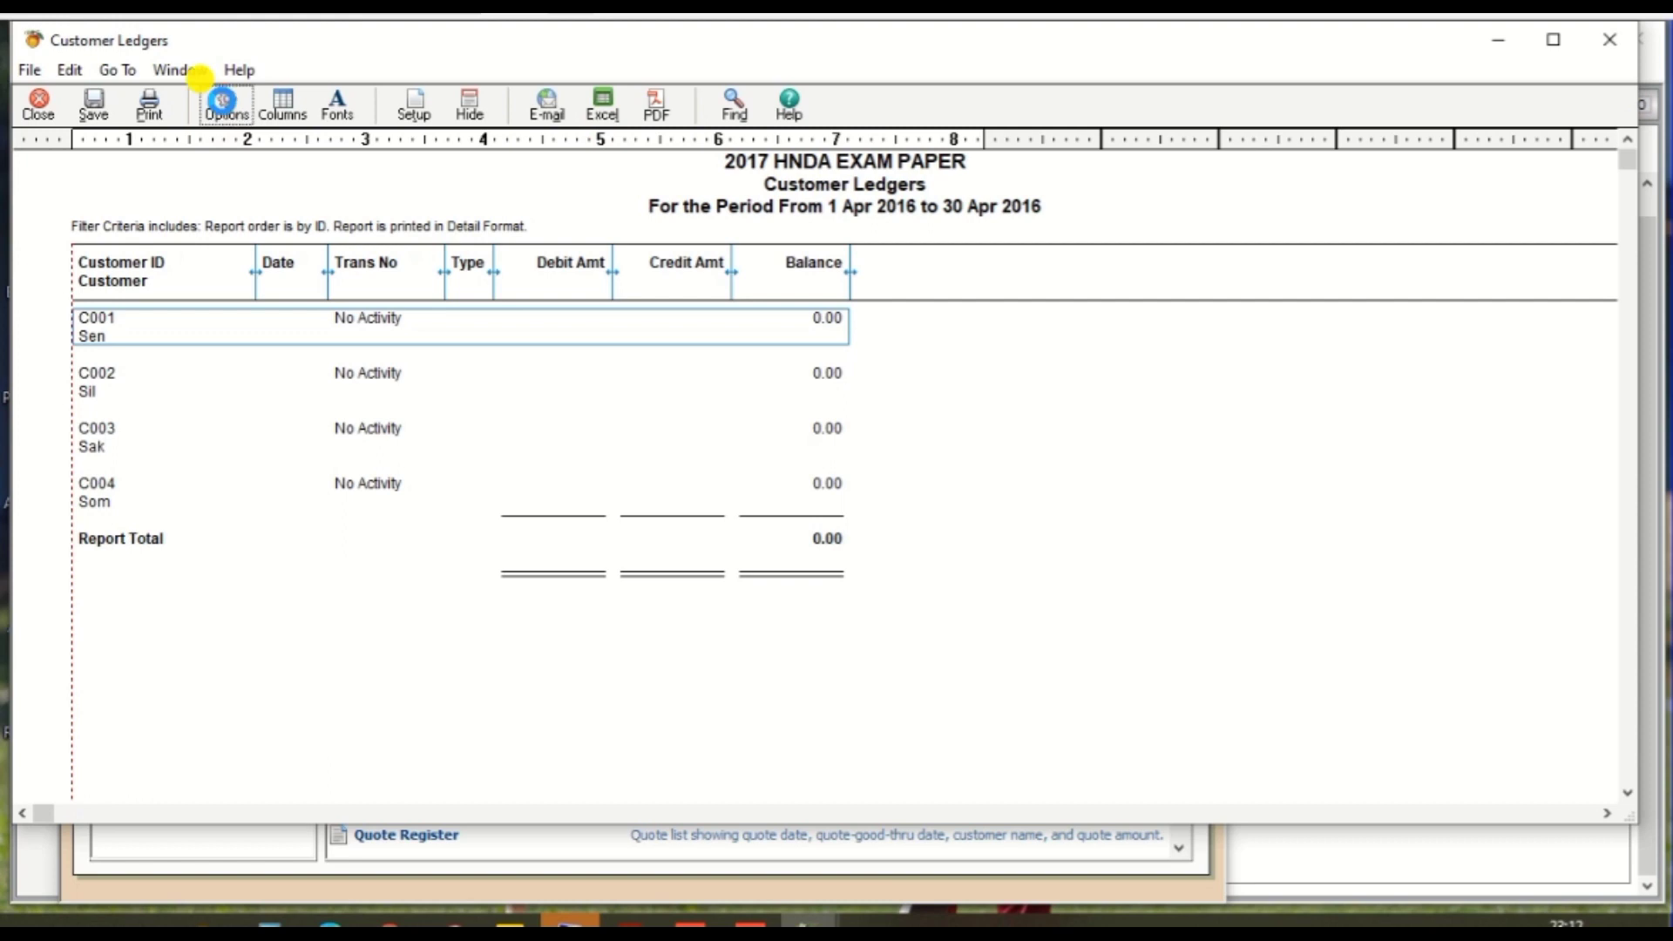
- Try to set the Customer Ledgers report to a date range from Apr 1, 2016 to Mar 31, 2017
{"action": "left_click", "coordinate": [224, 105]}
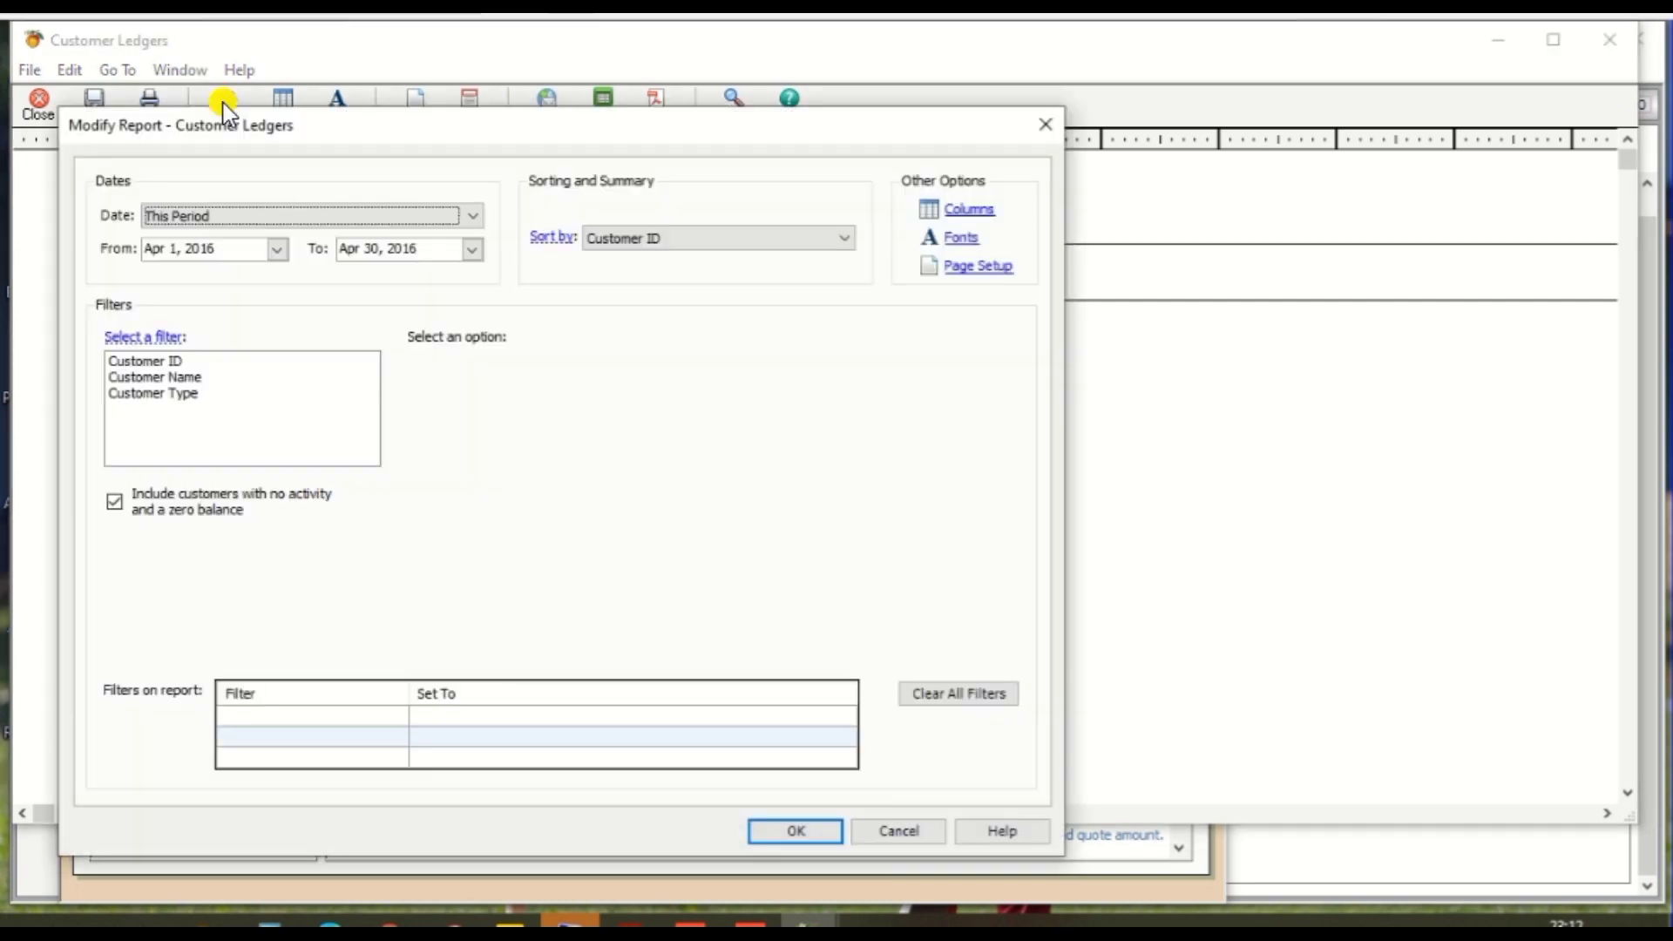
{"action": "left_click", "coordinate": [394, 215]}
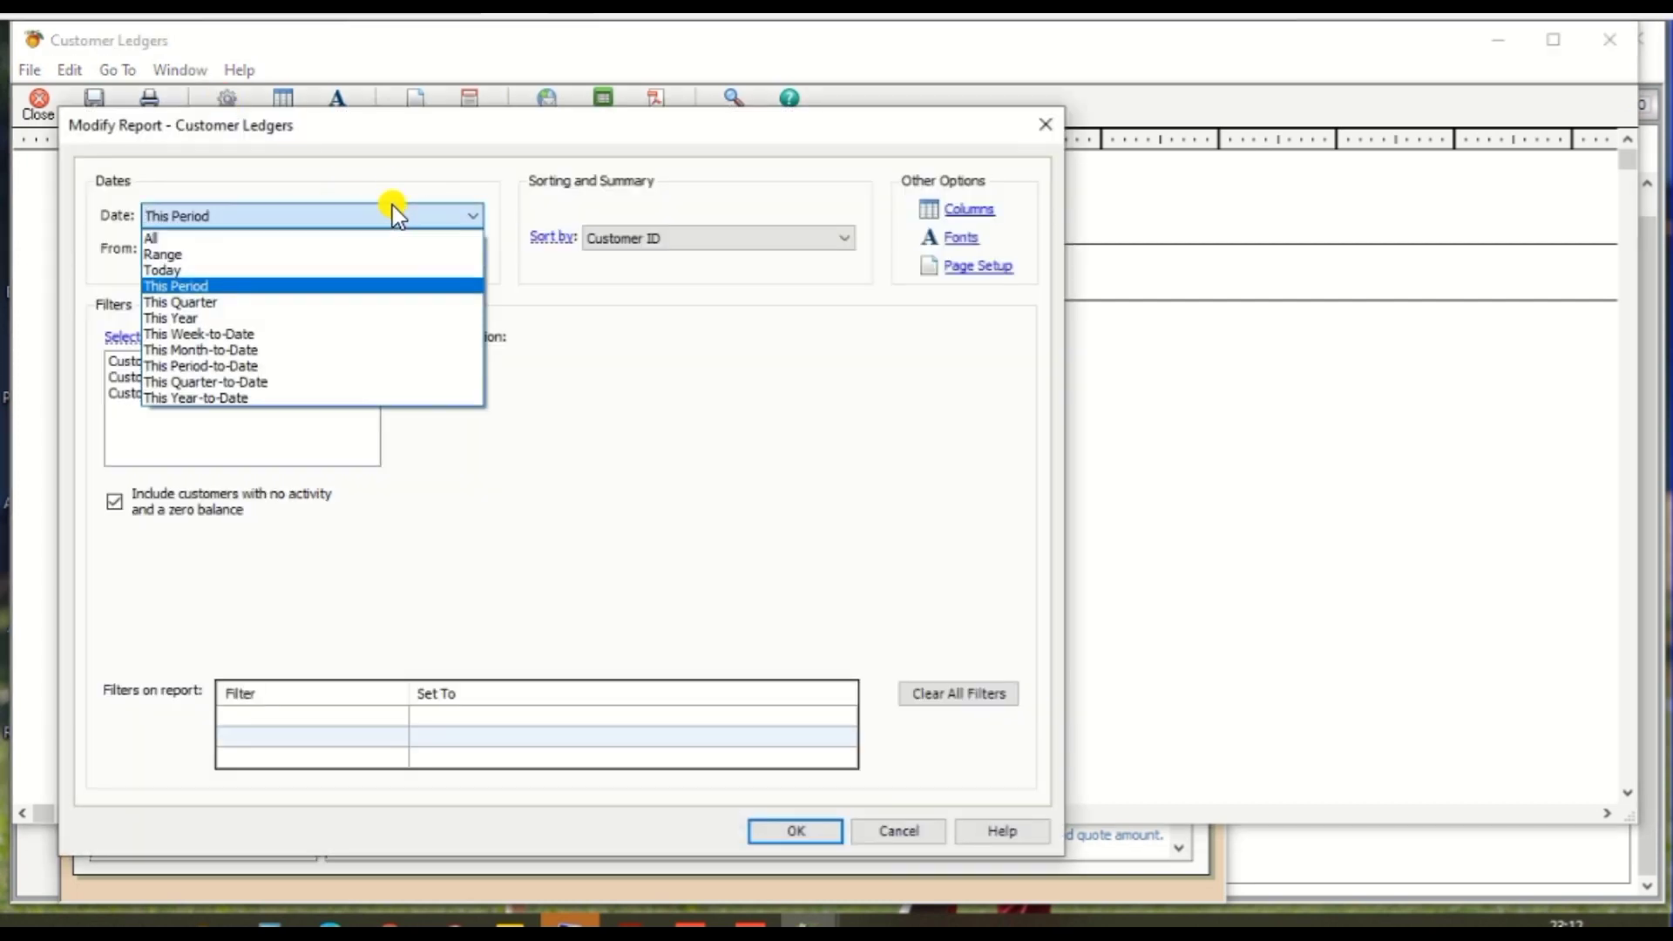
{"action": "left_click", "coordinate": [230, 254]}
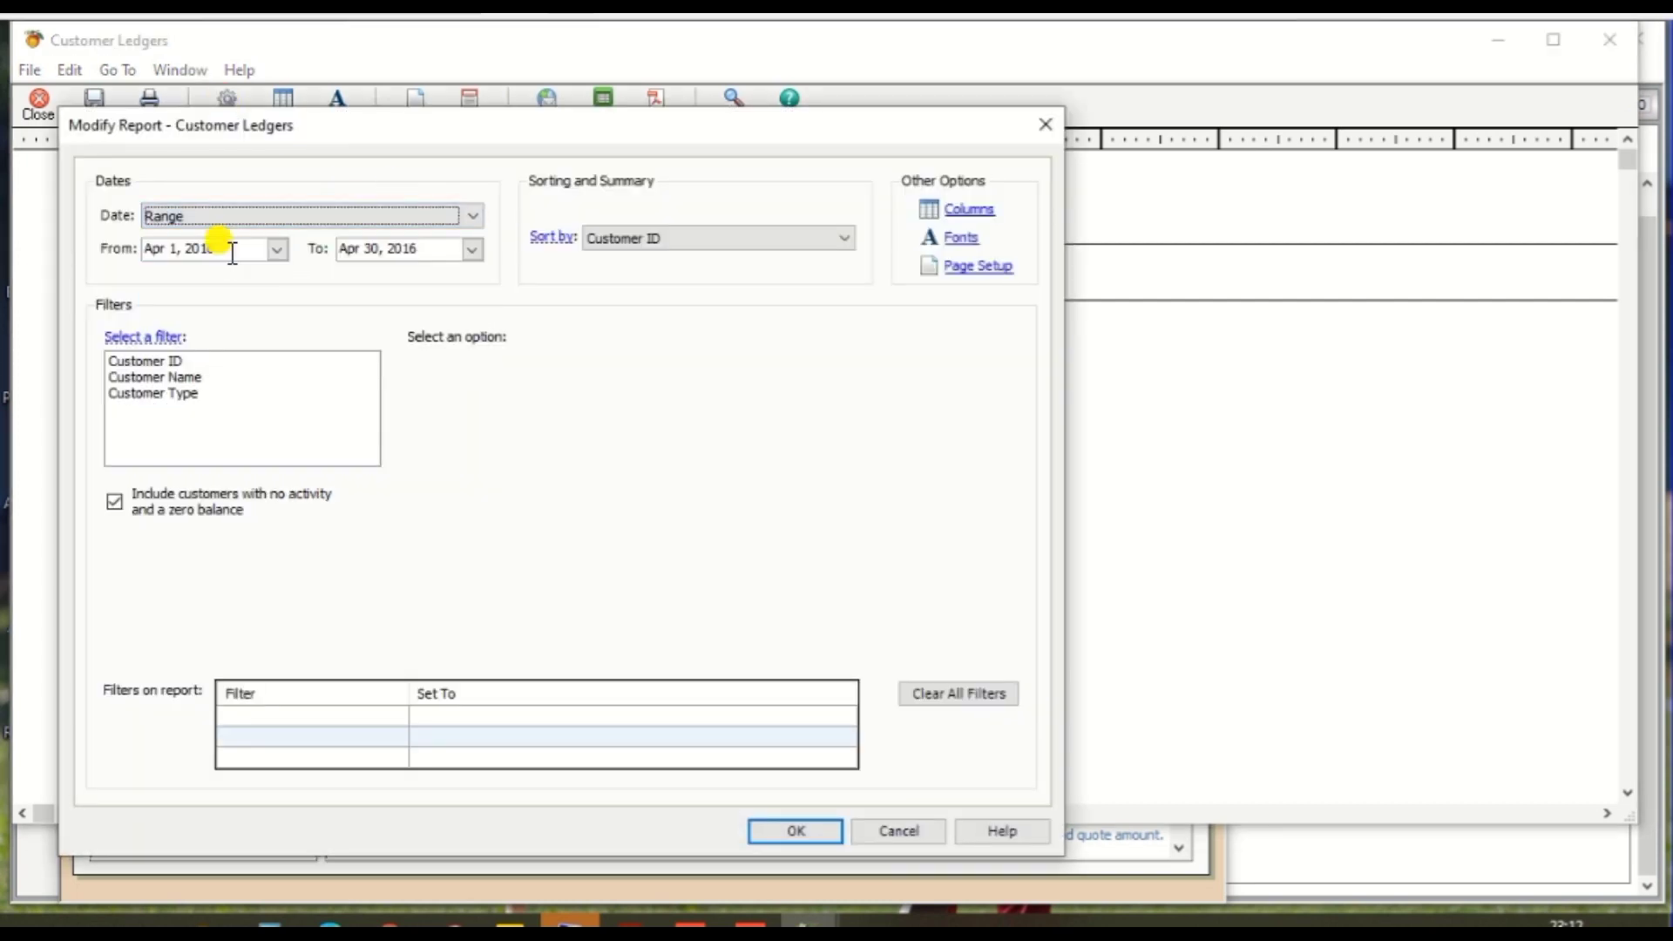
{"action": "left_click", "coordinate": [471, 249]}
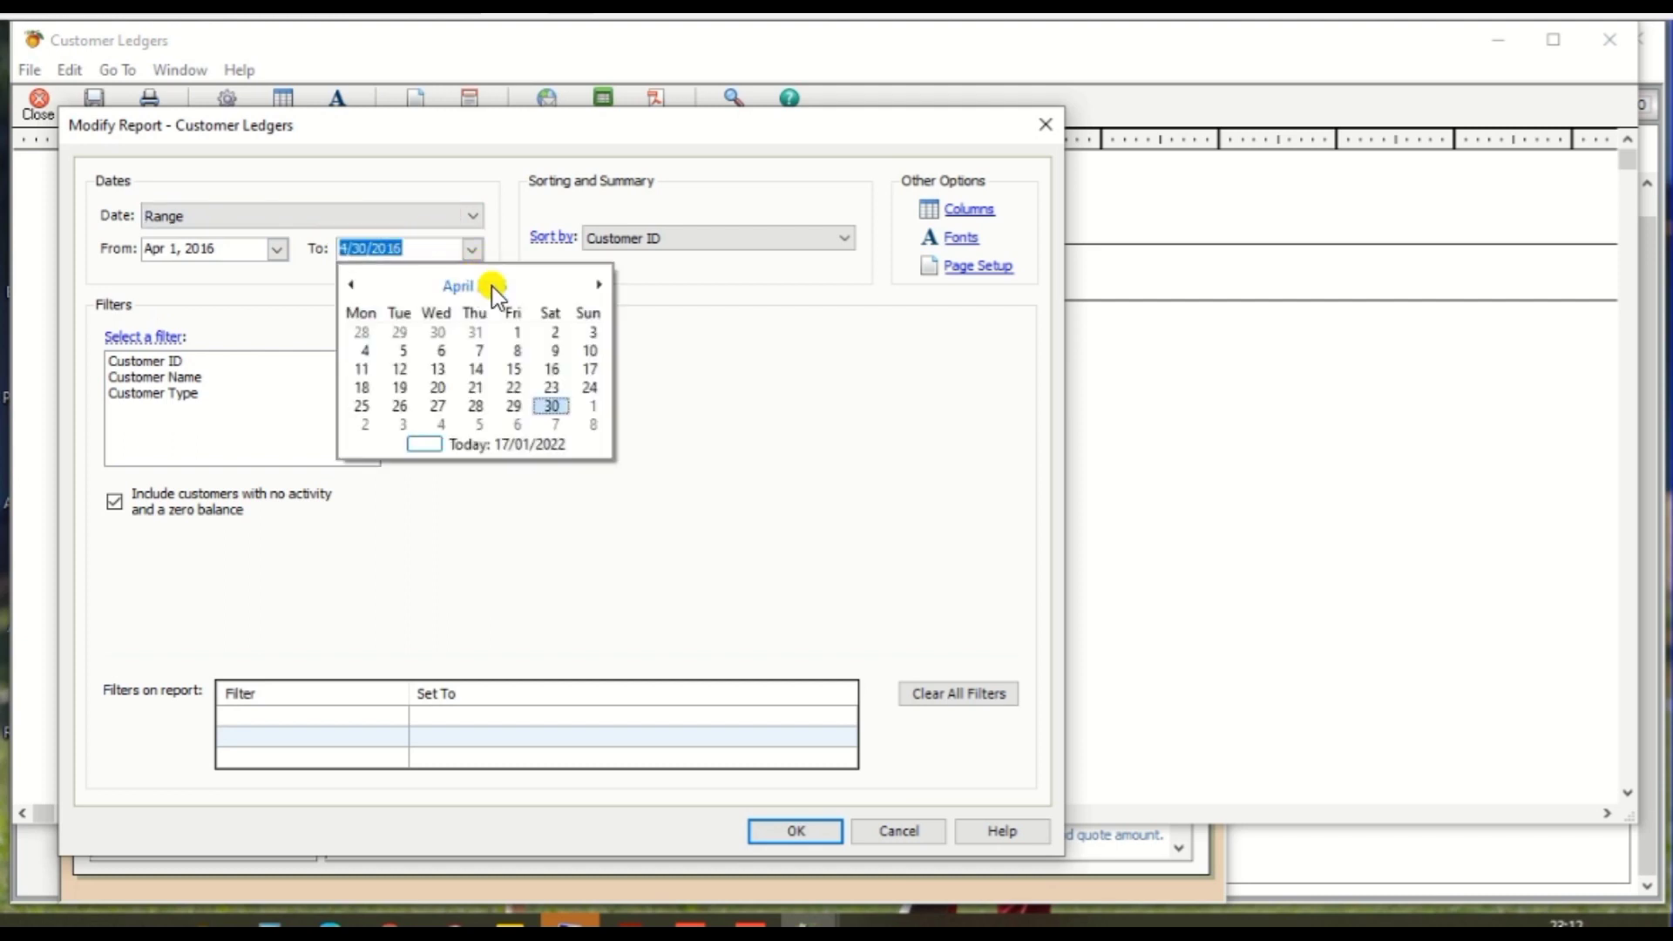
{"action": "left_click", "coordinate": [598, 284]}
{"action": "left_click", "coordinate": [598, 284]}
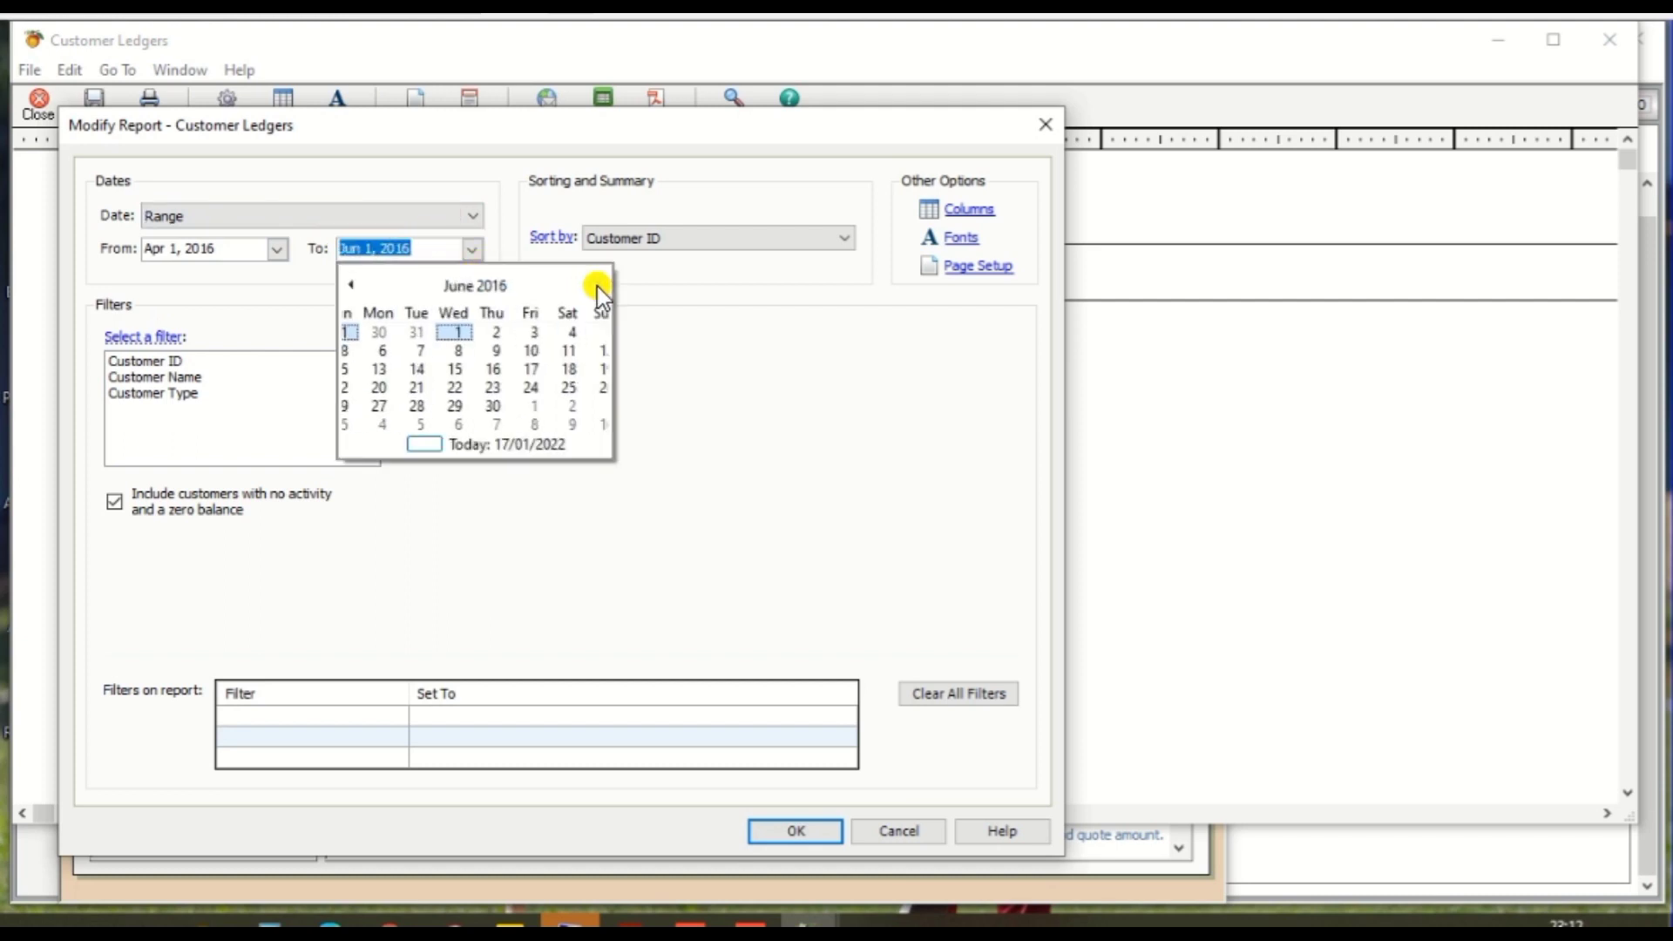
{"action": "left_click", "coordinate": [357, 290]}
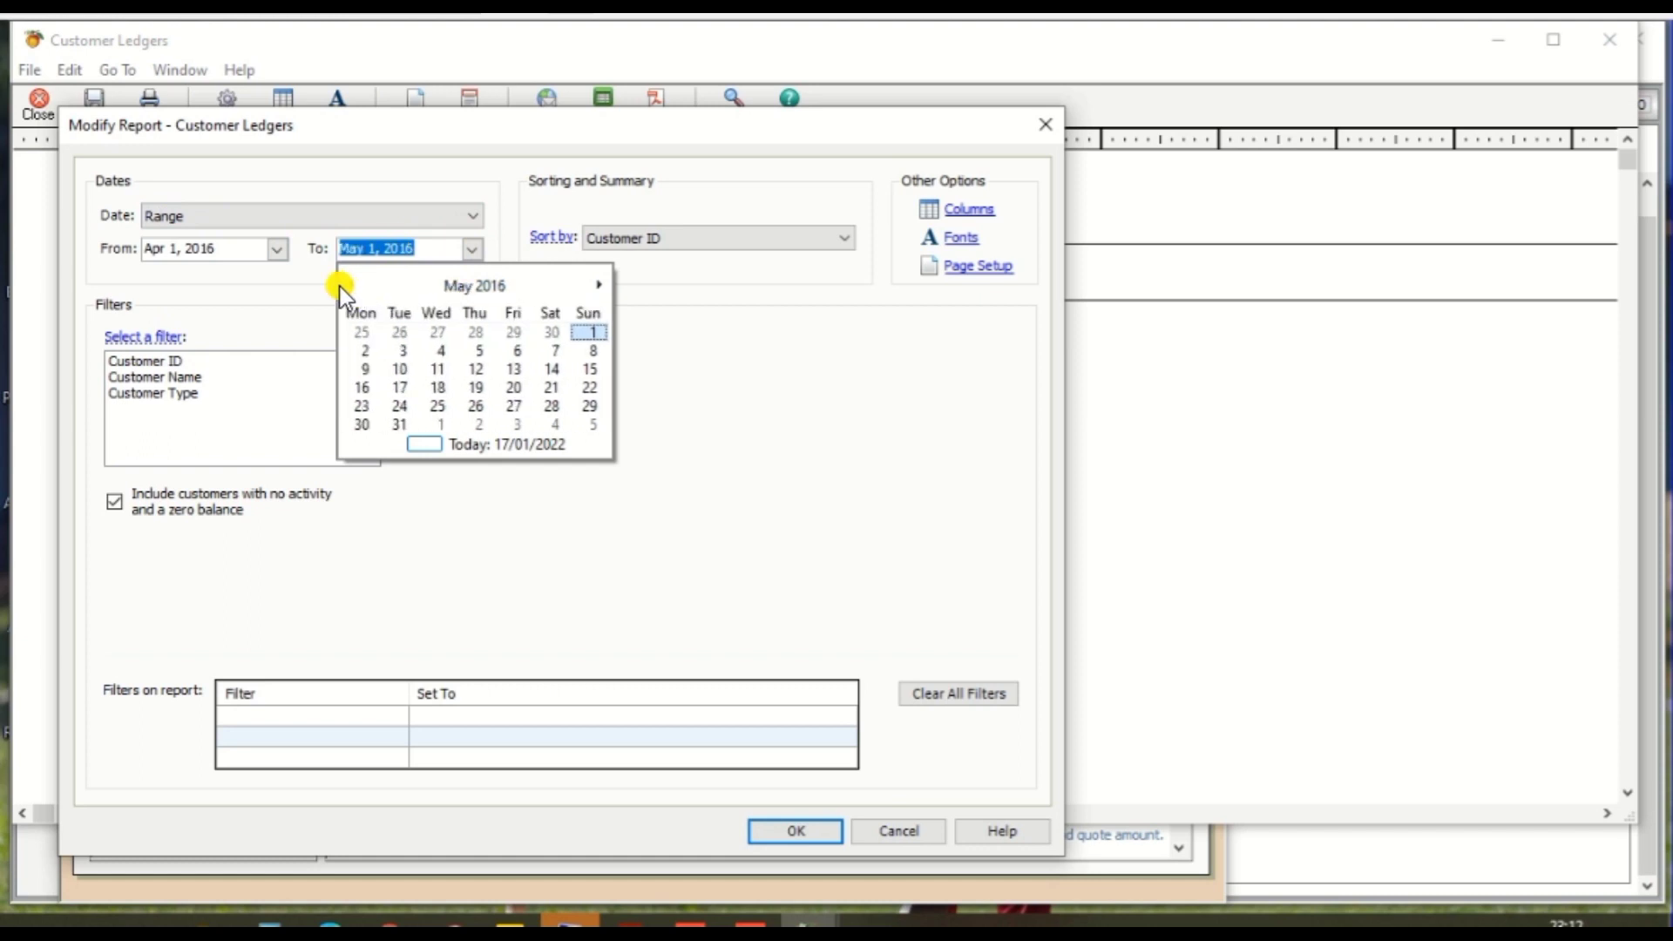
{"action": "left_click", "coordinate": [603, 286]}
{"action": "left_click", "coordinate": [603, 286]}
{"action": "left_click", "coordinate": [603, 286]}
{"action": "left_click", "coordinate": [602, 286]}
{"action": "left_click", "coordinate": [603, 286]}
{"action": "left_click", "coordinate": [603, 286]}
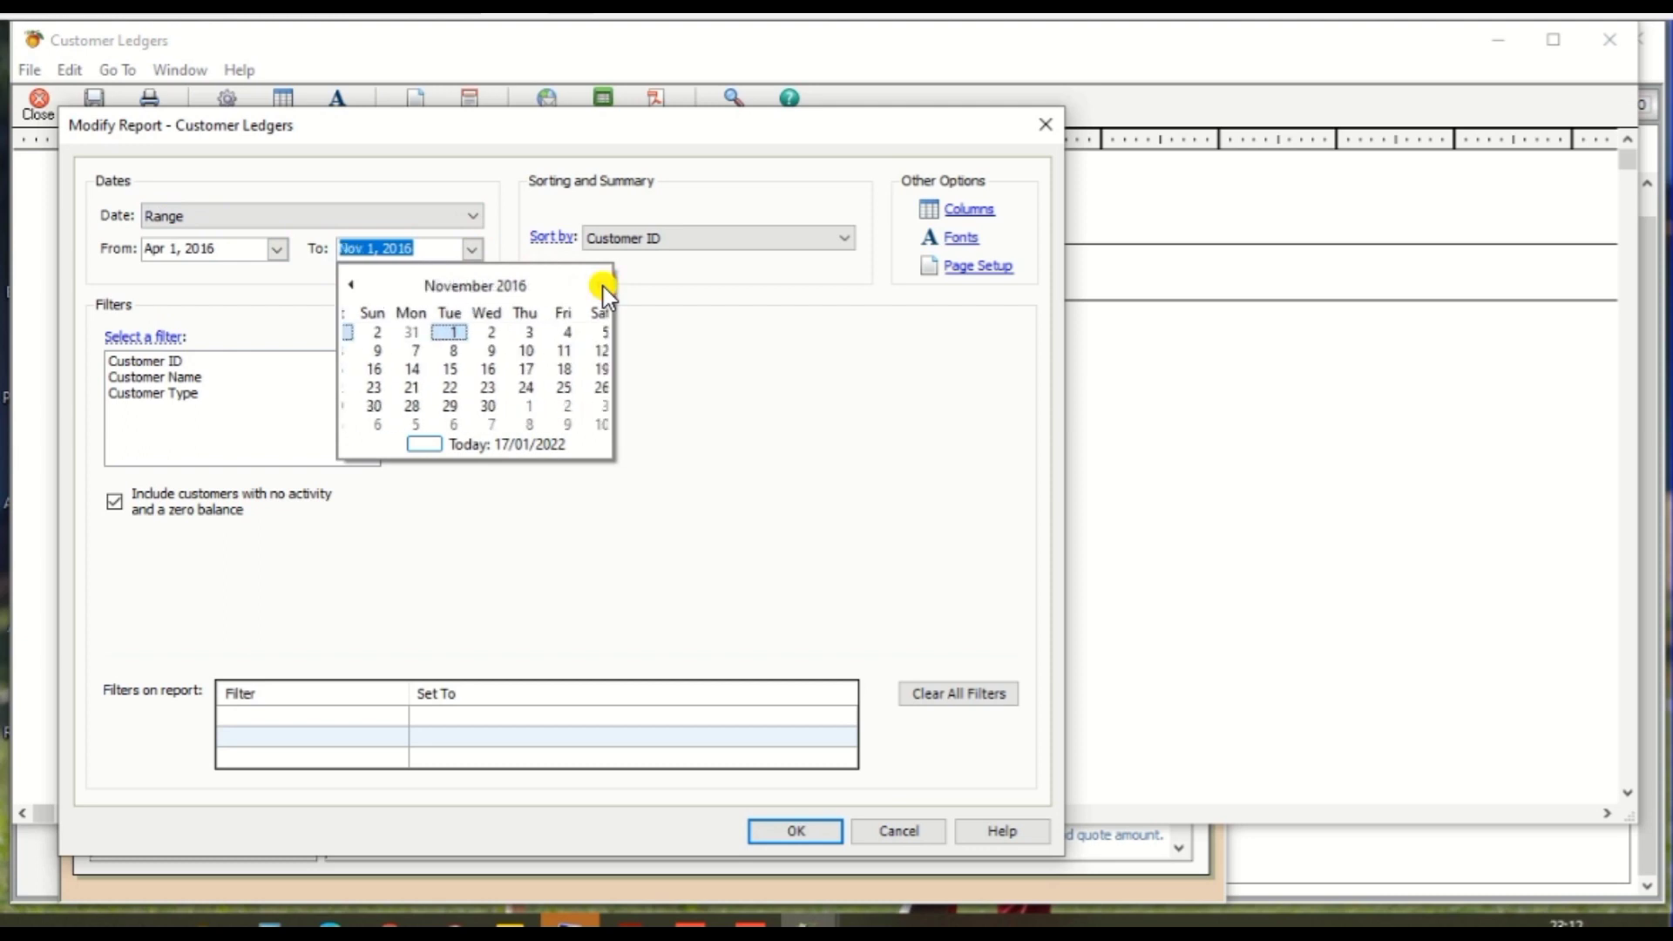
{"action": "left_click", "coordinate": [603, 286]}
{"action": "left_click", "coordinate": [603, 286]}
{"action": "left_click", "coordinate": [603, 286]}
{"action": "left_click", "coordinate": [603, 286]}
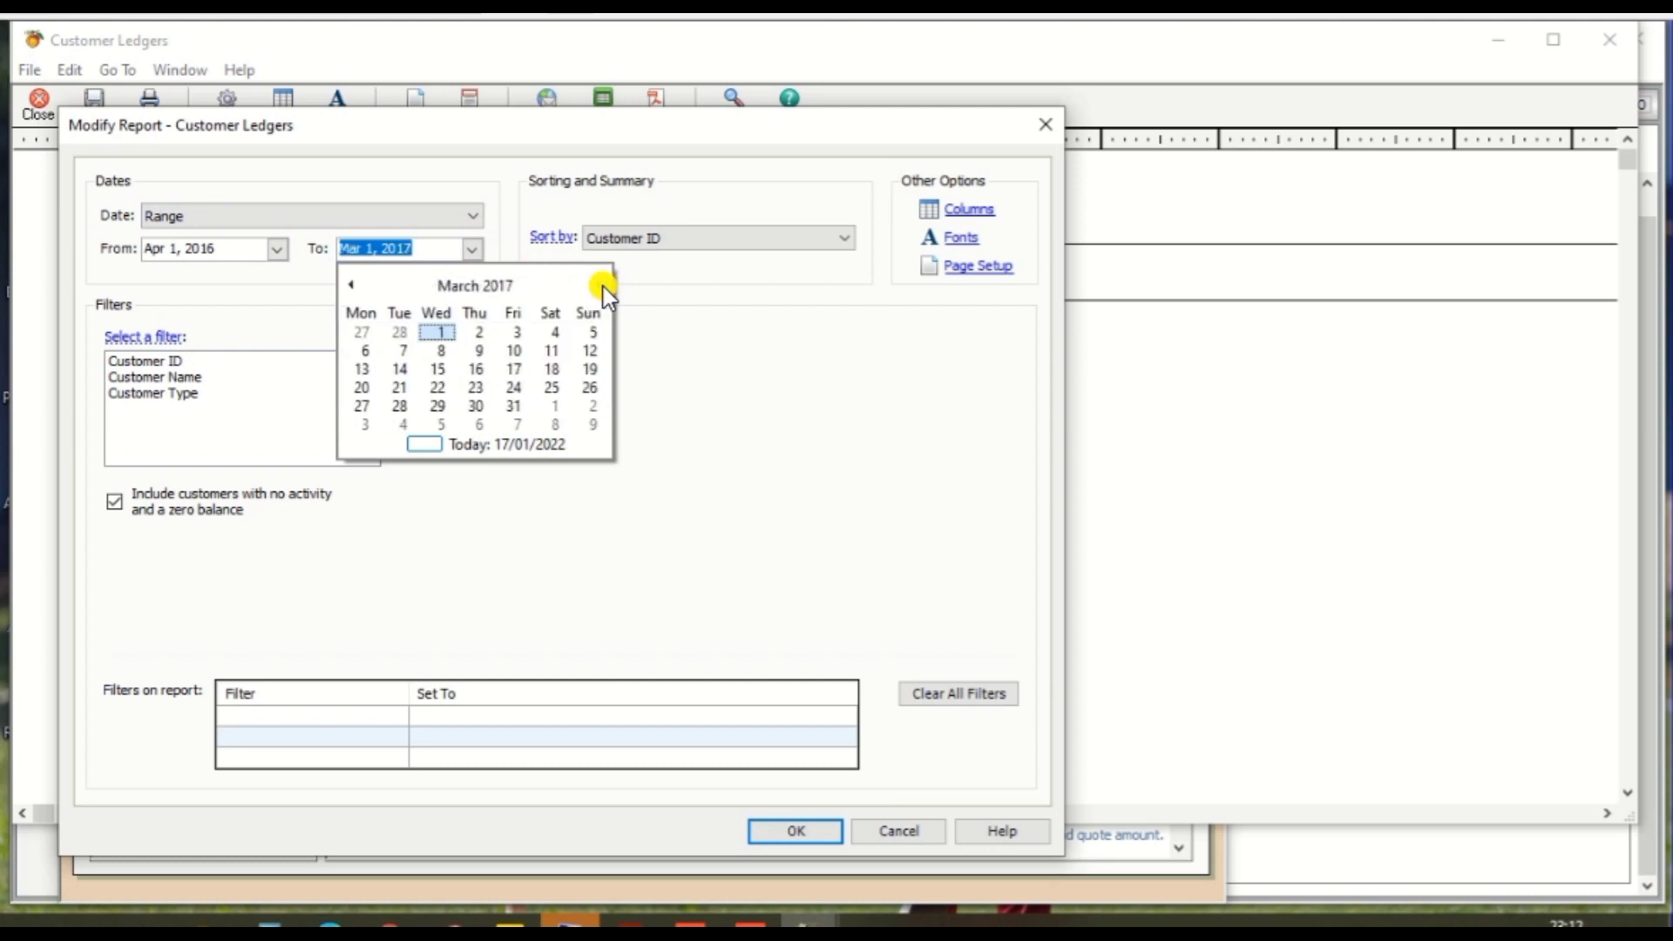
{"action": "left_click", "coordinate": [514, 405]}
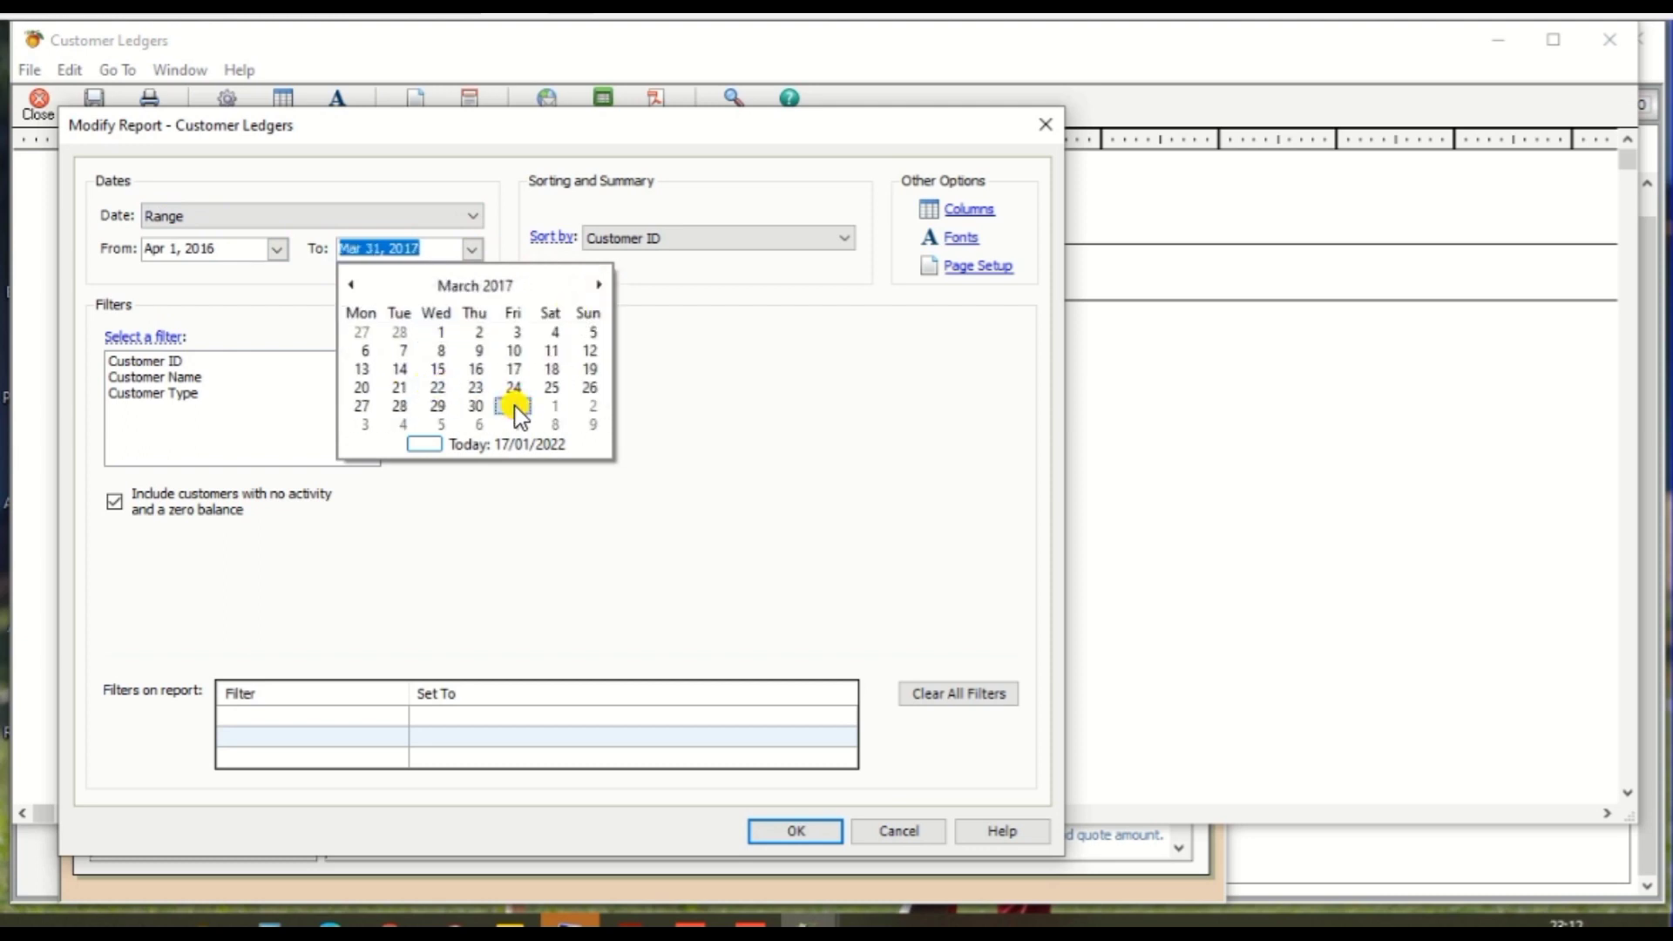
{"action": "left_click", "coordinate": [776, 829]}
{"action": "left_click", "coordinate": [776, 828]}
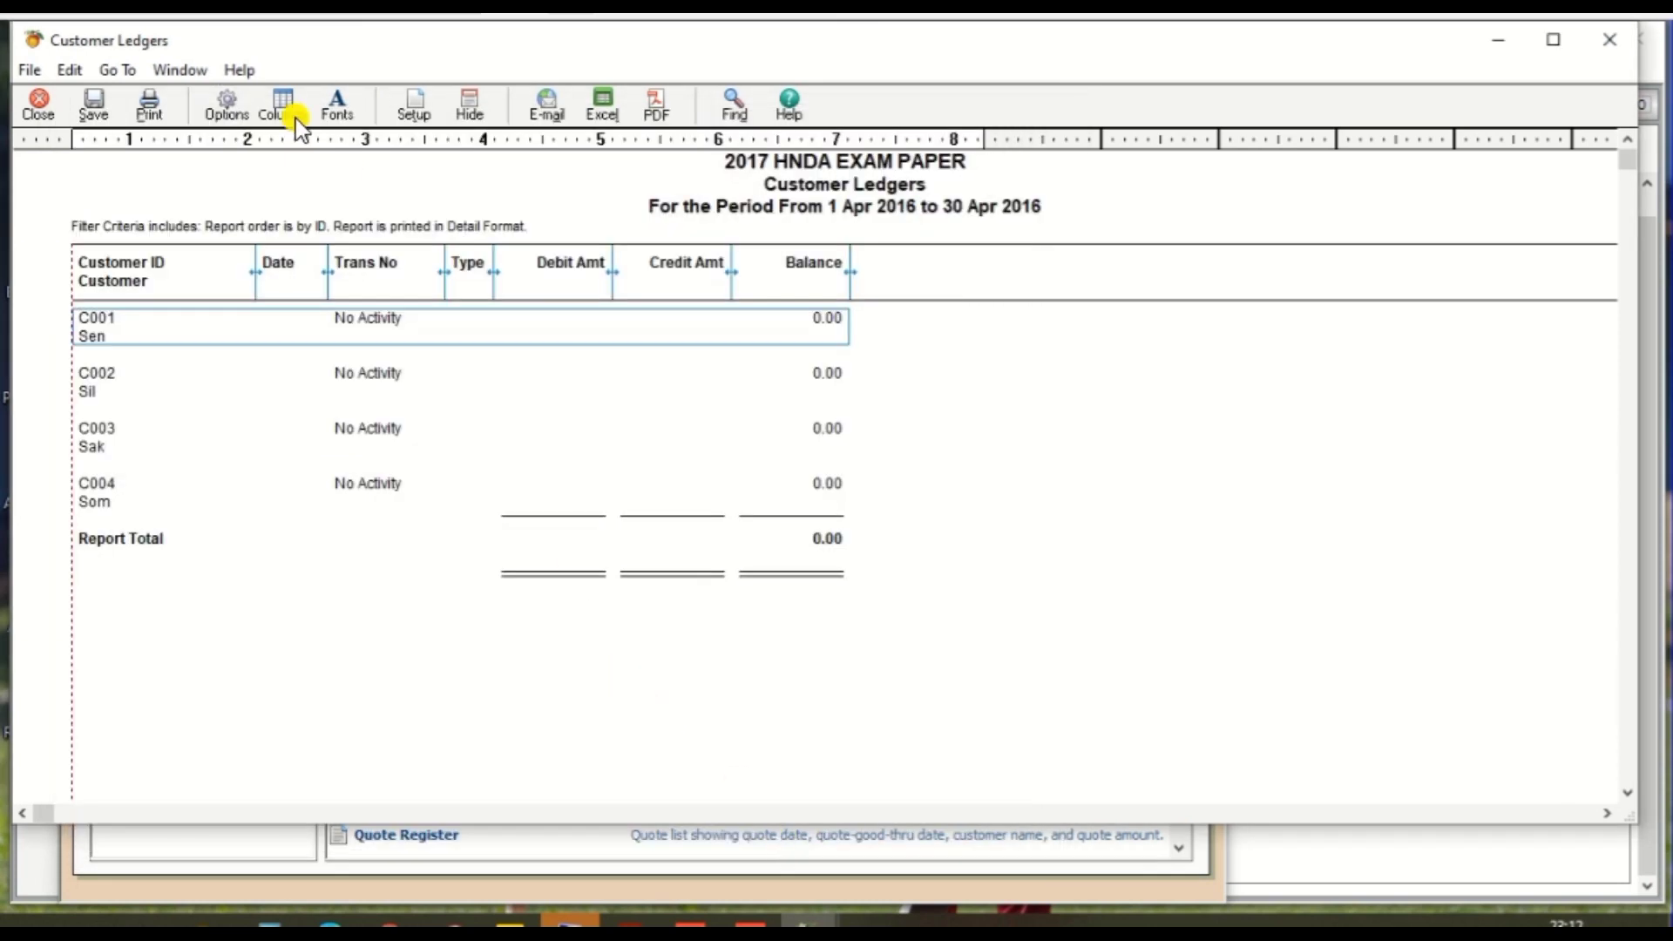
- Open the Customer Ledgers report options and set the date option to Range
{"action": "left_click", "coordinate": [214, 93]}
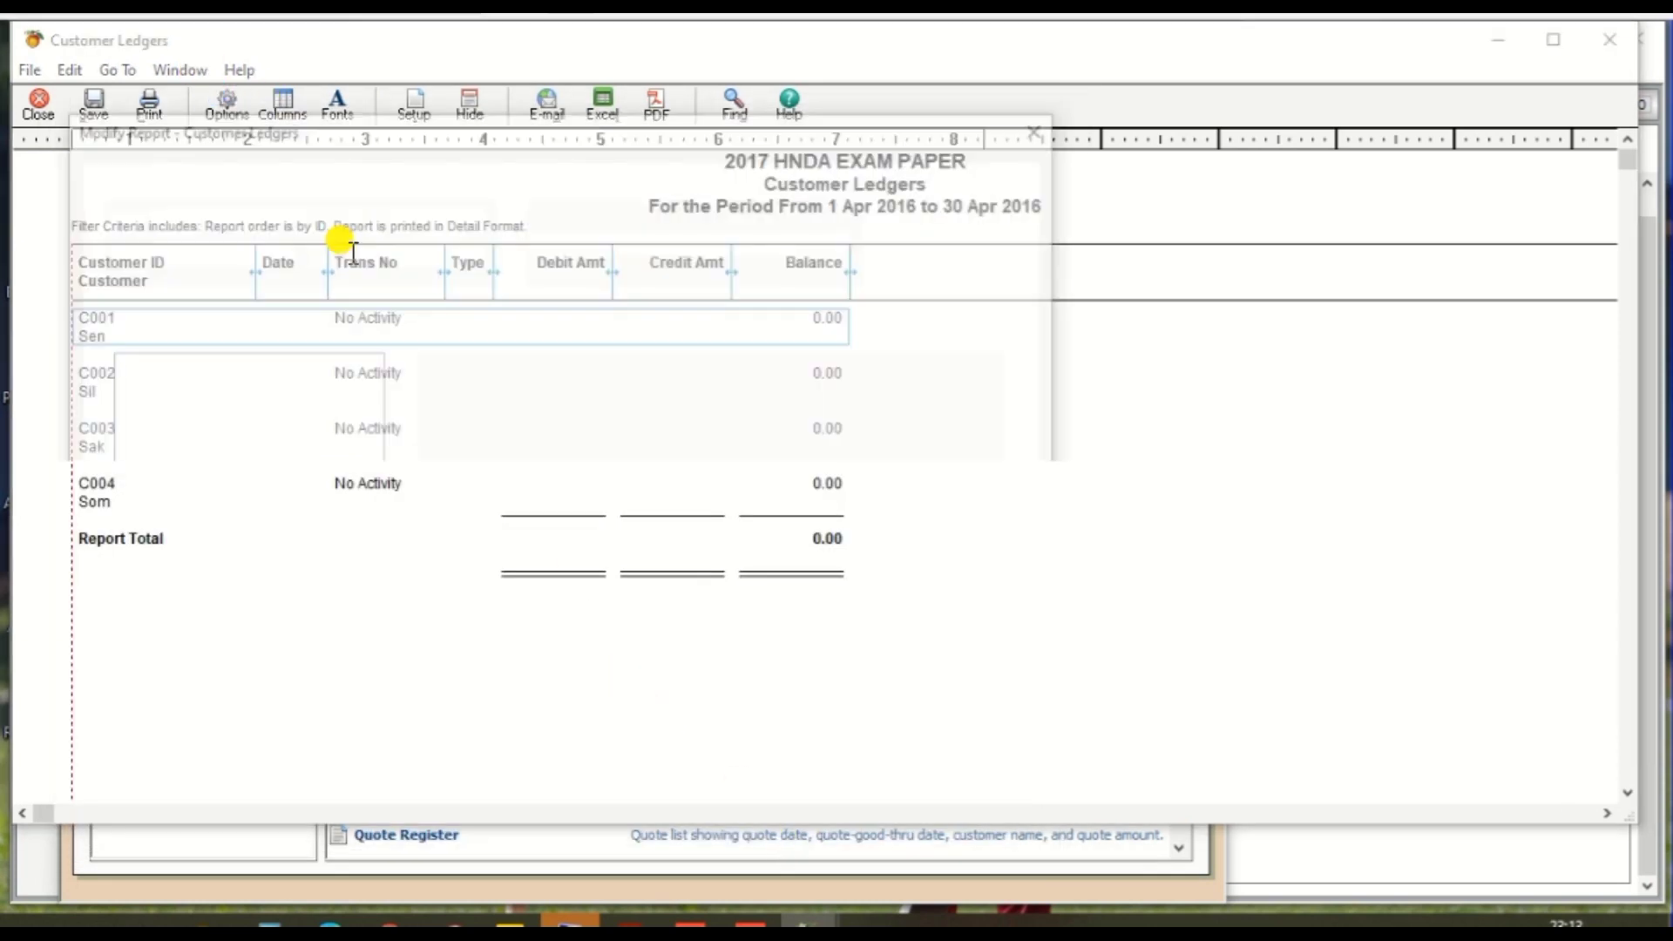
{"action": "left_click", "coordinate": [280, 220]}
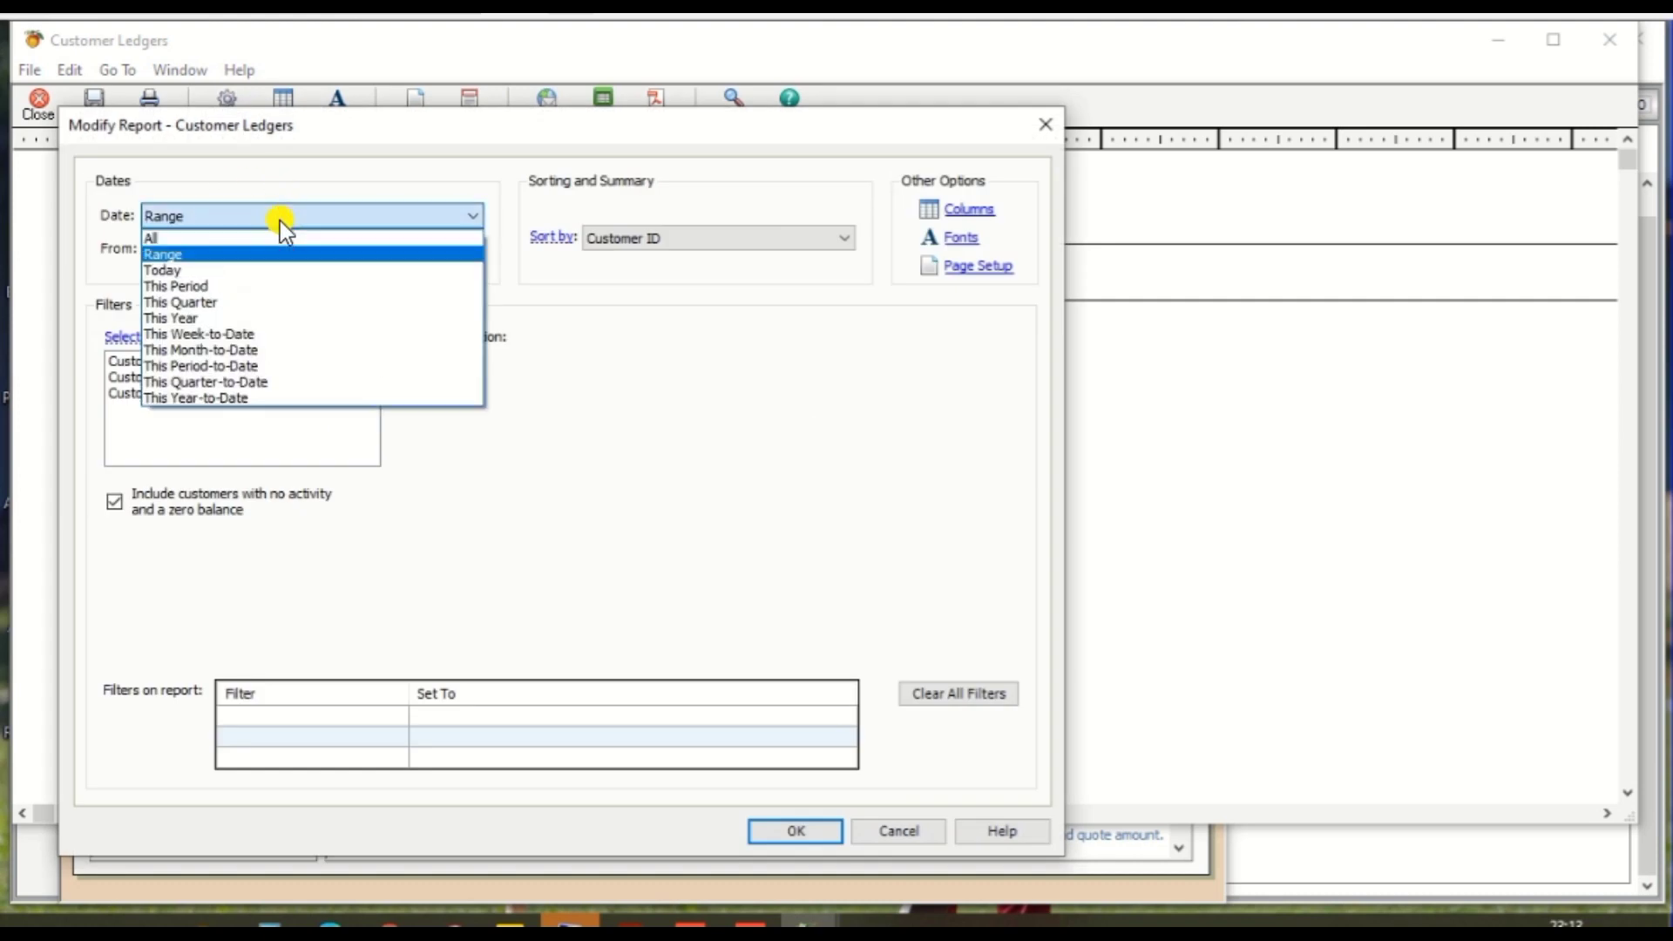
{"action": "left_click", "coordinate": [275, 318]}
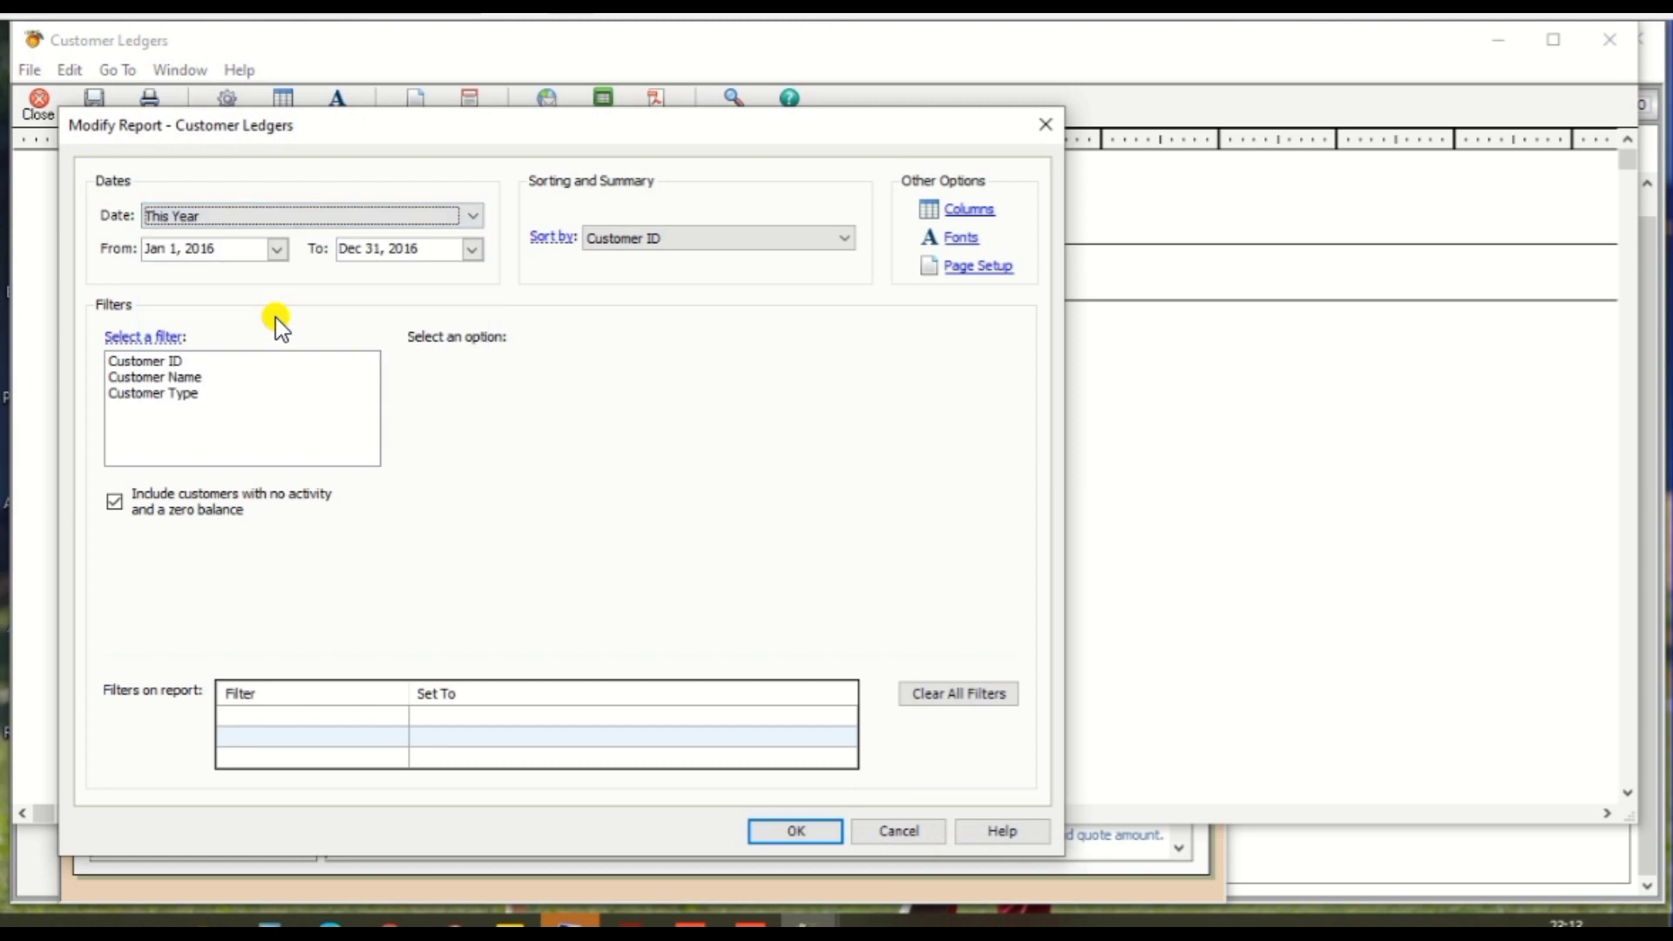
{"action": "left_click", "coordinate": [332, 216]}
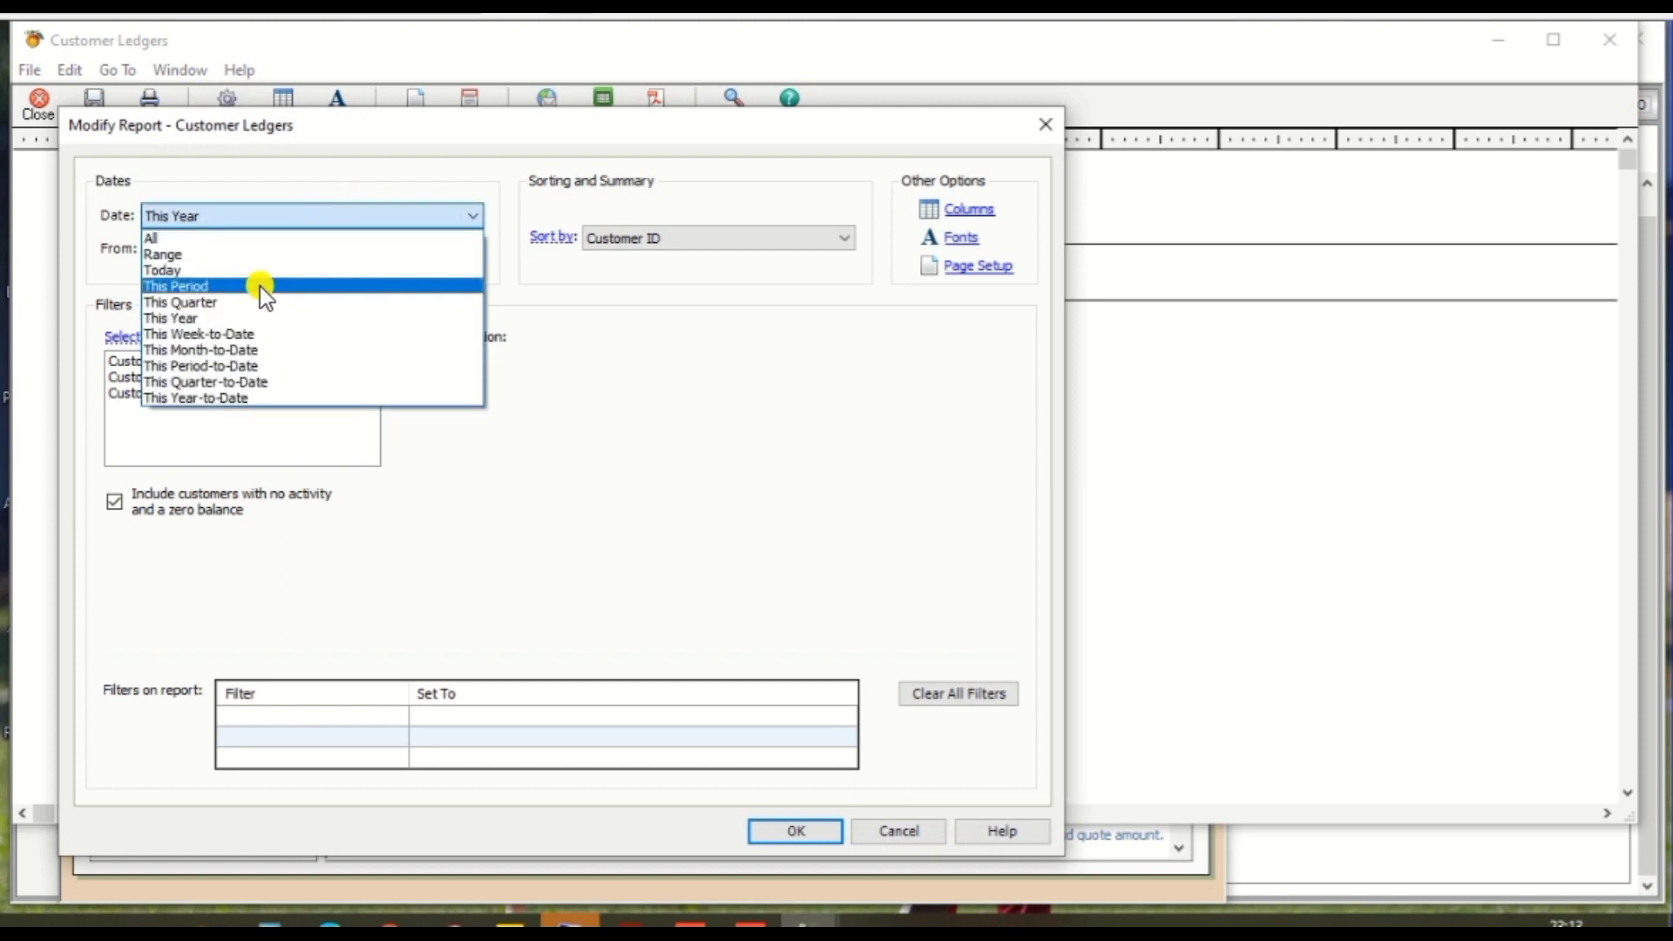
{"action": "left_click", "coordinate": [285, 256]}
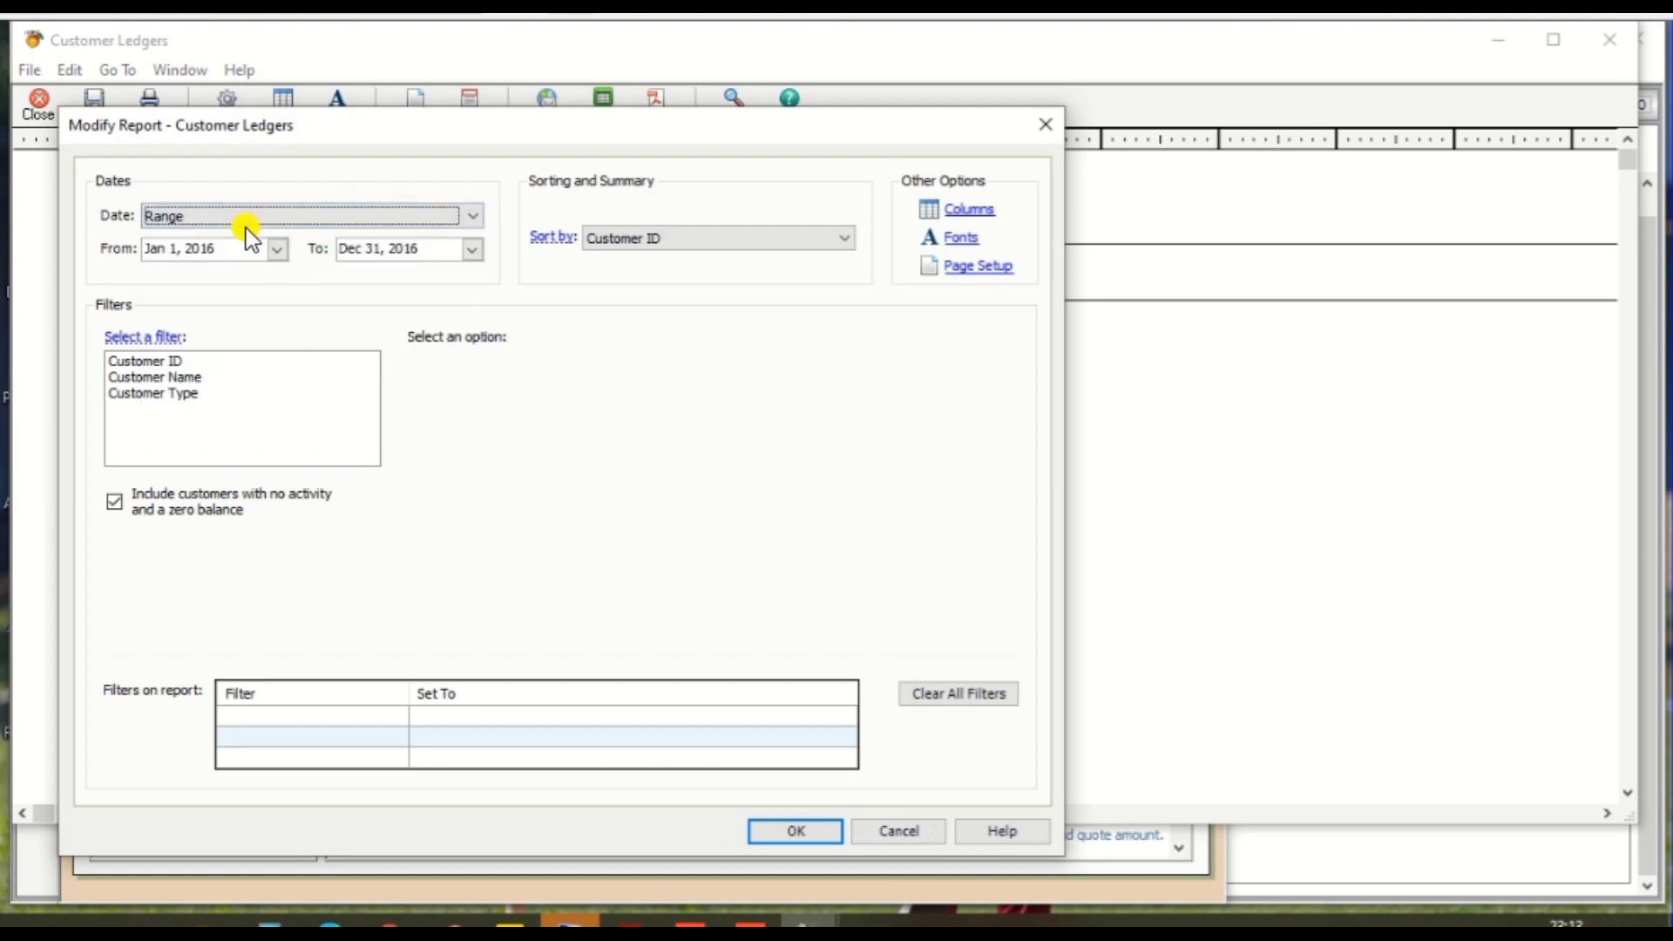
- Try to set the start date of the Customer Ledgers range to Jan 4, 2016
{"action": "left_click", "coordinate": [235, 245]}
{"action": "double_click", "coordinate": [235, 245]}
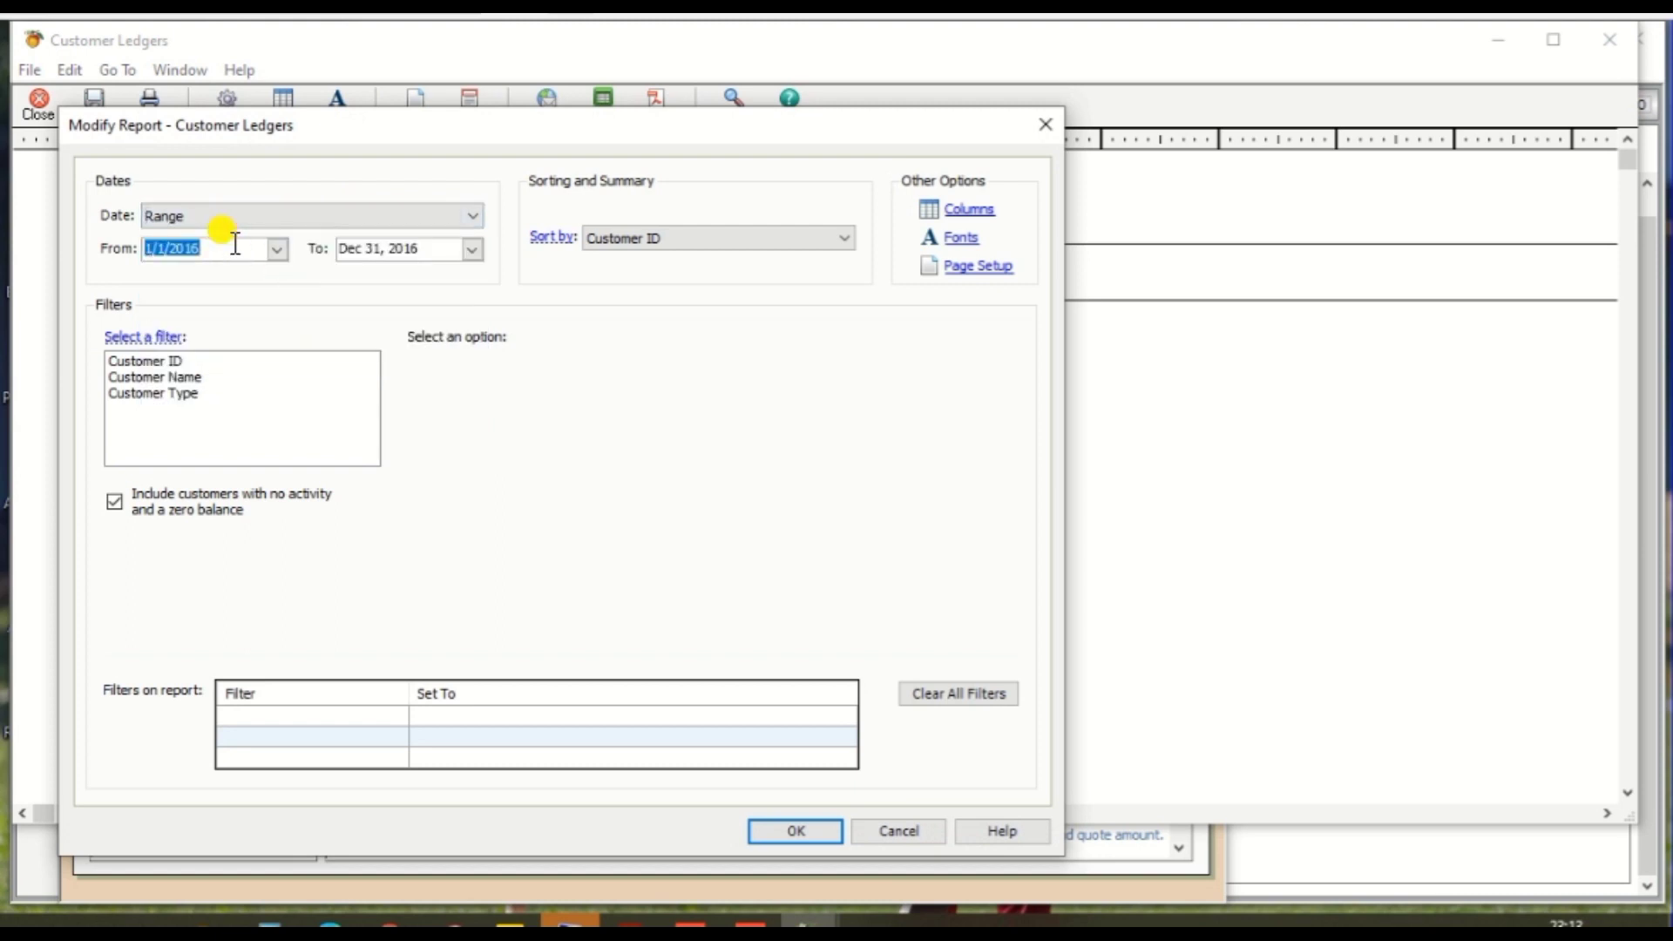
{"action": "type", "text": "0104201"}
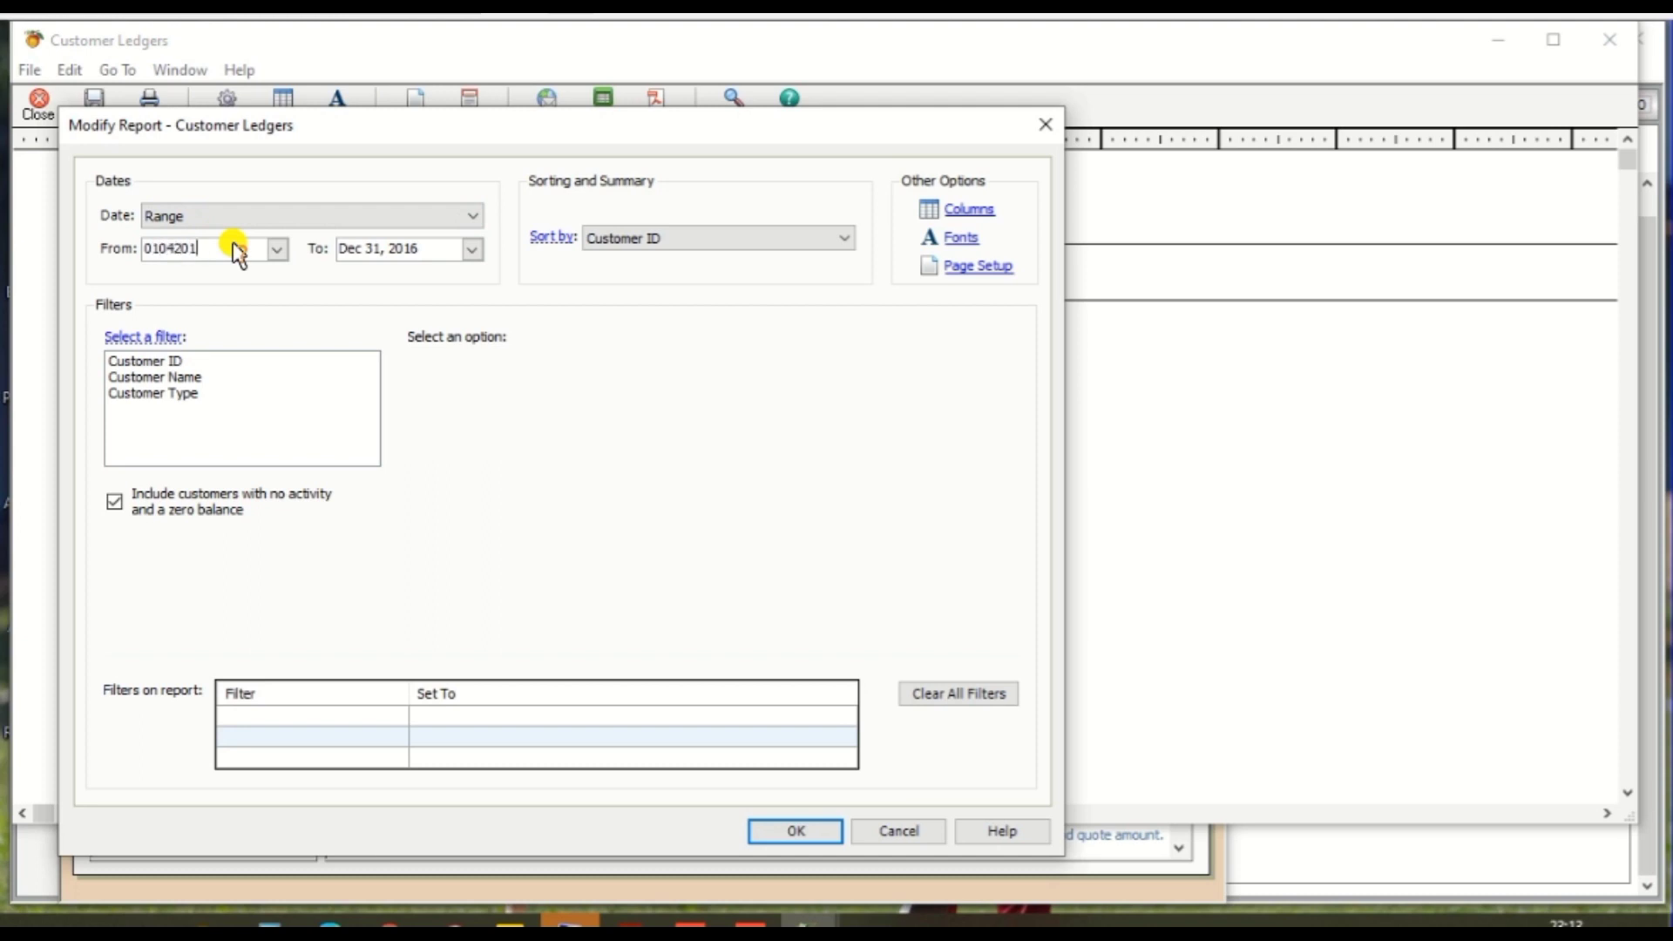
{"action": "type", "text": "6"}
{"action": "key", "text": "Tab"}
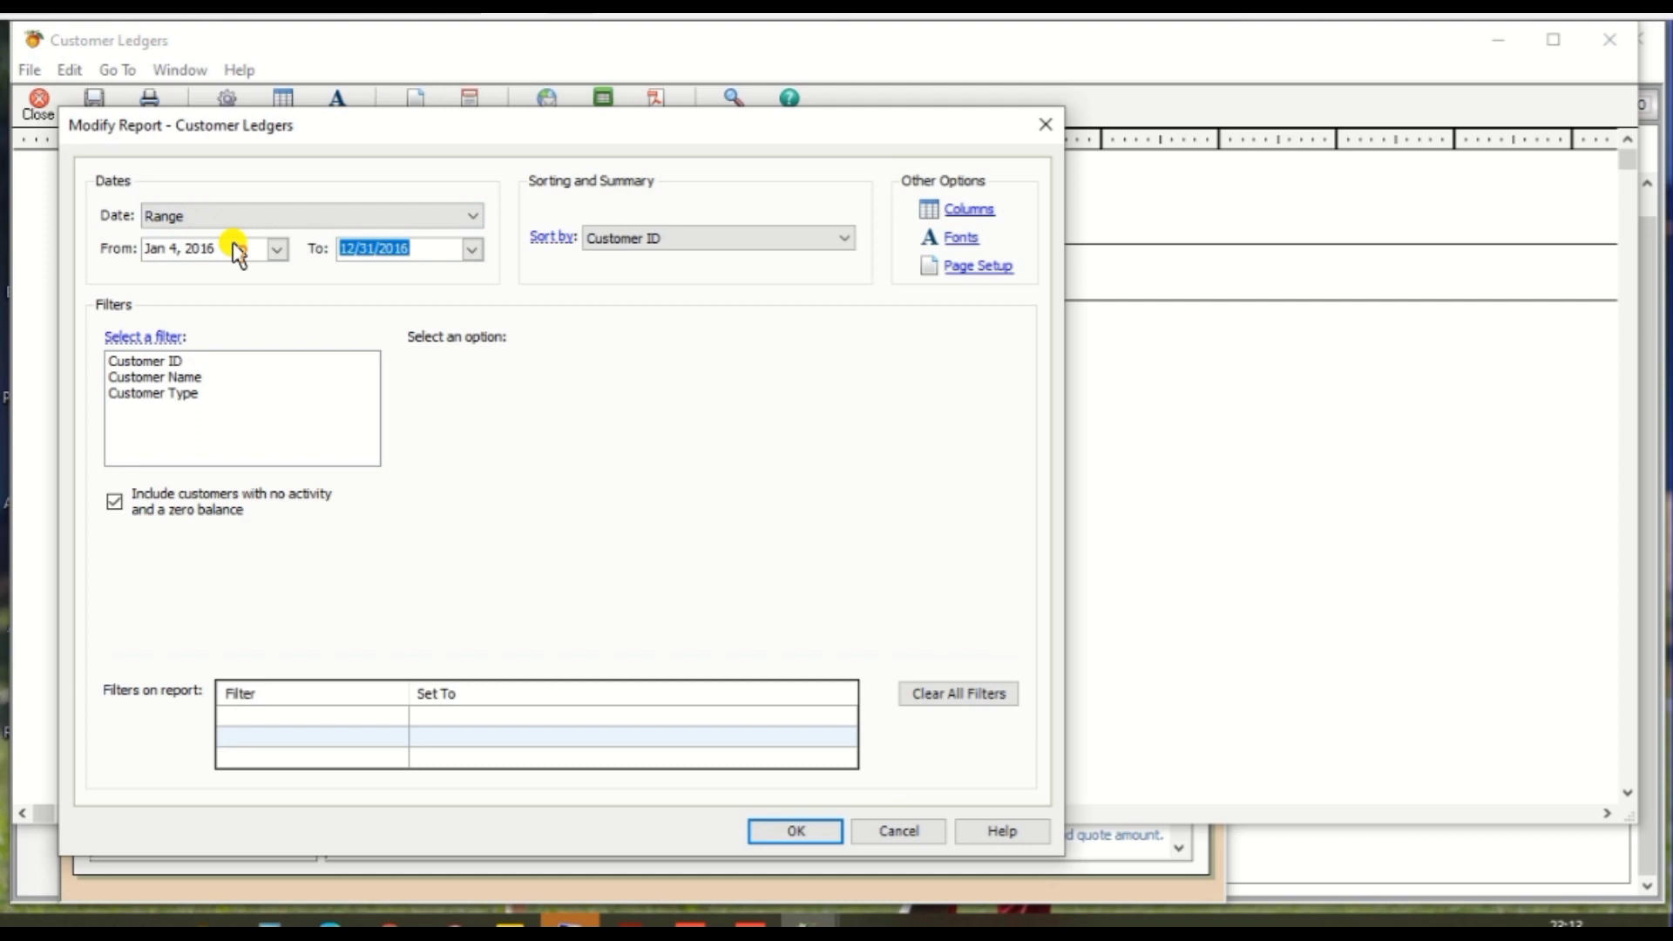
- Set the end date of the Customer Ledgers range to Mar 31, 2017
{"action": "type", "text": "3"}
{"action": "type", "text": "1122016"}
{"action": "type", "text": "030"}
{"action": "type", "text": "312017"}
{"action": "key", "text": "Tab"}
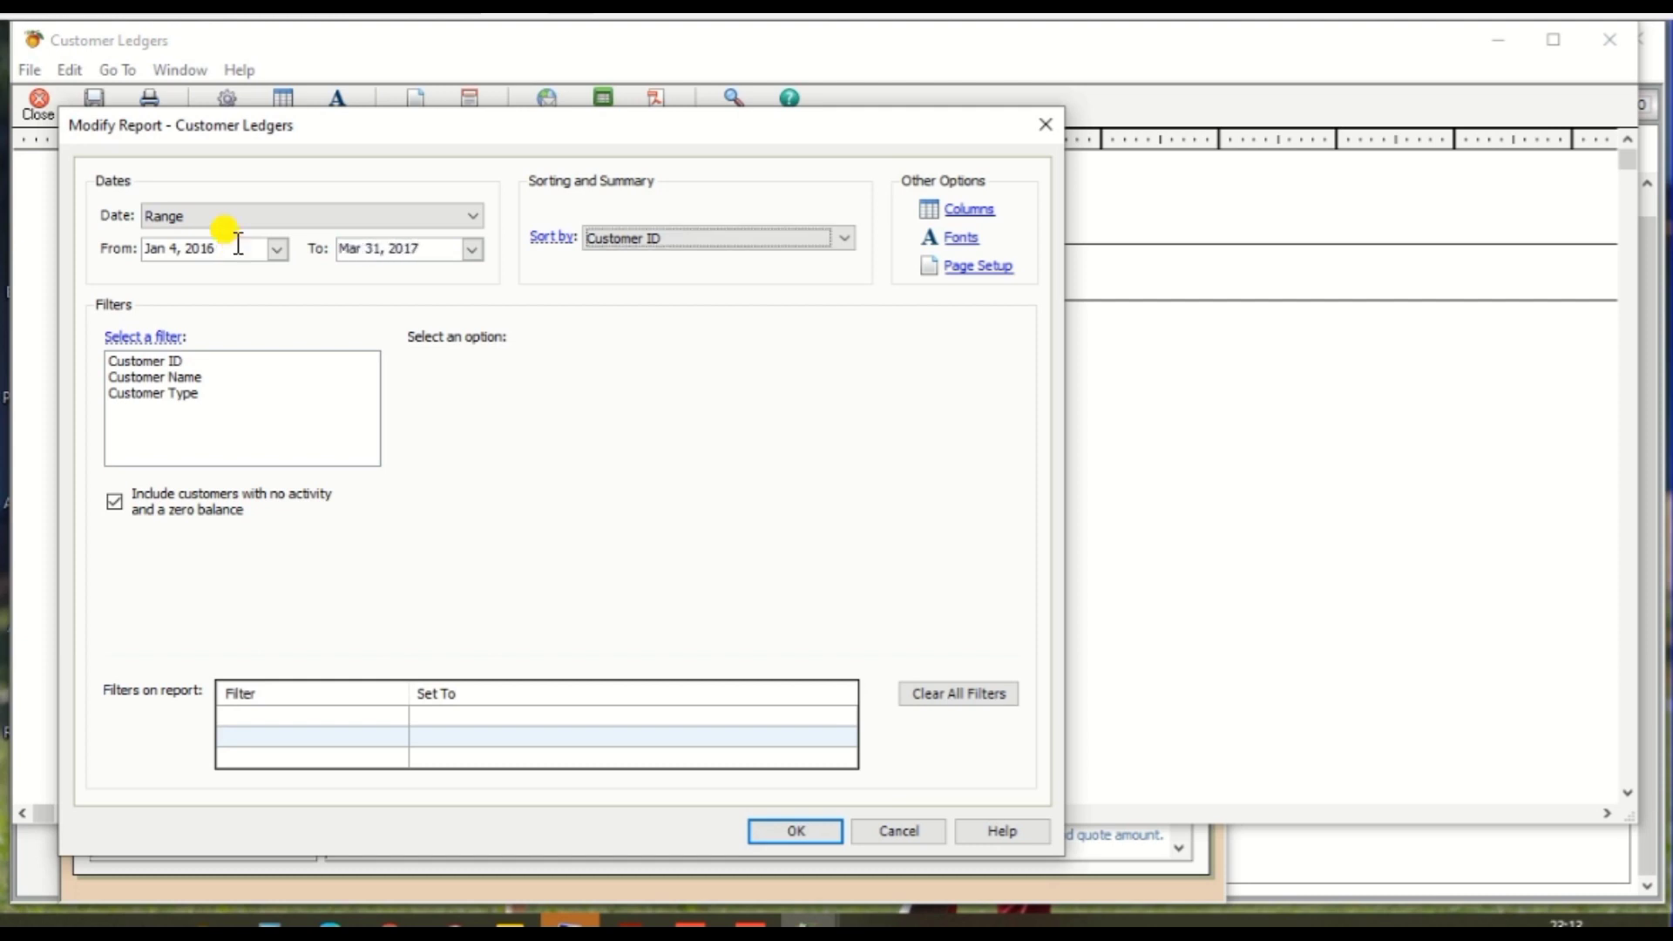
- Set the start date of the Customer Ledgers range to Apr 1, 2016 and apply the report options
{"action": "left_click", "coordinate": [230, 250]}
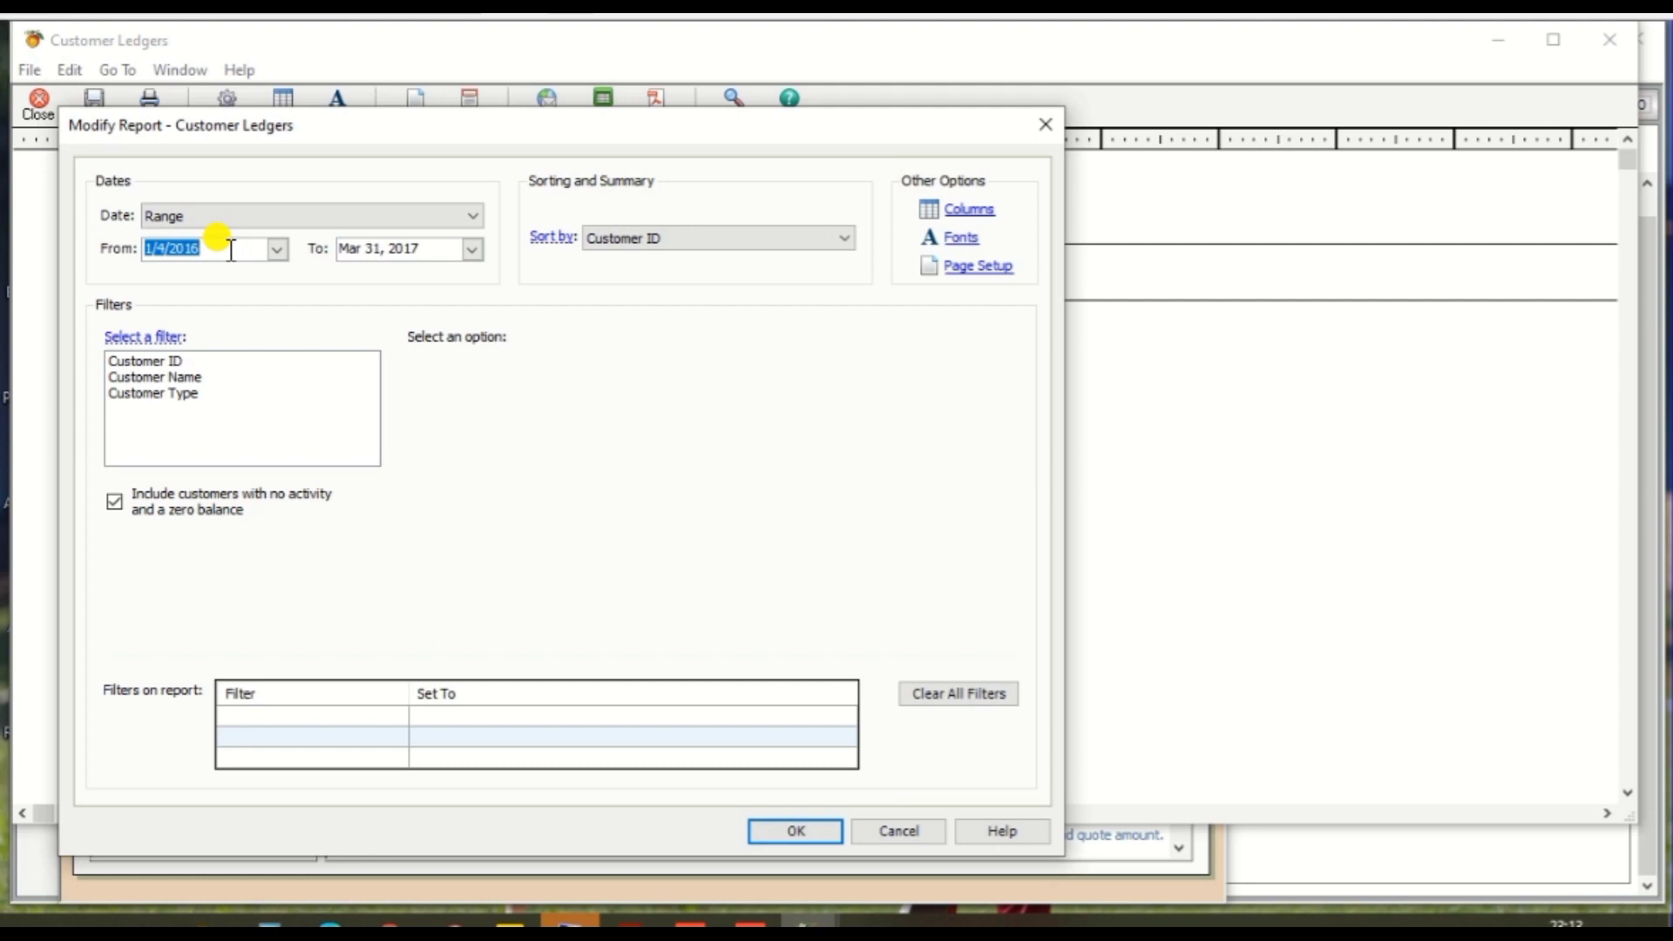
{"action": "type", "text": "04012016"}
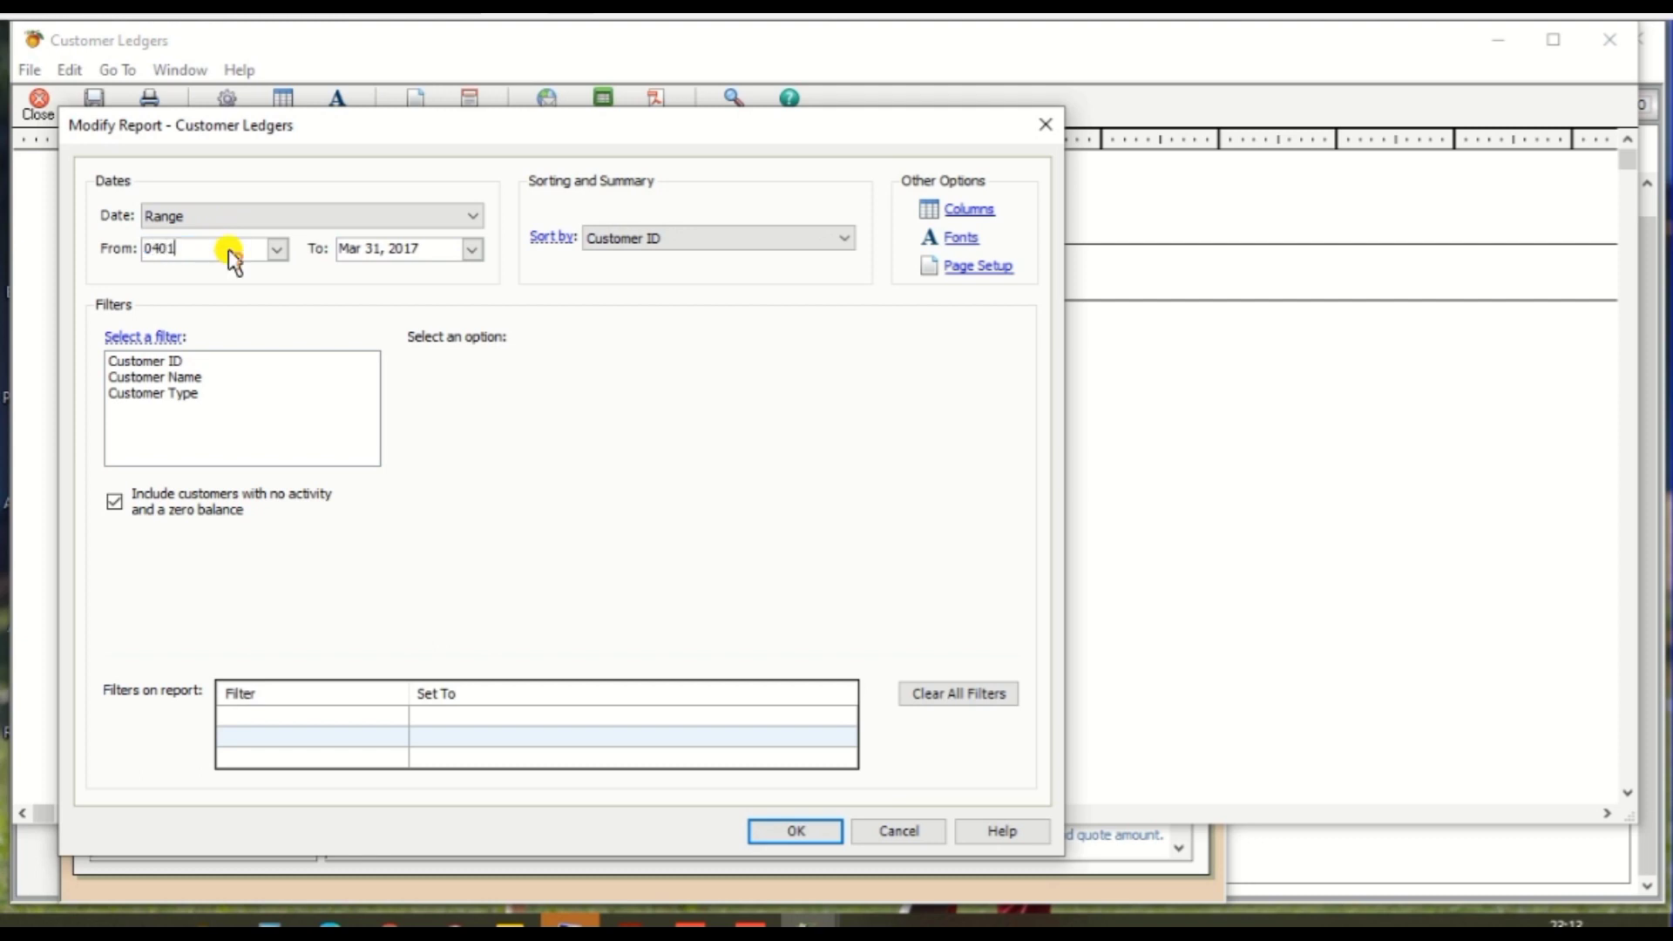
{"action": "key", "text": "Tab"}
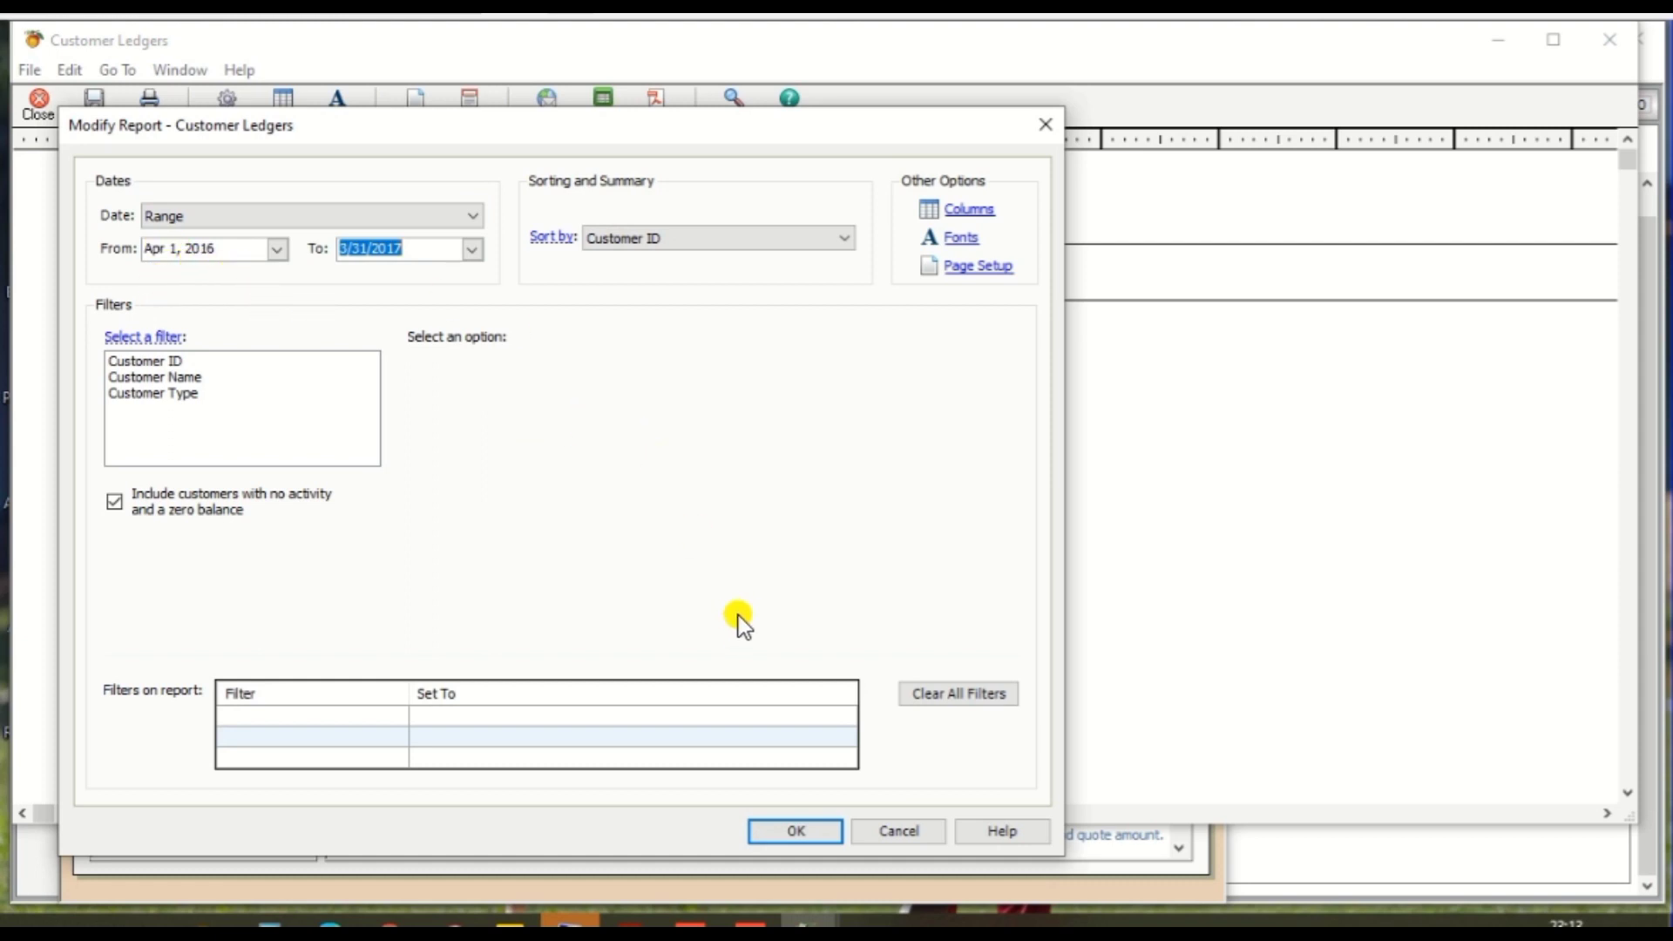
{"action": "key", "text": "Tab"}
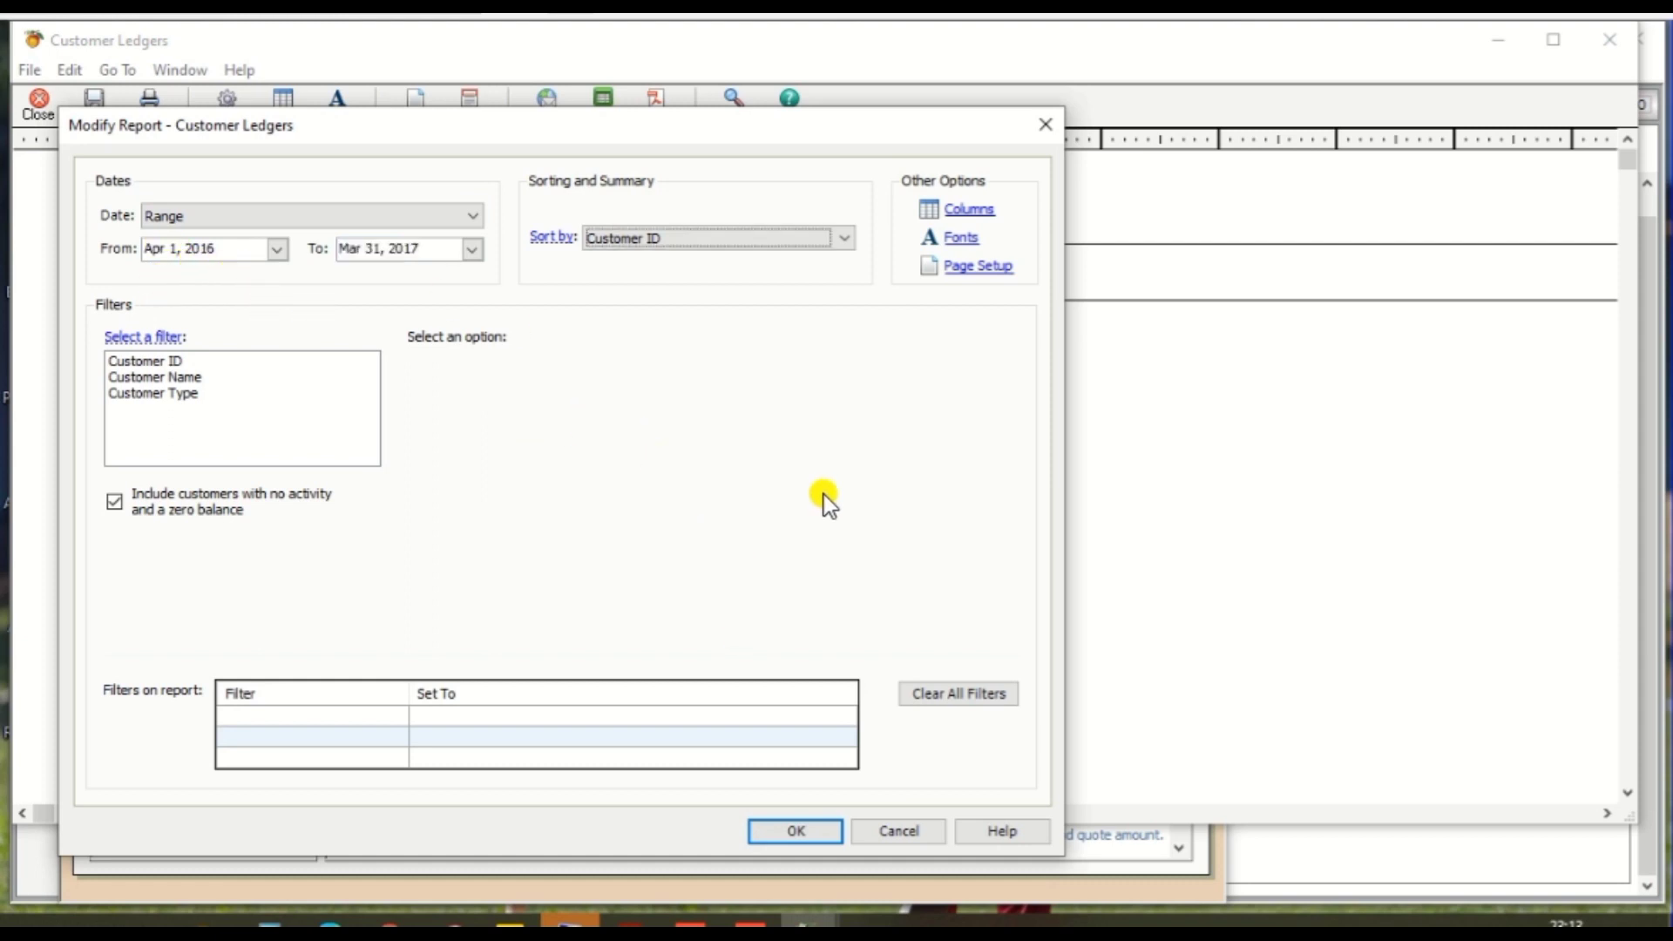
{"action": "left_click", "coordinate": [830, 829]}
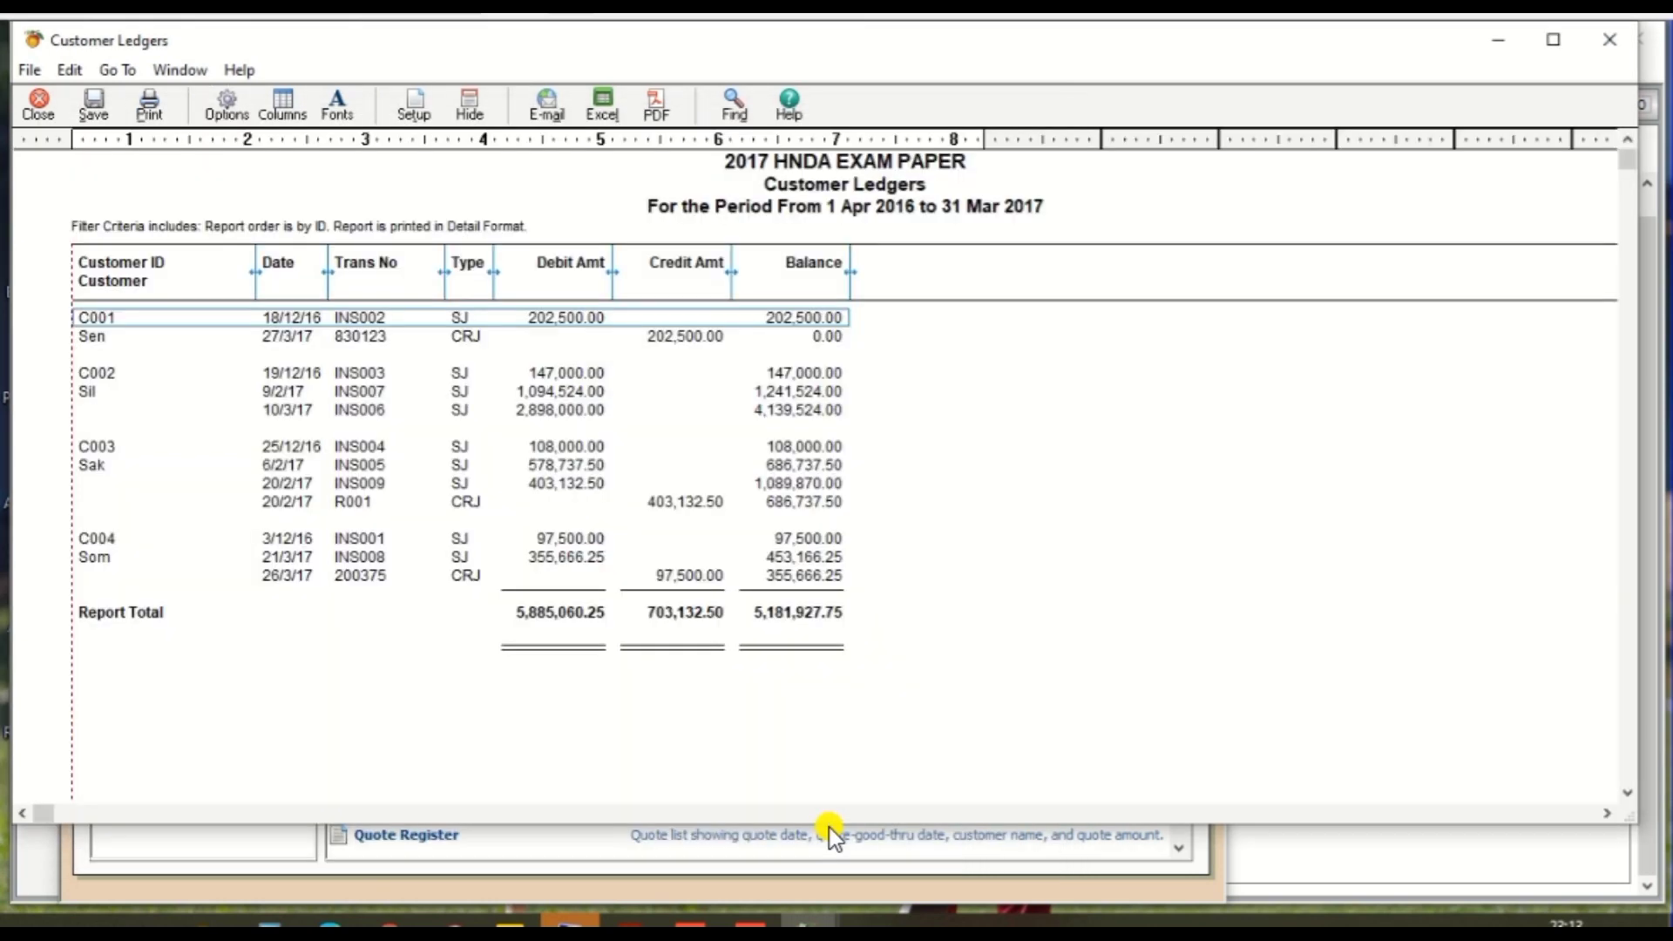
- Check the required file name in the exam paper PDF and save the Customer Ledgers report as Customer Balance
{"action": "left_click", "coordinate": [94, 108]}
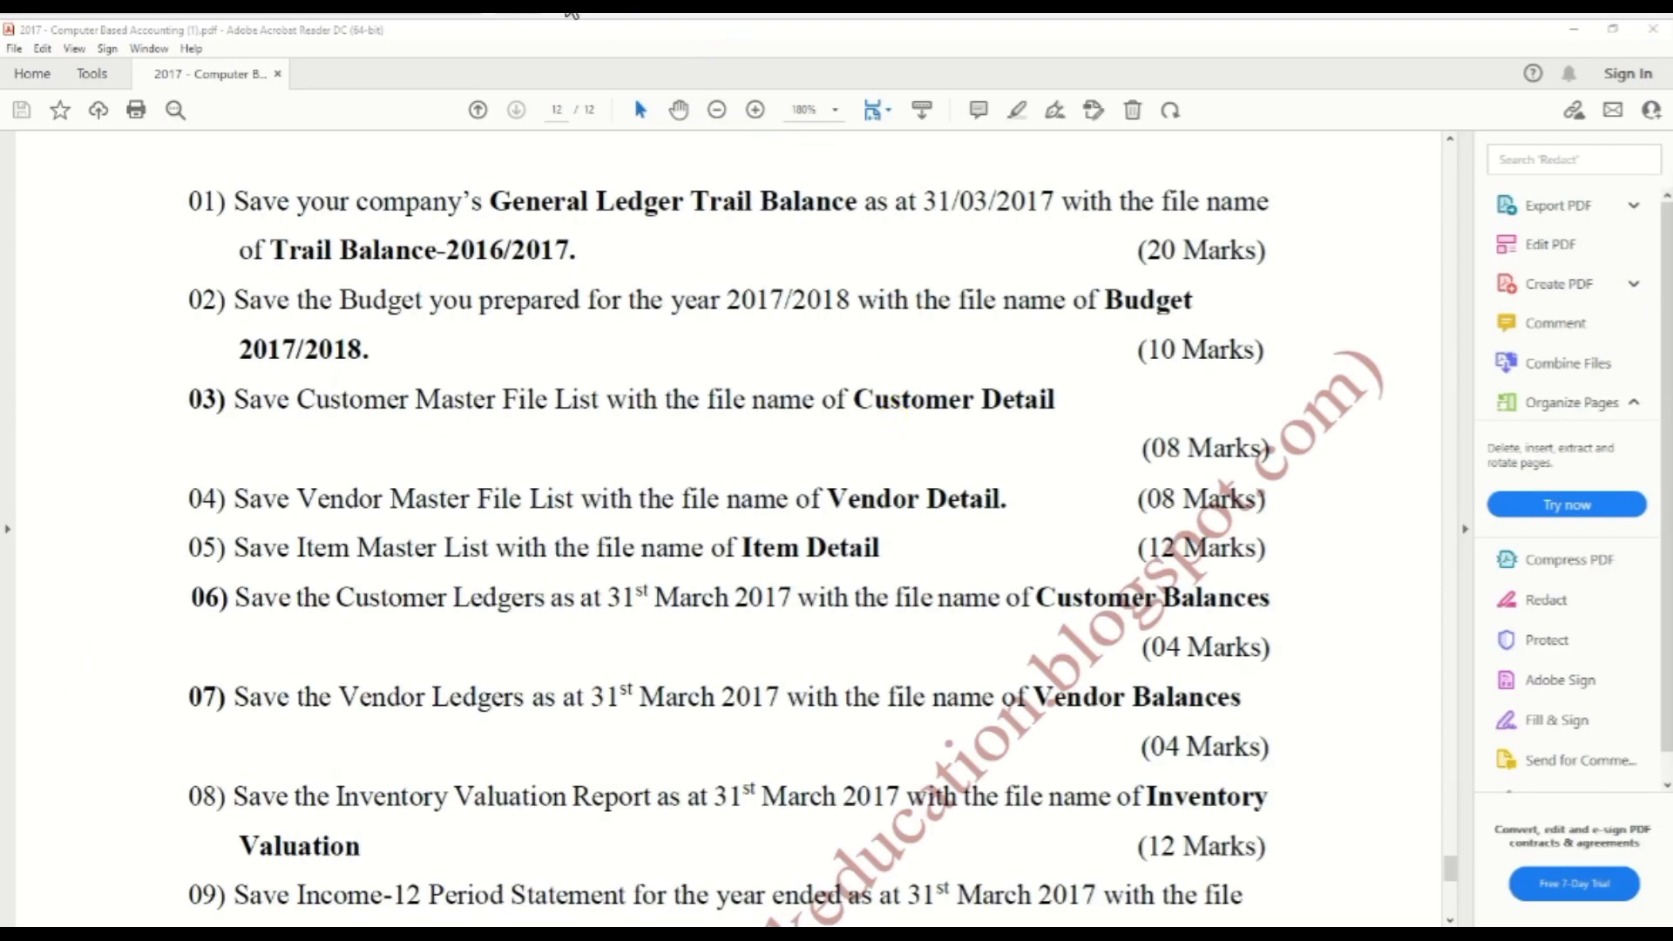
{"action": "key", "text": "alt+Tab"}
{"action": "left_click", "coordinate": [310, 197]}
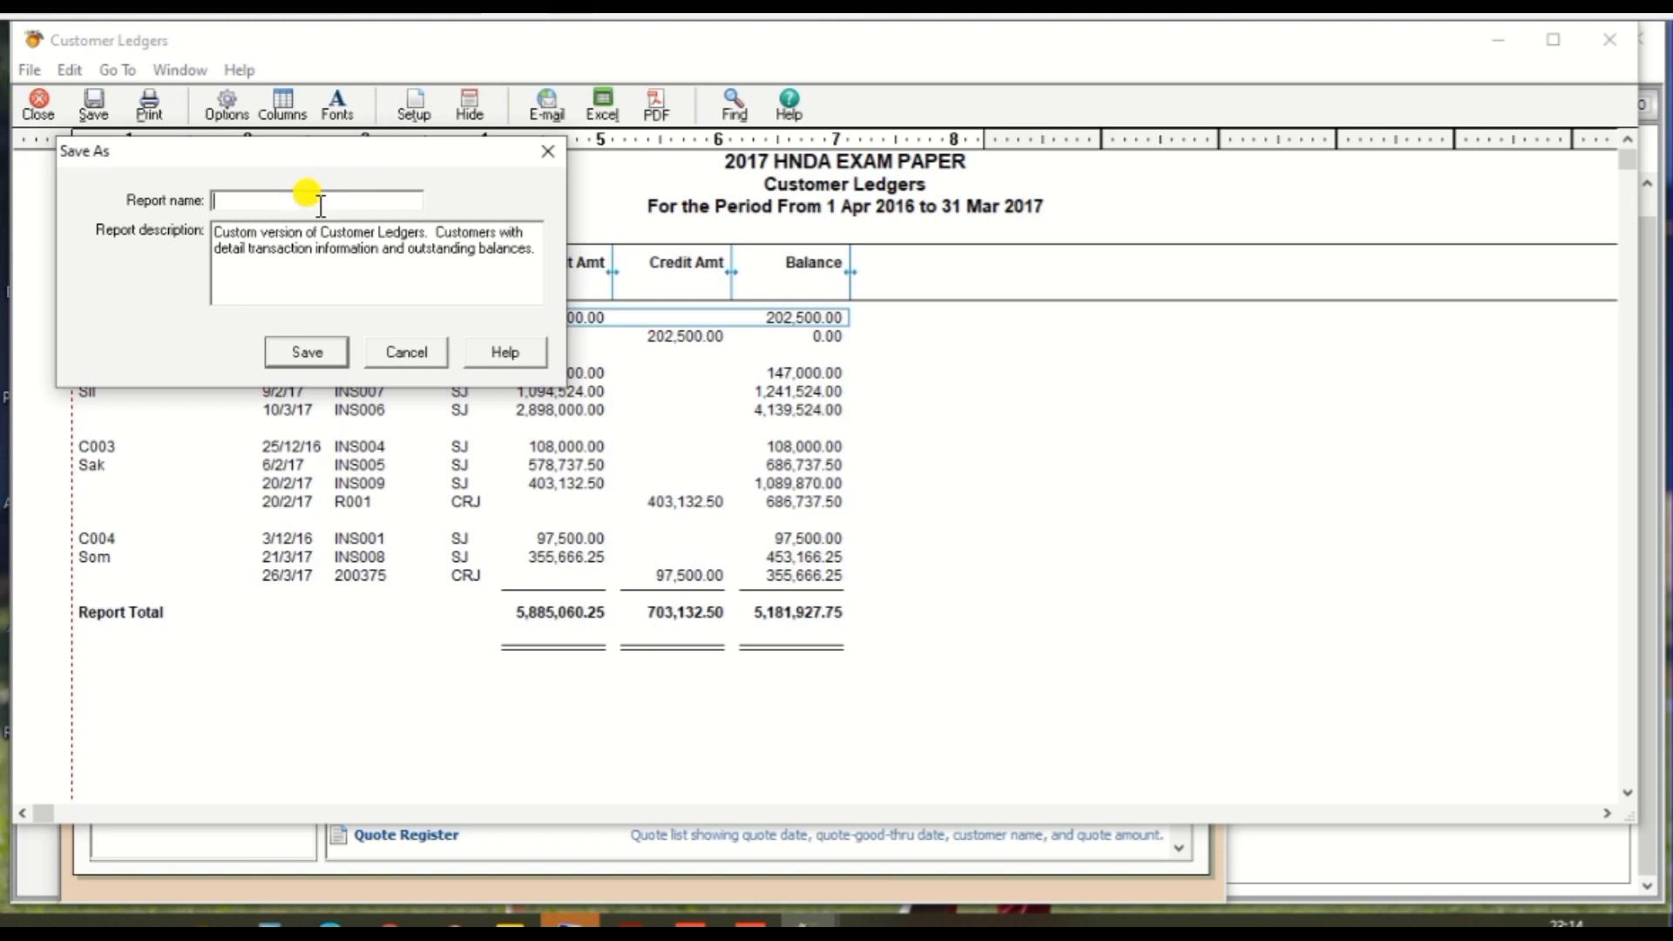
{"action": "type", "text": "Customer B"}
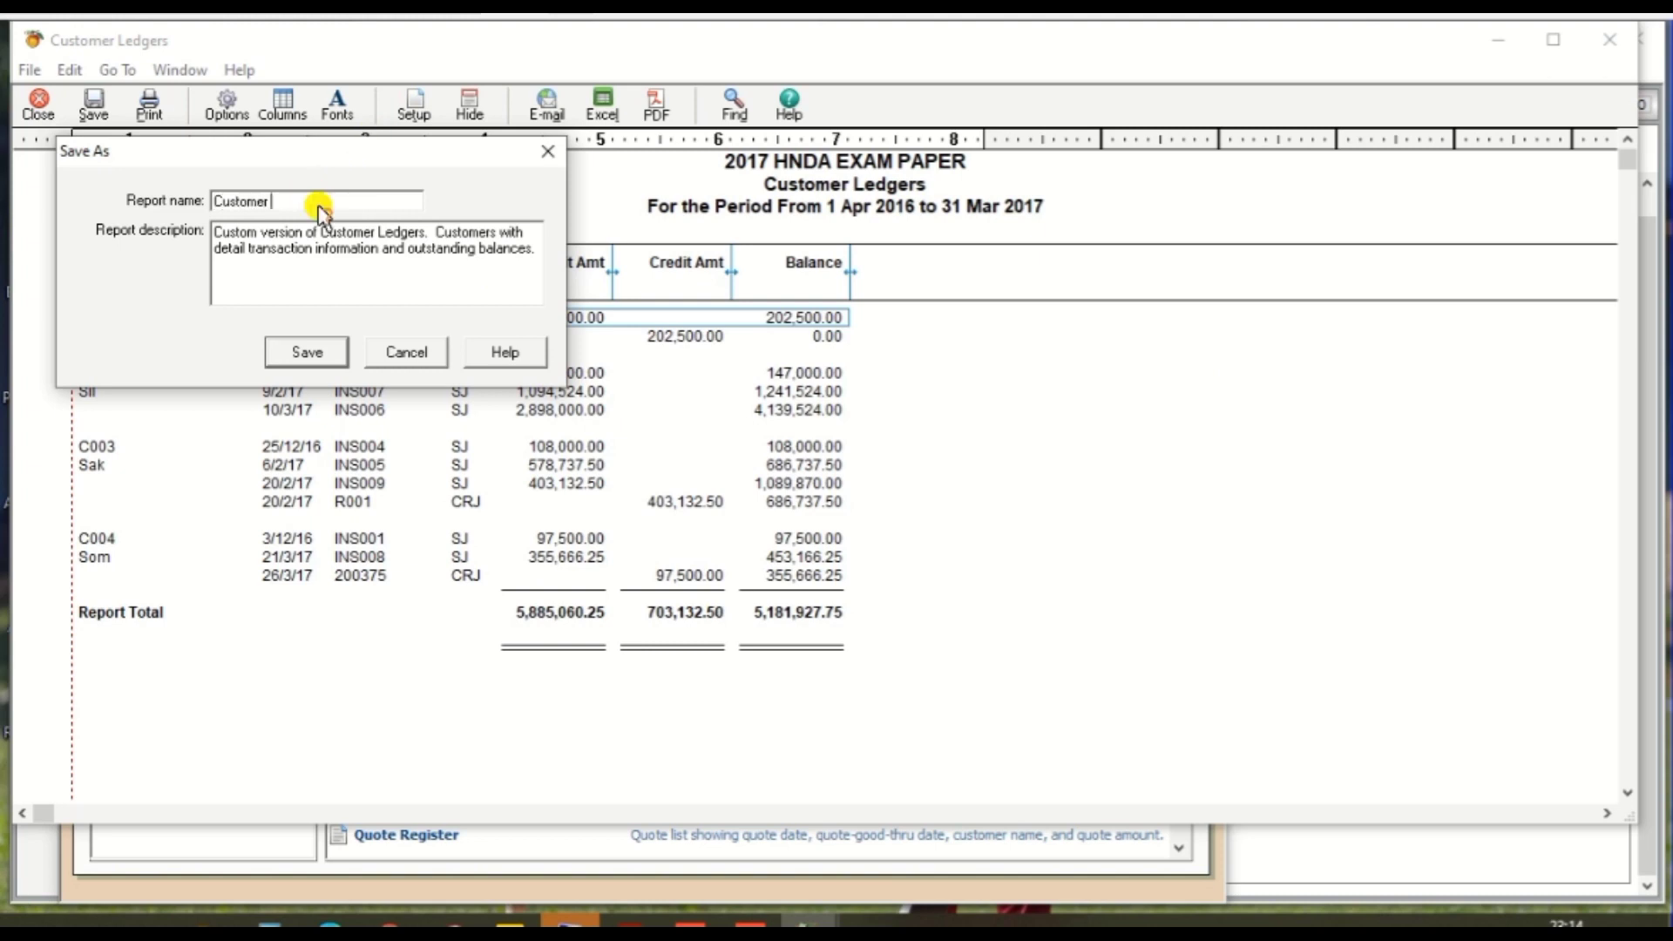
{"action": "type", "text": "alance"}
{"action": "left_click", "coordinate": [321, 364]}
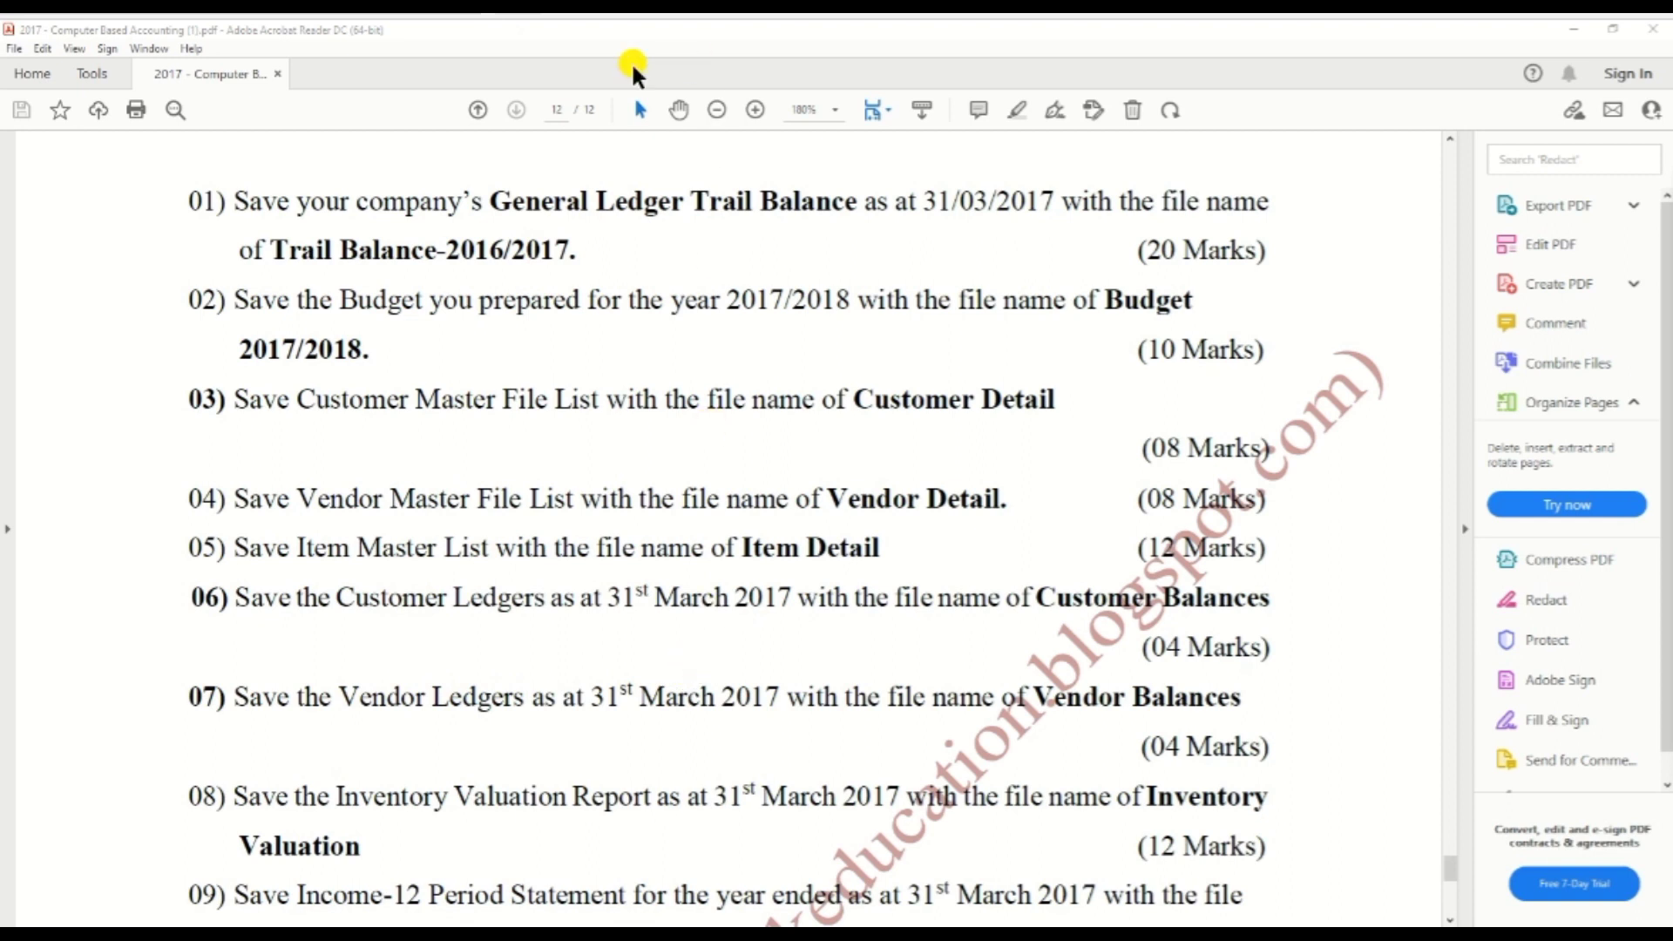
- Leave the exam paper PDF, and close the saved customer report and the report selection window in Peachtree
{"action": "left_click", "coordinate": [1573, 29]}
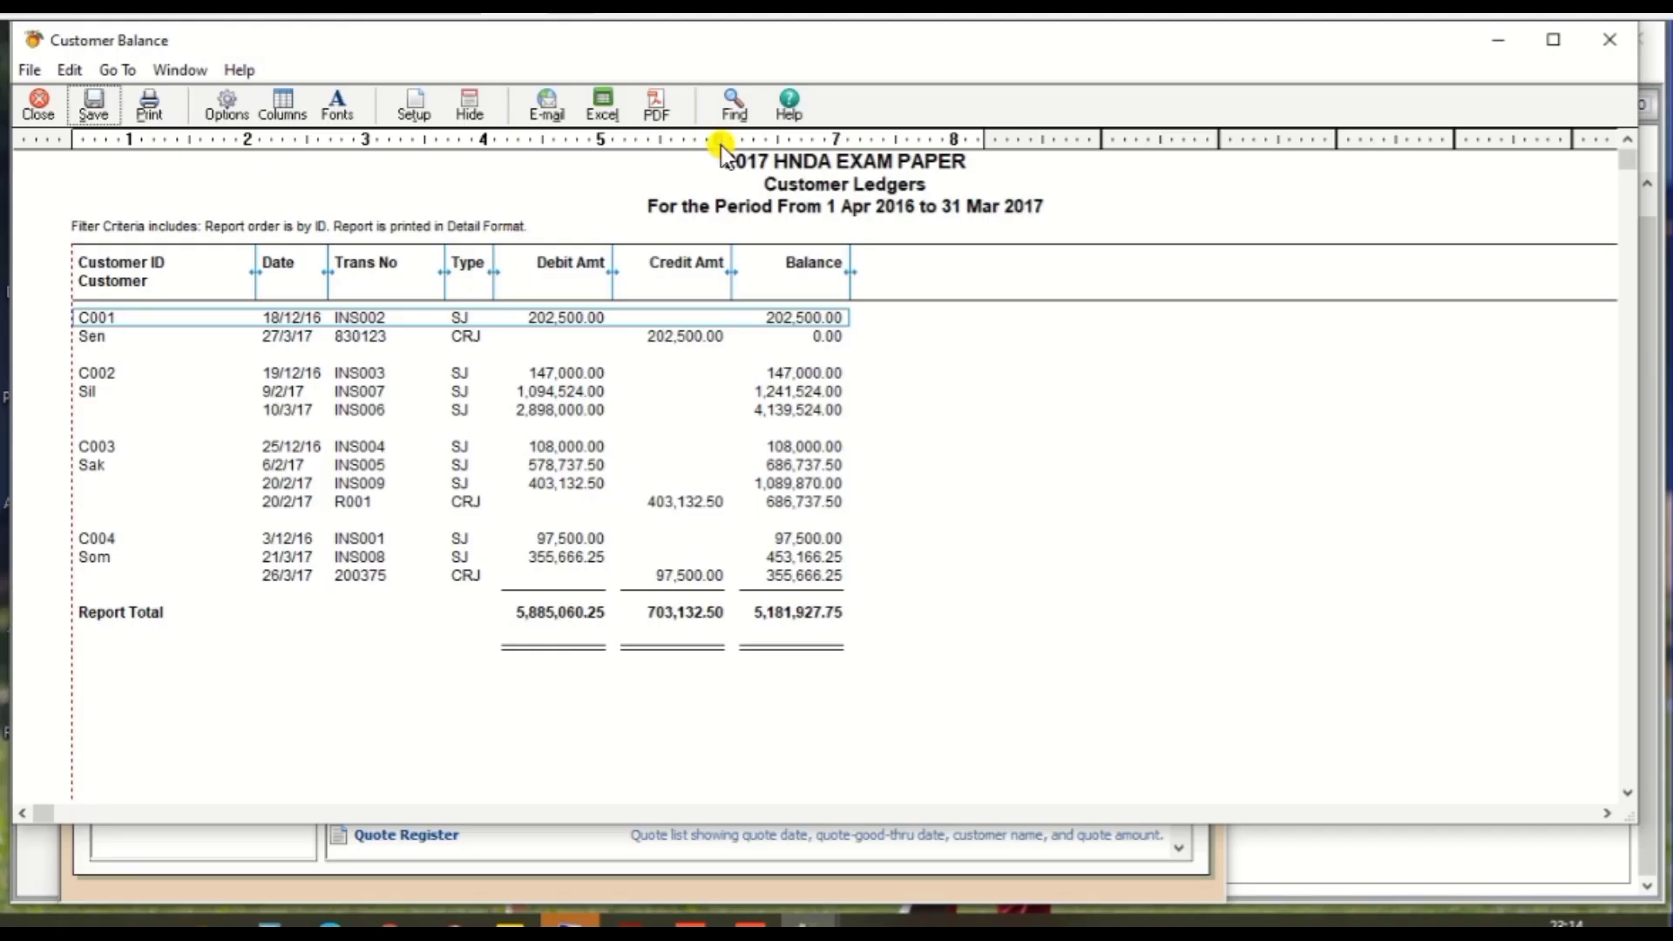
{"action": "left_click", "coordinate": [1603, 40]}
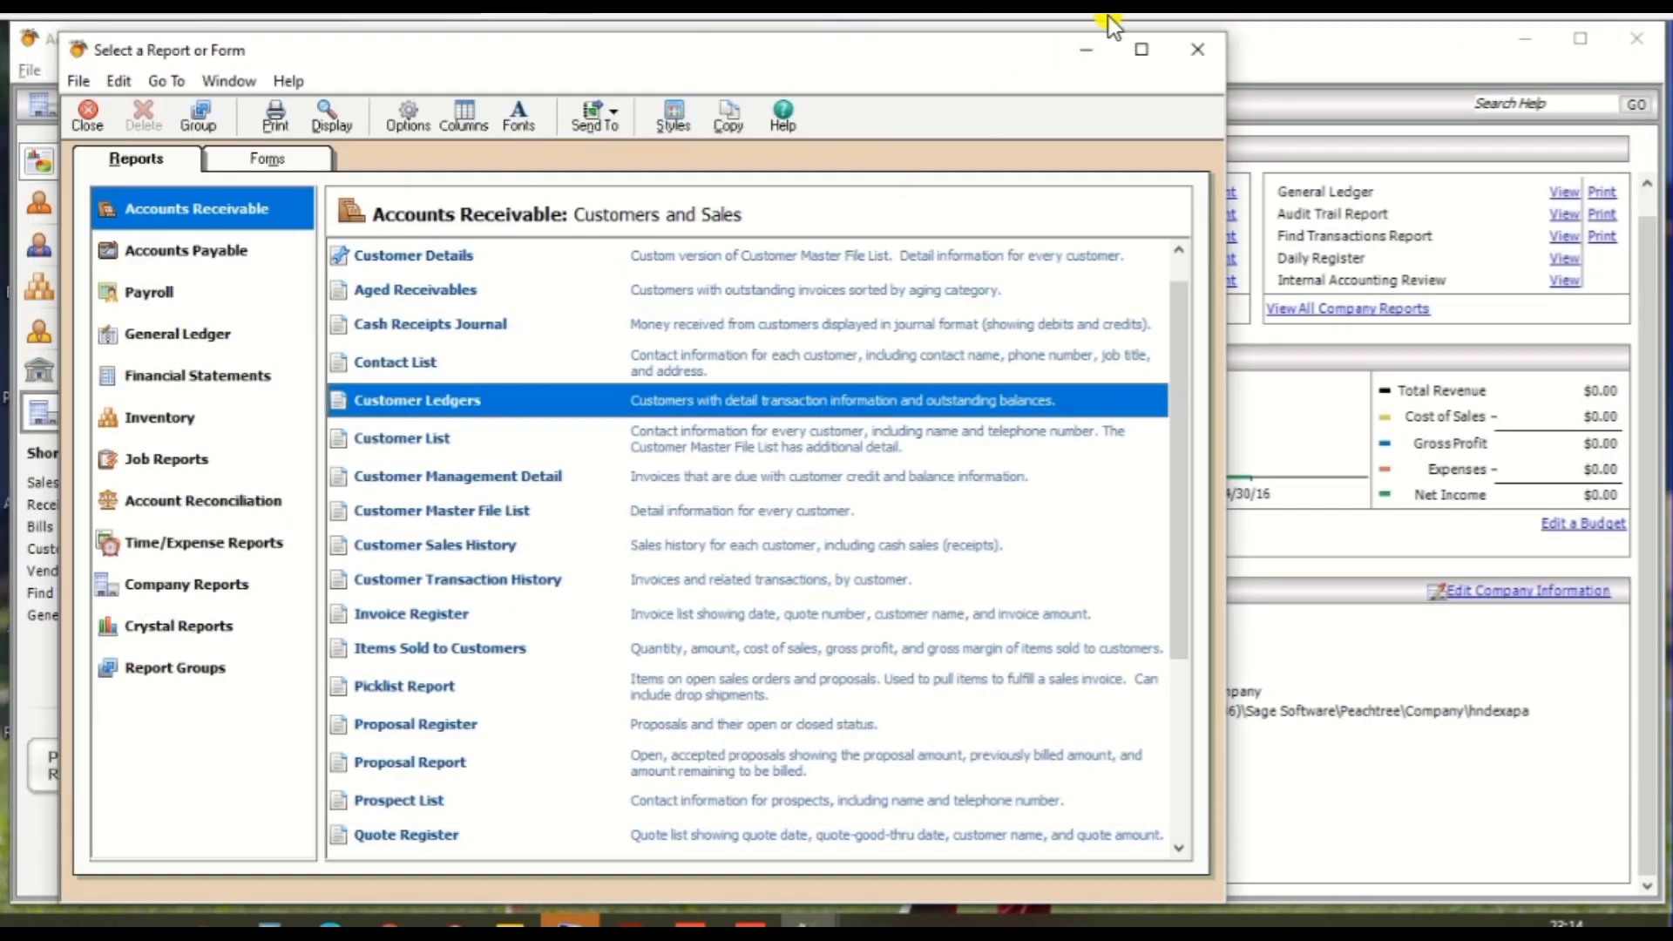
{"action": "left_click", "coordinate": [1199, 47]}
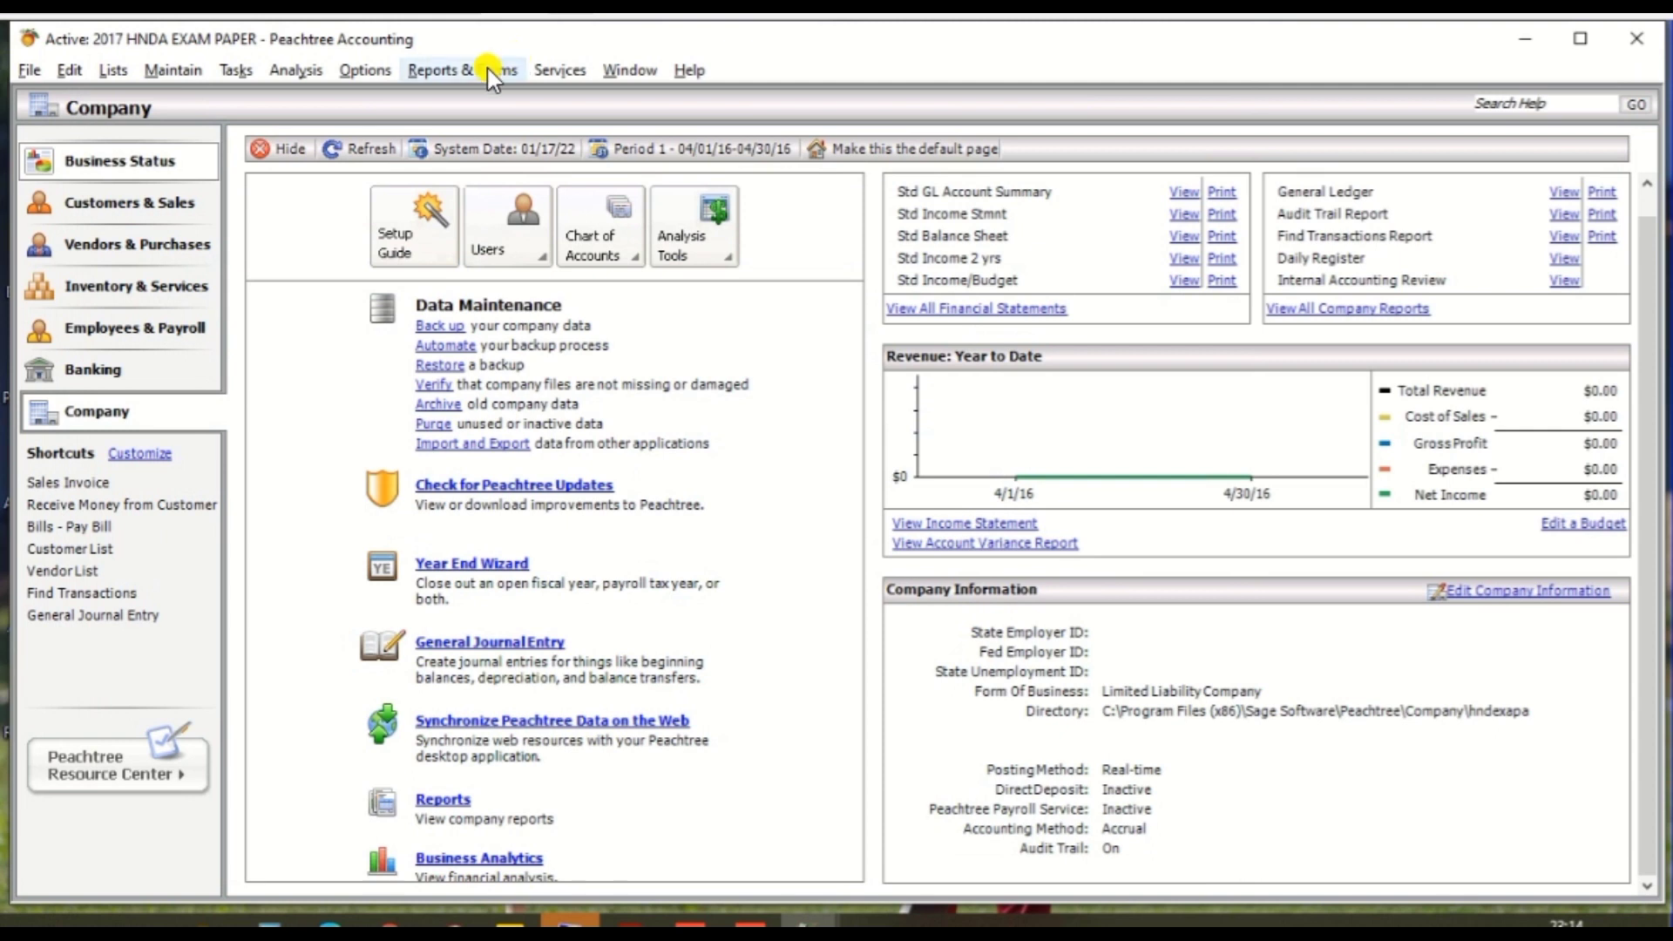
- Open the Vendor Ledgers report from the Accounts Payable reports
{"action": "left_click", "coordinate": [488, 68]}
{"action": "mouse_move", "coordinate": [488, 101]}
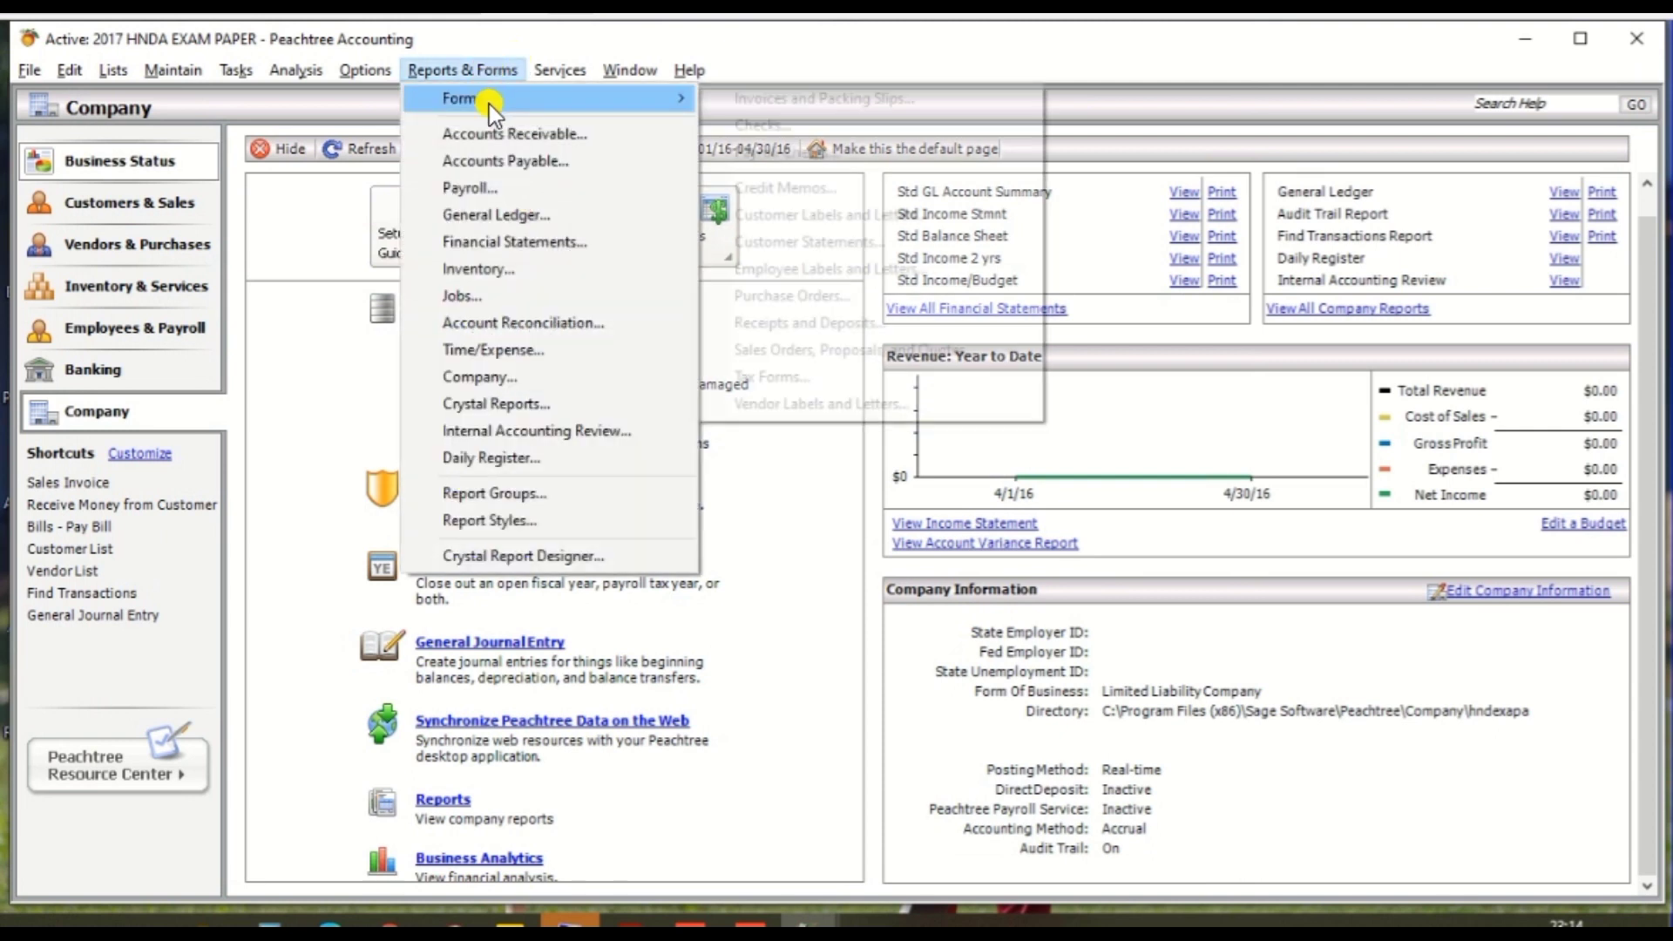
{"action": "left_click", "coordinate": [483, 160]}
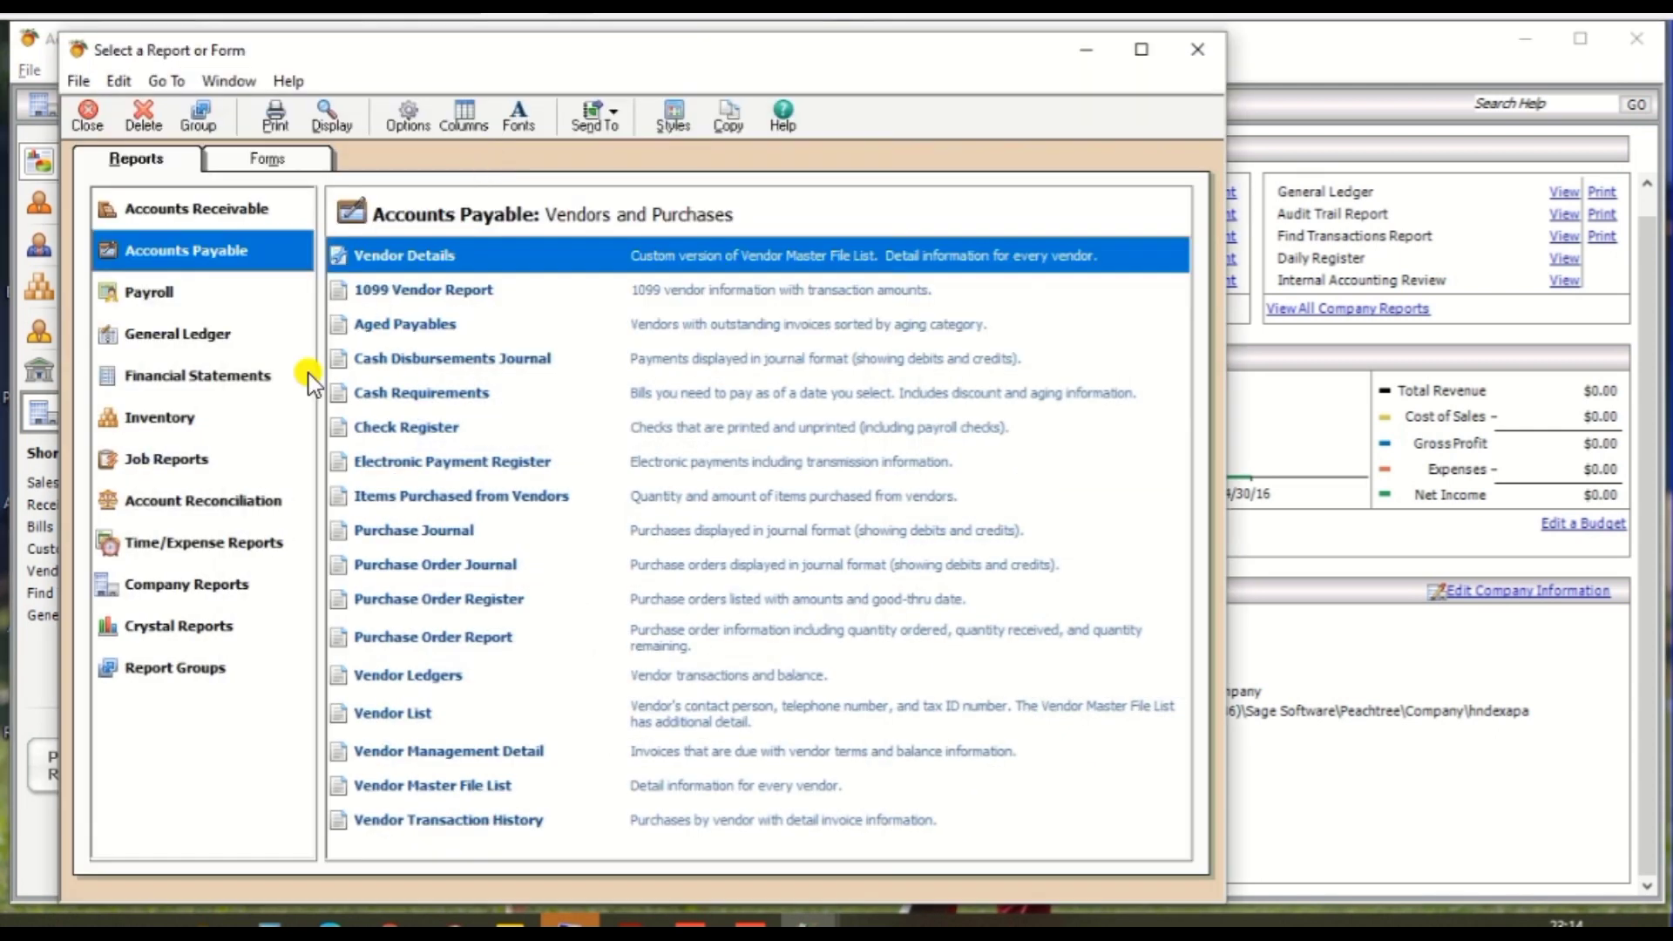
{"action": "double_click", "coordinate": [470, 673]}
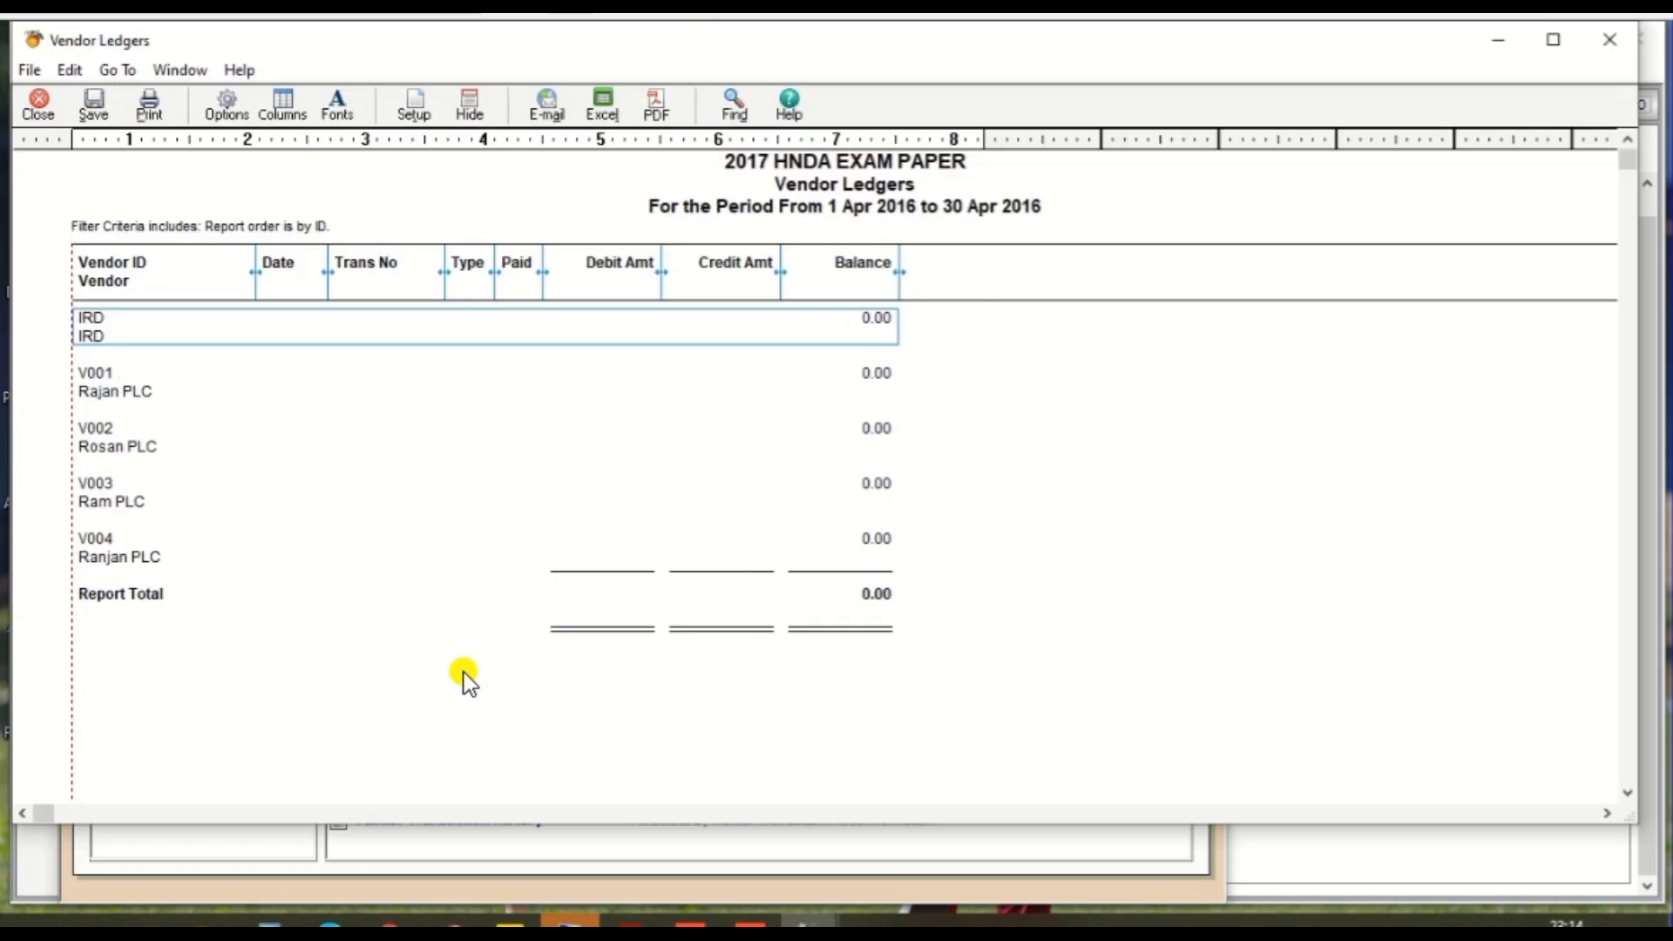
- Set the Vendor Ledgers report to a date range from Apr 1, 2016 to Mar 31, 2017
{"action": "left_click", "coordinate": [225, 103]}
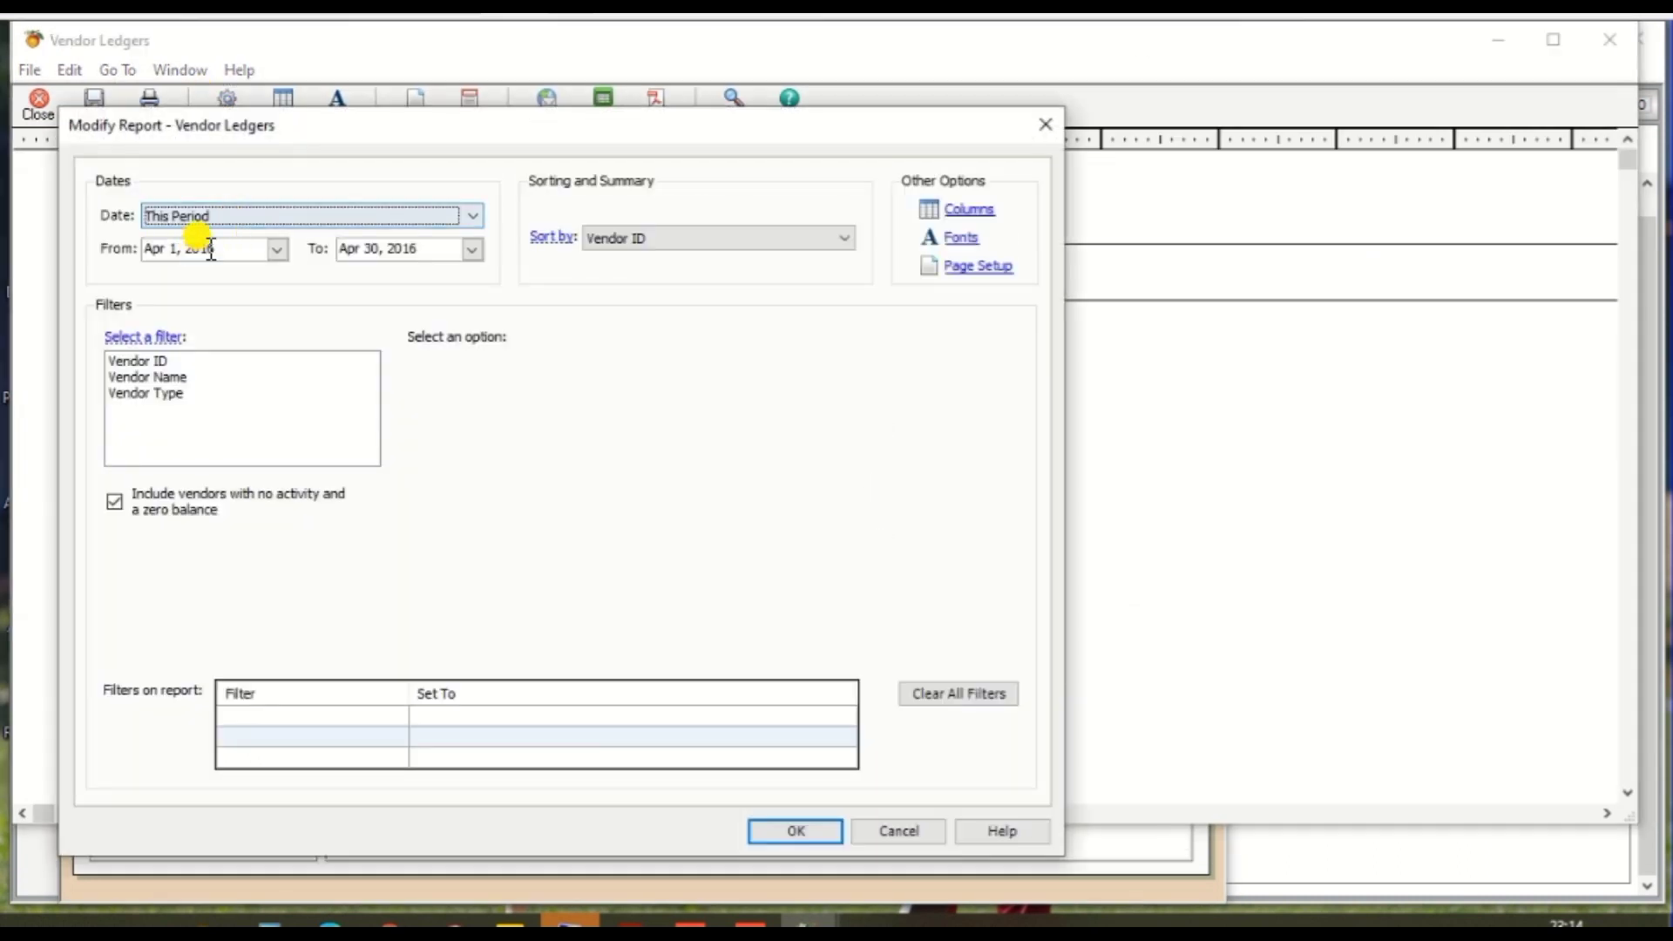
{"action": "left_click", "coordinate": [395, 209]}
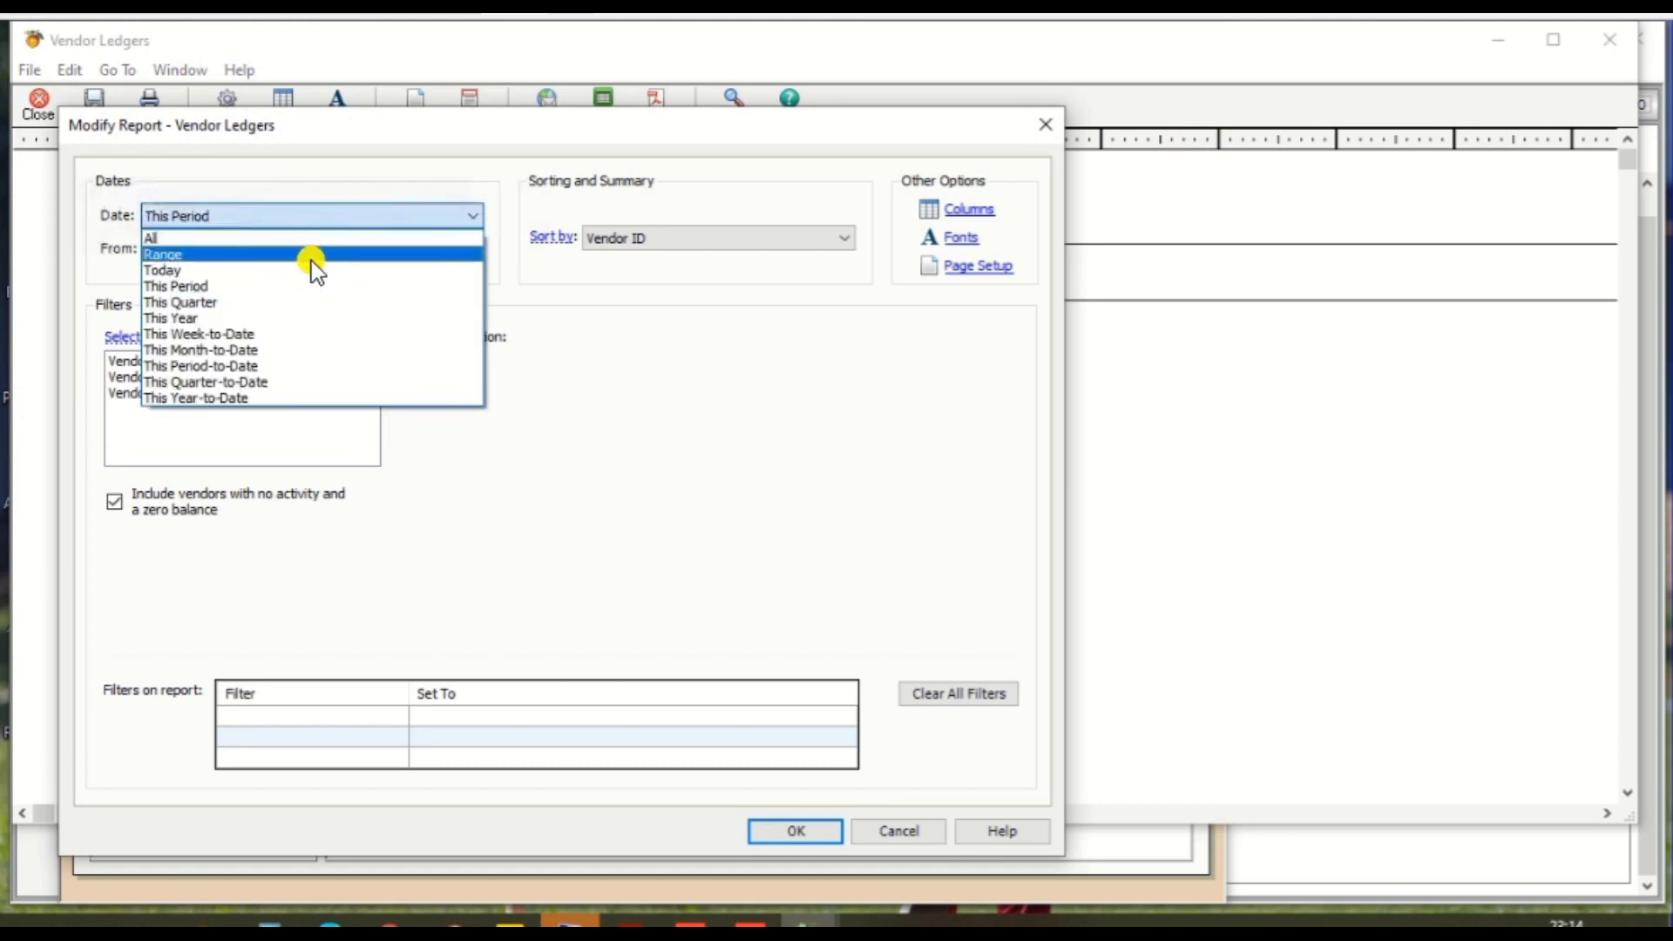
{"action": "left_click", "coordinate": [311, 254]}
{"action": "left_click", "coordinate": [213, 250]}
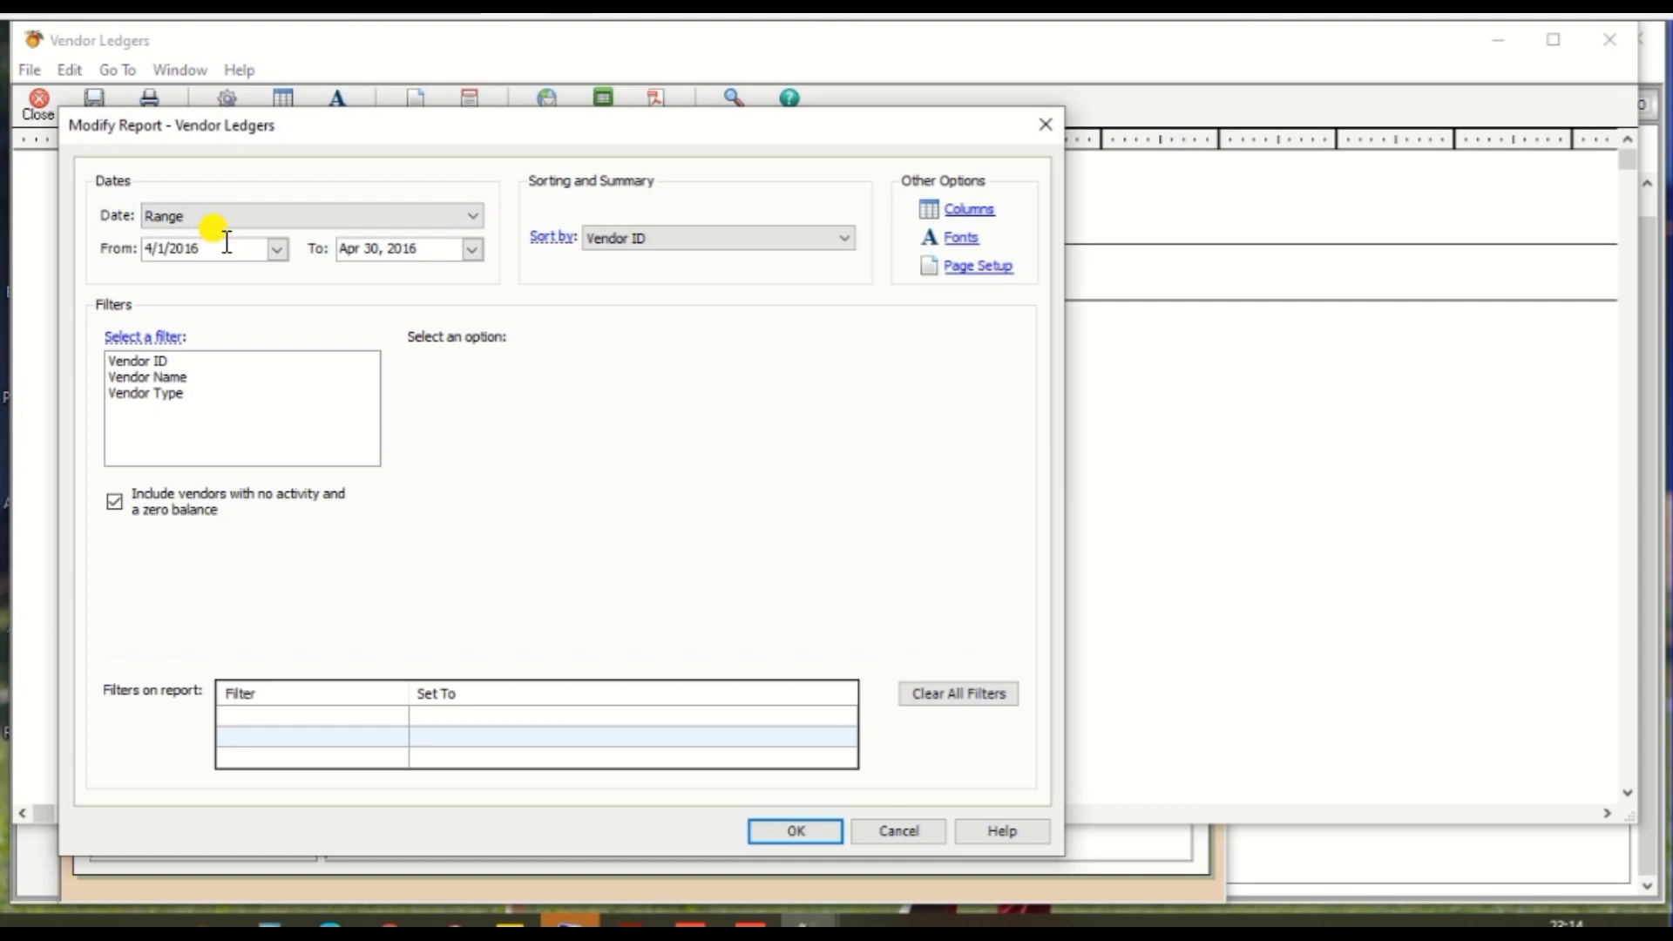
{"action": "double_click", "coordinate": [226, 241]}
{"action": "type", "text": "04012"}
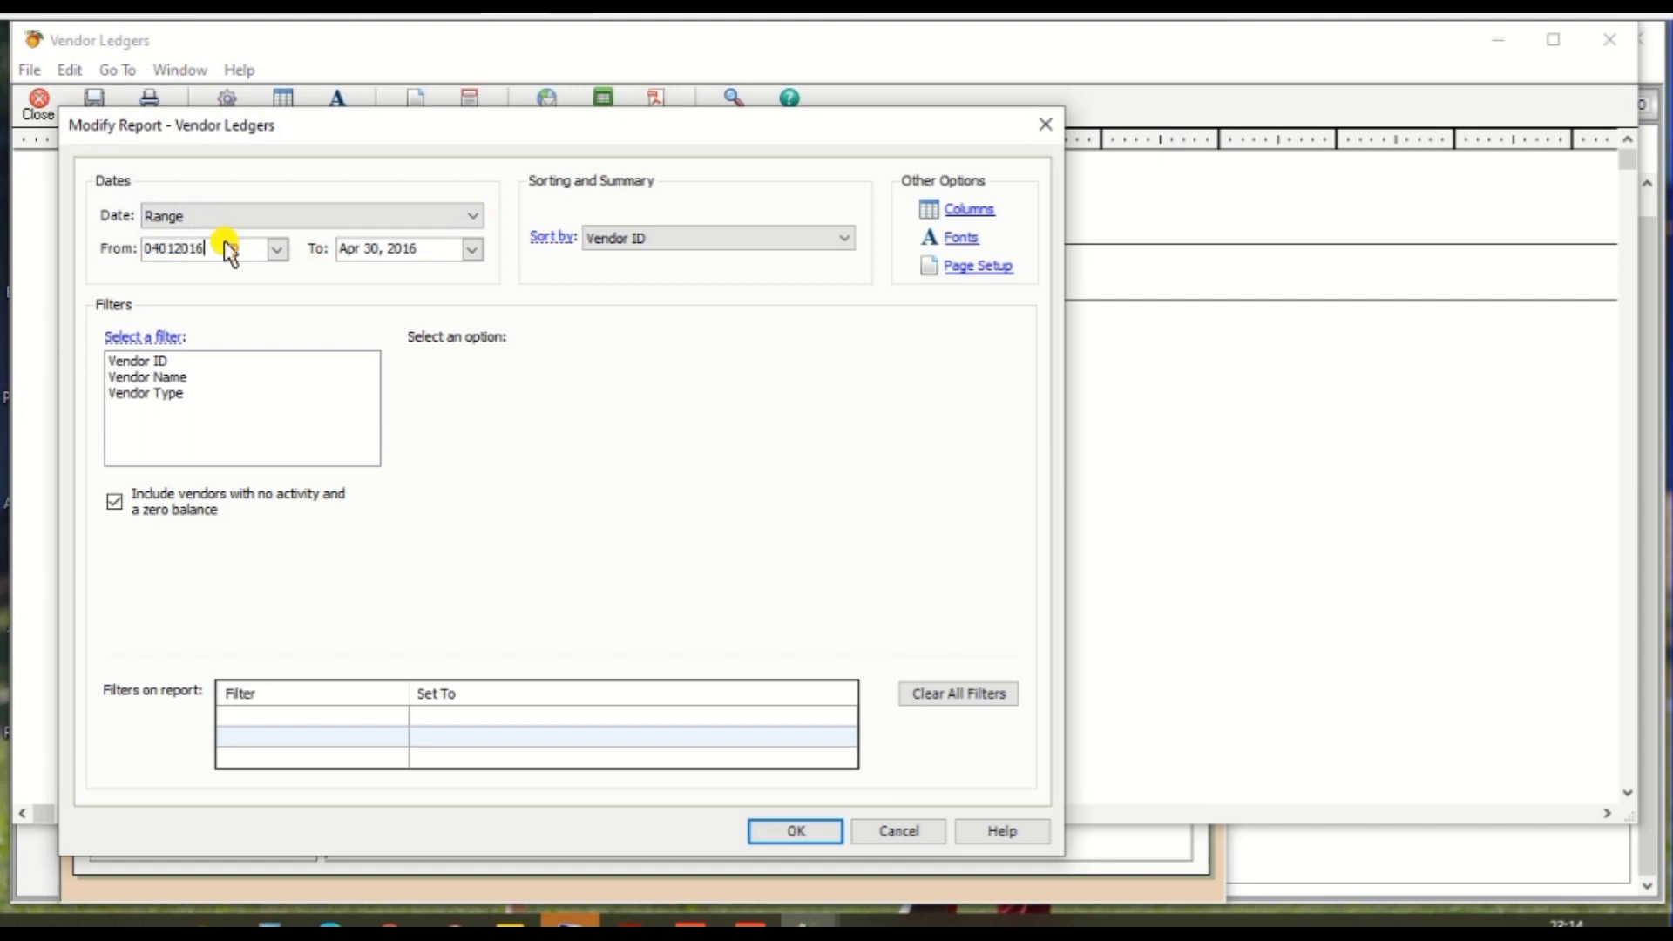
{"action": "key", "text": "Tab"}
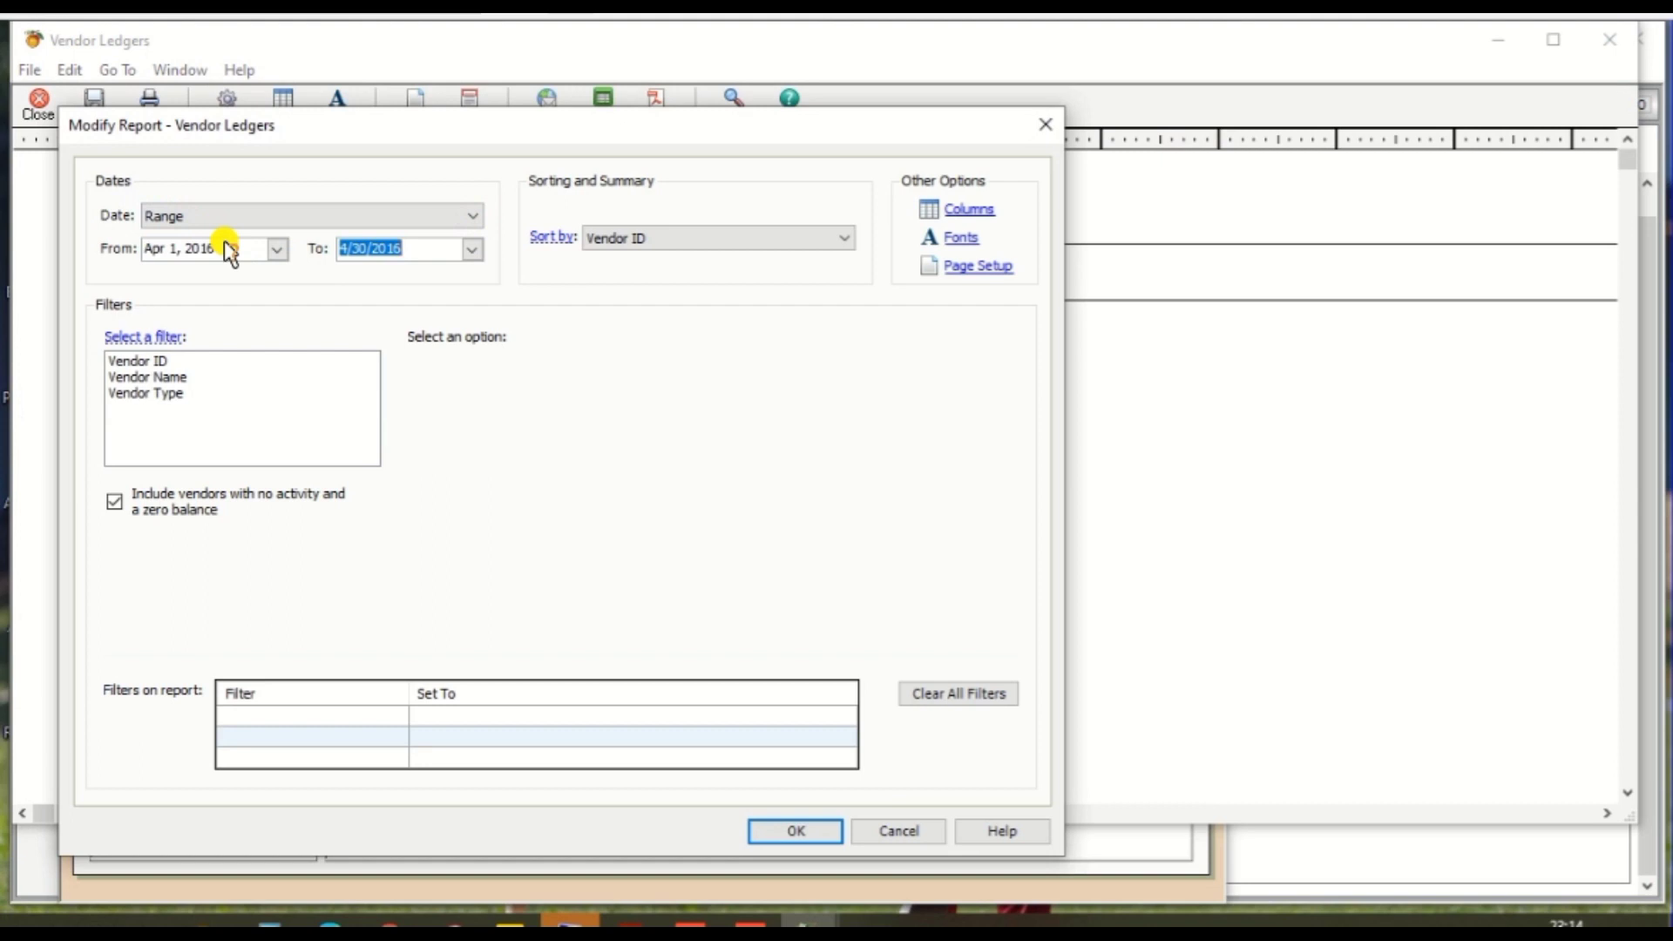
{"action": "type", "text": "03312017"}
{"action": "key", "text": "Tab"}
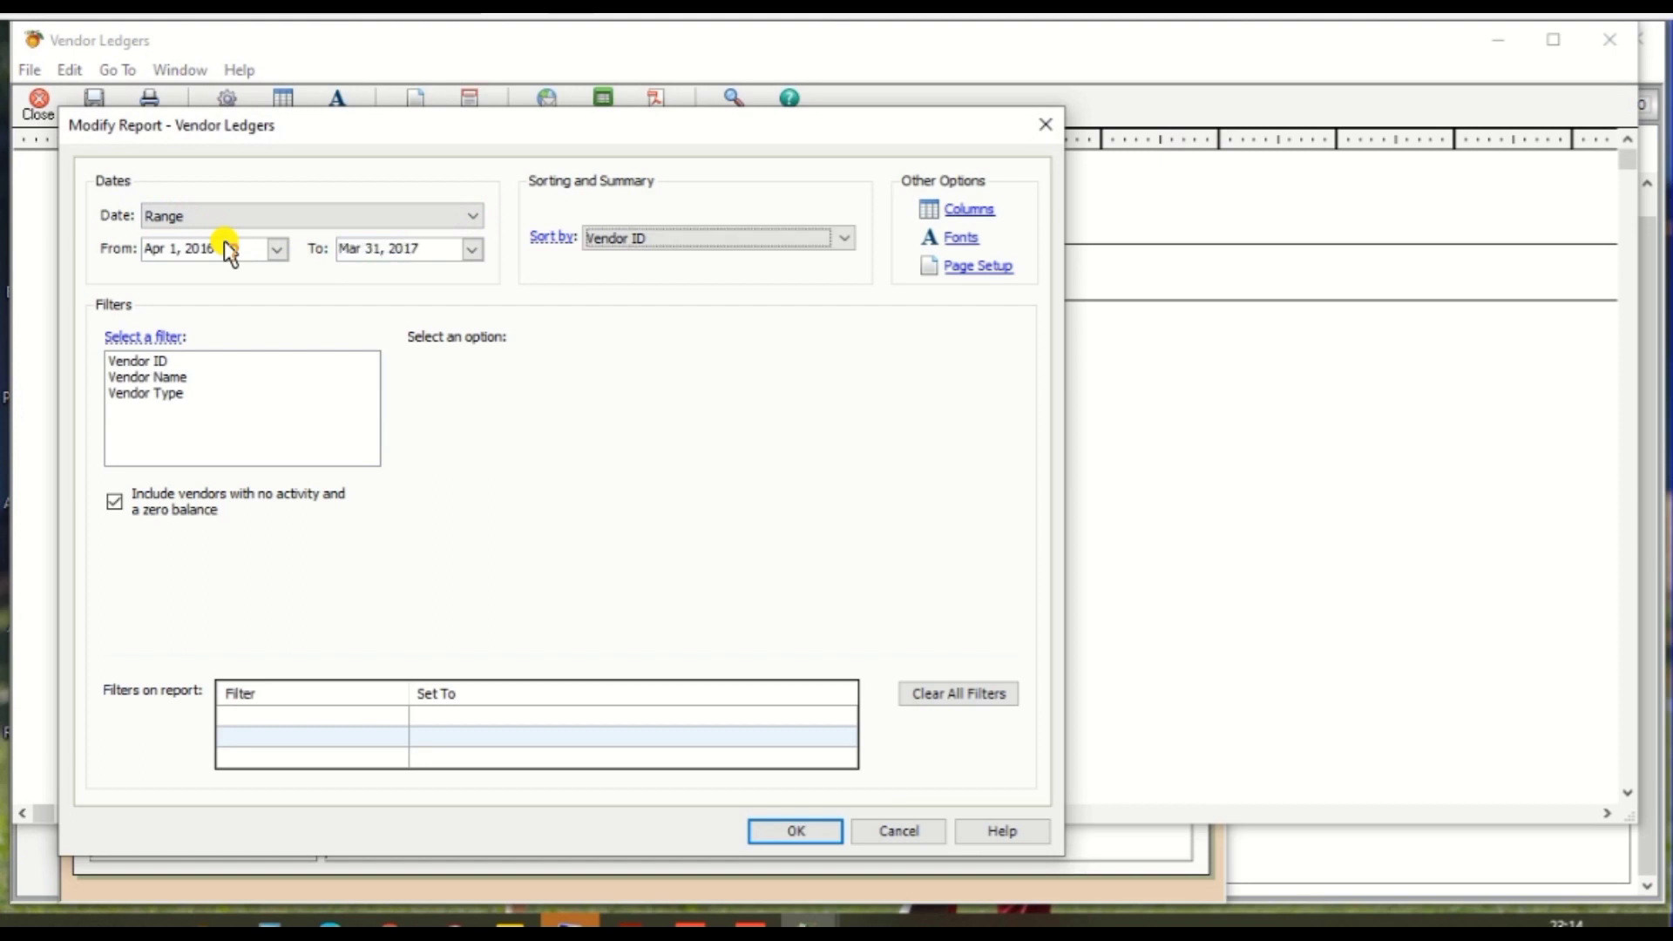
{"action": "left_click", "coordinate": [809, 819]}
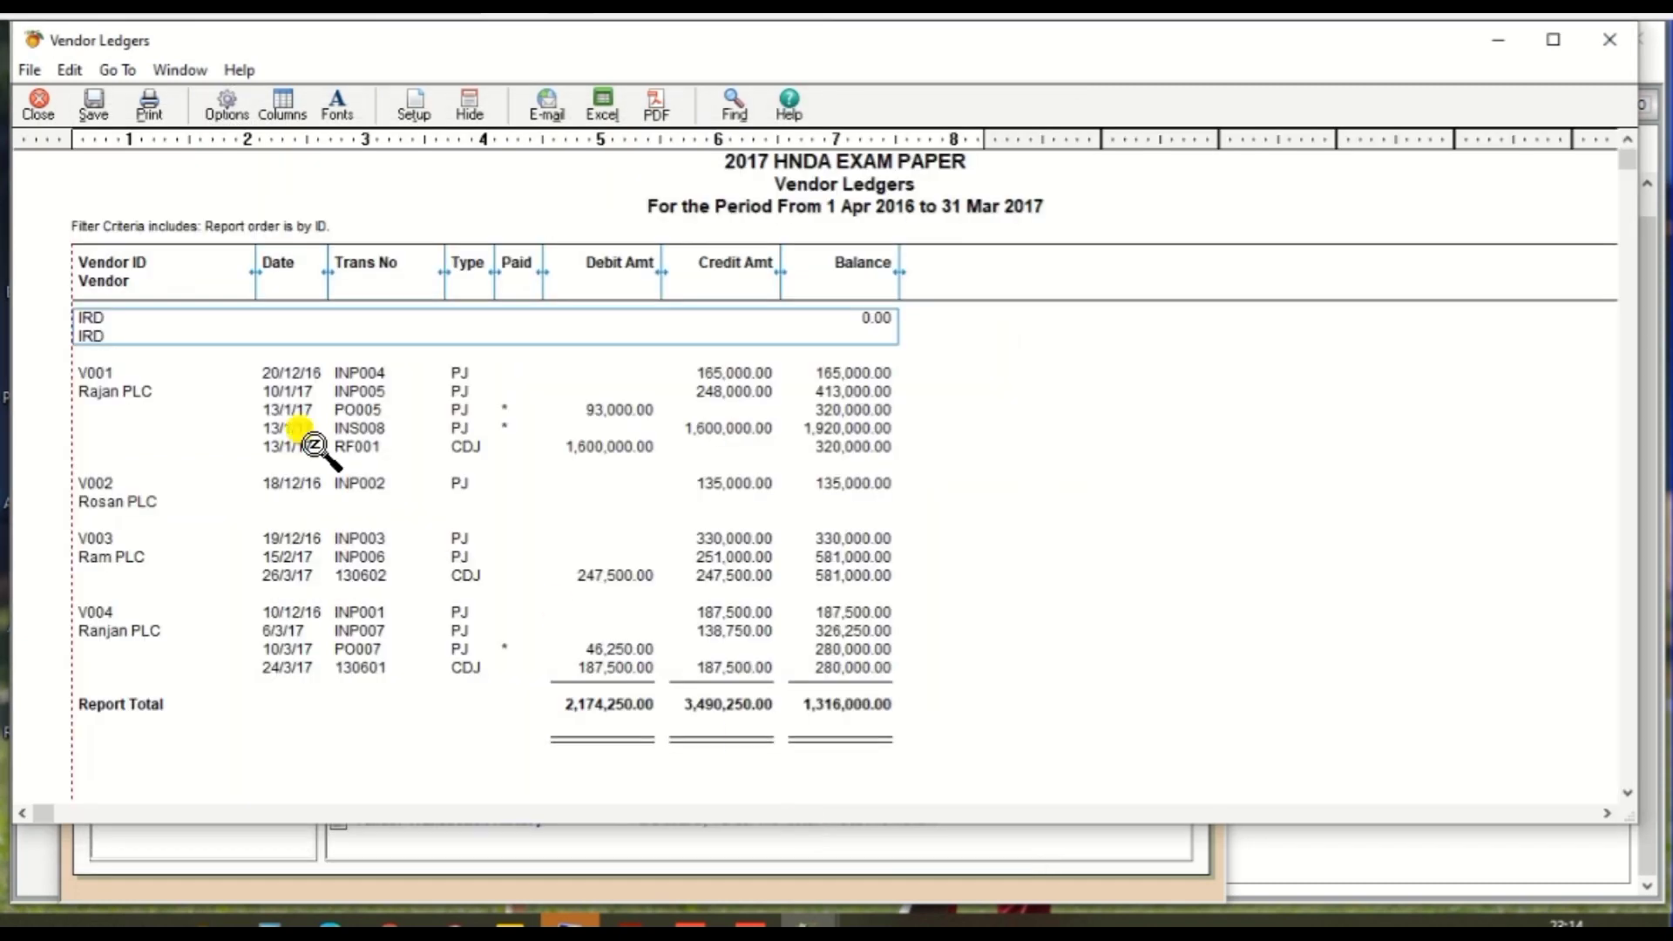
- Save the Vendor Ledgers report under the name Vendor Balance
{"action": "left_click", "coordinate": [96, 105]}
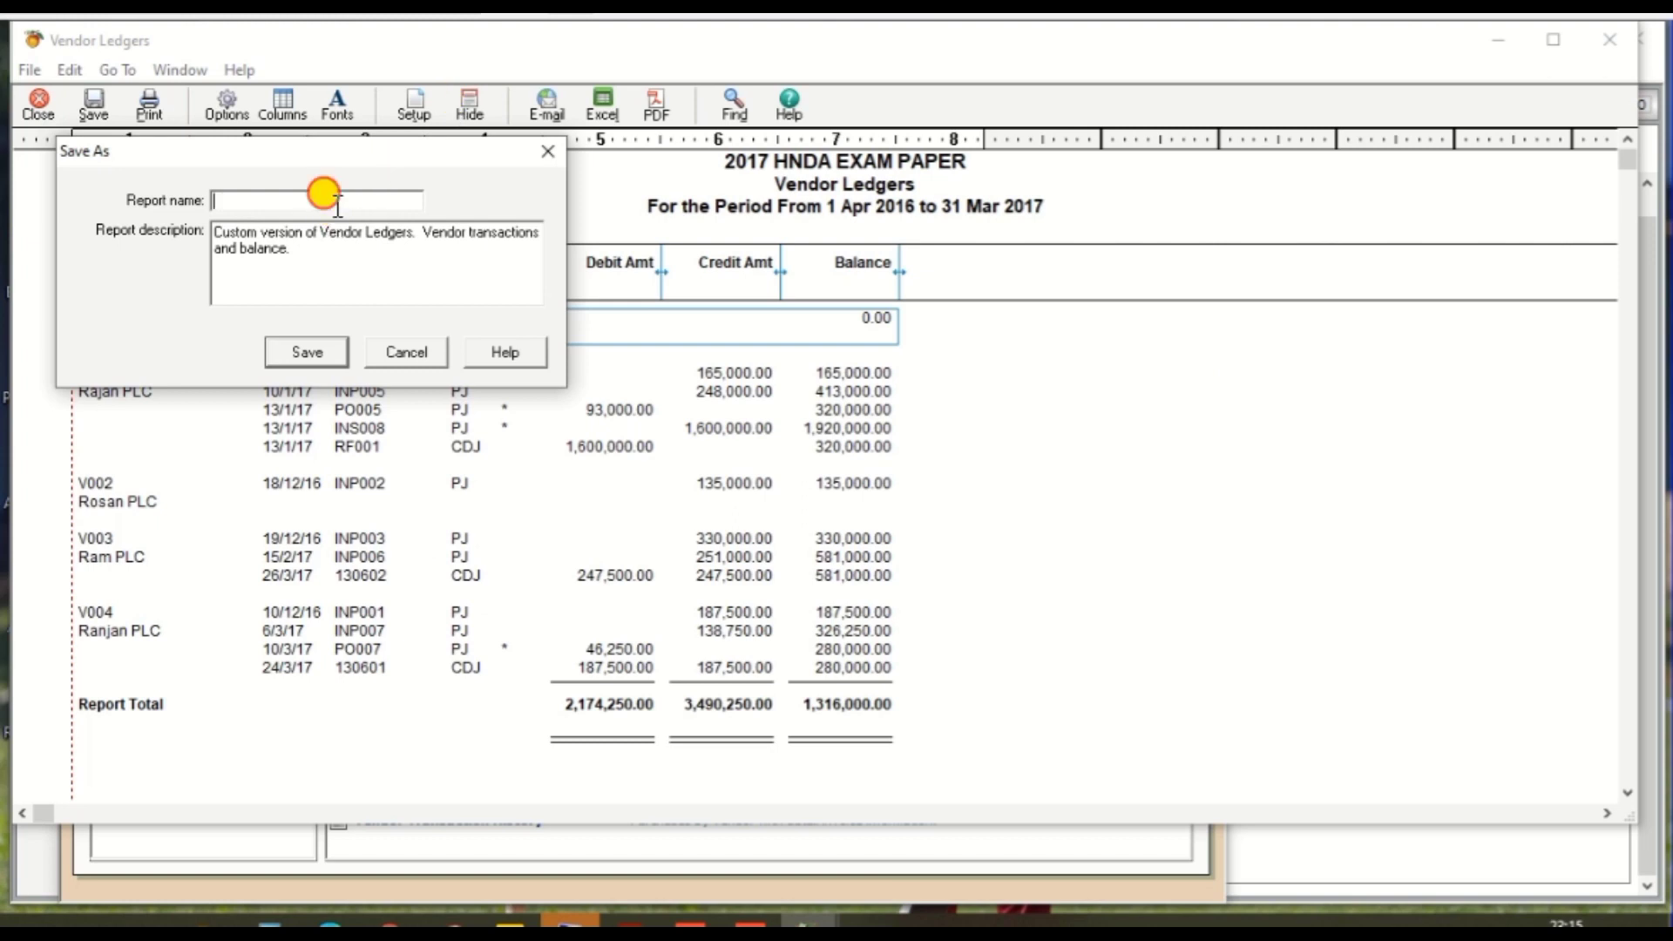
{"action": "type", "text": "Ve"}
{"action": "type", "text": "ndor Balan"}
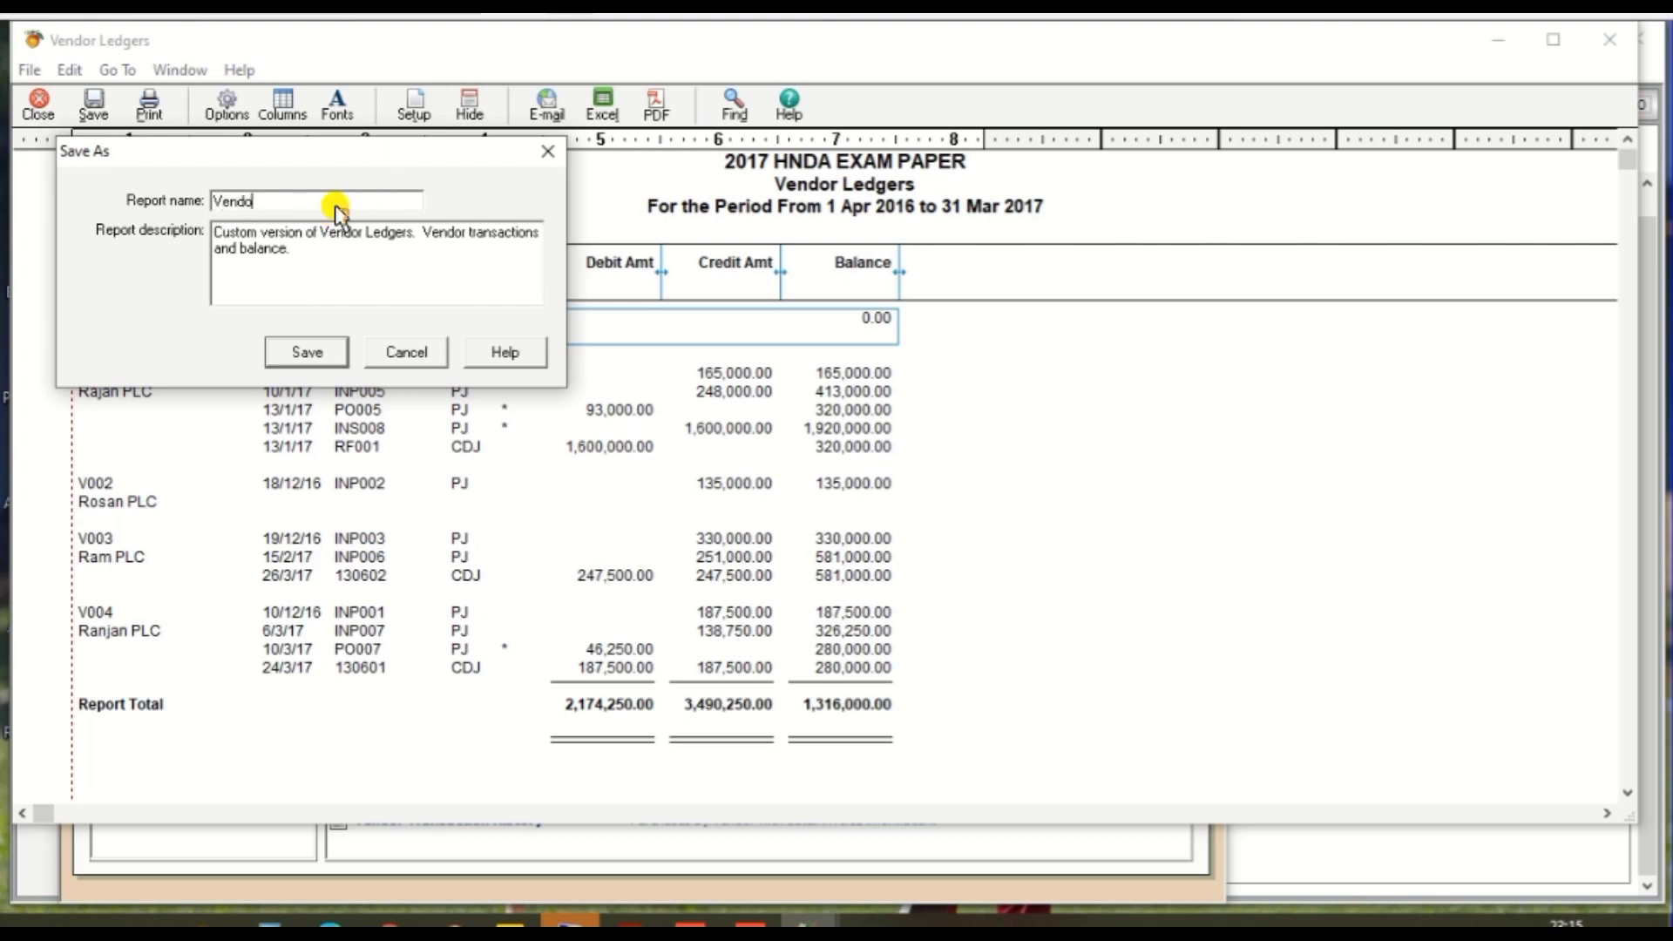
{"action": "type", "text": "ce"}
{"action": "left_click", "coordinate": [306, 352]}
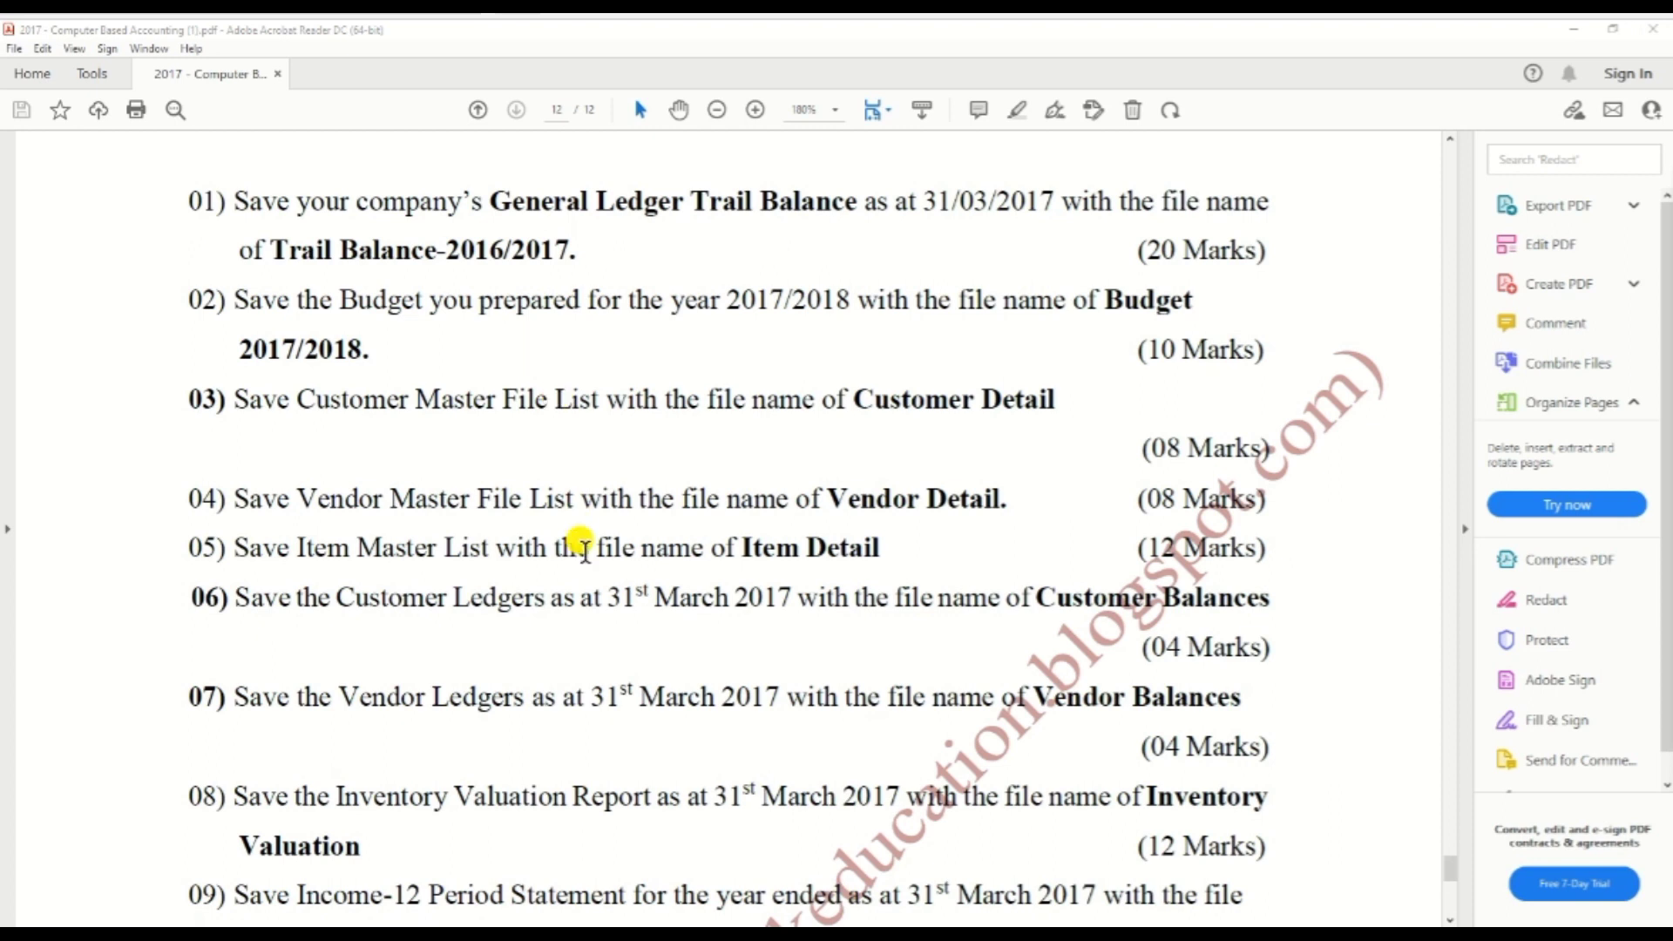
- Review the next report tasks in the exam paper PDF, and close the Vendor Balance report and the report selection window in Peachtree
{"action": "scroll", "coordinate": [583, 547], "scroll_direction": "down", "scroll_amount": 2}
{"action": "scroll", "coordinate": [584, 547], "scroll_direction": "down", "scroll_amount": 1}
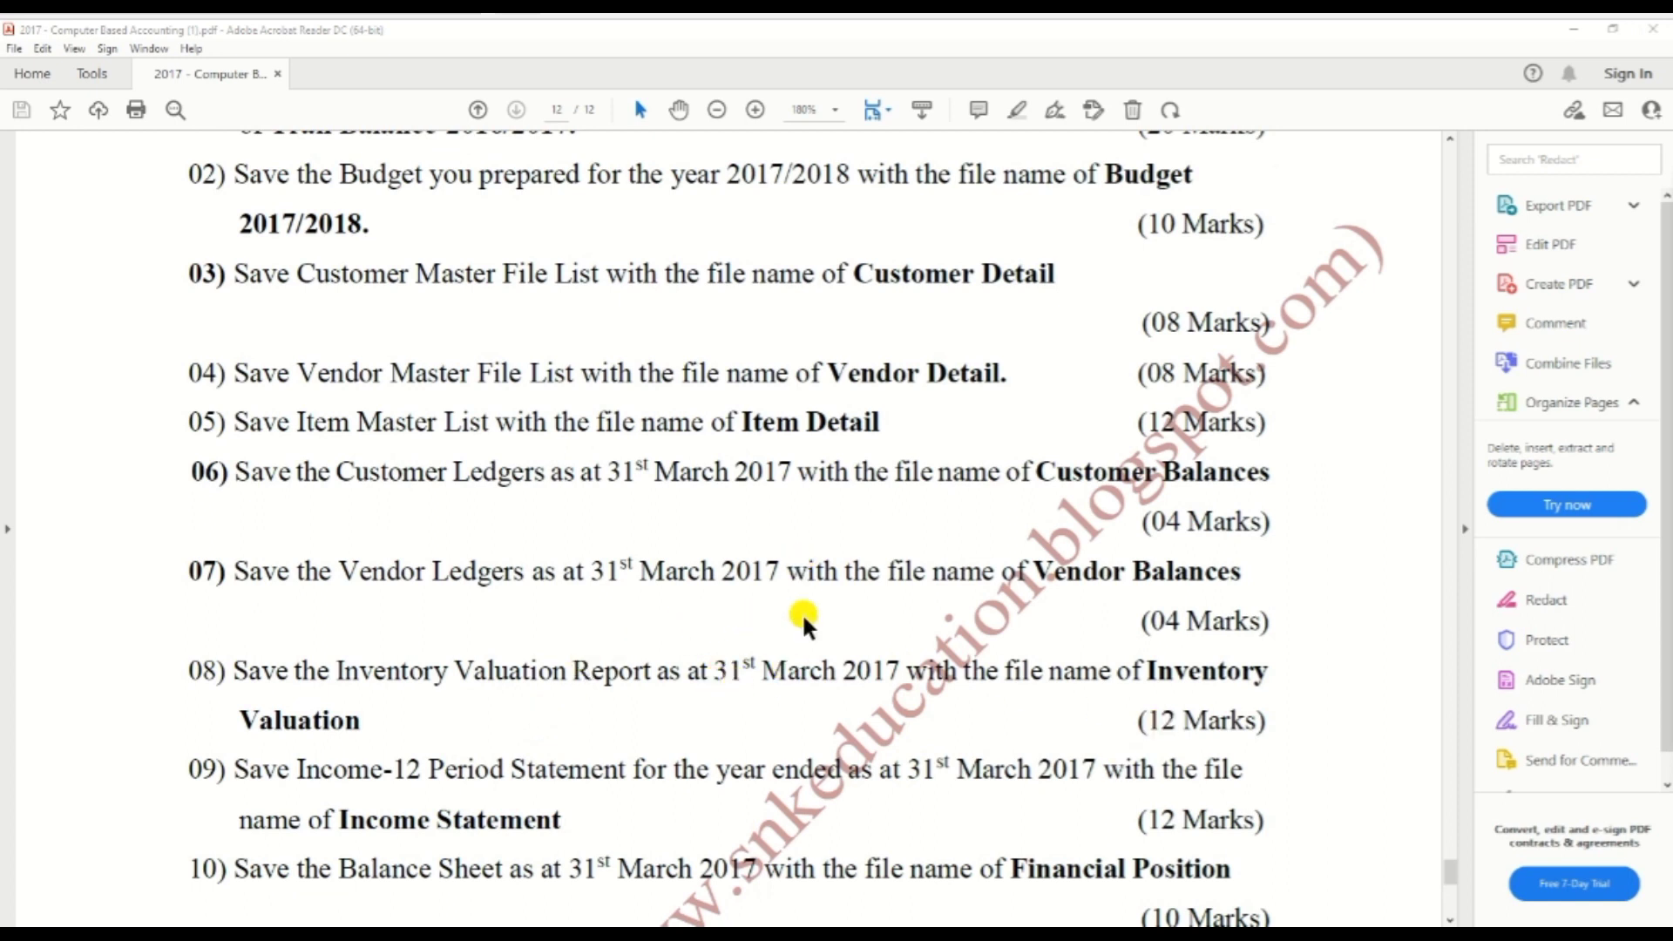
{"action": "key", "text": "alt+Tab"}
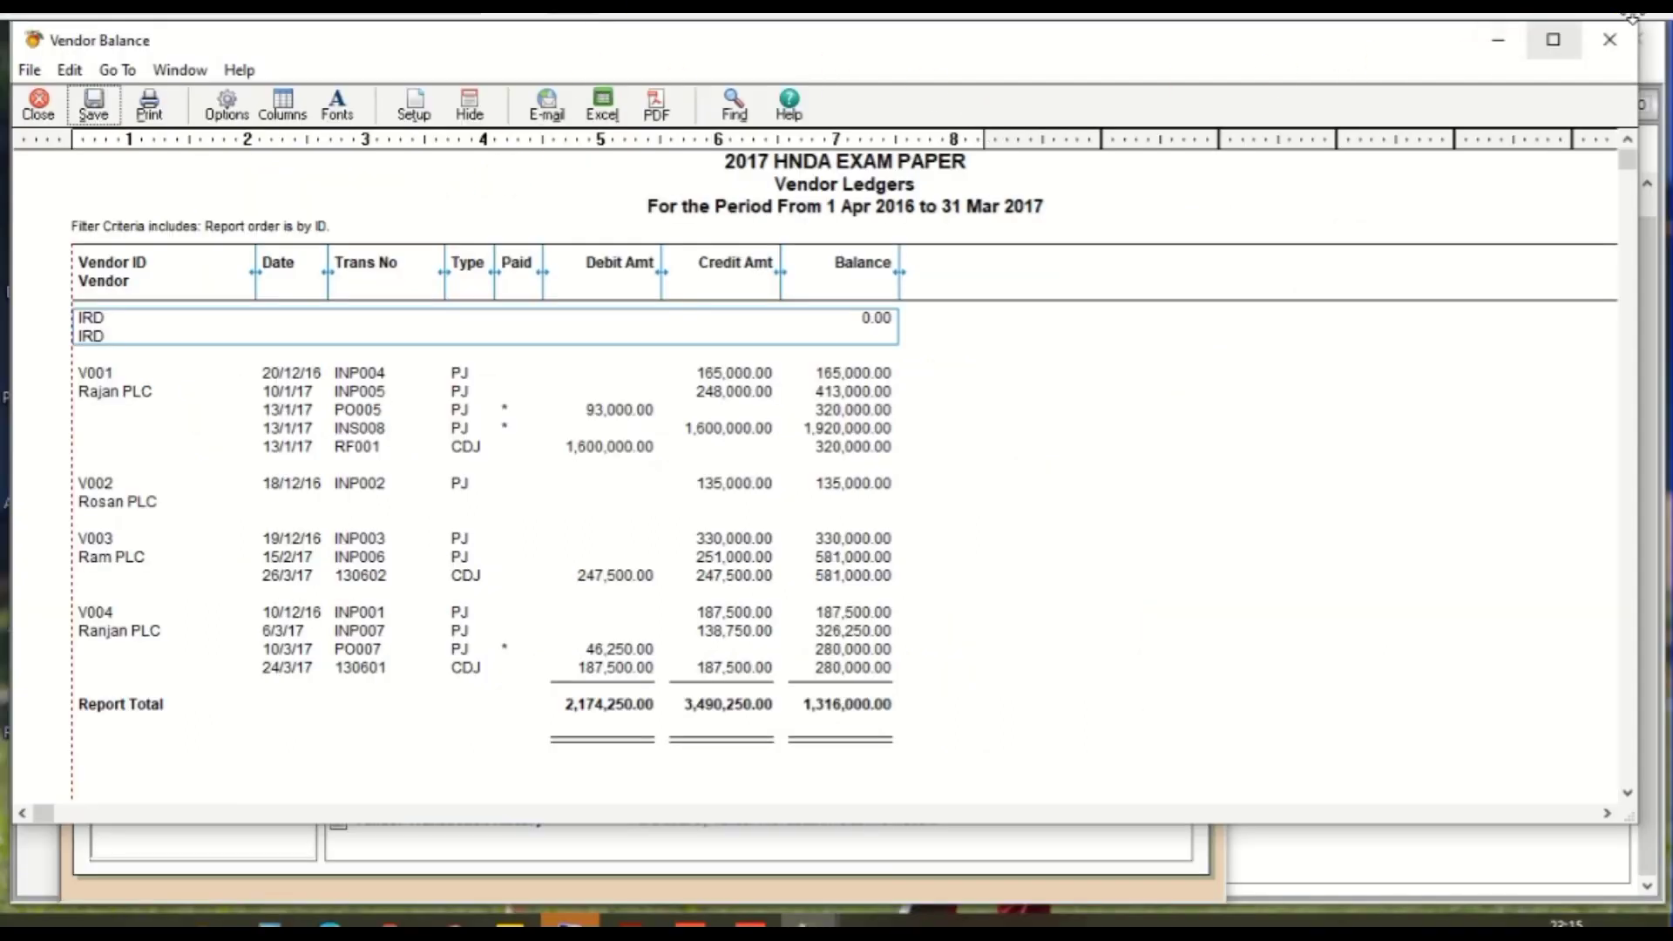
{"action": "left_click", "coordinate": [1610, 40]}
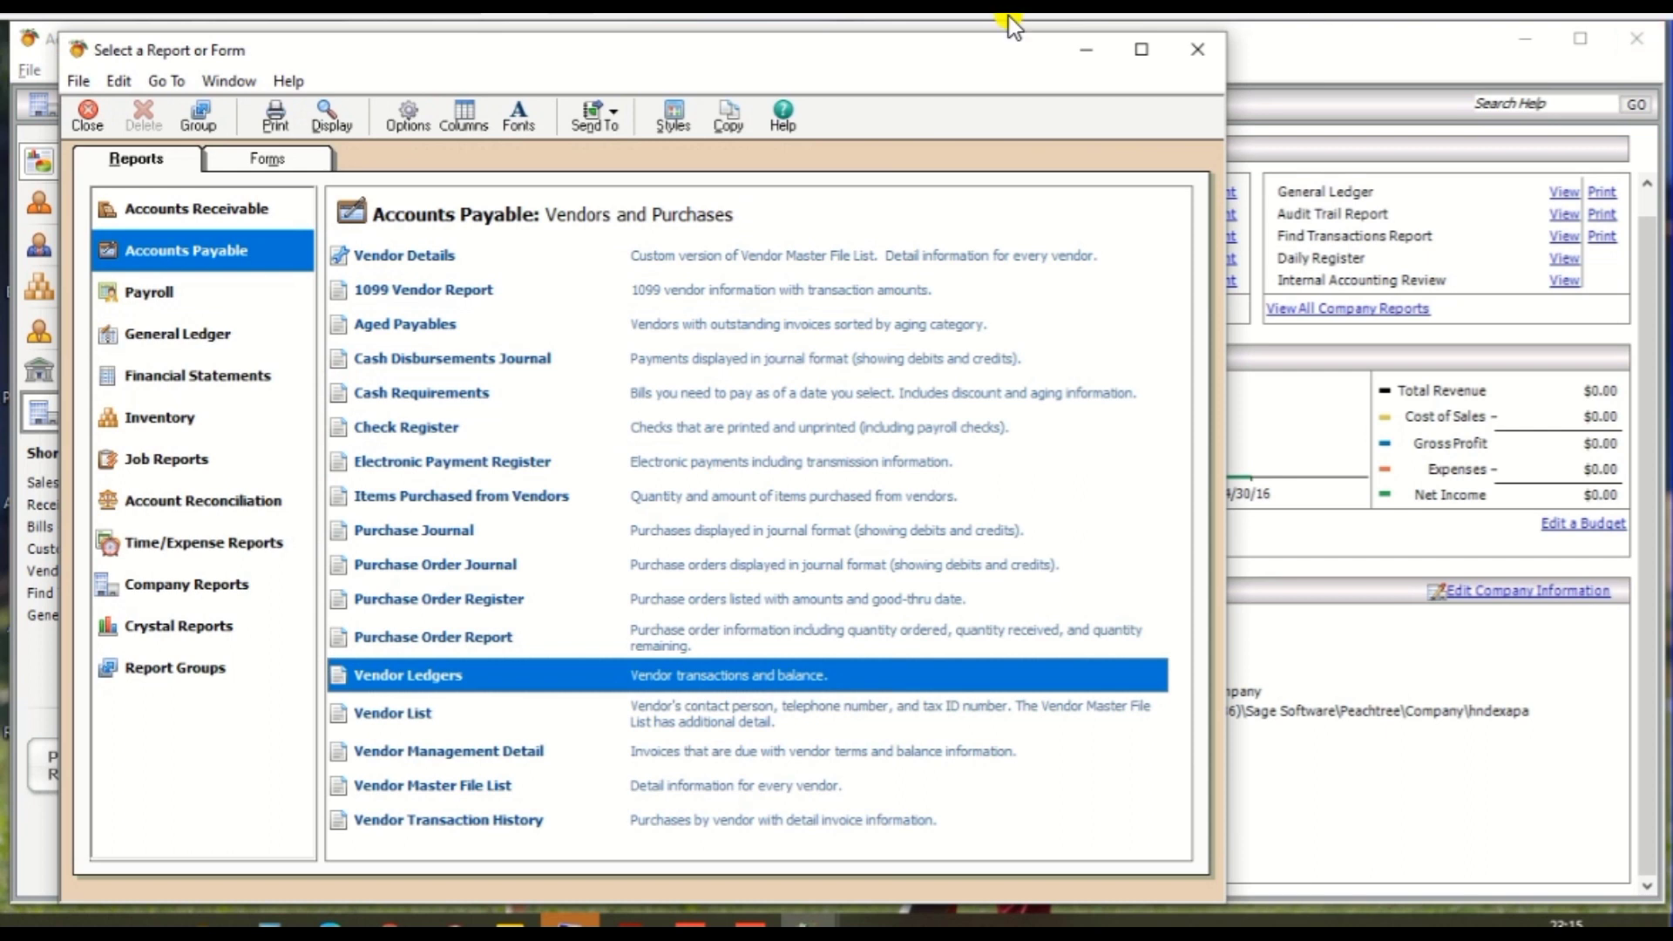
{"action": "left_click", "coordinate": [1196, 48]}
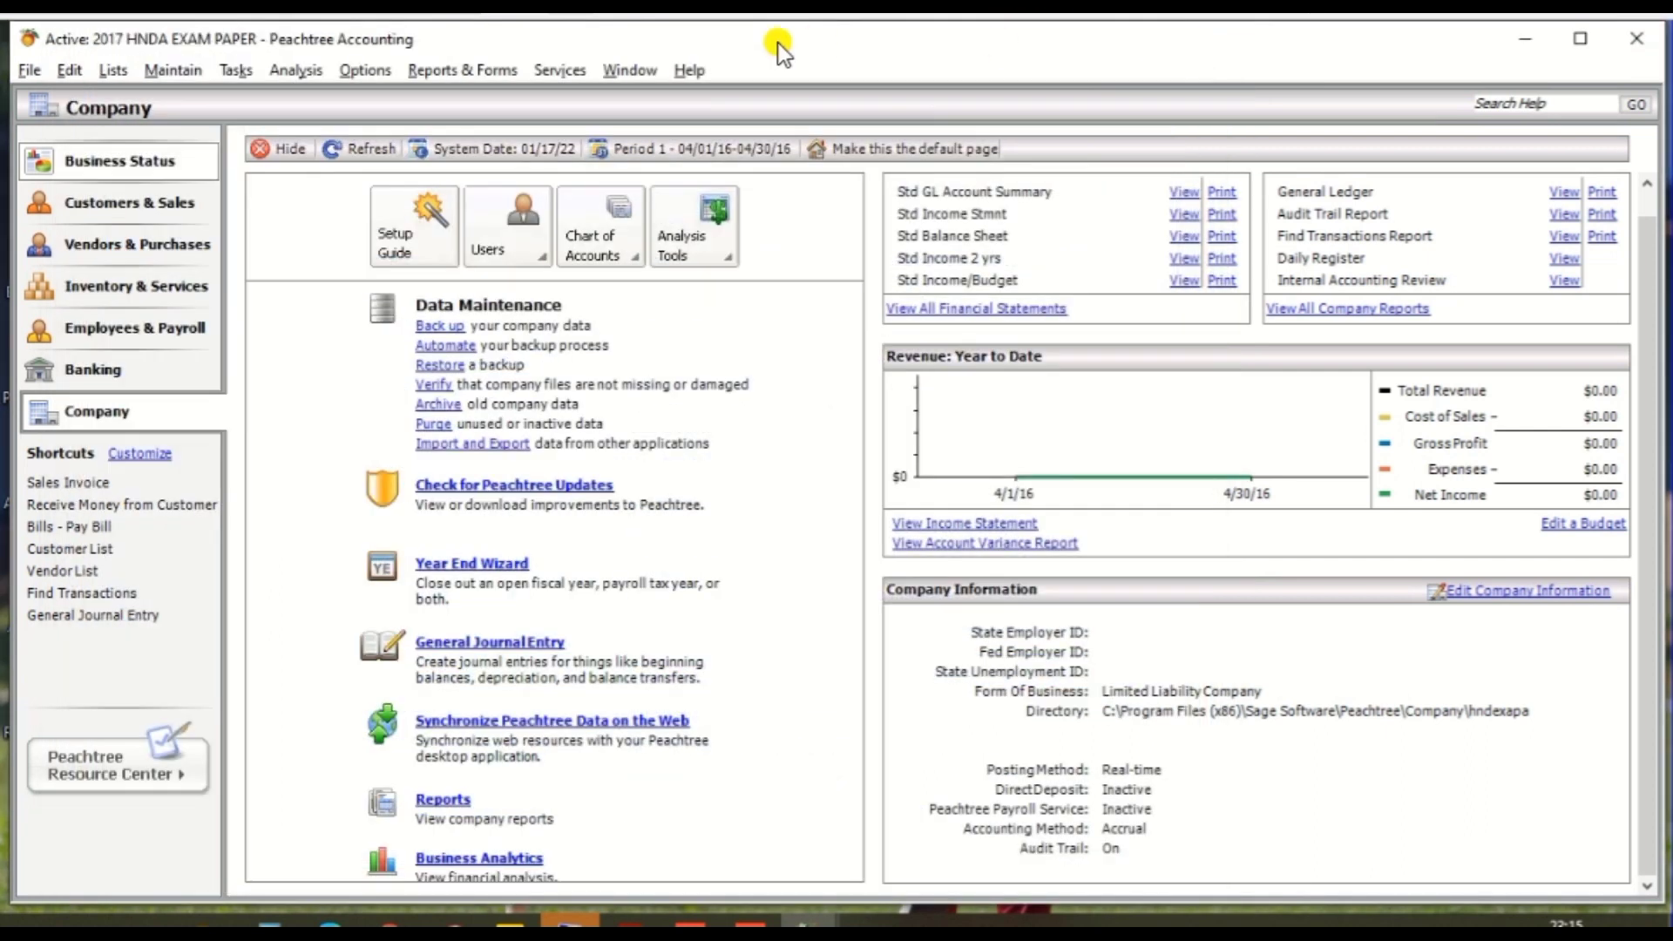
- Open the Inventory Valuation Report from the Inventory reports
{"action": "left_click", "coordinate": [483, 68]}
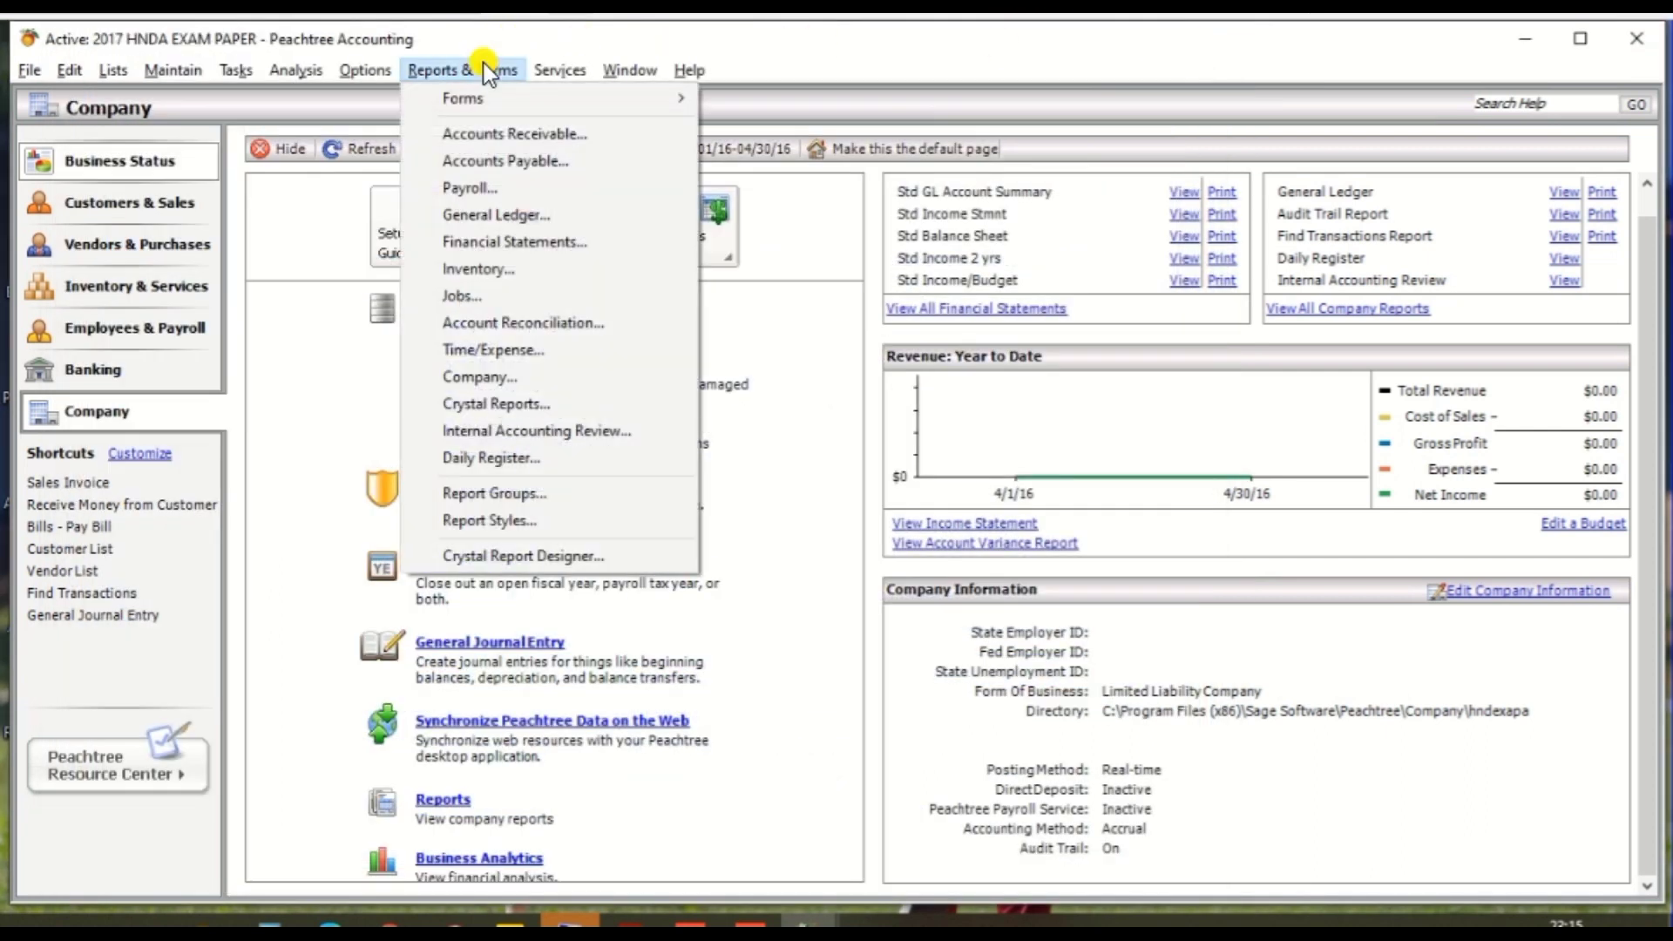
{"action": "left_click", "coordinate": [531, 268]}
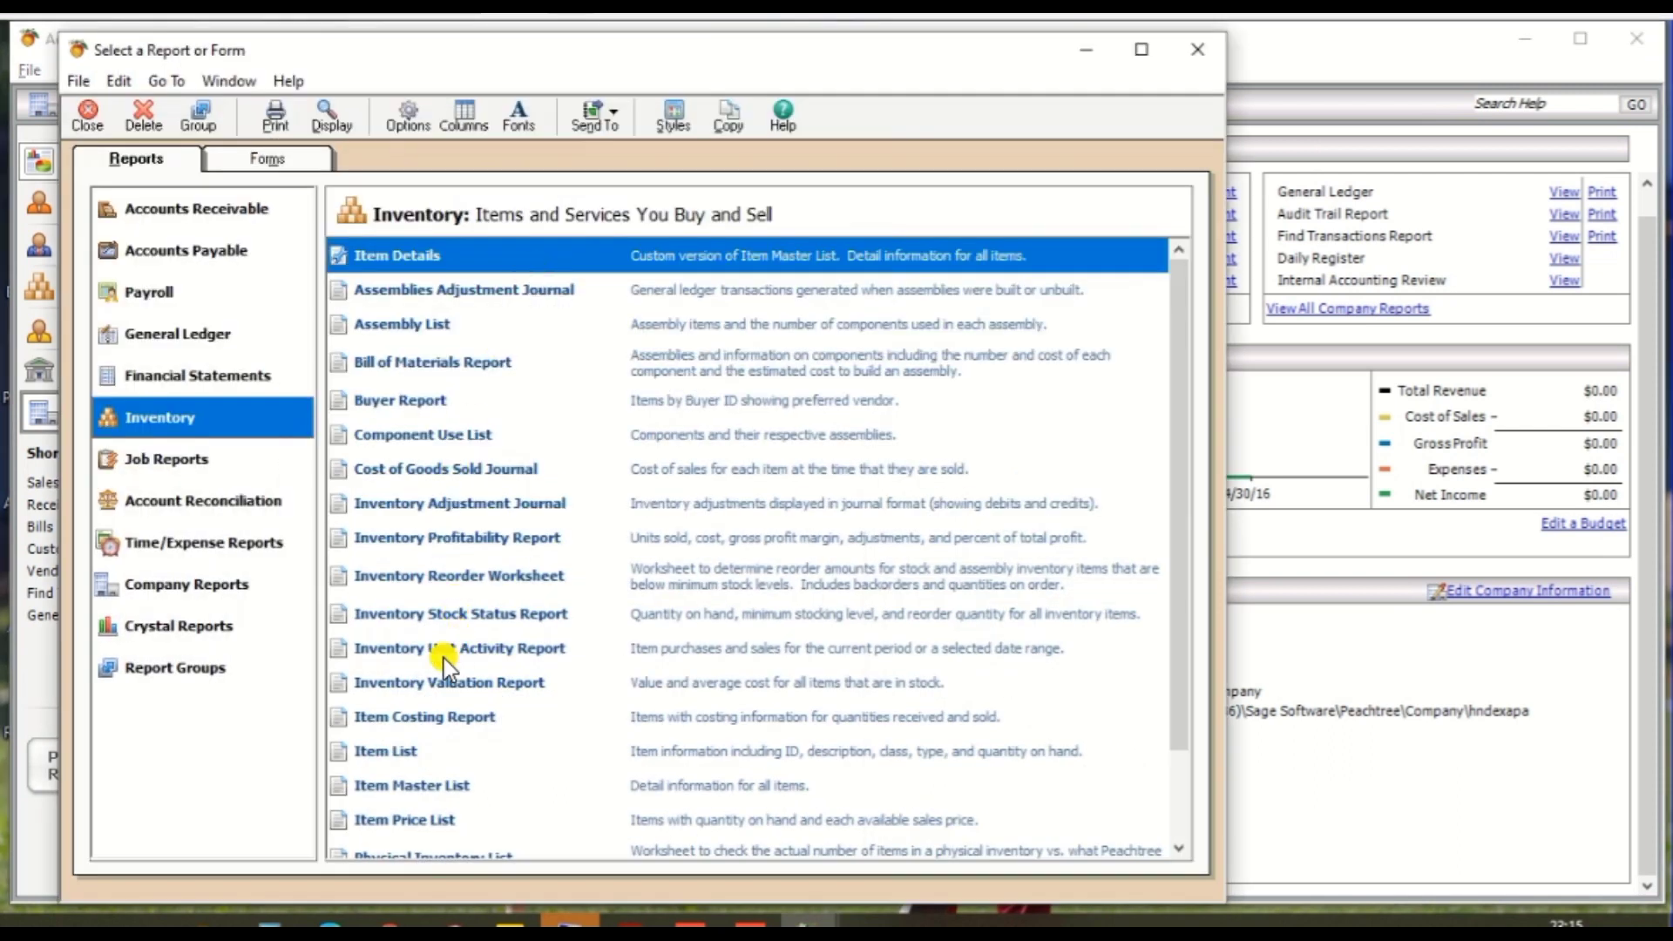
{"action": "left_click", "coordinate": [445, 682]}
{"action": "double_click", "coordinate": [447, 681]}
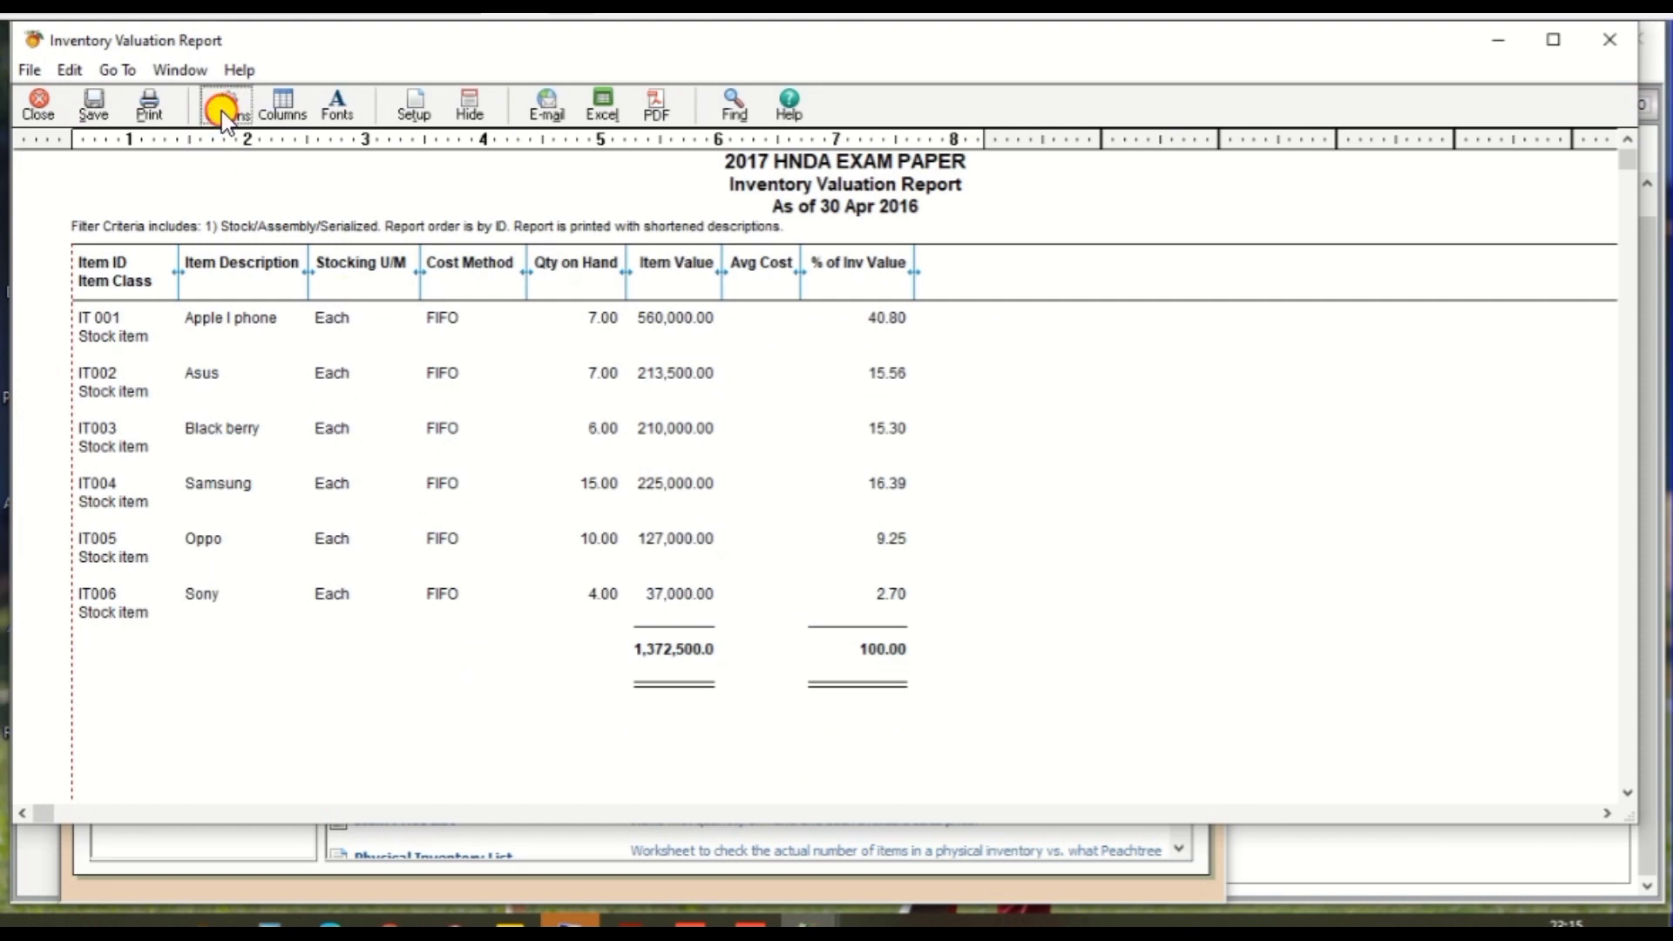
- Set the Inventory Valuation Report's as-of date to Period 12, (3/31/17)
{"action": "left_click", "coordinate": [221, 111]}
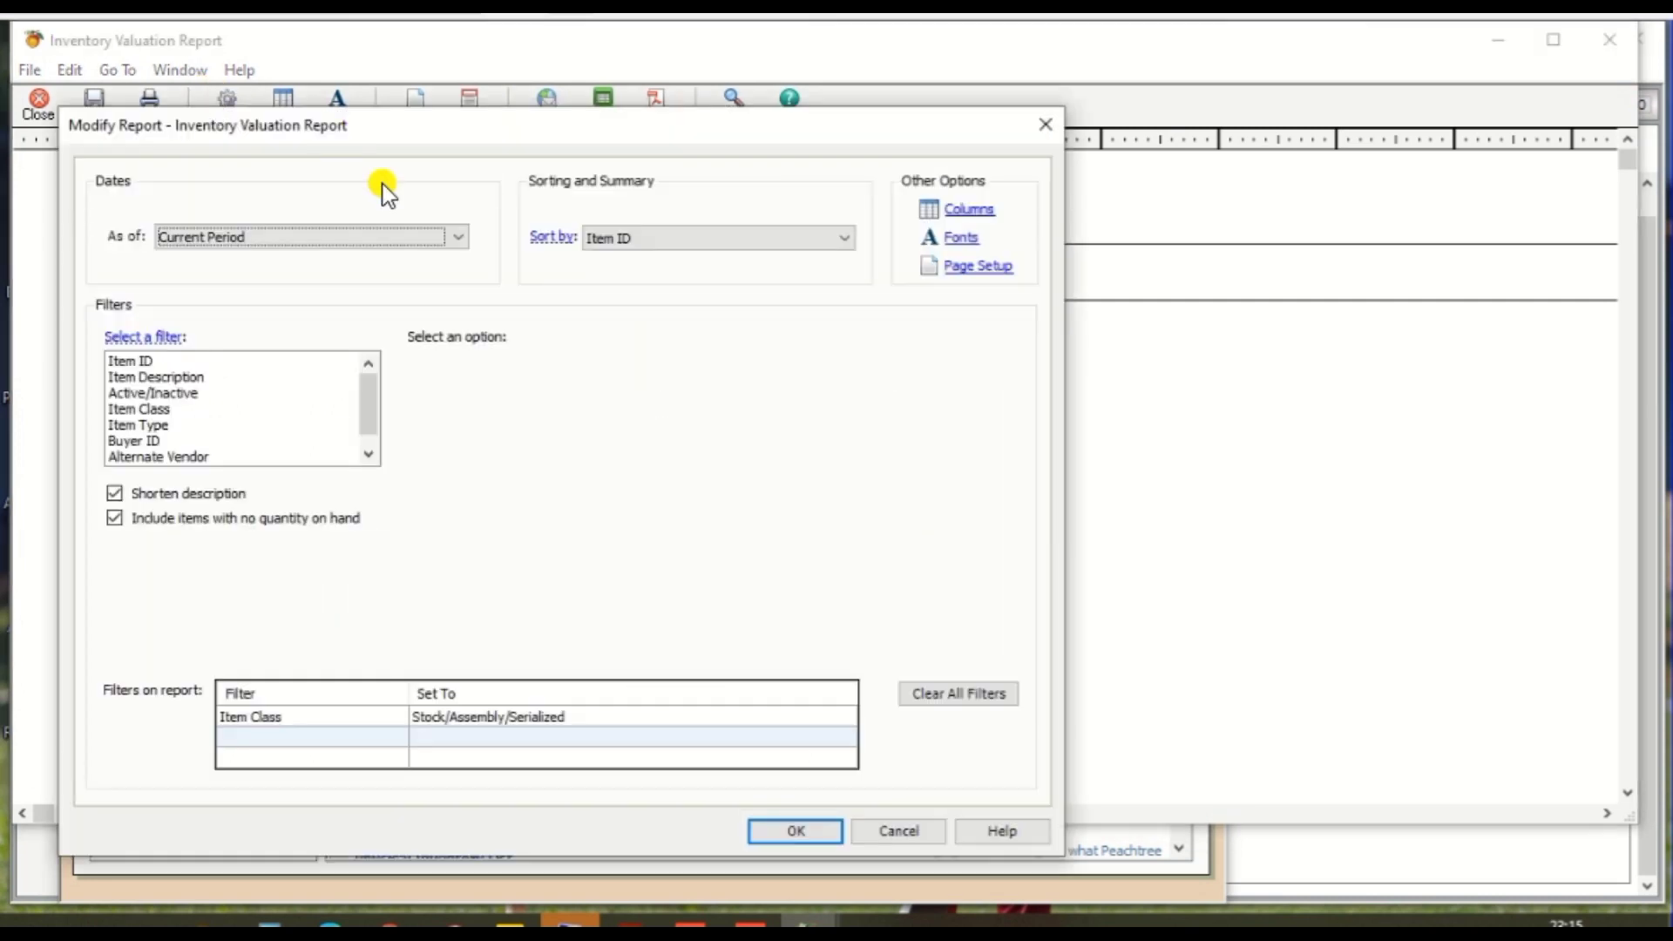
{"action": "left_click", "coordinate": [289, 235]}
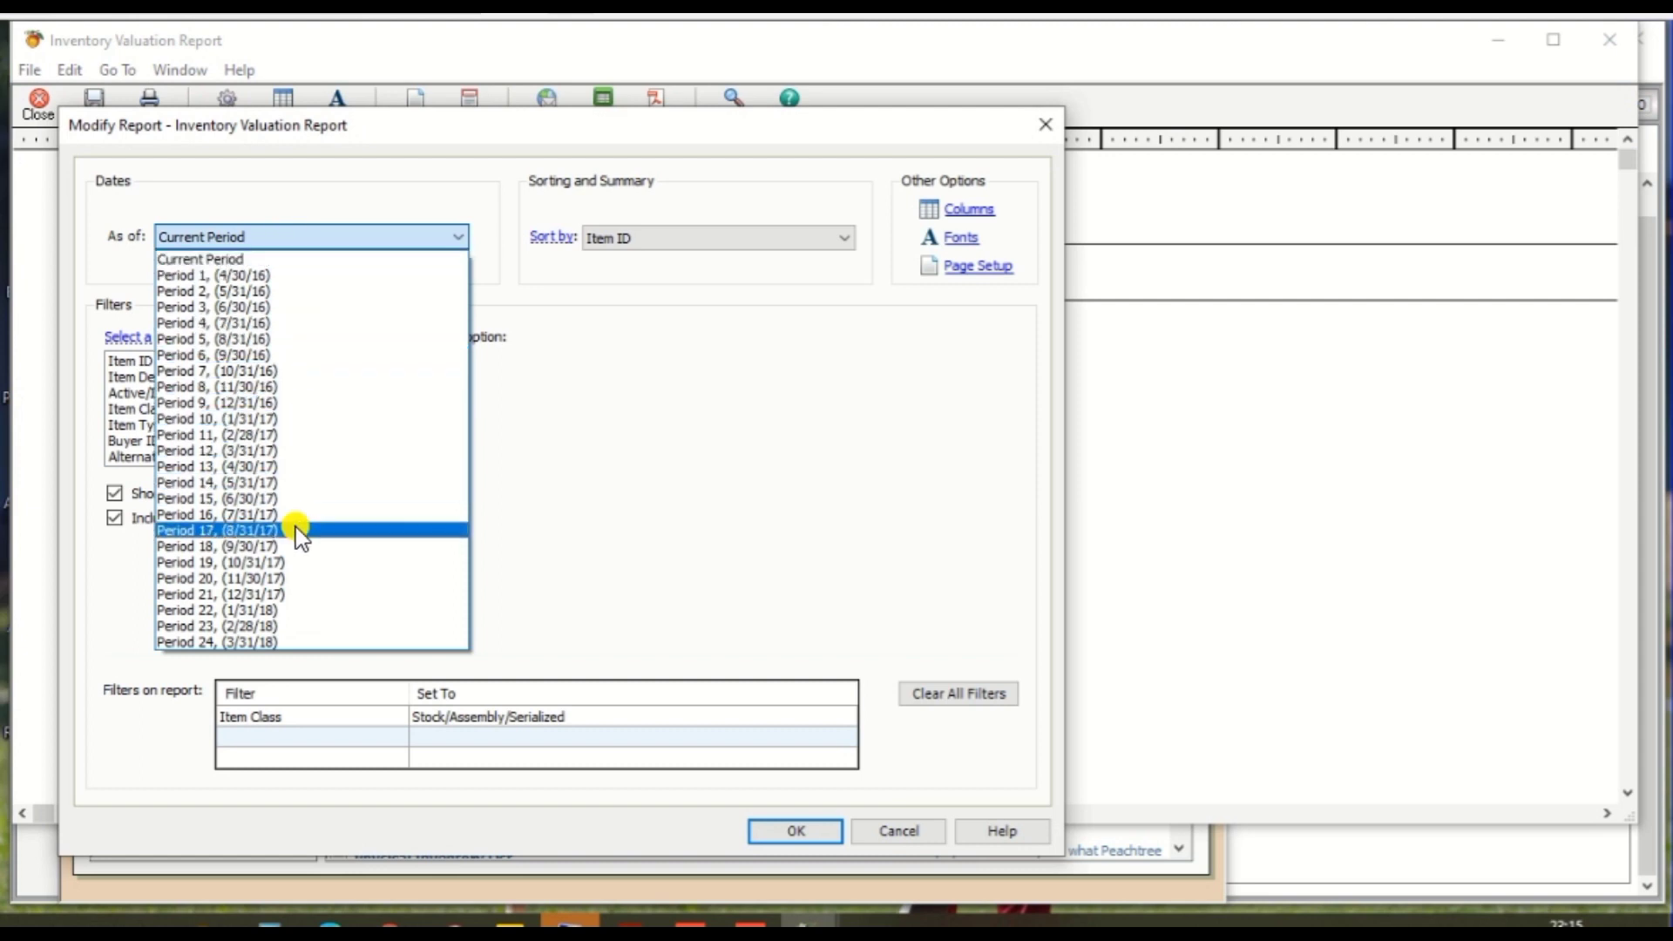
{"action": "left_click", "coordinate": [302, 451]}
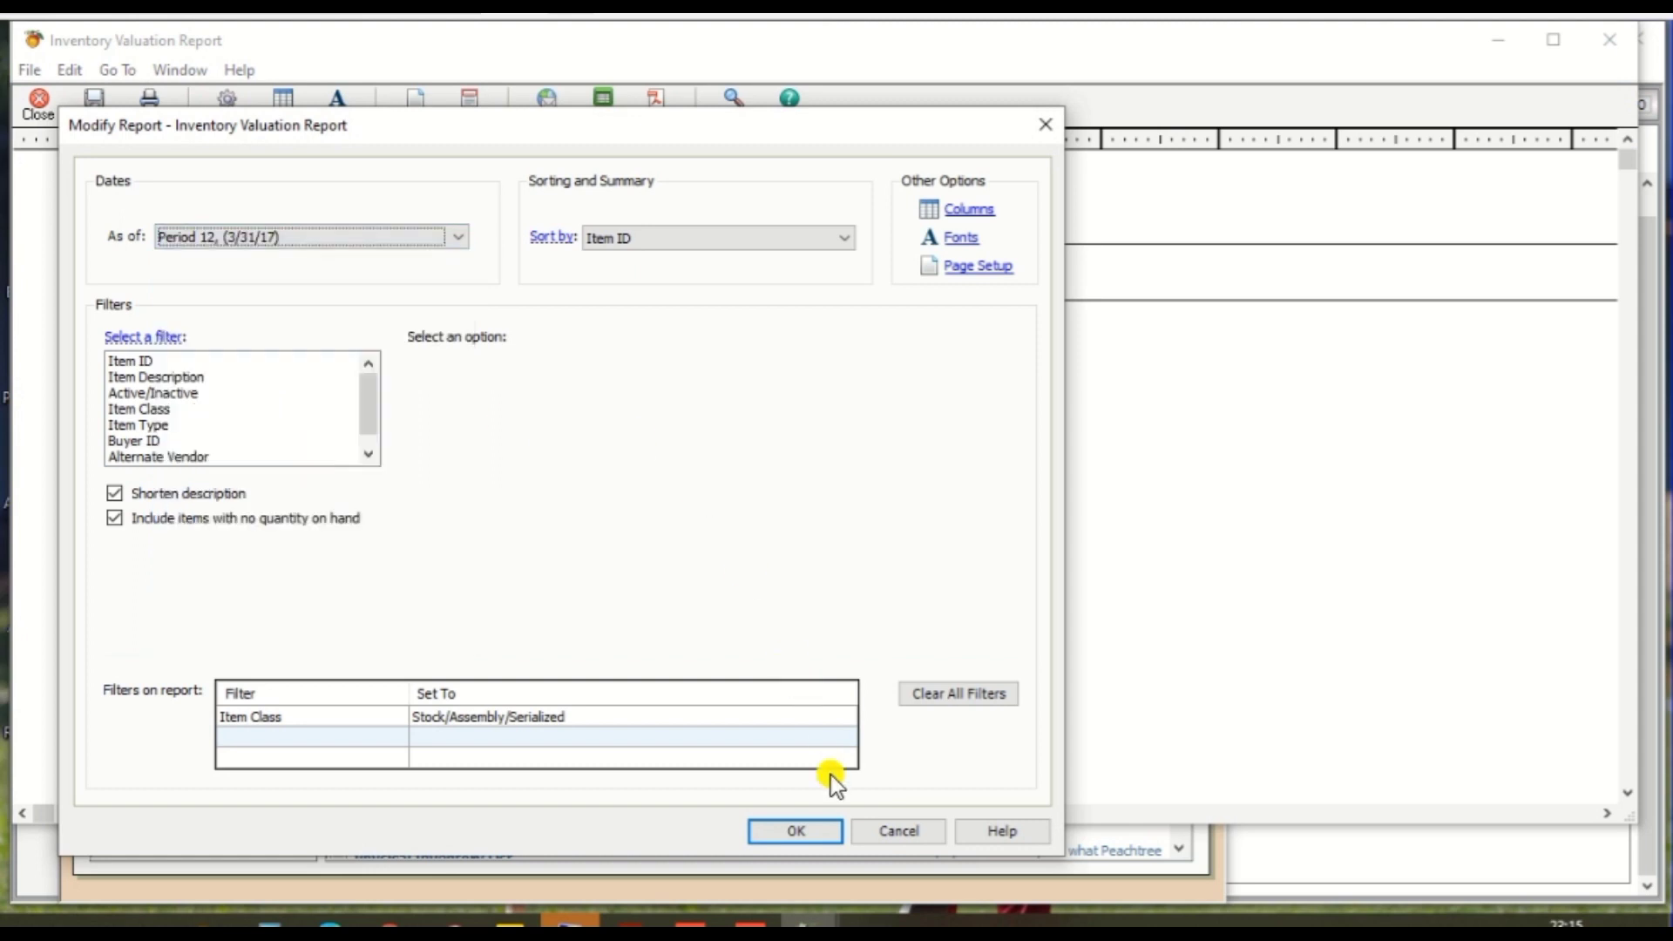
{"action": "left_click", "coordinate": [812, 831]}
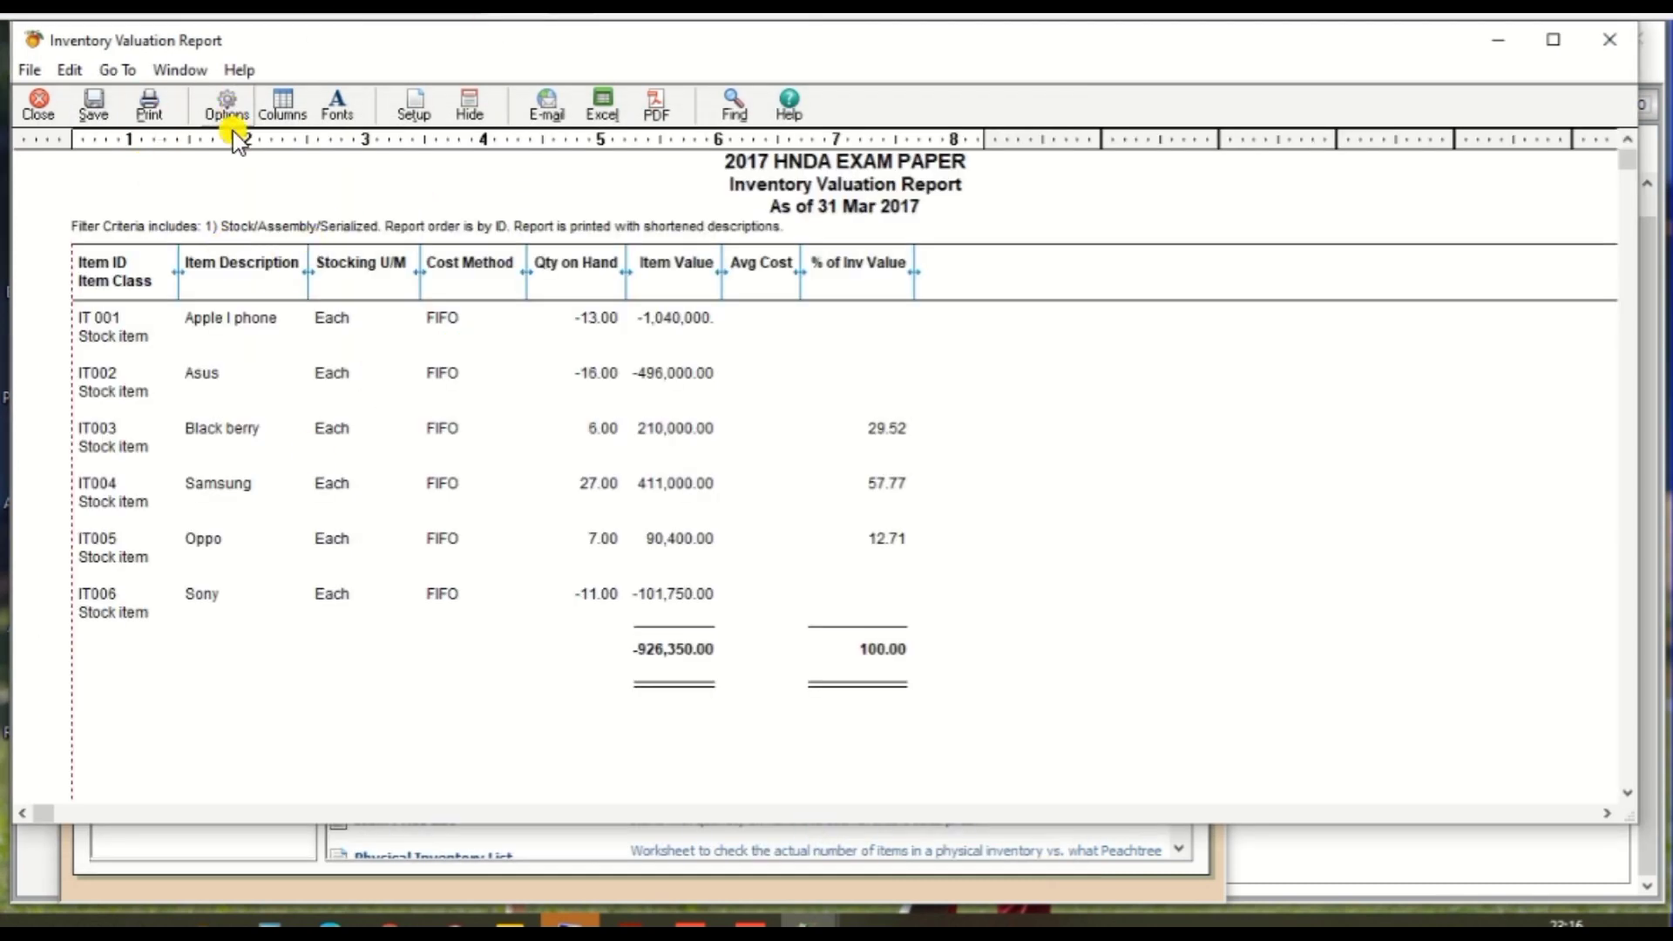
- Save the Inventory Valuation Report under the name Inventory Valuation, checking the required file name in the exam paper
{"action": "left_click", "coordinate": [108, 113]}
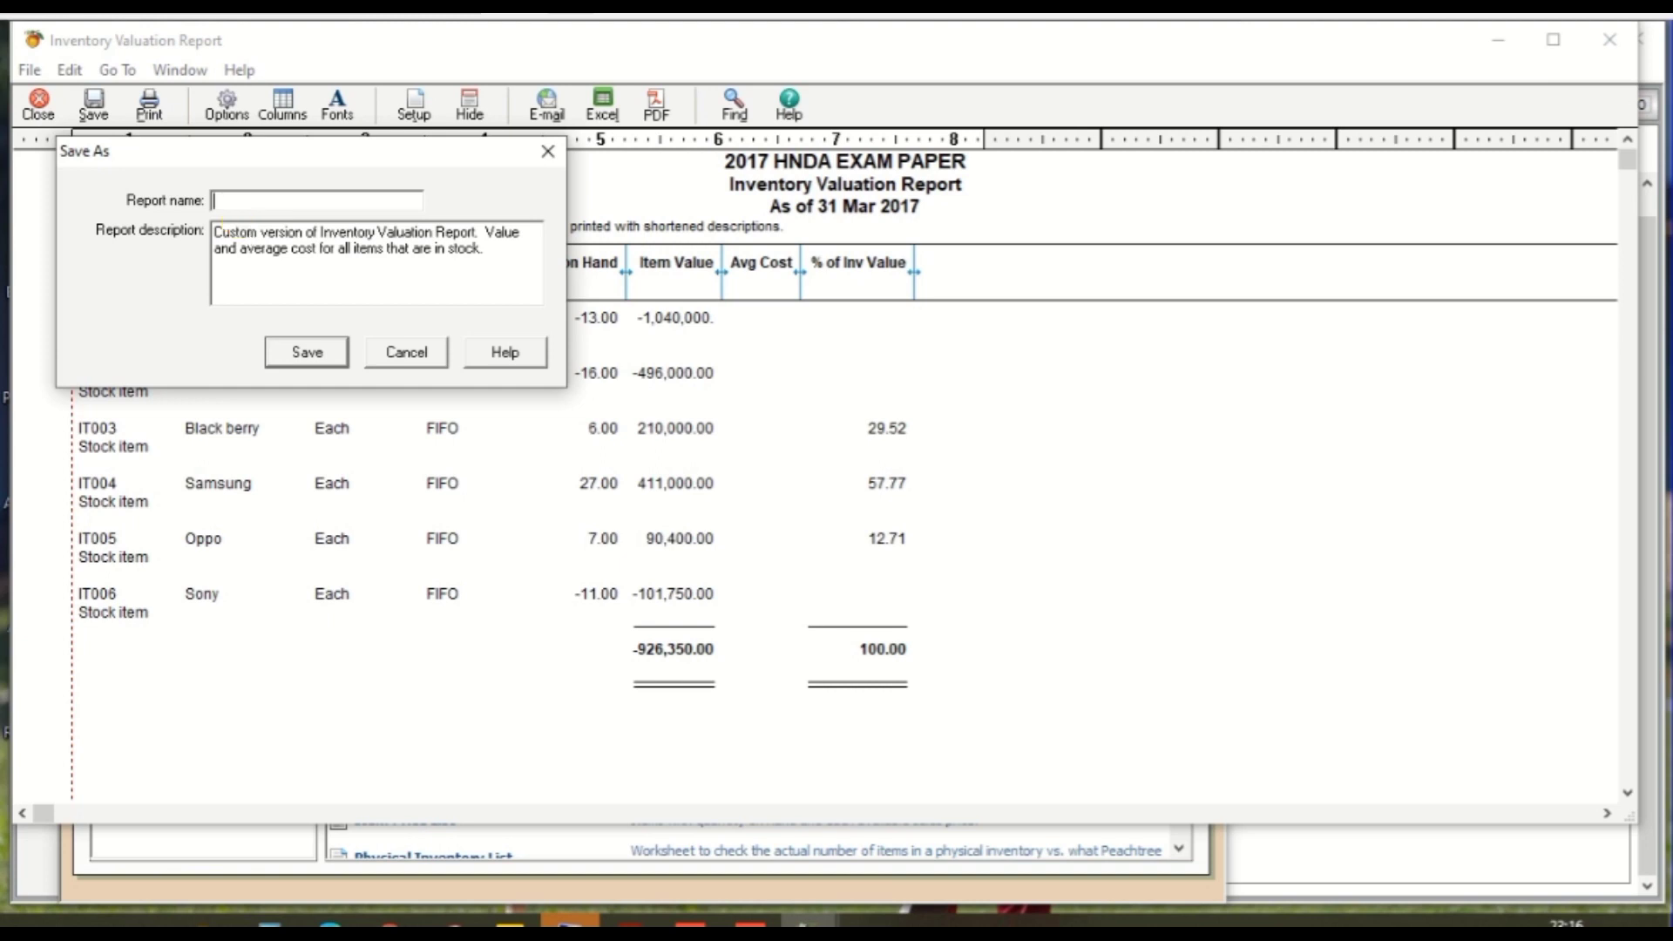
{"action": "key", "text": "alt+Tab"}
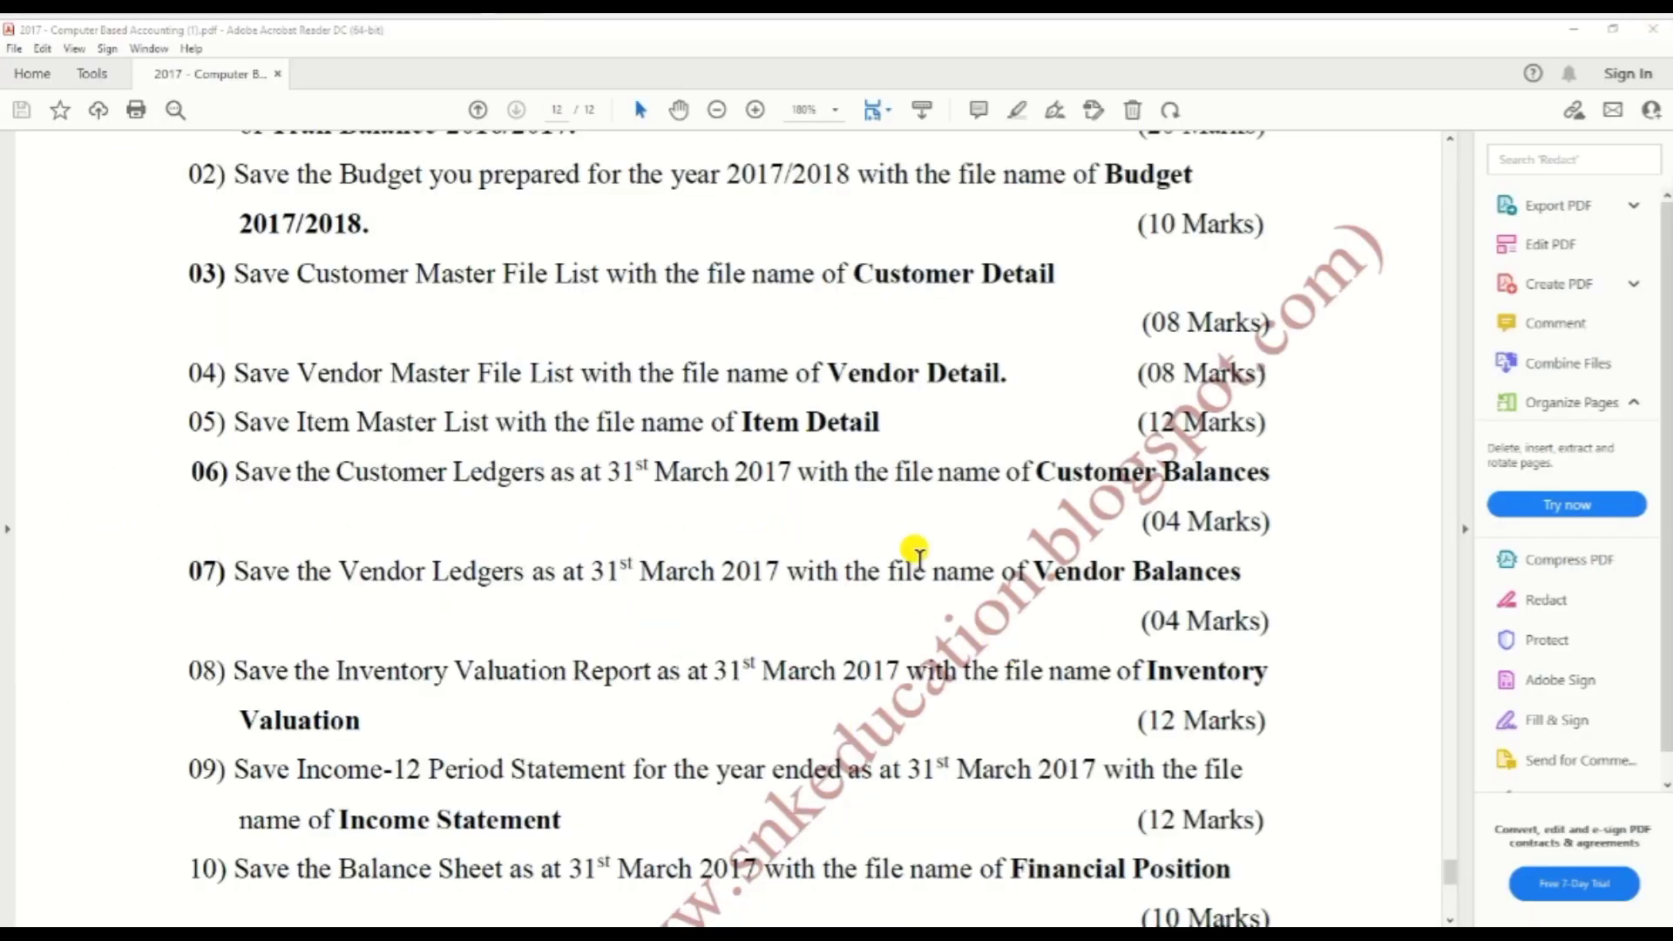
{"action": "key", "text": "alt+Tab"}
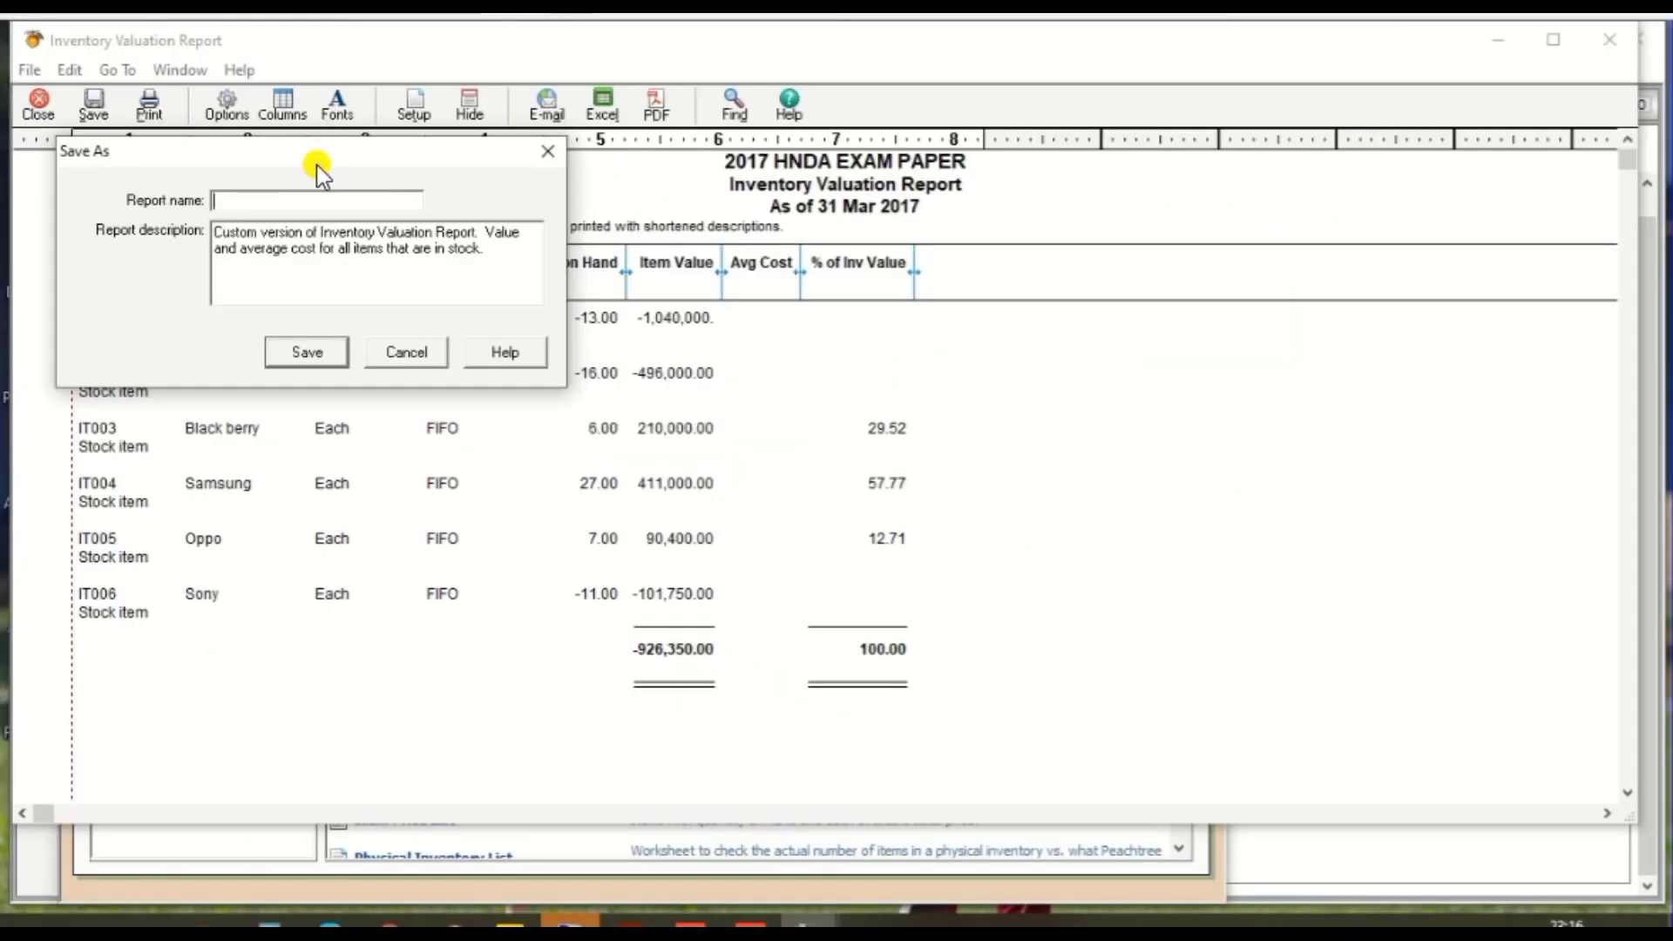
{"action": "type", "text": "Inventory Valuation"}
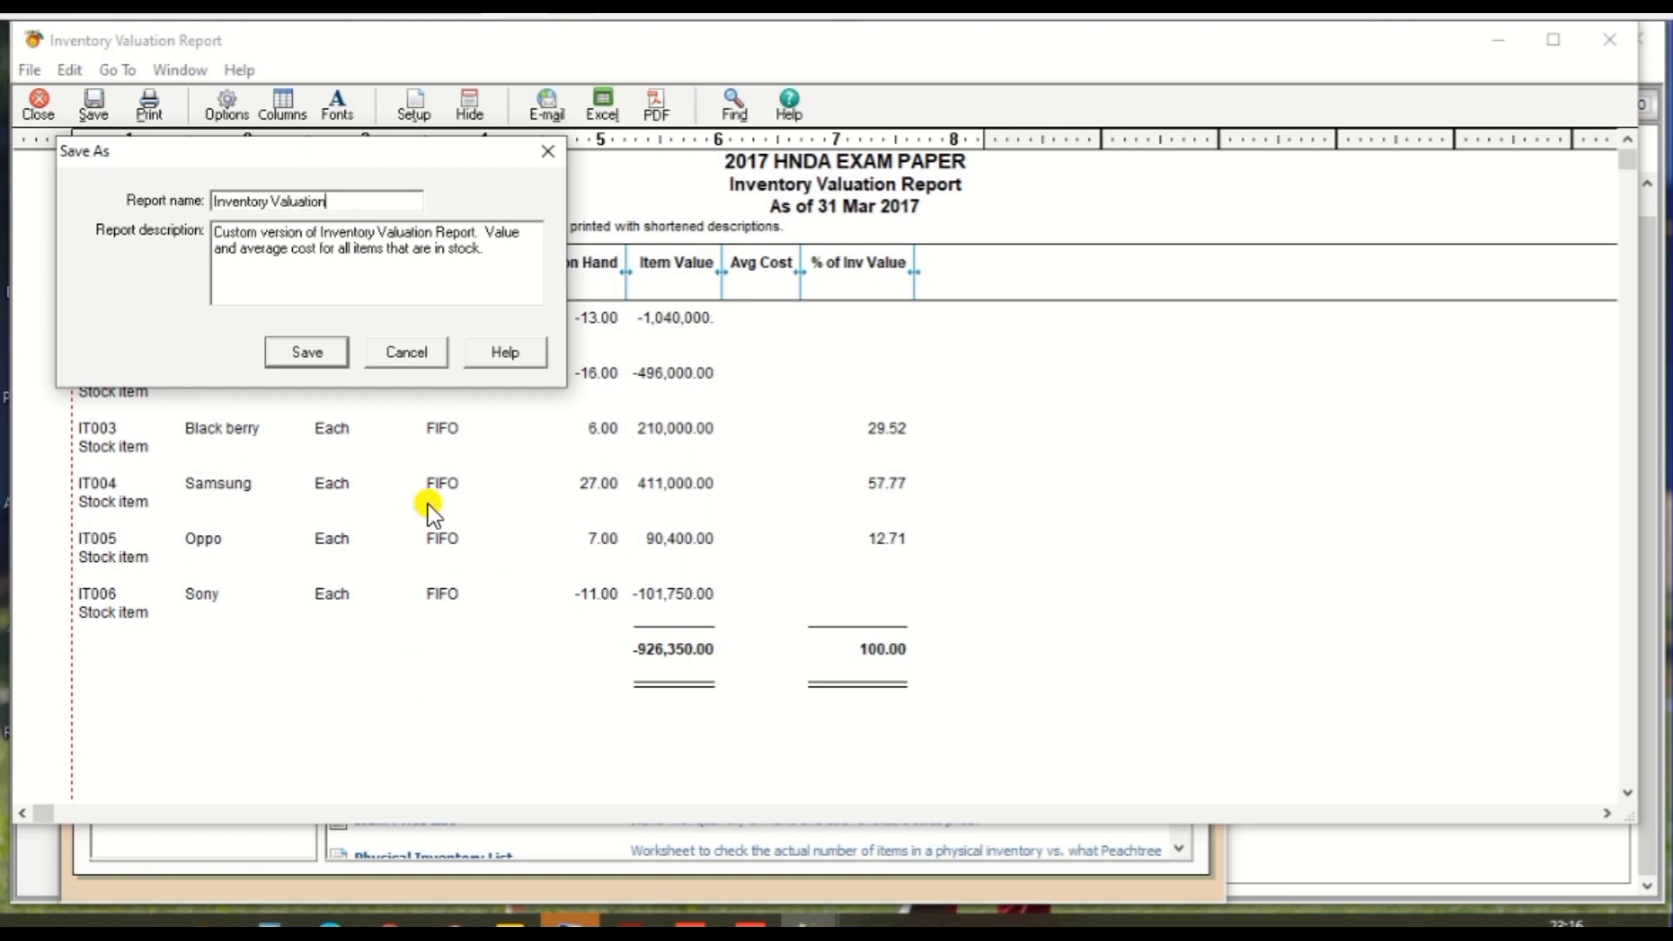
{"action": "left_click", "coordinate": [307, 358]}
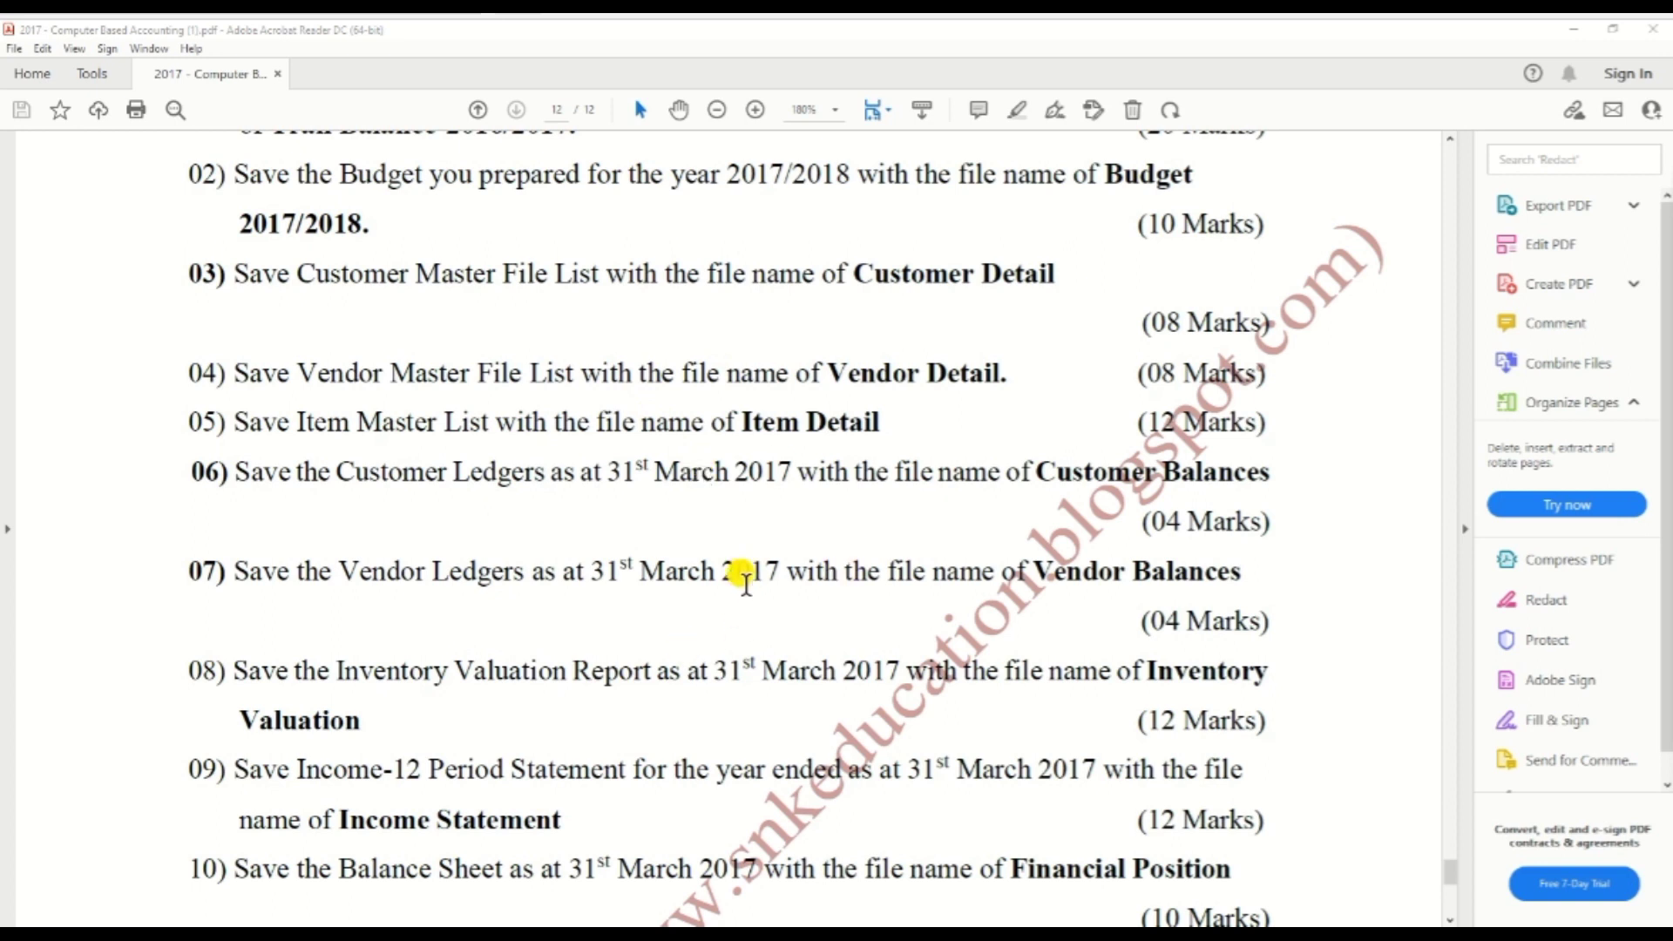
- Review the remaining report tasks in the exam paper PDF, and close the saved Inventory Valuation report in Peachtree
{"action": "scroll", "coordinate": [745, 582], "scroll_direction": "down", "scroll_amount": 1}
{"action": "scroll", "coordinate": [745, 582], "scroll_direction": "down", "scroll_amount": 1}
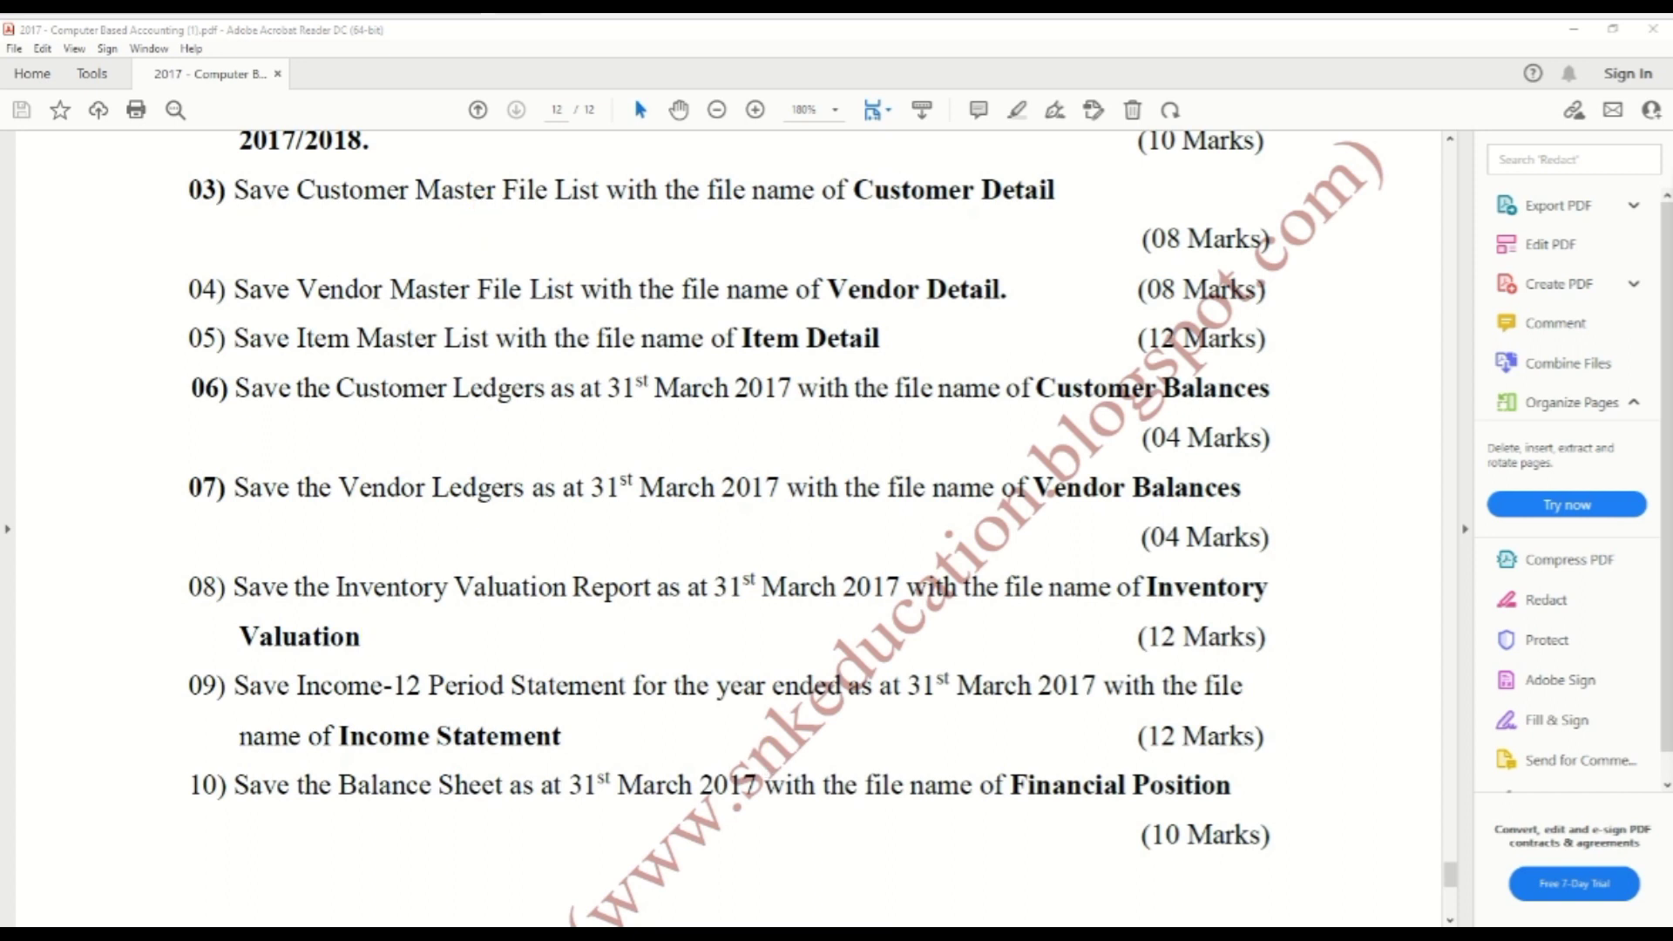
{"action": "key", "text": "alt+Tab"}
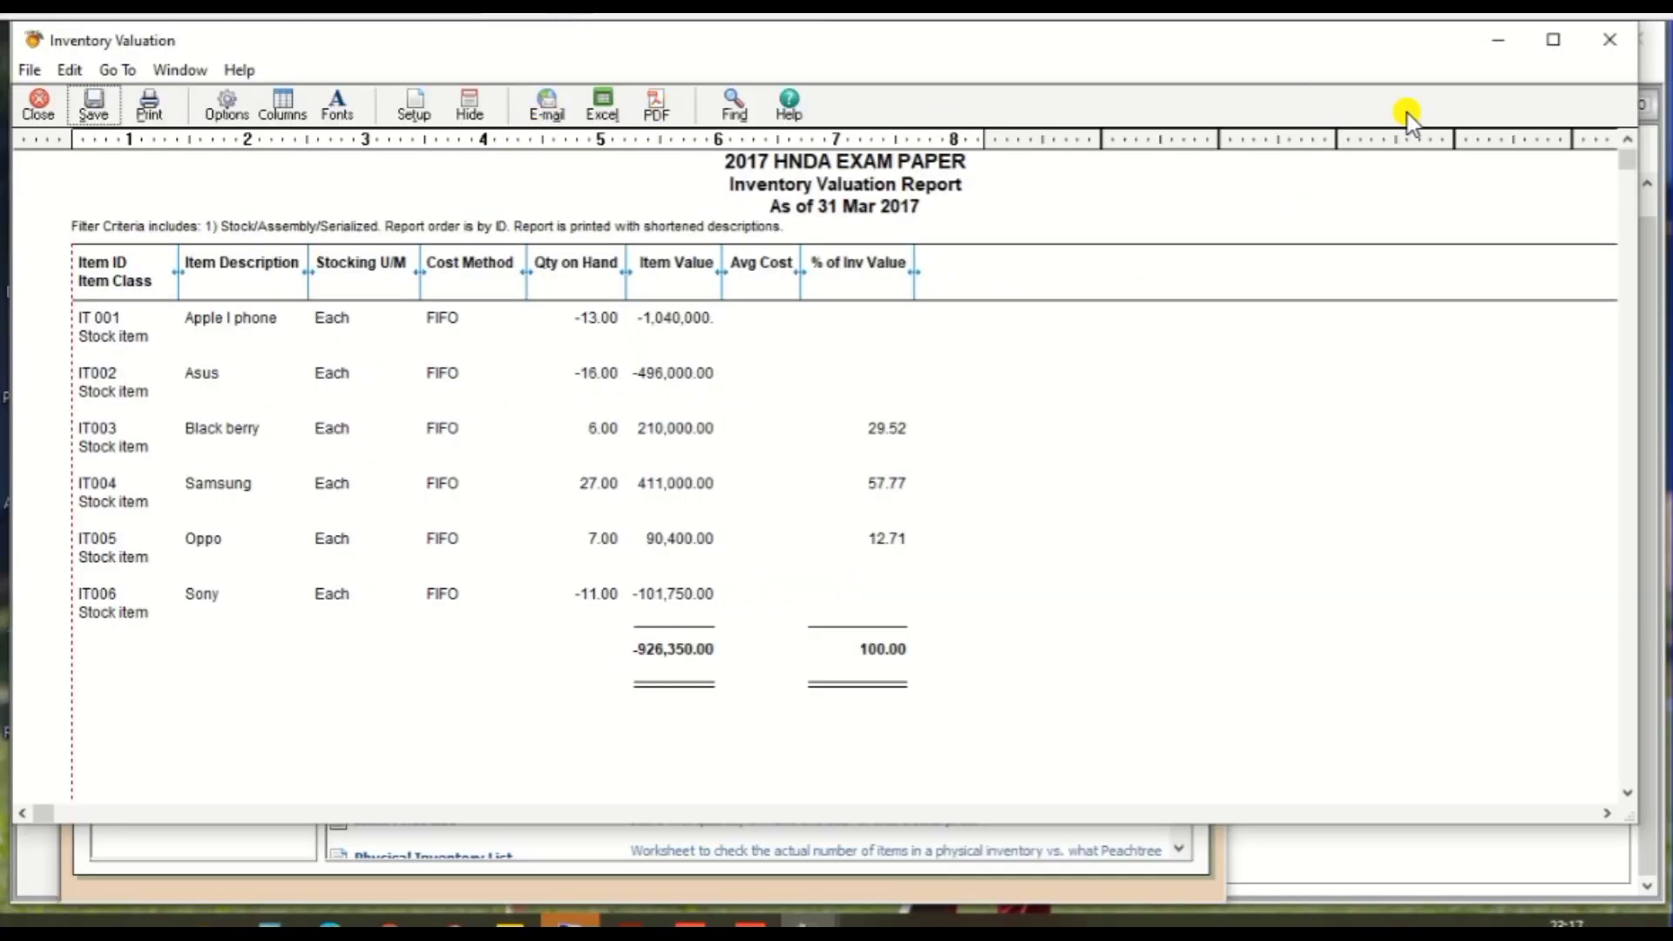
{"action": "left_click", "coordinate": [1613, 42]}
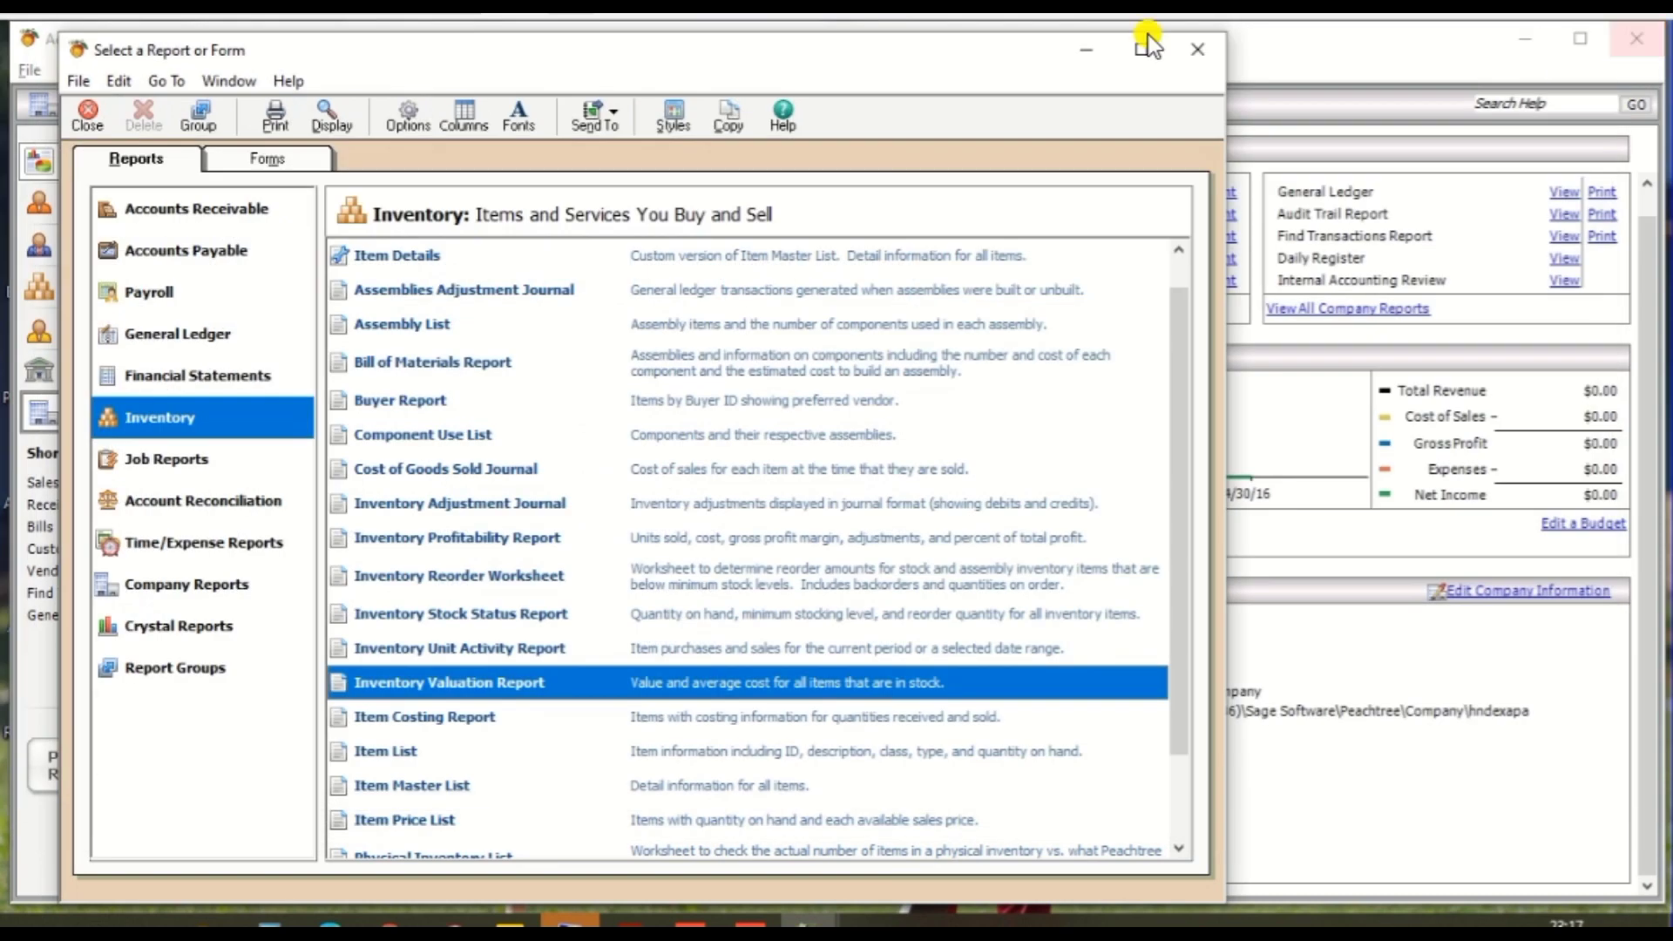
- Open the <Standard> Income - 12 Period statement from the Financial Statements reports with its default options
{"action": "left_click", "coordinate": [146, 333]}
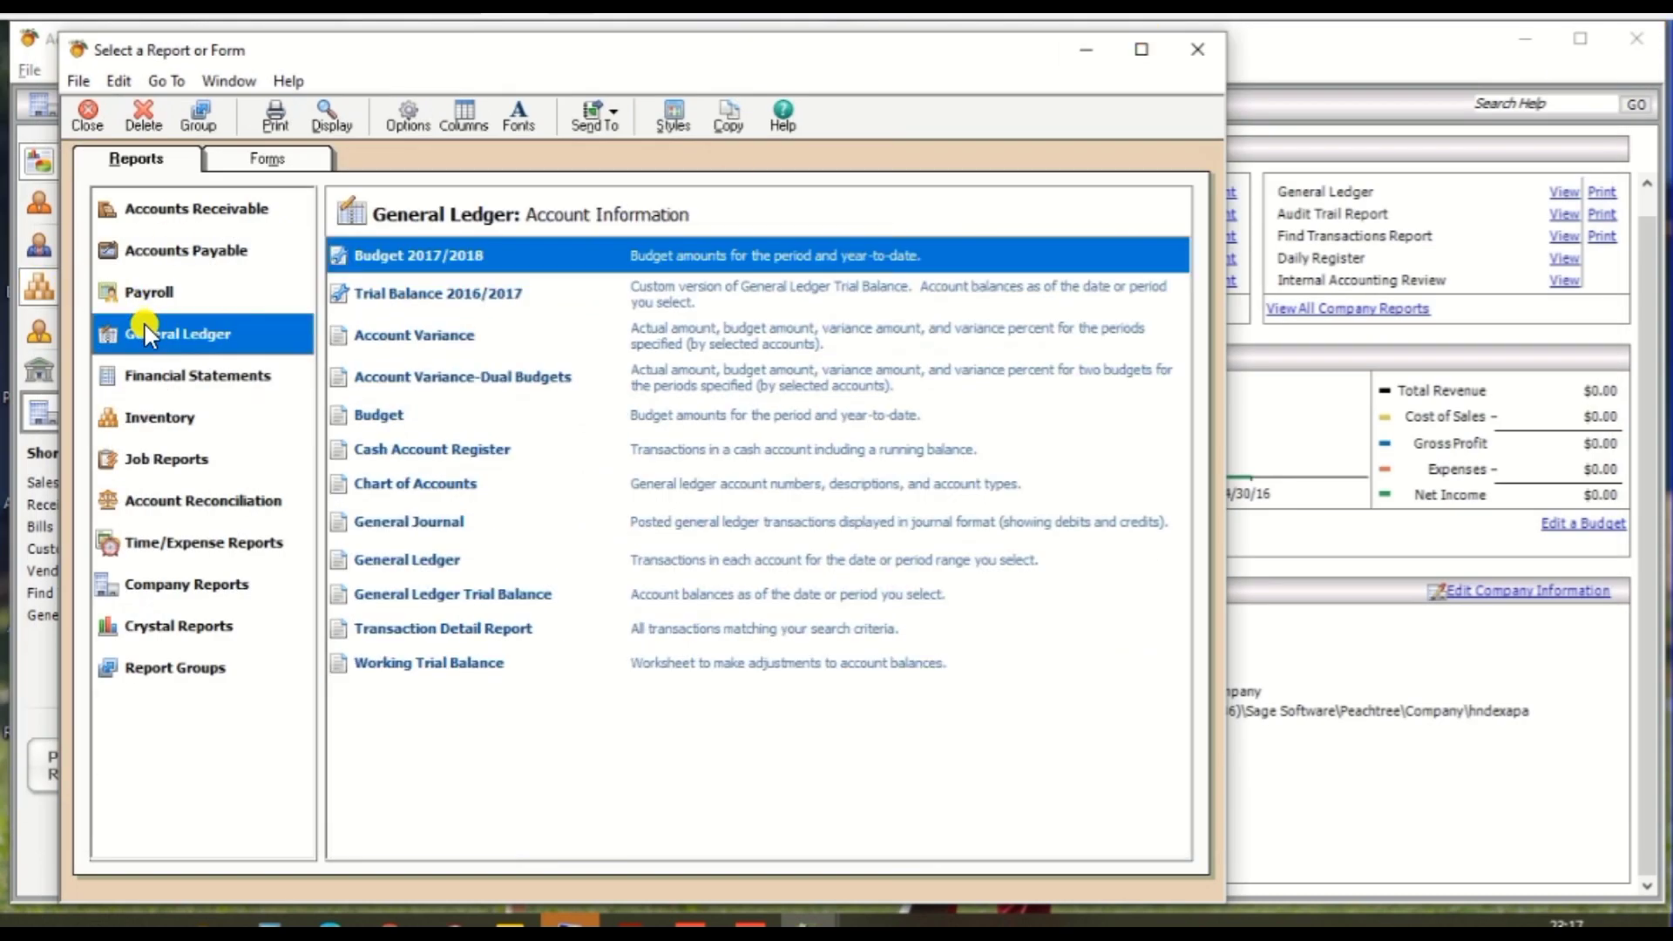
{"action": "left_click", "coordinate": [168, 376]}
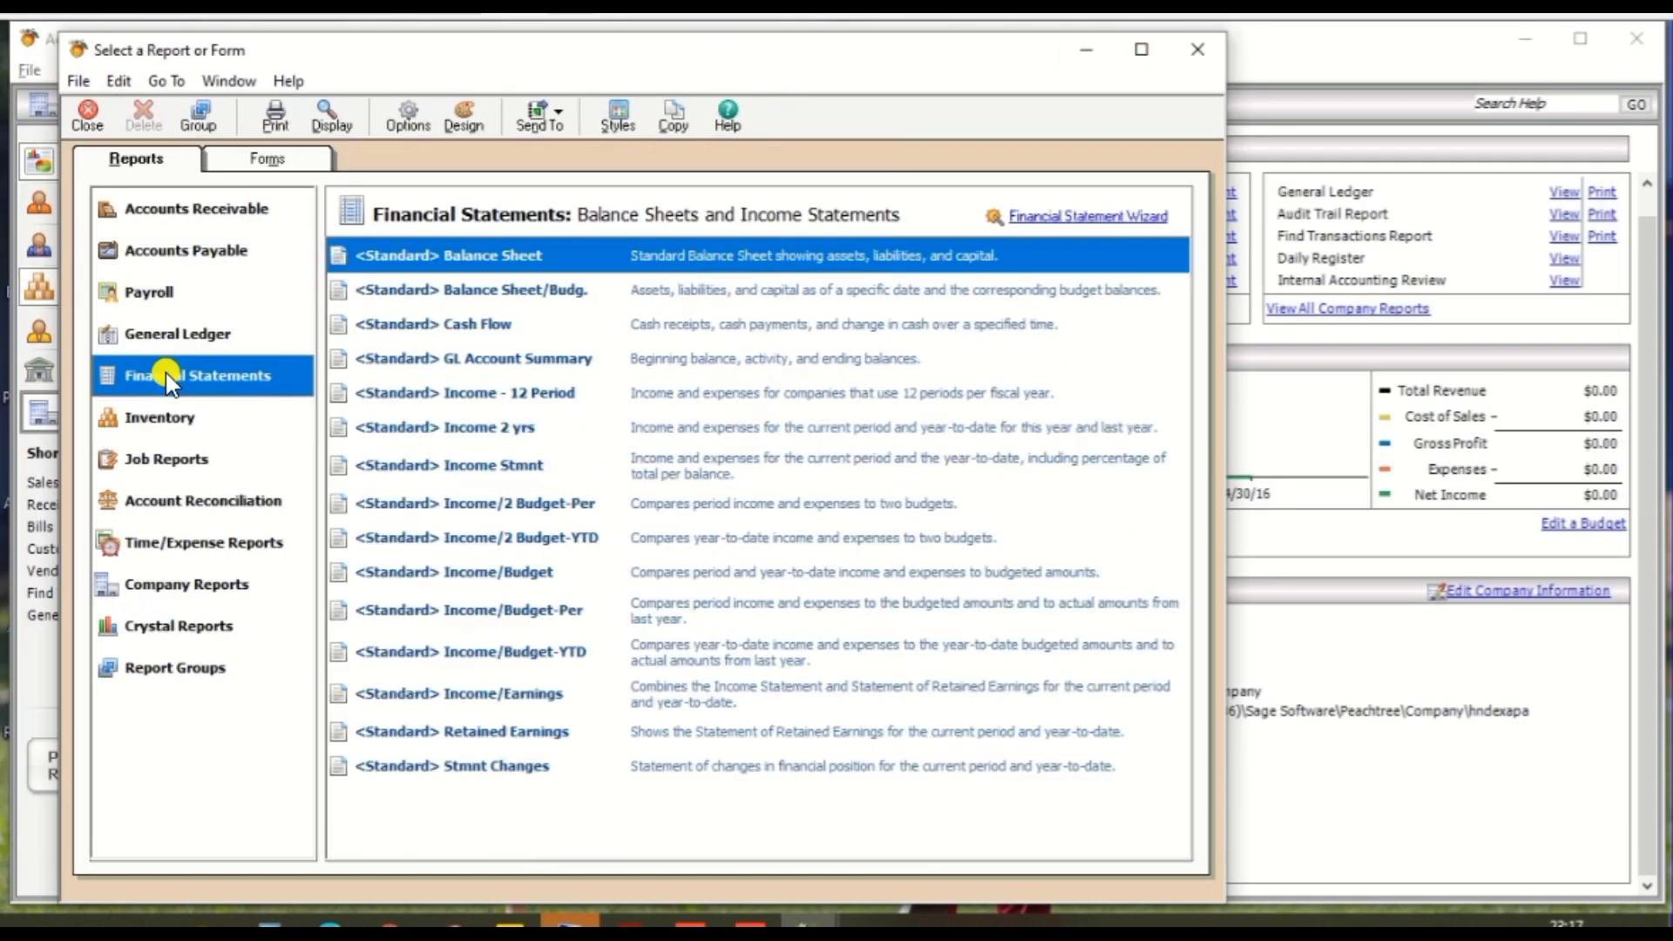
{"action": "left_click", "coordinate": [460, 394]}
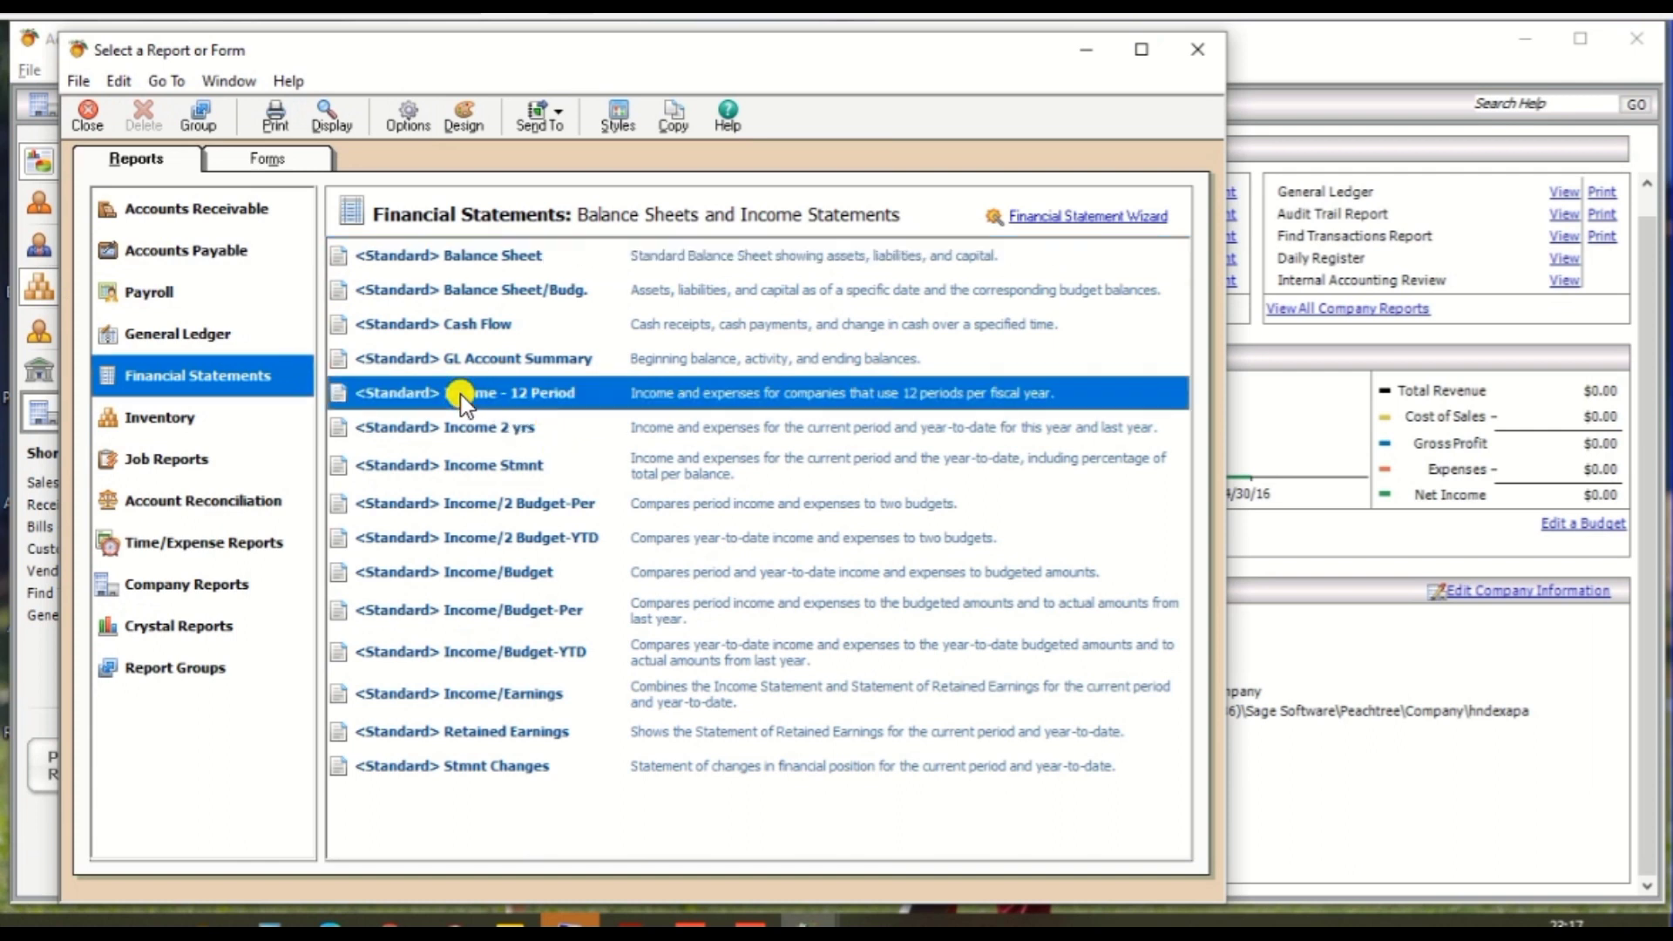
{"action": "double_click", "coordinate": [461, 394]}
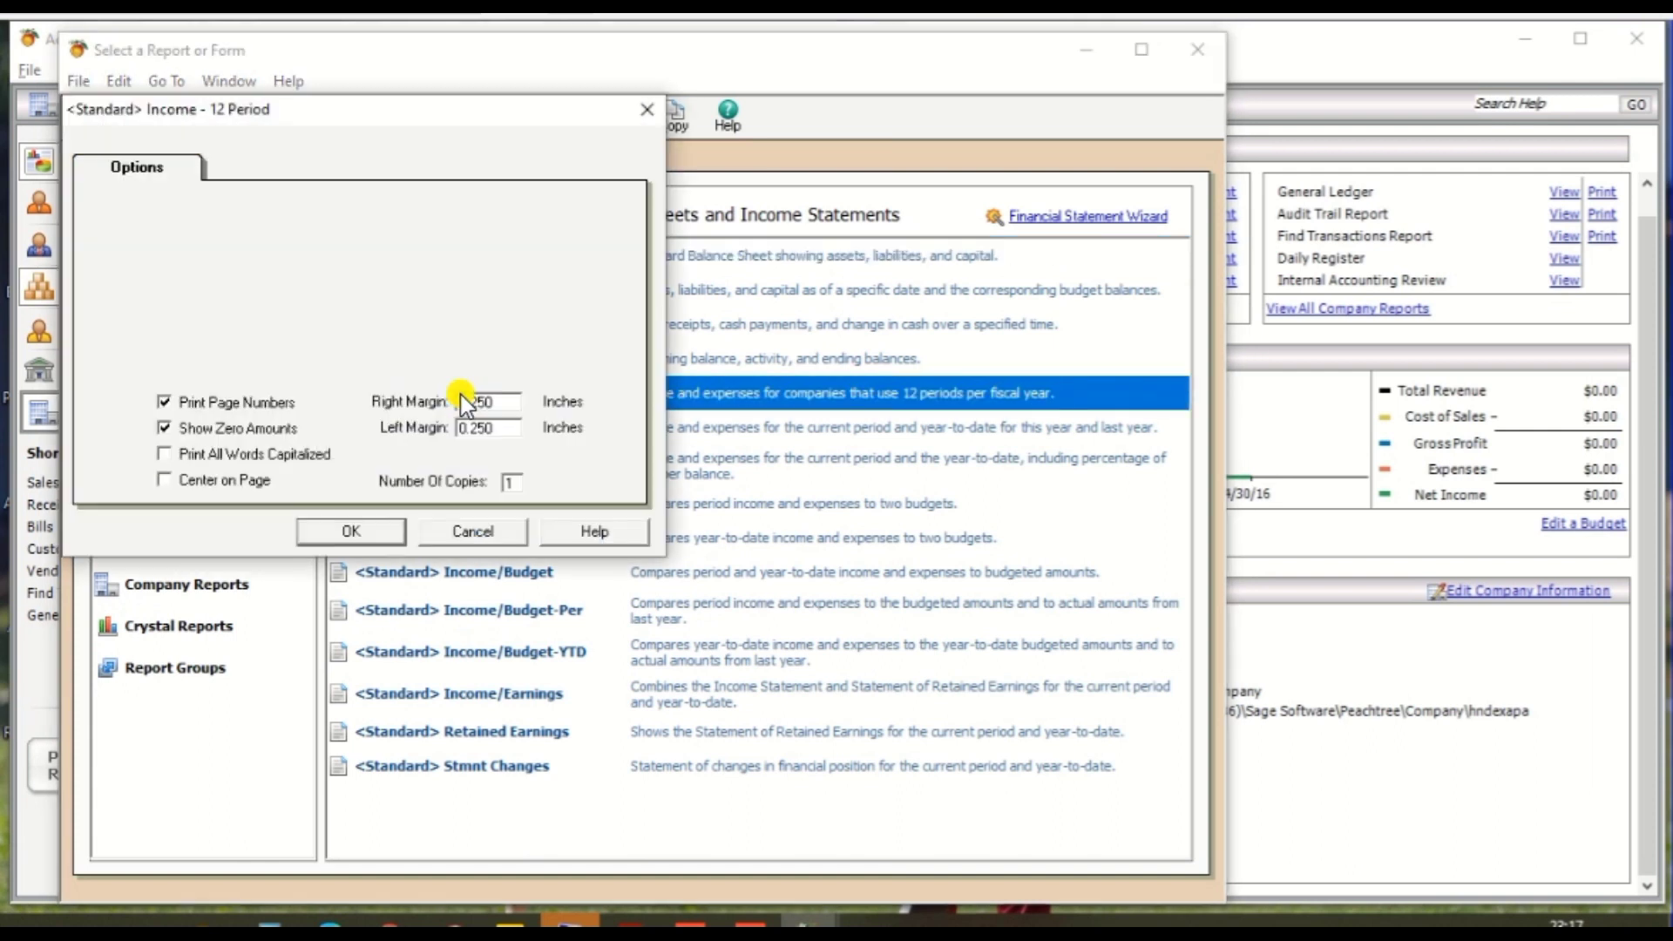
{"action": "left_click", "coordinate": [349, 539]}
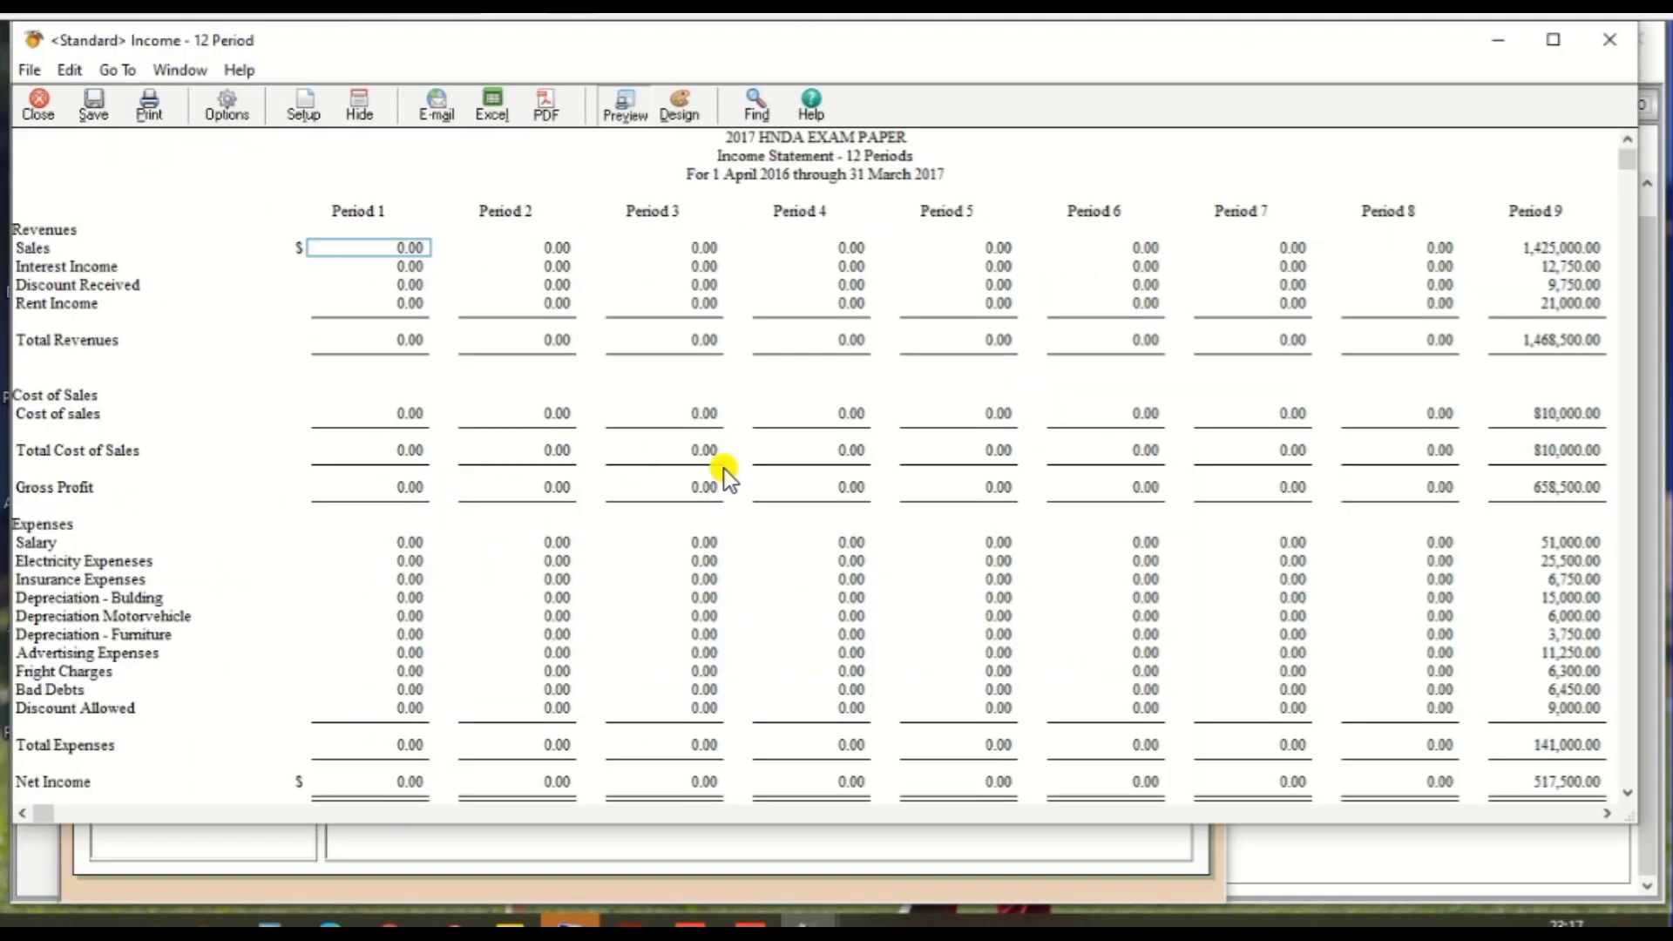
- Close the Income - 12 Period statement and reopen it with the same default options
{"action": "left_click", "coordinate": [1597, 56]}
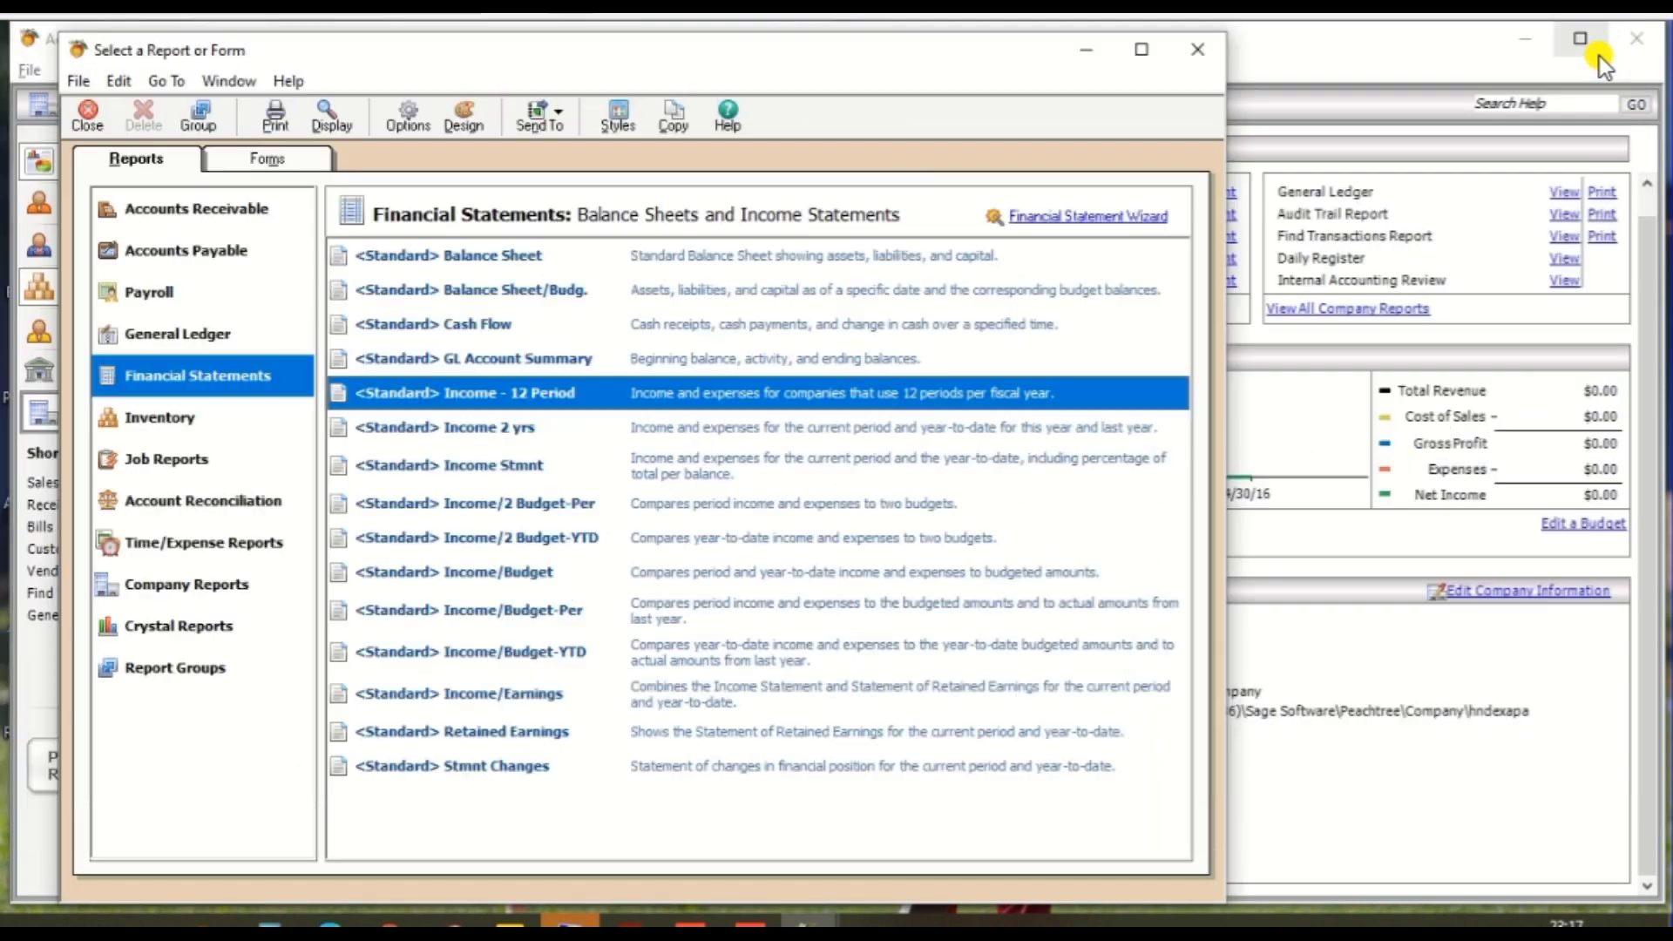
{"action": "double_click", "coordinate": [546, 390]}
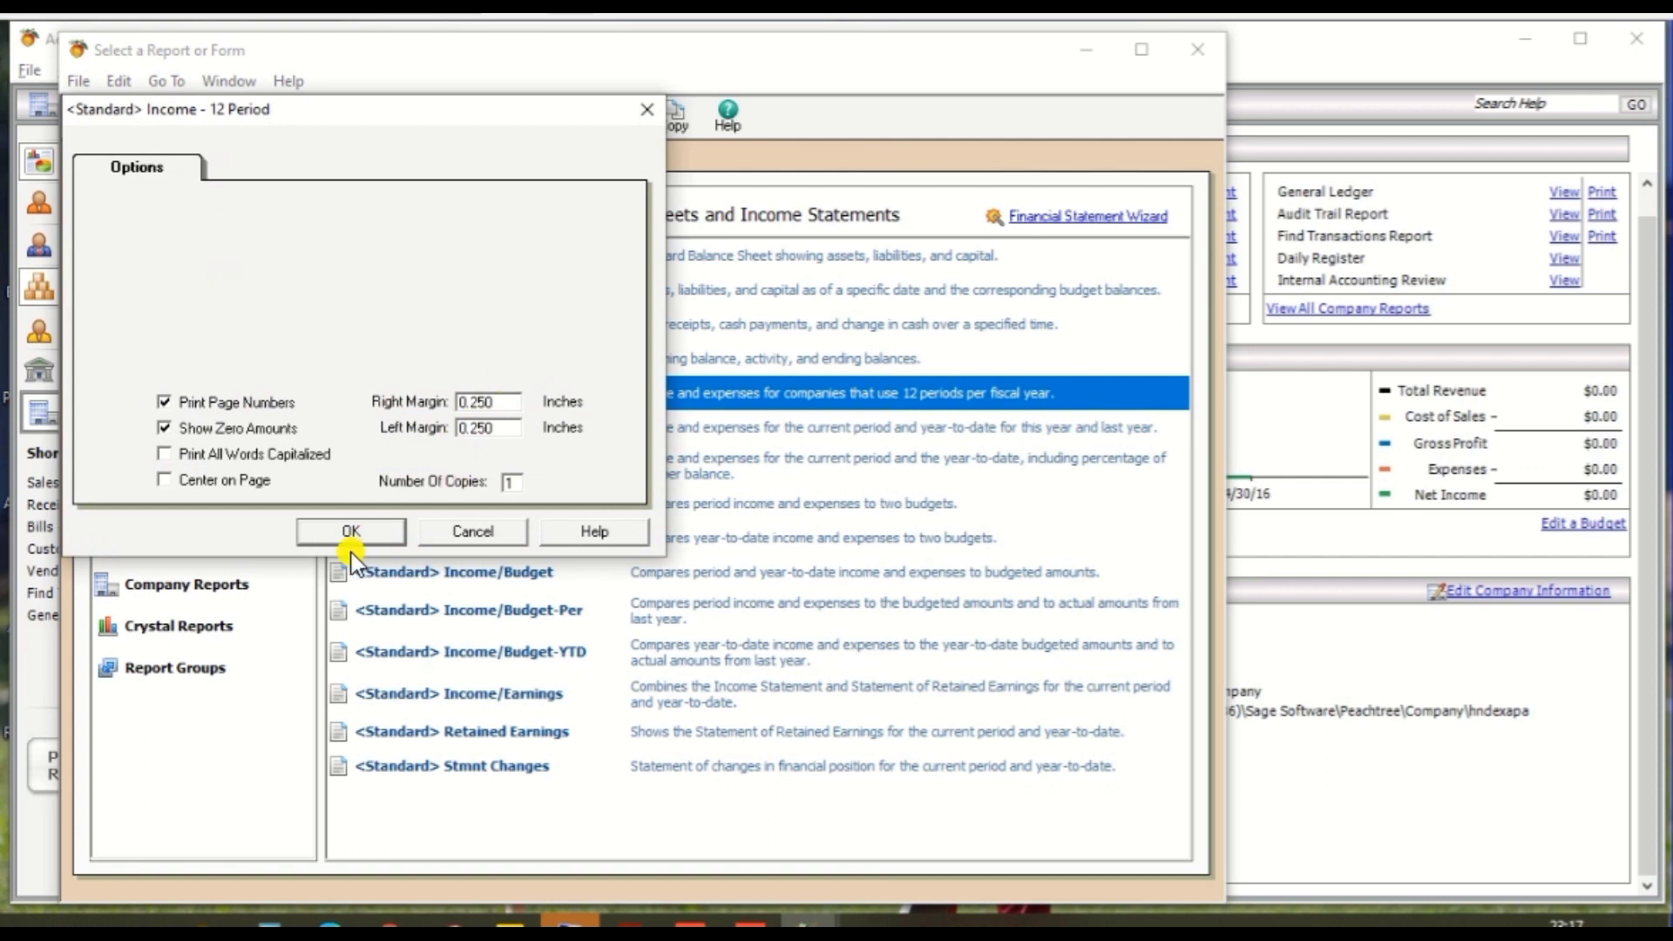
{"action": "left_click", "coordinate": [376, 528]}
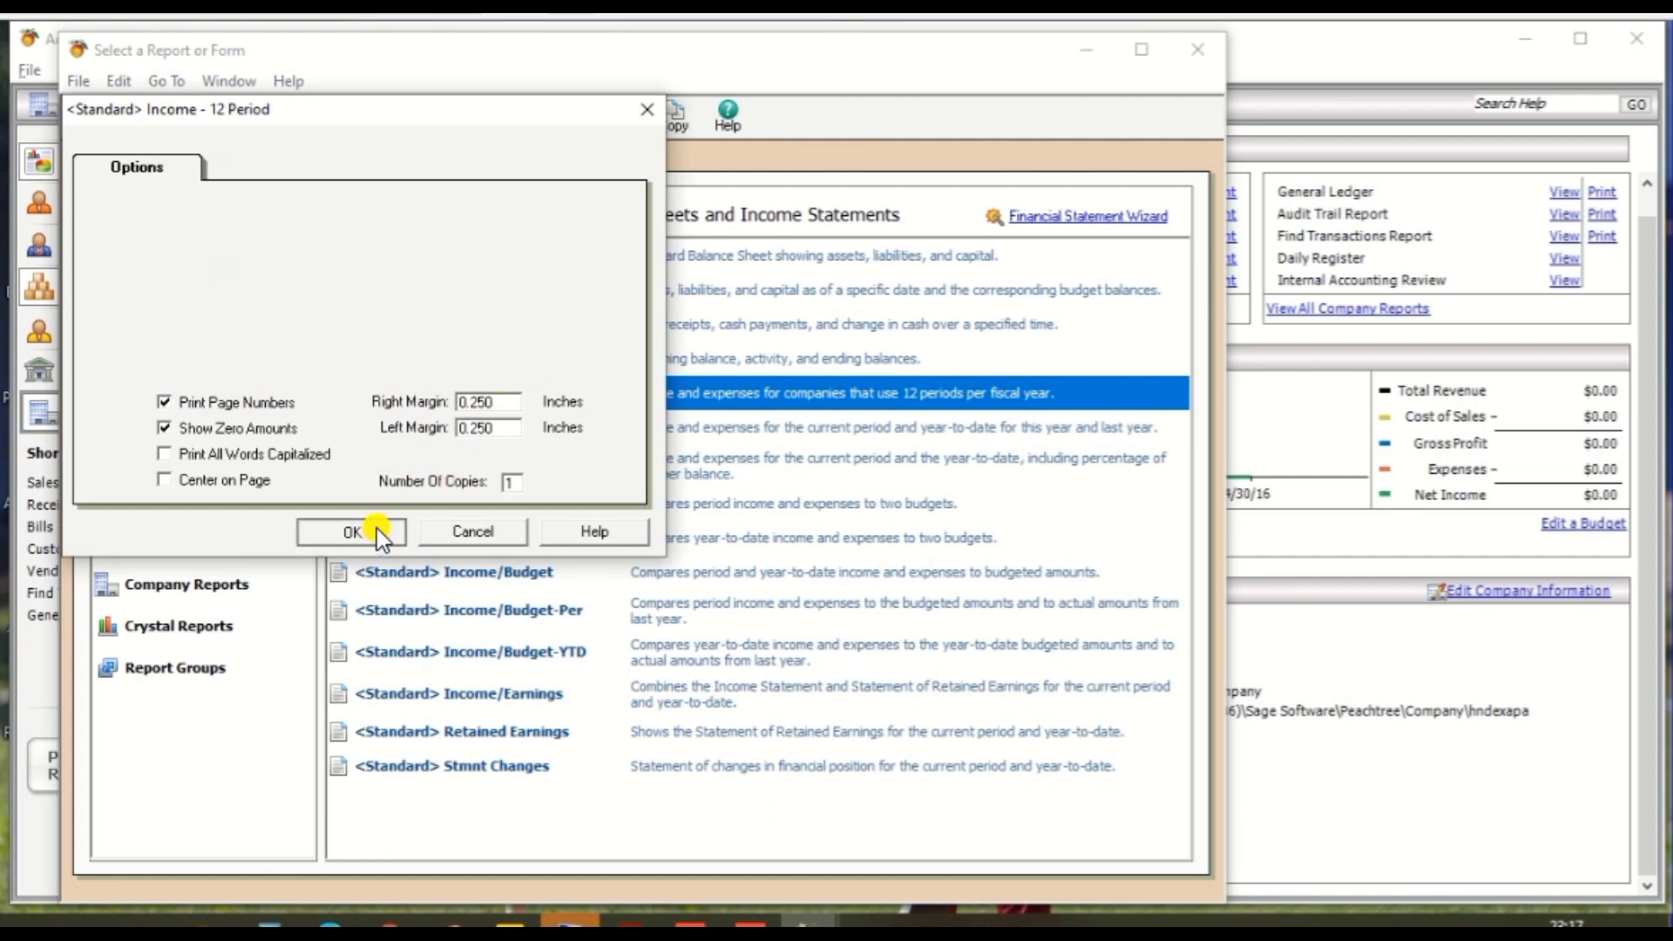
{"action": "scroll", "coordinate": [832, 575], "scroll_direction": "down", "scroll_amount": 3}
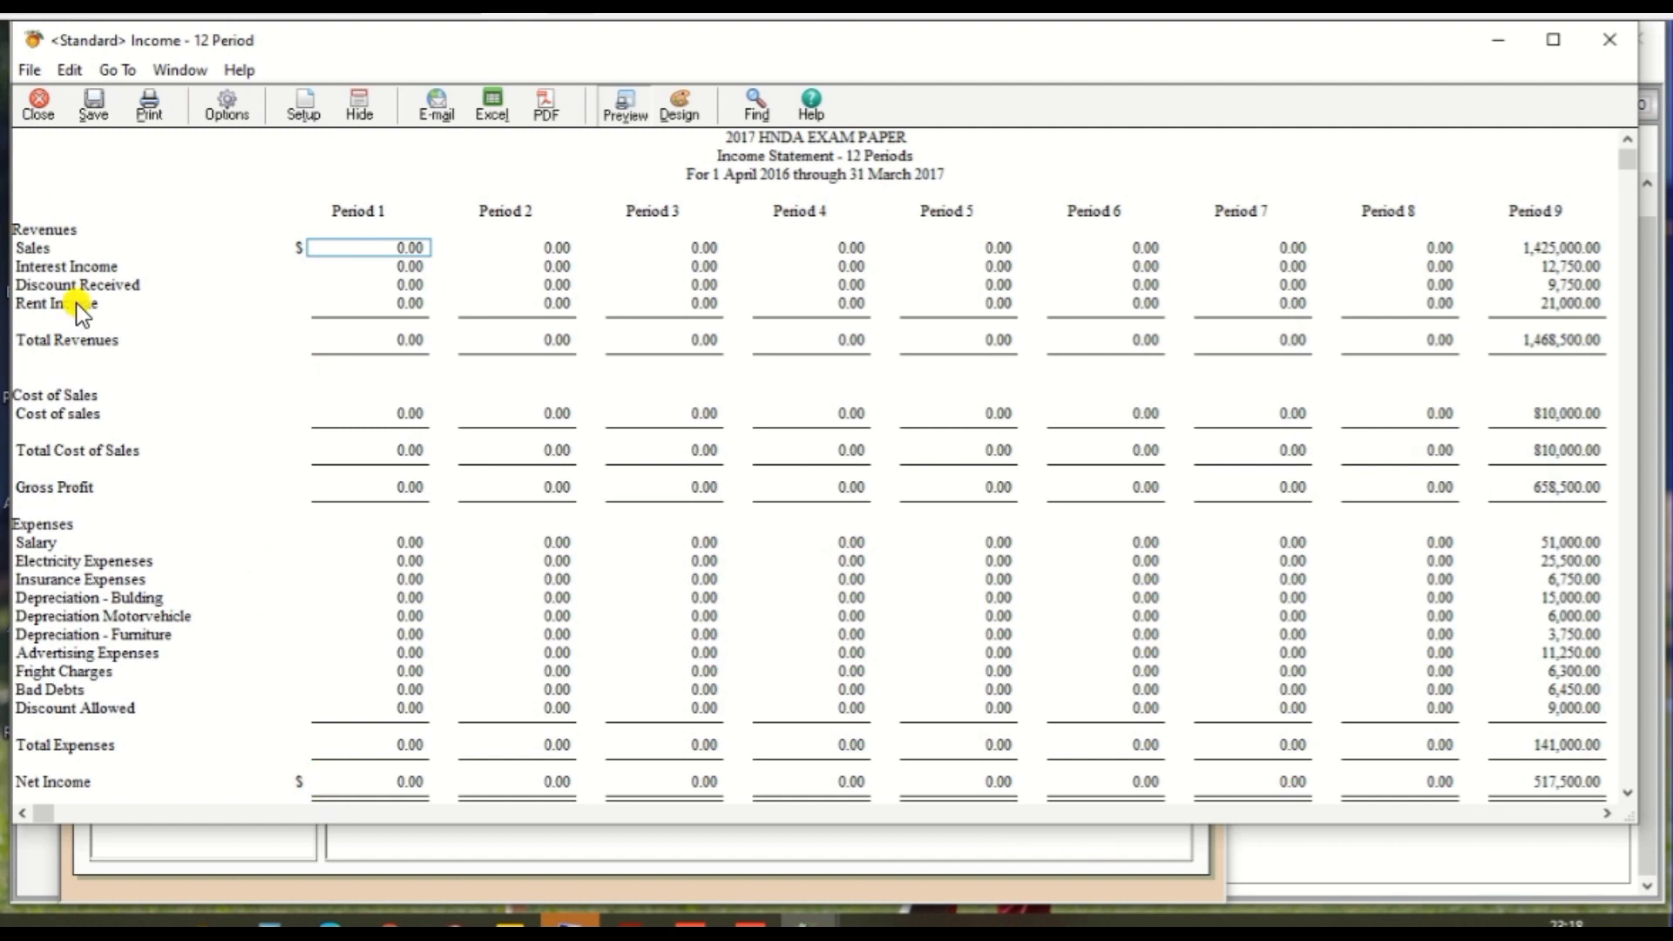
- Save the Income - 12 Period statement under the name Income Statement
{"action": "left_click", "coordinate": [96, 116]}
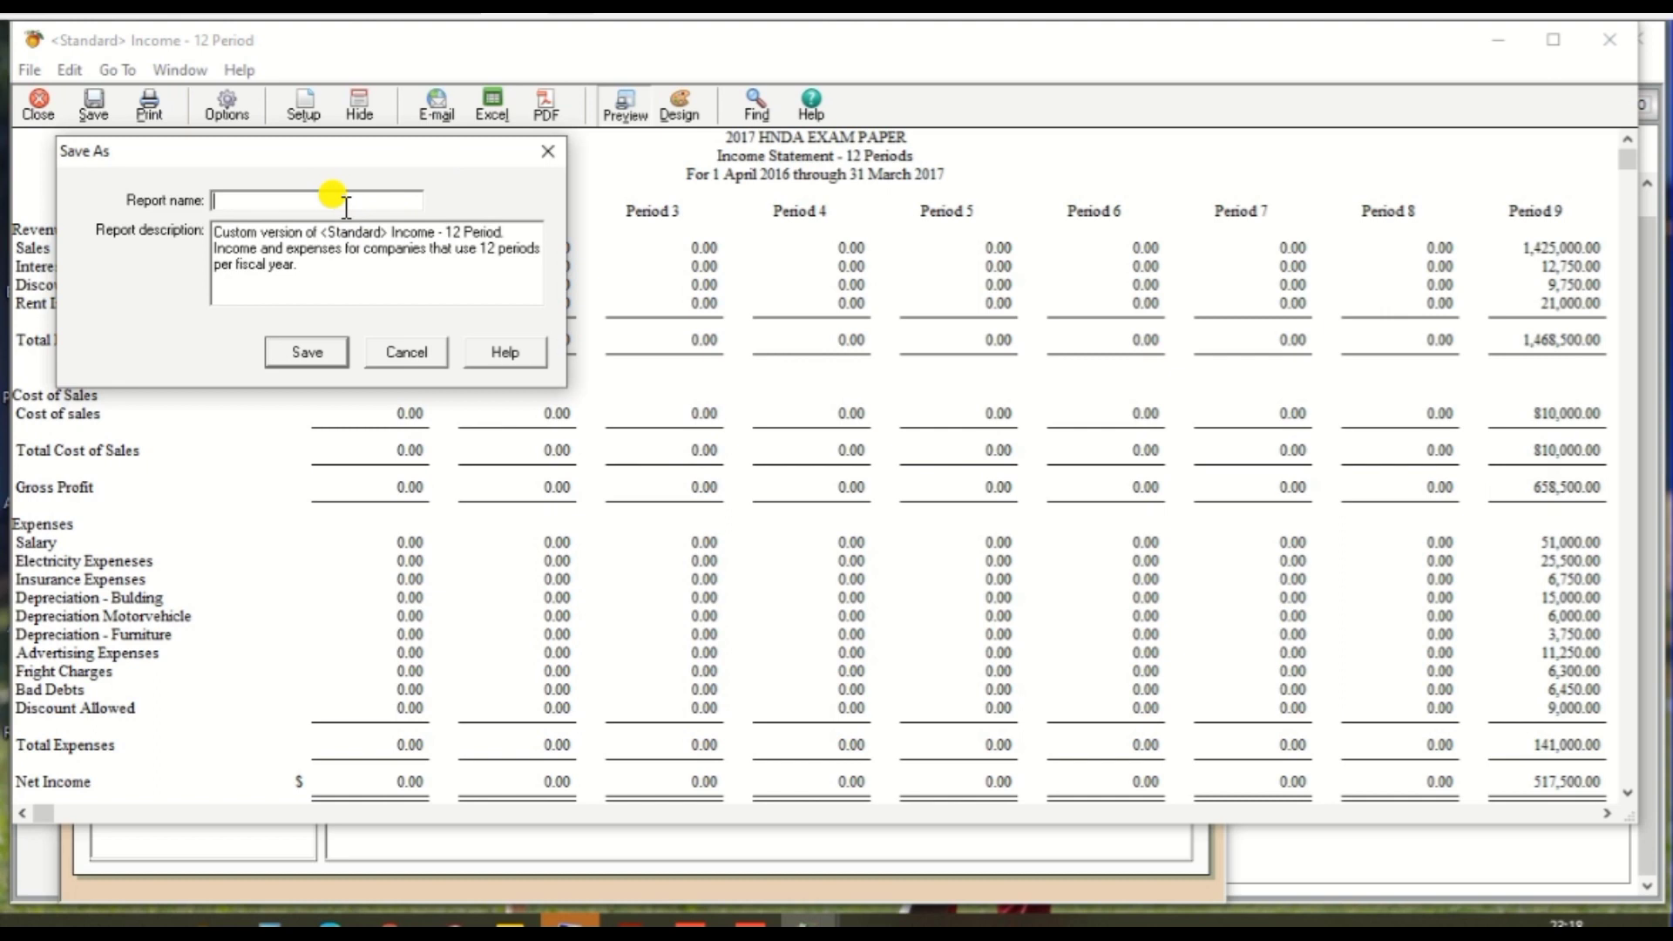
{"action": "type", "text": "Income "}
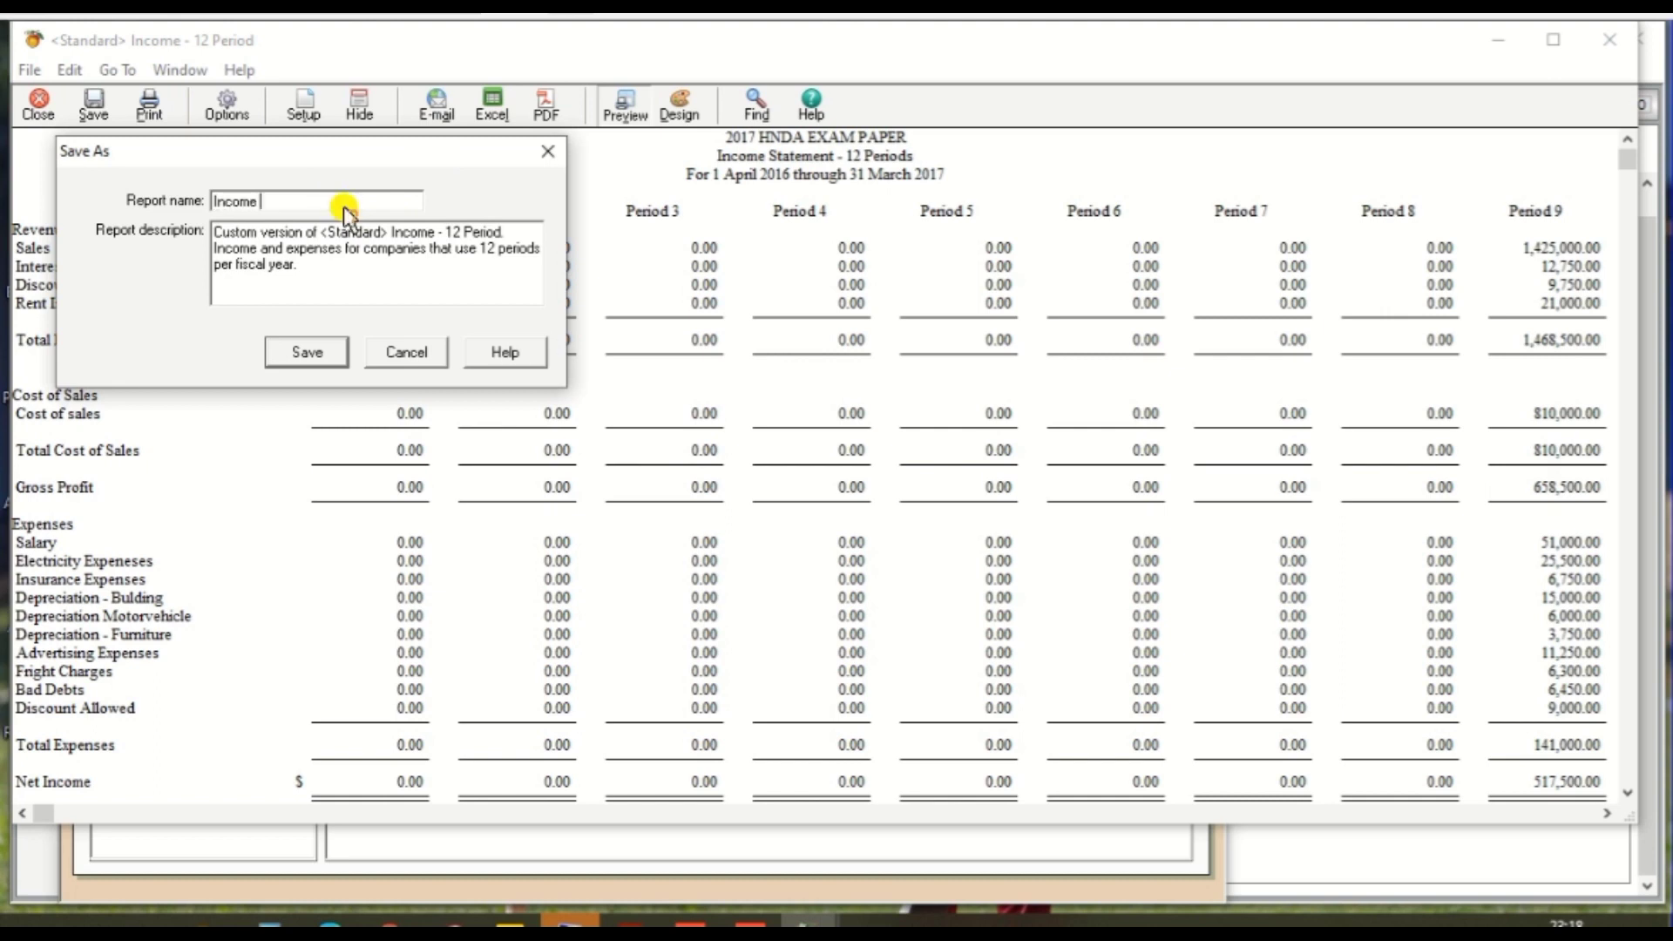
{"action": "type", "text": "Statement"}
{"action": "left_click", "coordinate": [312, 353]}
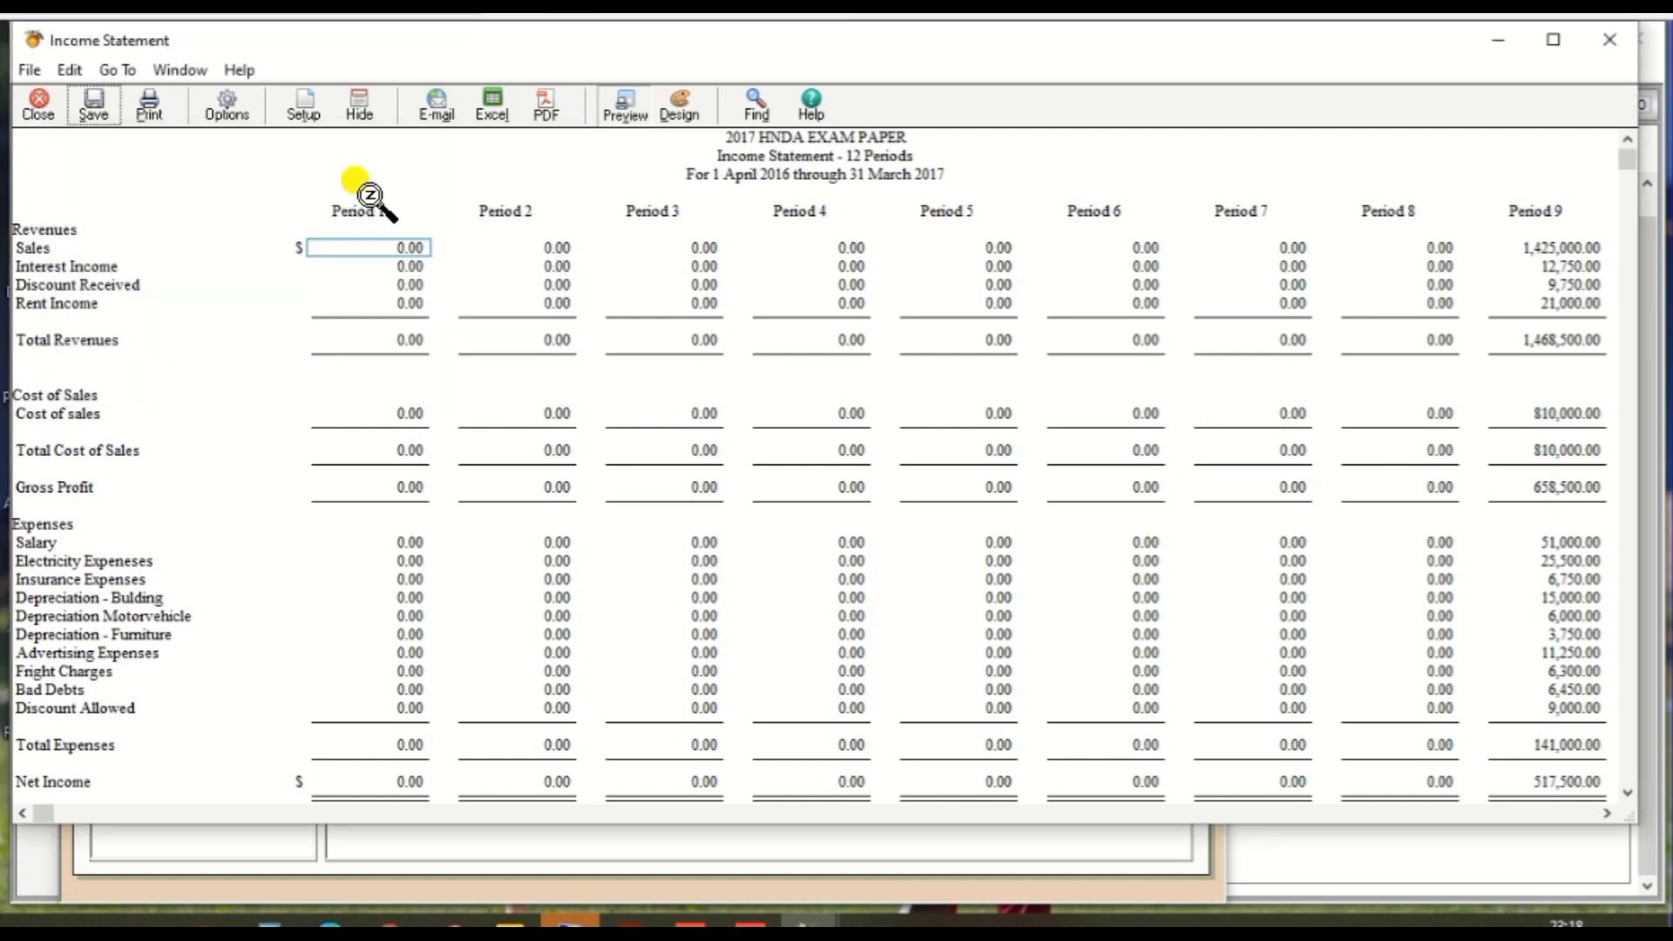
- Close the saved Income Statement report and open the options for the <Standard> Balance Sheet report
{"action": "key", "text": "alt+Tab"}
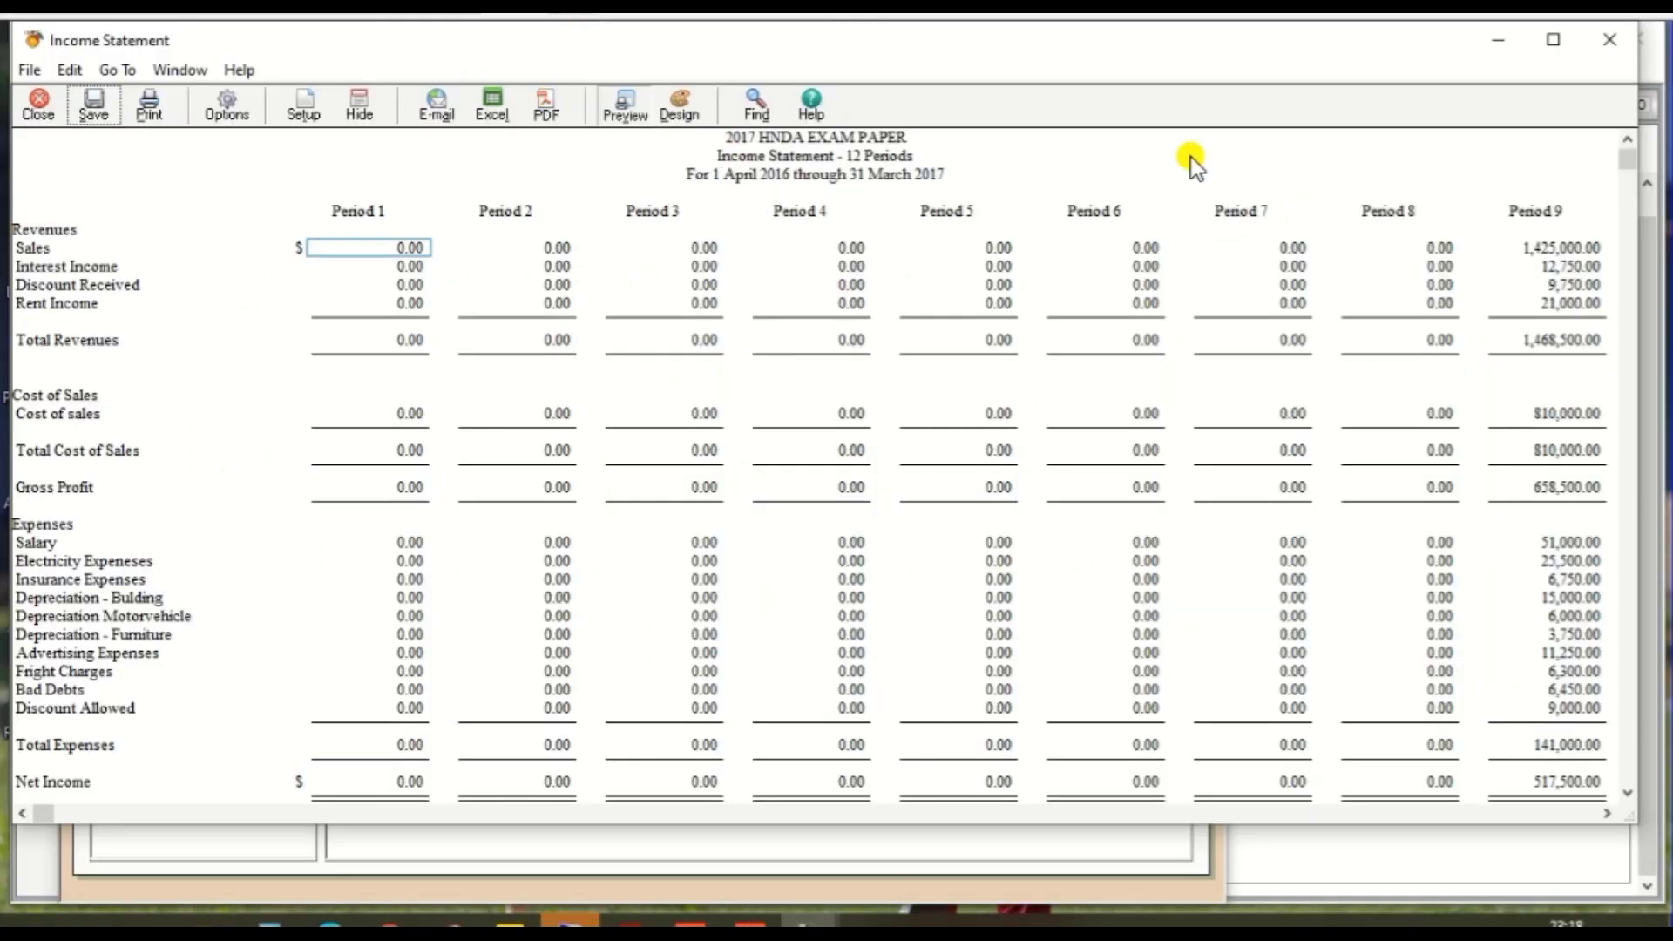
{"action": "left_click", "coordinate": [1602, 38]}
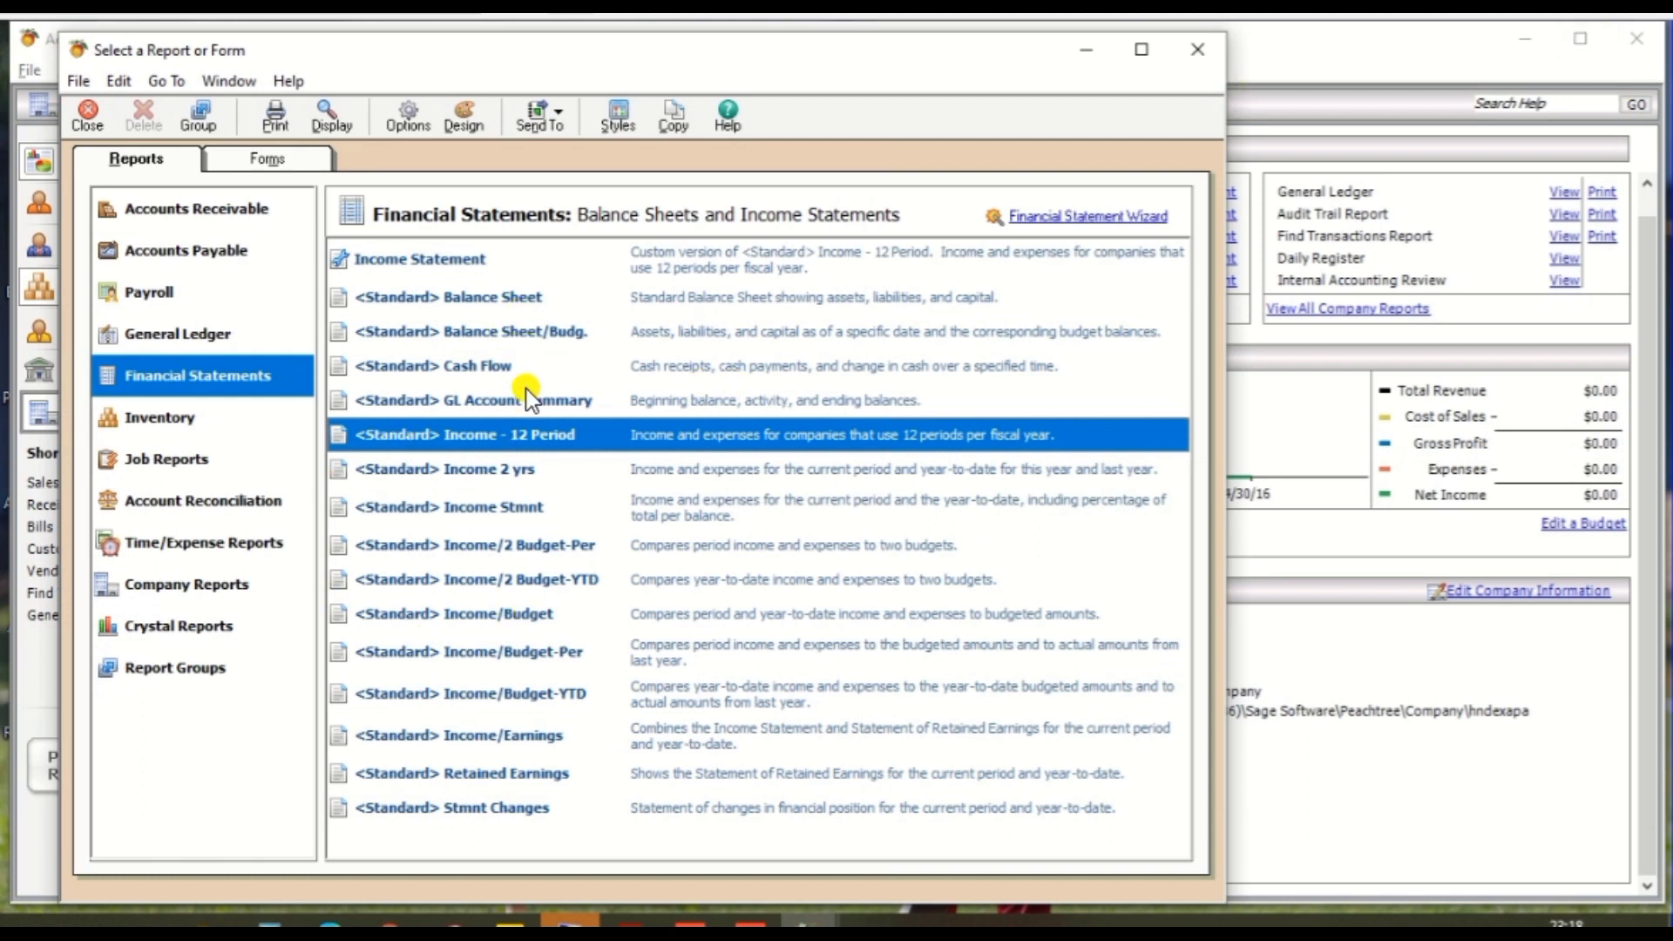
{"action": "left_click", "coordinate": [515, 297]}
{"action": "double_click", "coordinate": [515, 297]}
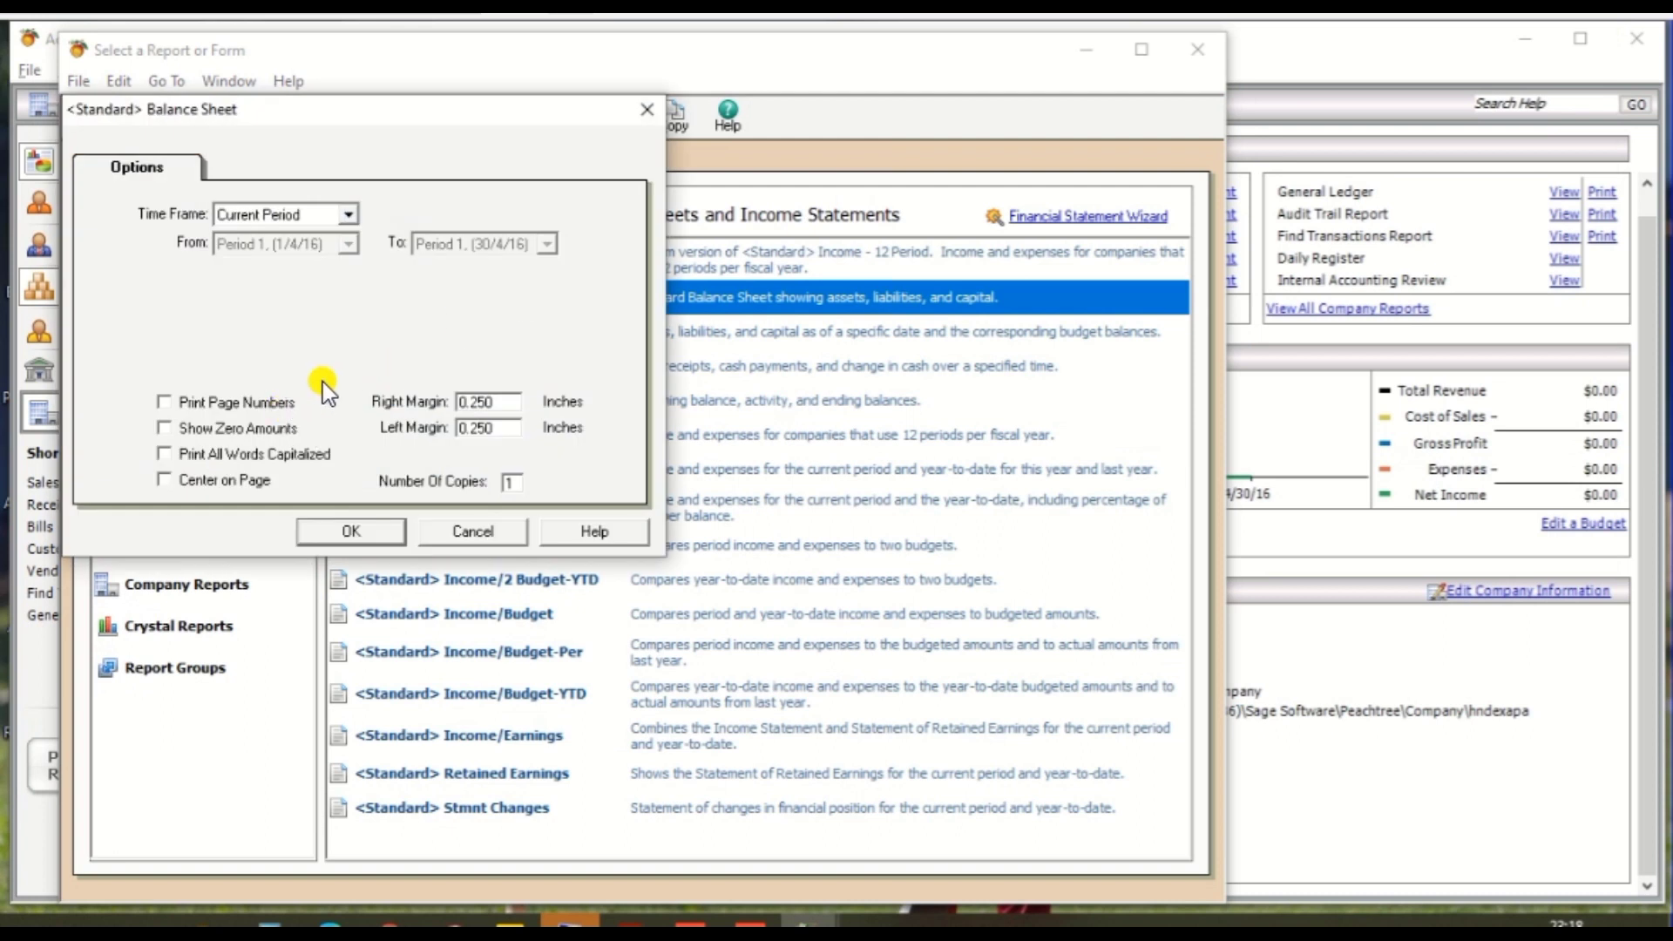
- Display the Balance Sheet with the time frame set to Range, from Period 1 (1/4/16) to Period 12 (31/3/17)
{"action": "left_click", "coordinate": [347, 214]}
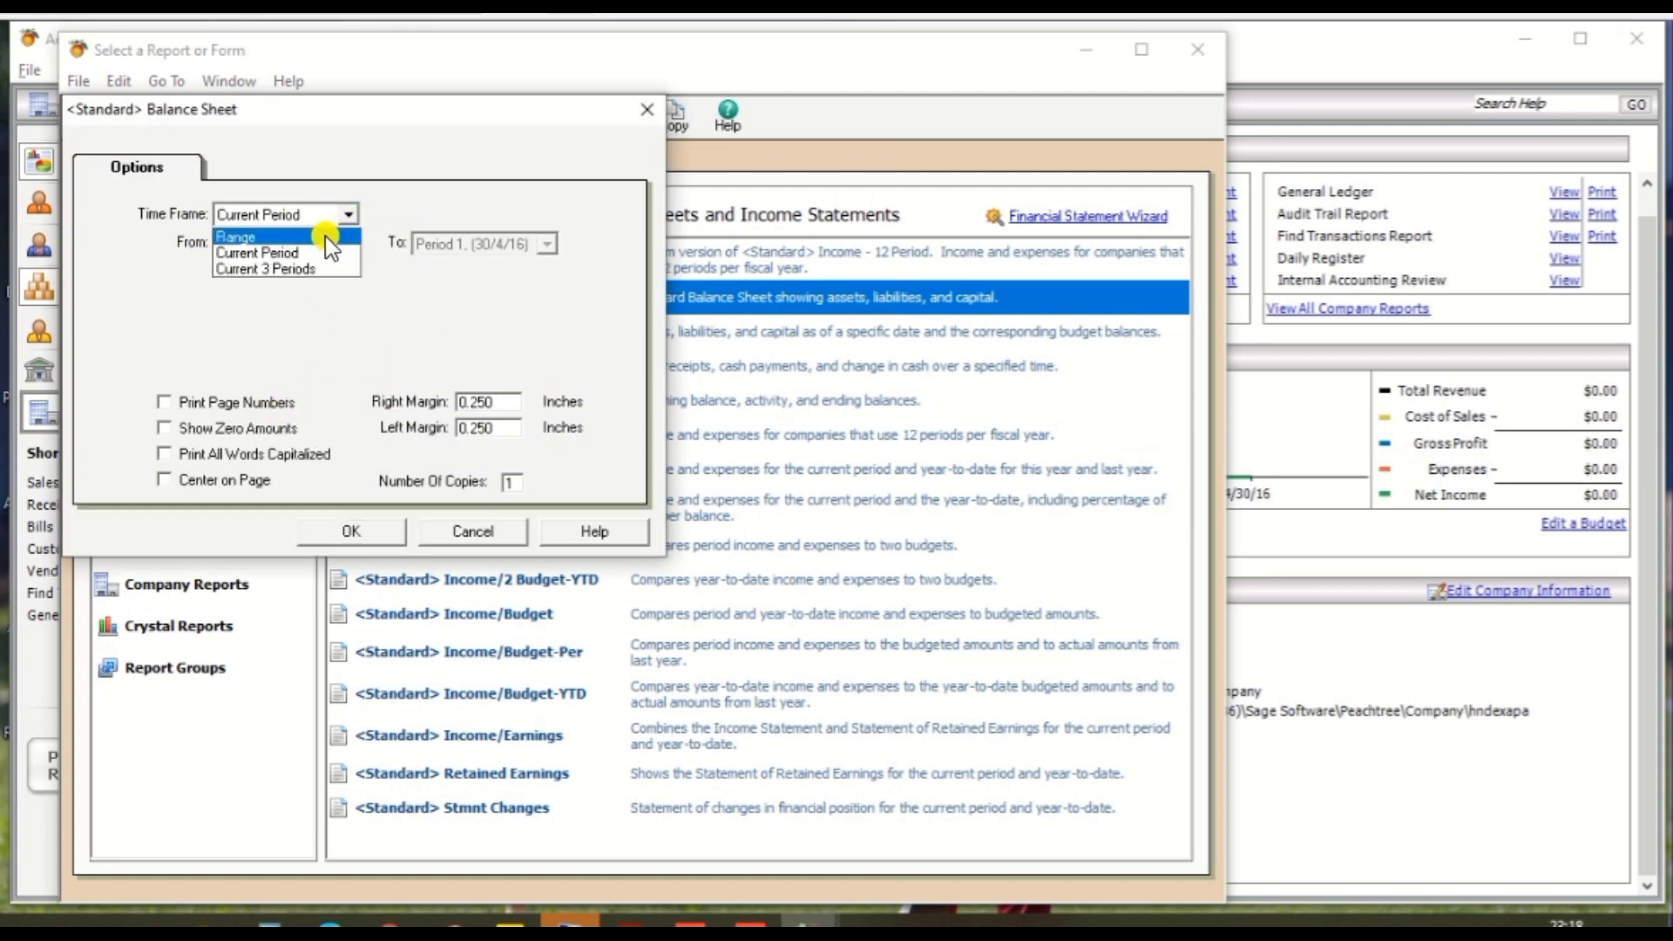
{"action": "left_click", "coordinate": [316, 238]}
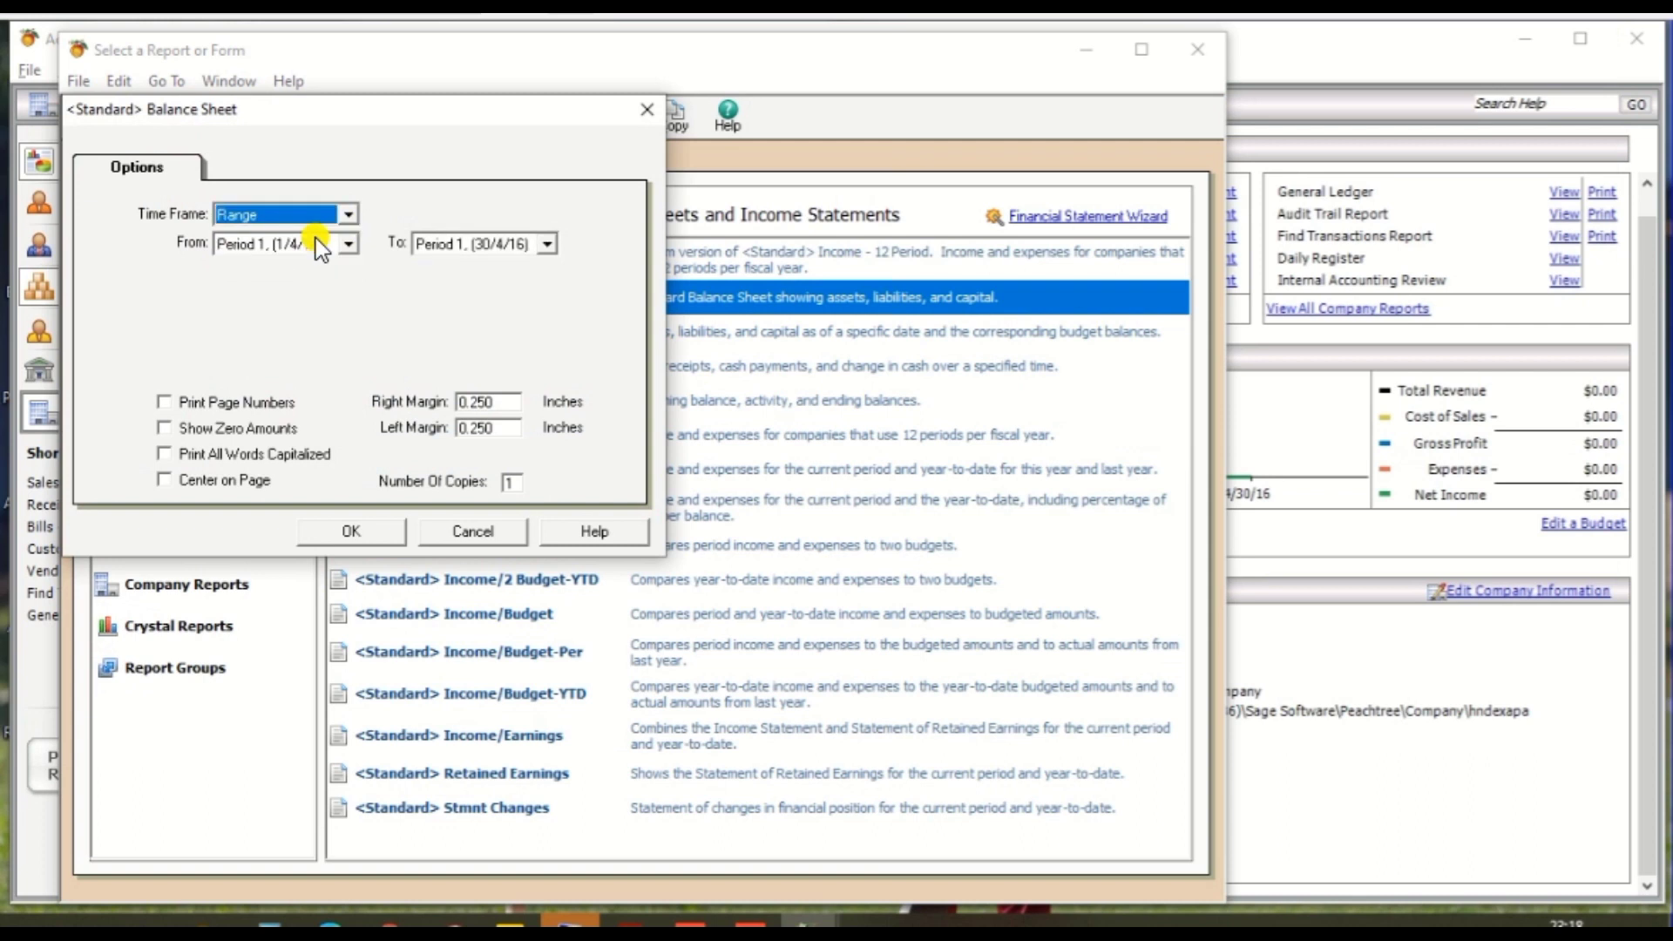
{"action": "left_click", "coordinate": [548, 249]}
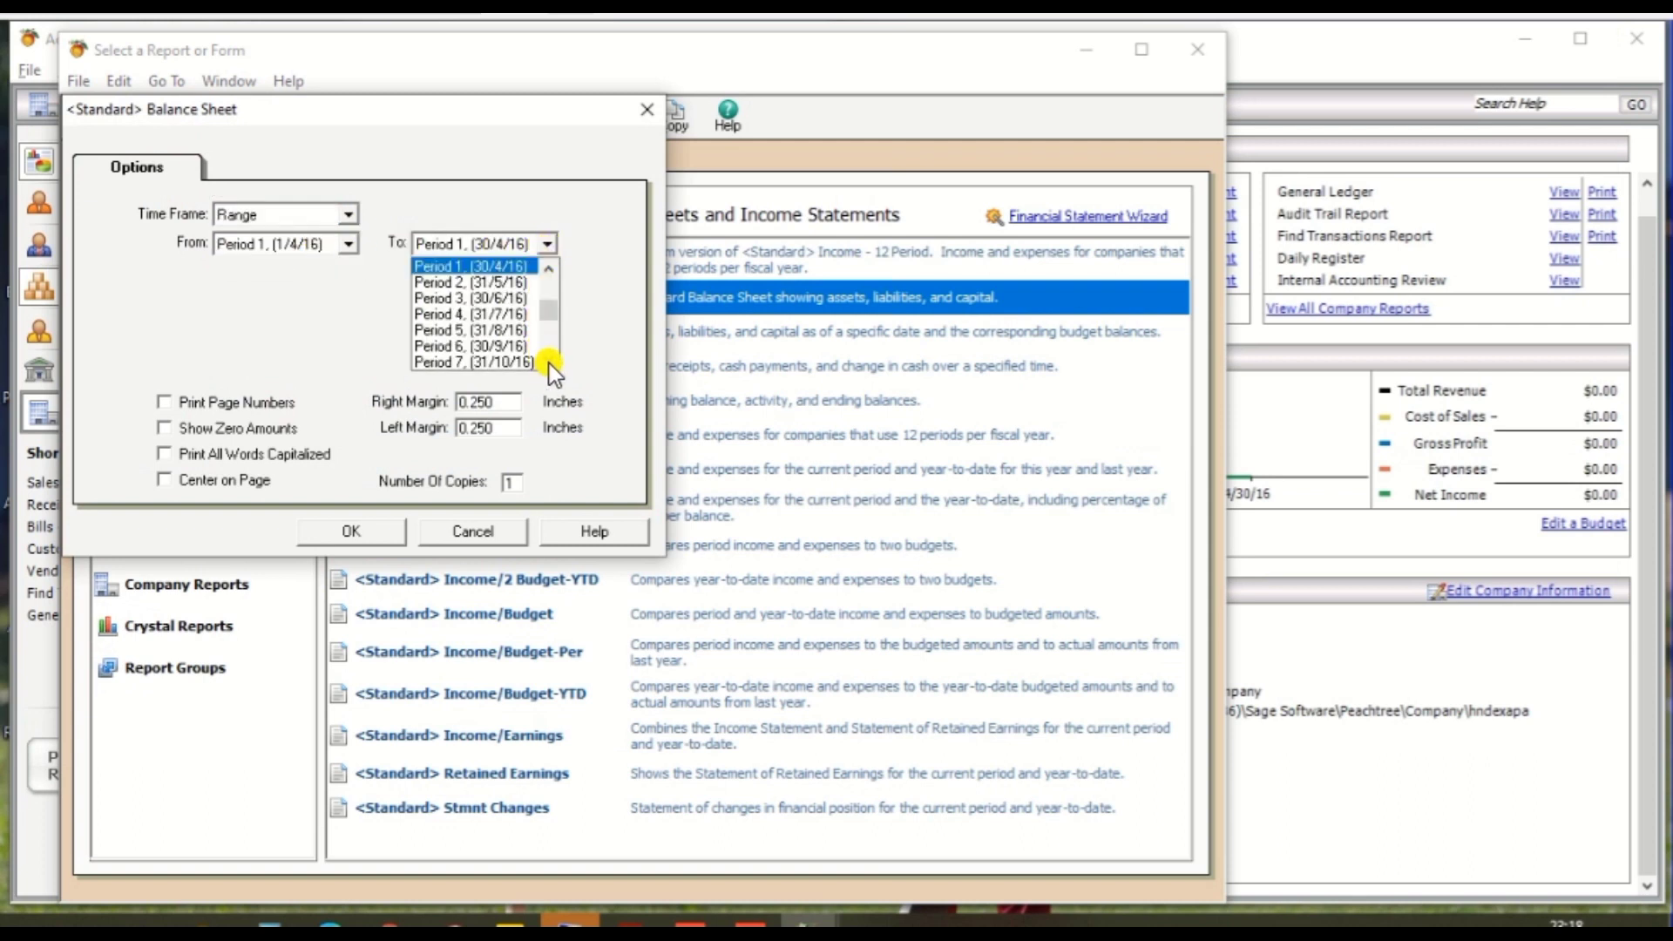
{"action": "left_click", "coordinate": [549, 363]}
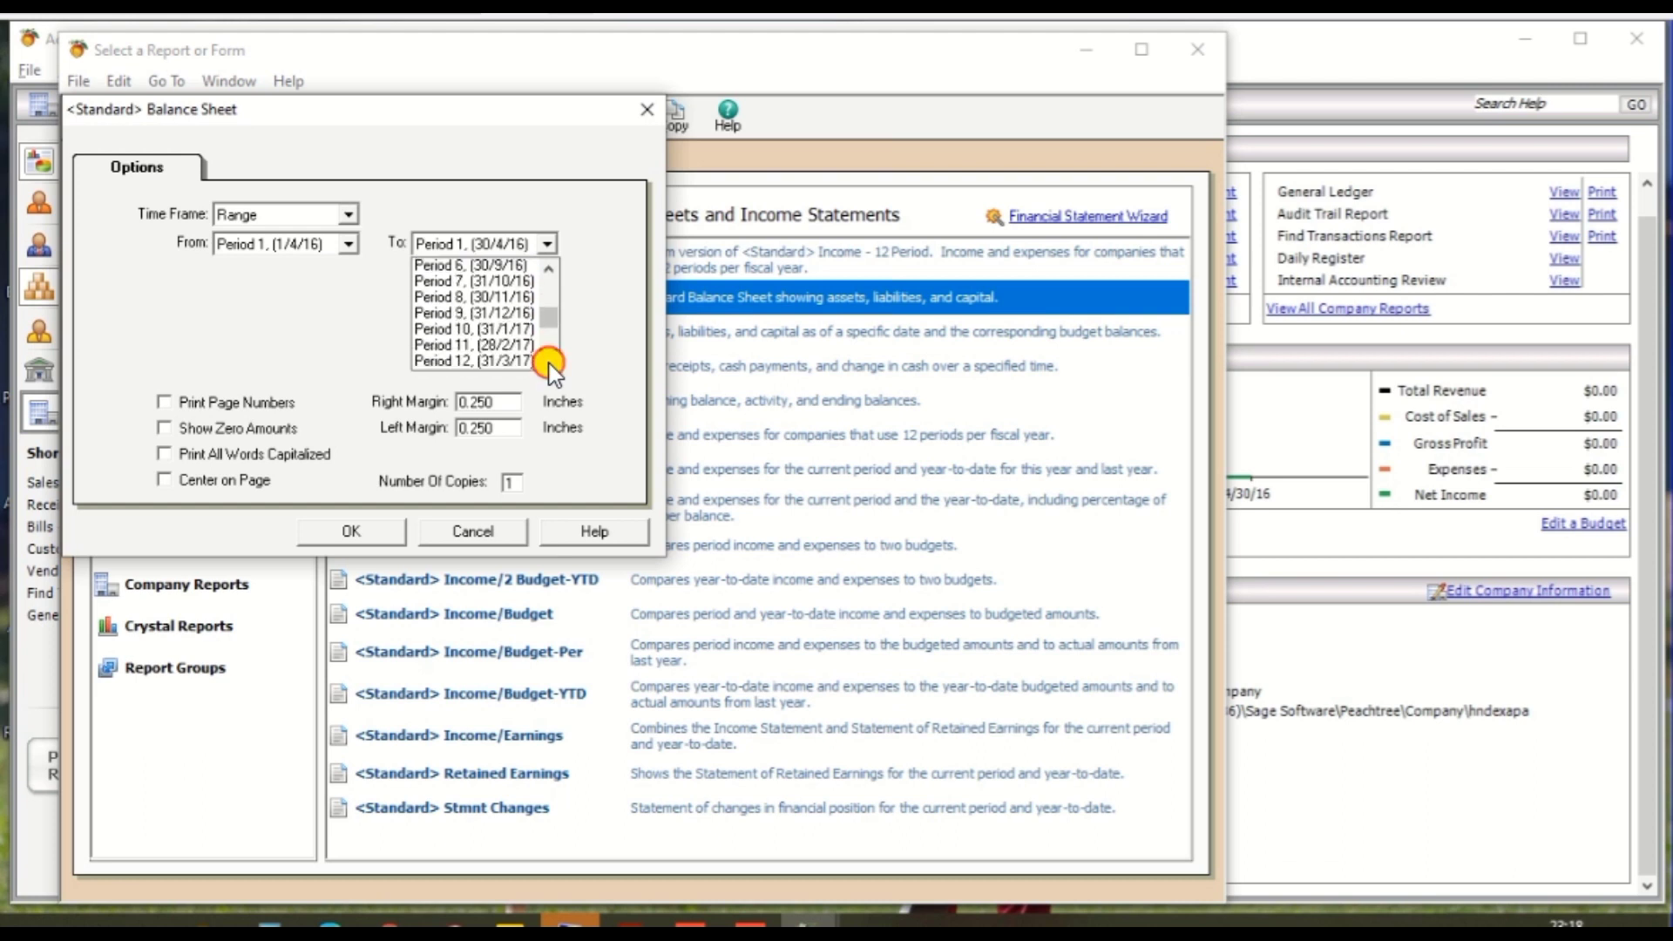
{"action": "left_click_drag", "start_coordinate": [549, 363], "coordinate": [549, 363]}
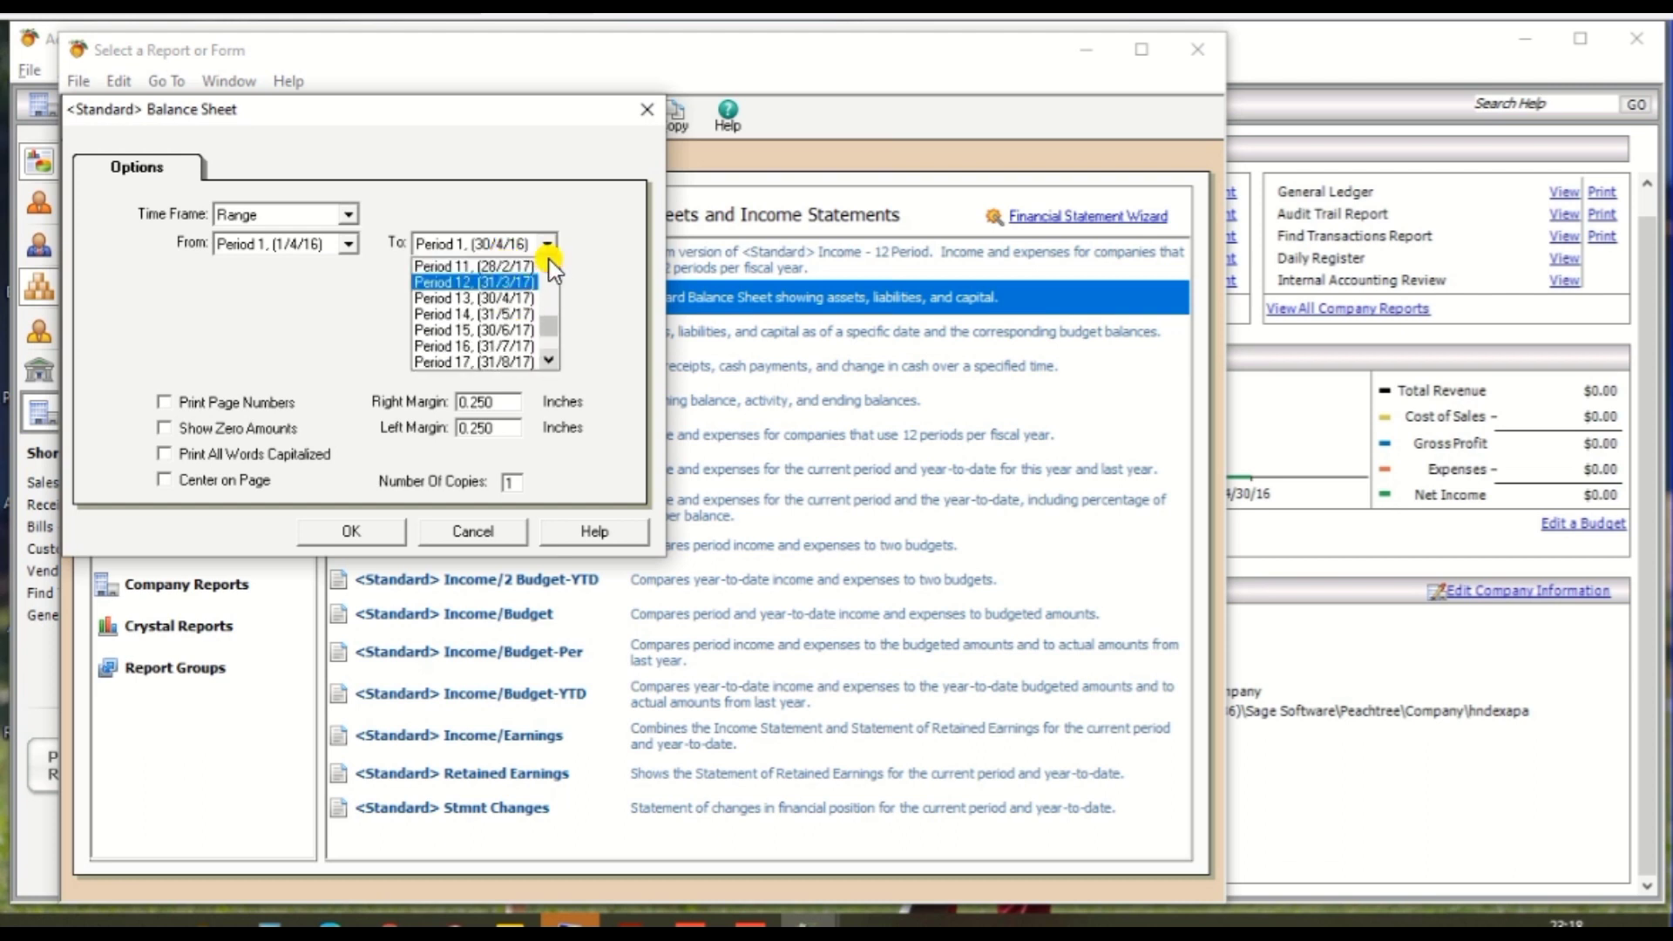
{"action": "left_click", "coordinate": [516, 282]}
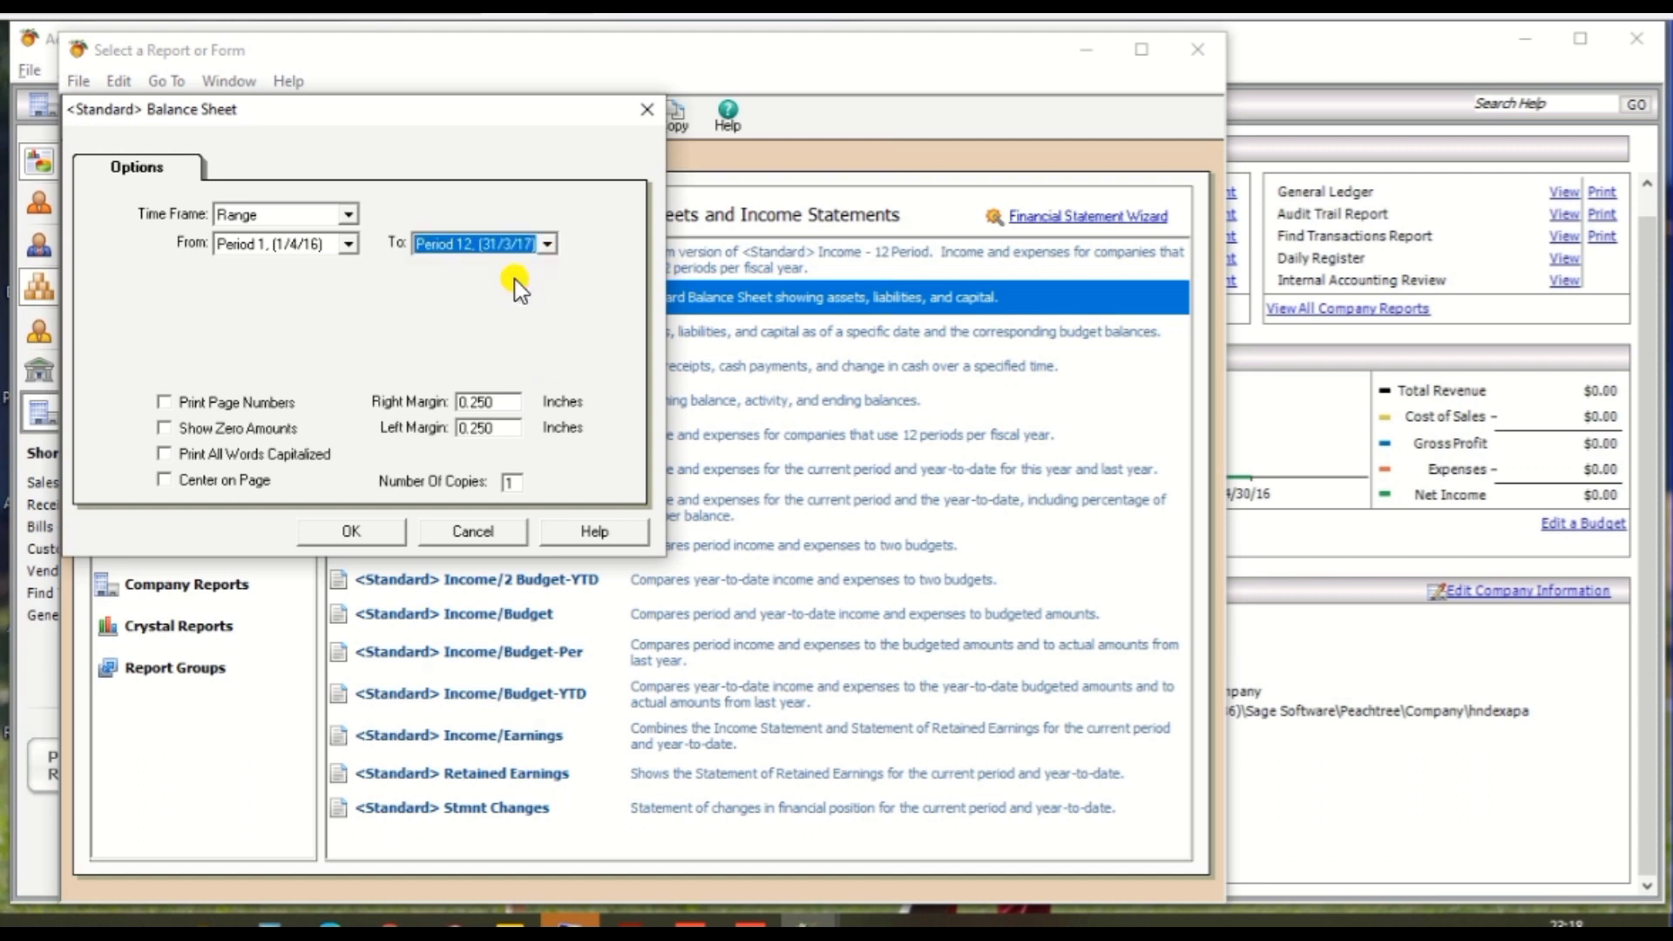
{"action": "left_click", "coordinate": [350, 529]}
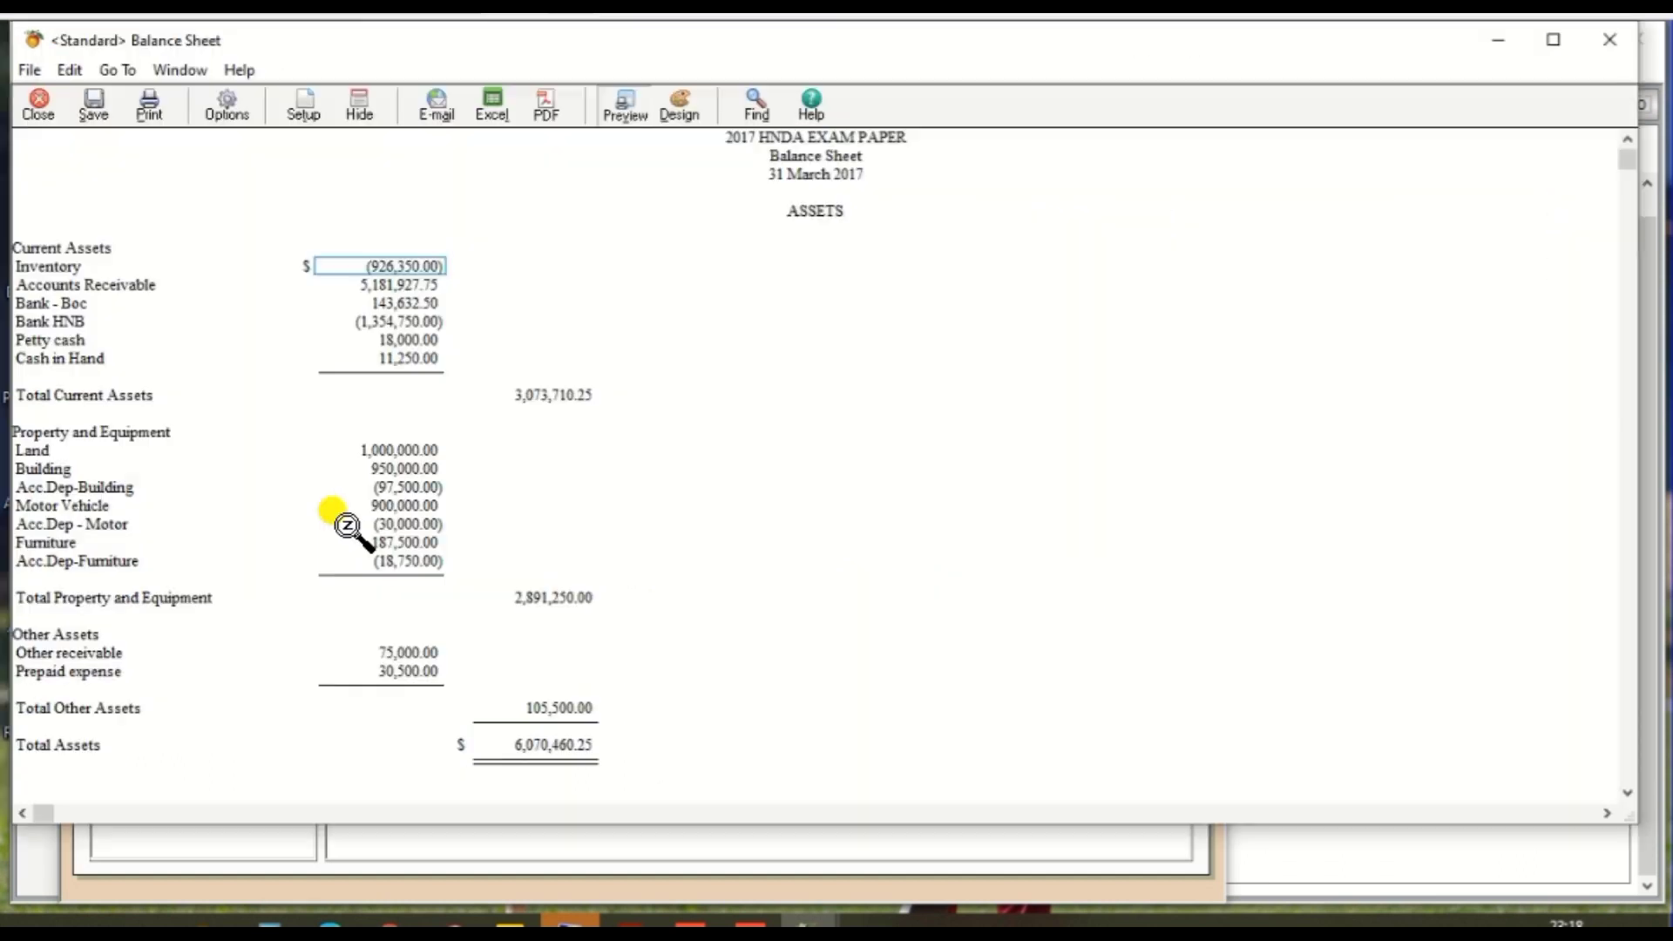
- Save the Balance Sheet report under the name Financial Position, checking the required name against the exam paper PDF
{"action": "left_click", "coordinate": [94, 103]}
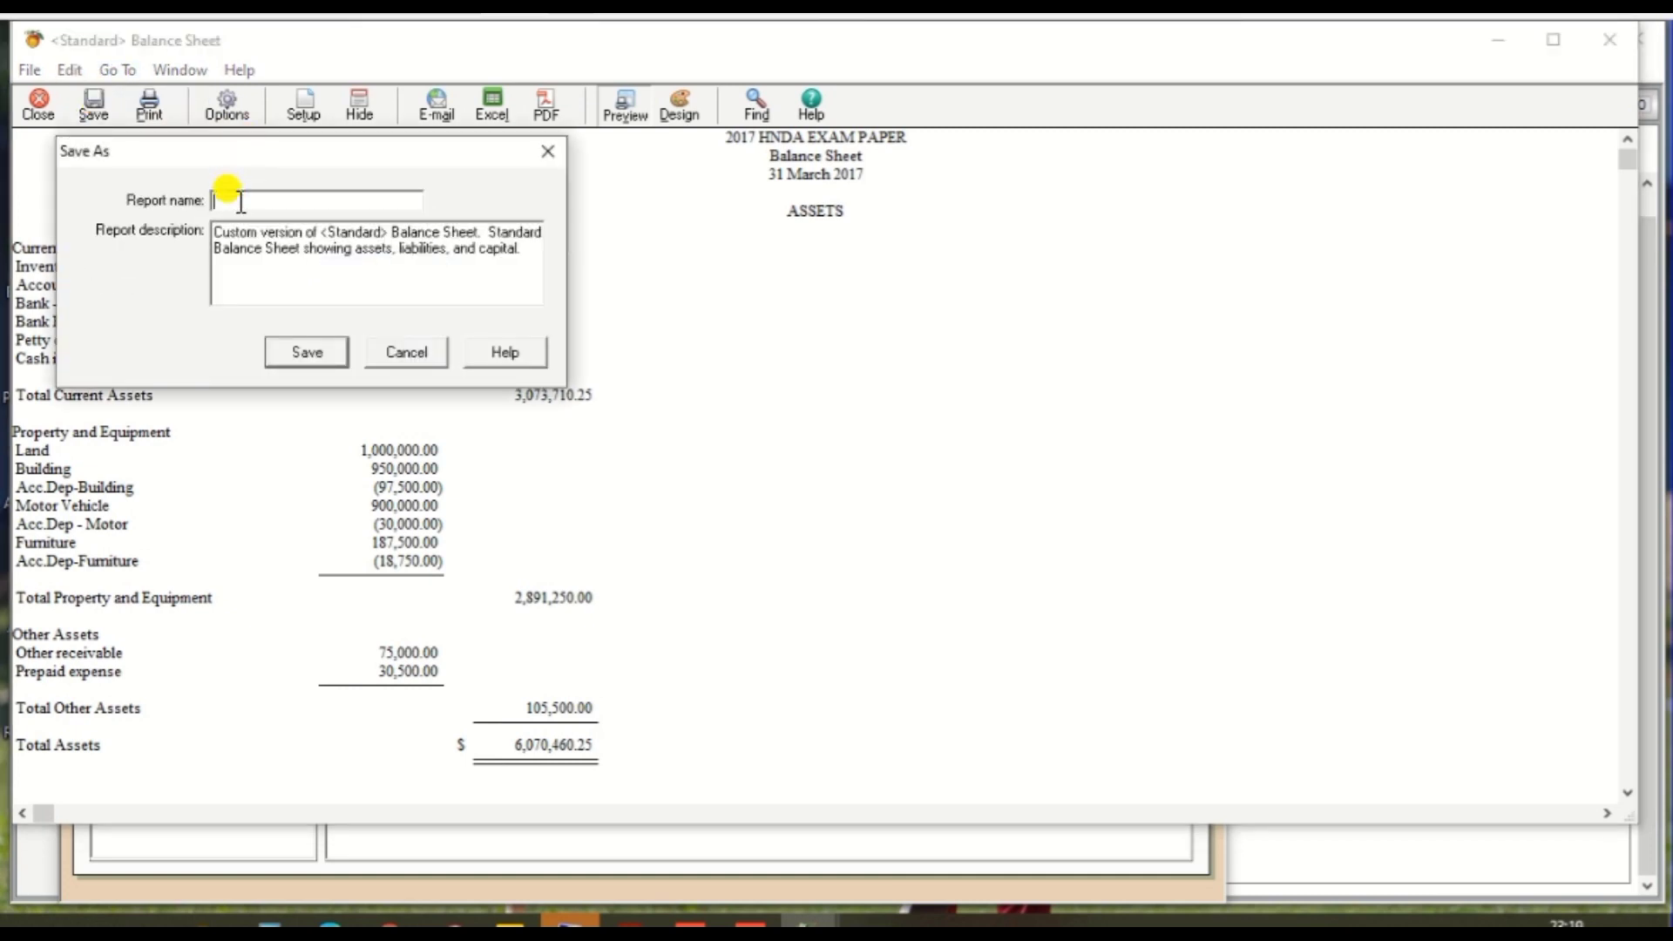
{"action": "type", "text": "Financial"}
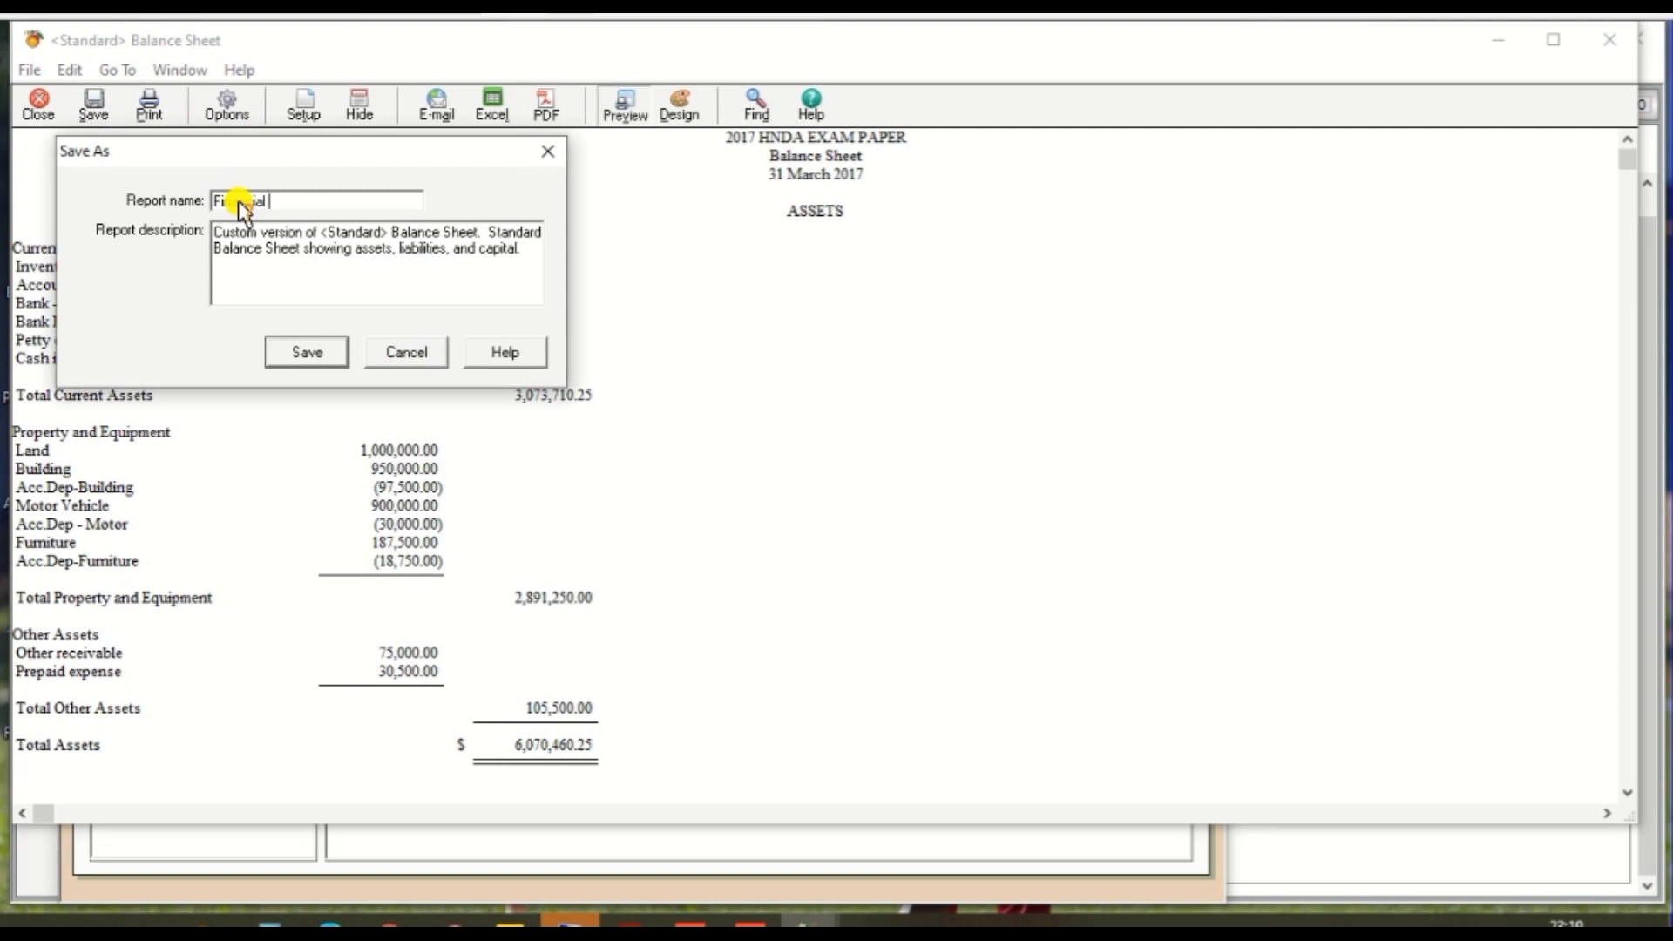
{"action": "type", "text": " Posision"}
{"action": "key", "text": "BackSpace"}
{"action": "key", "text": "BackSpace"}
{"action": "key", "text": "BackSpace"}
{"action": "key", "text": "BackSpace"}
{"action": "type", "text": "tion"}
{"action": "key", "text": "alt+Tab"}
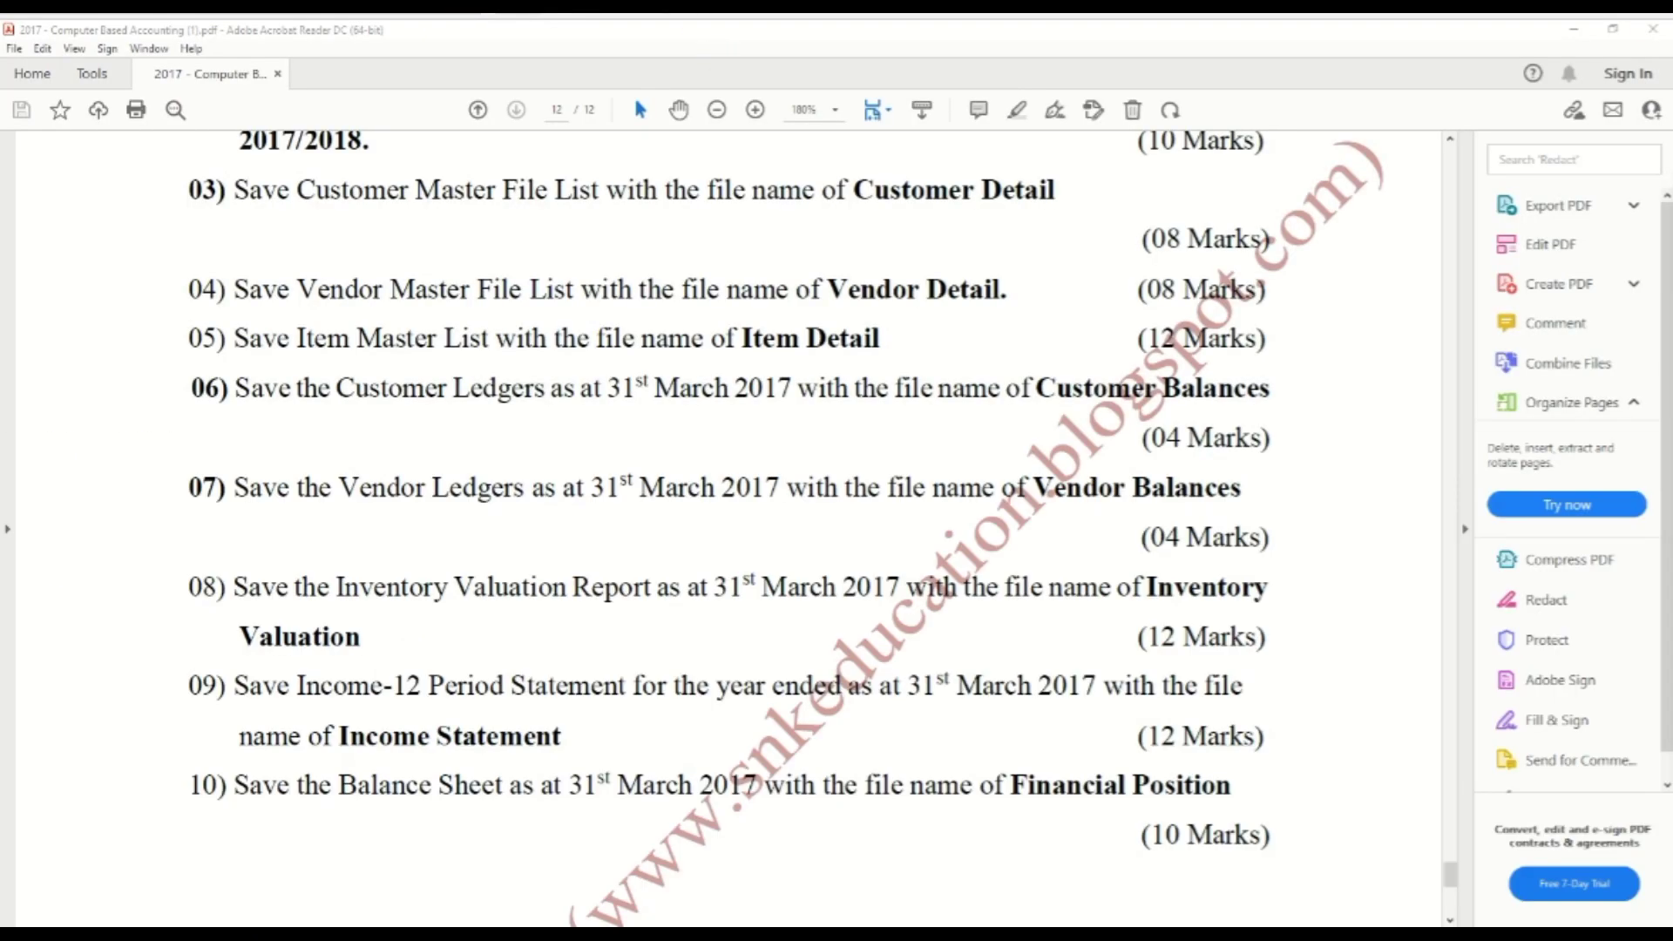
{"action": "key", "text": "alt+Tab"}
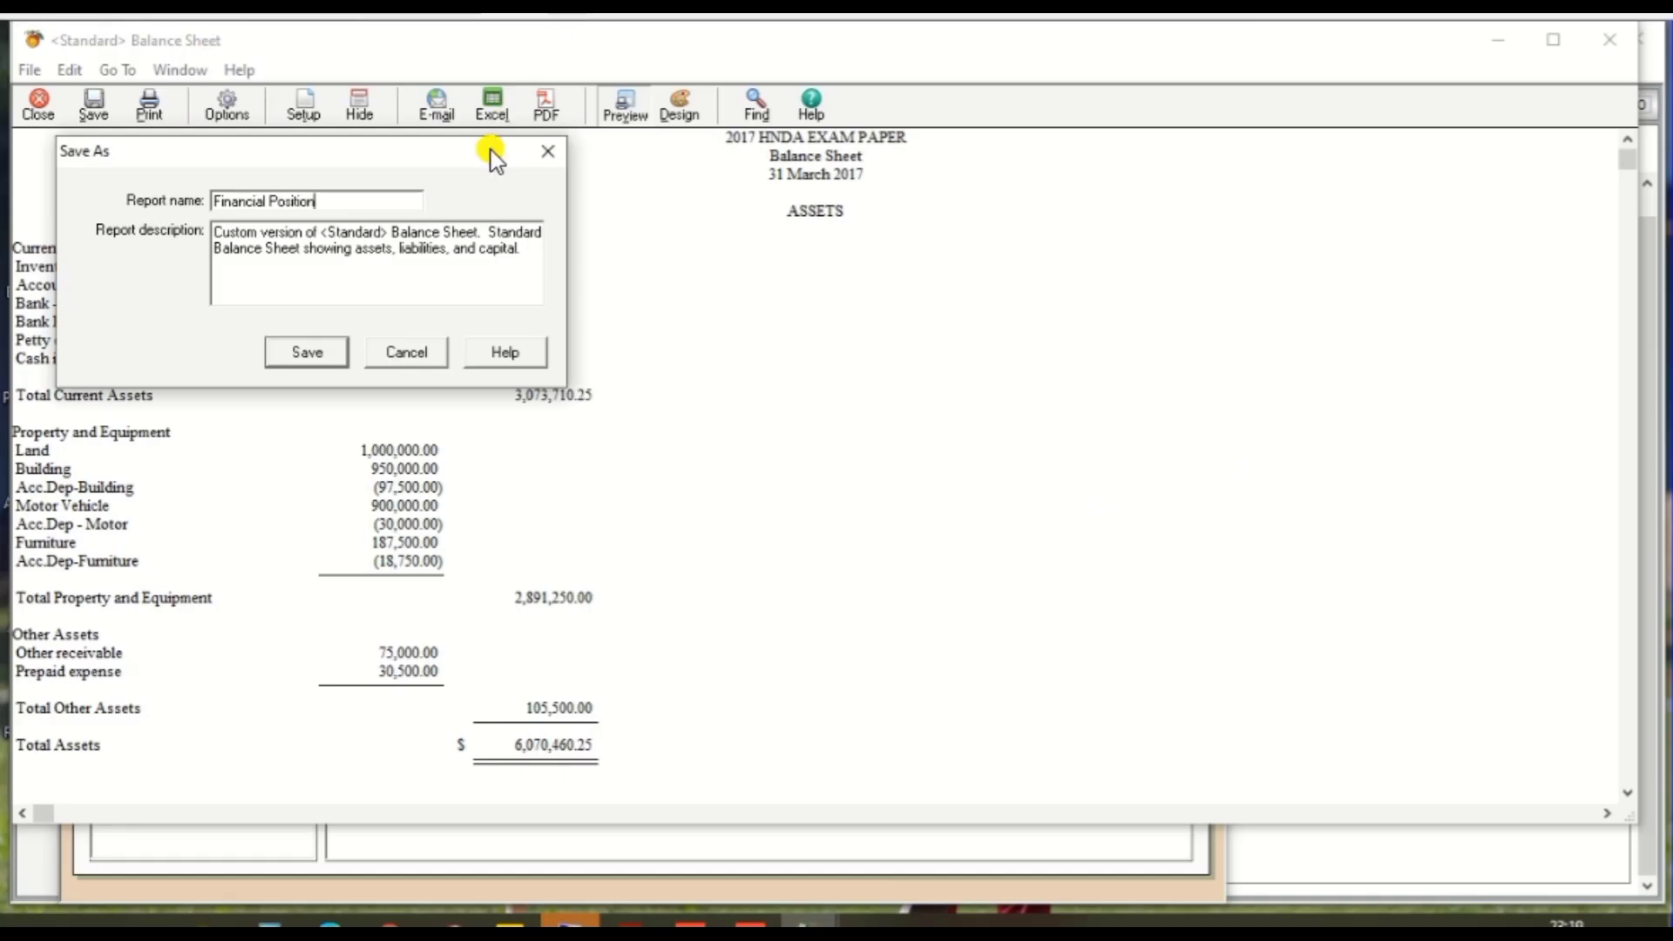
{"action": "left_click", "coordinate": [307, 351]}
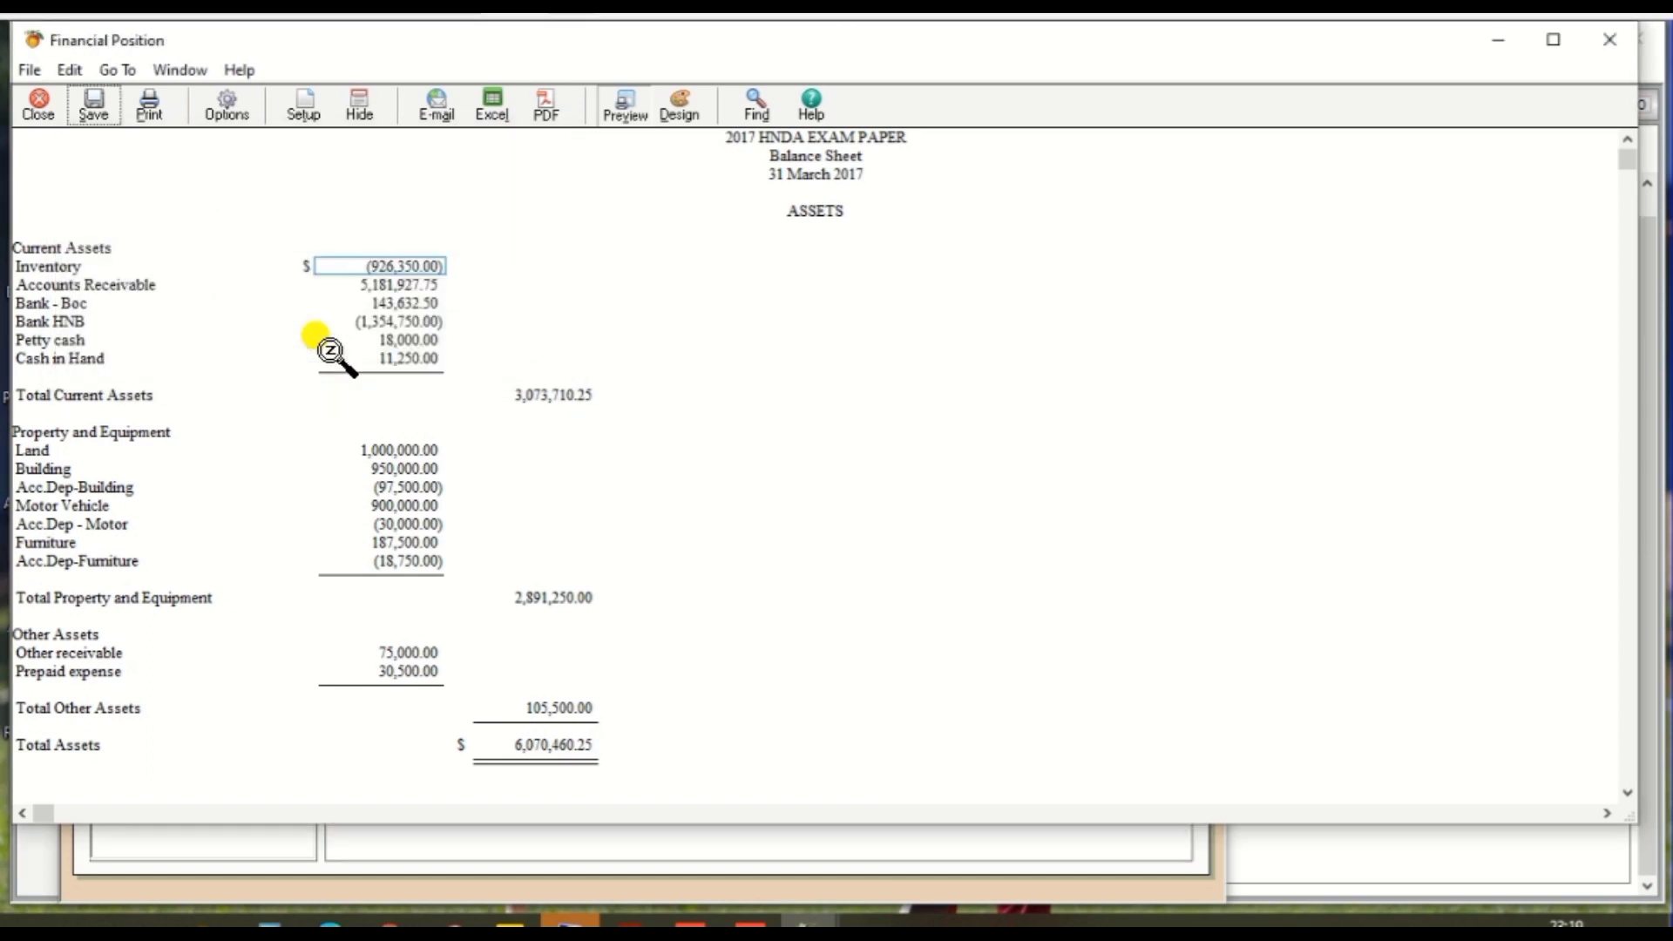